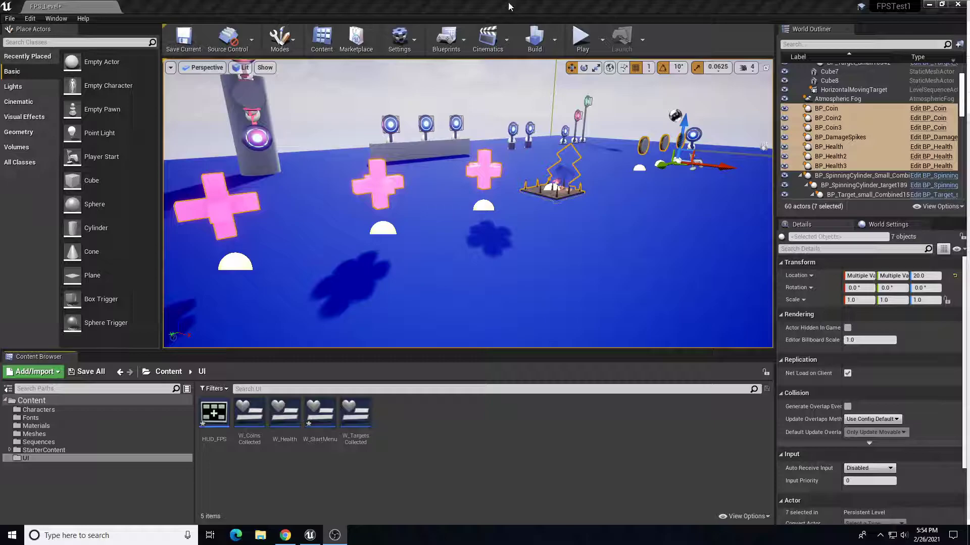
Step: Start a play session of the FPS level and shoot at the targets
{"action": "left_click", "coordinate": [592, 37]}
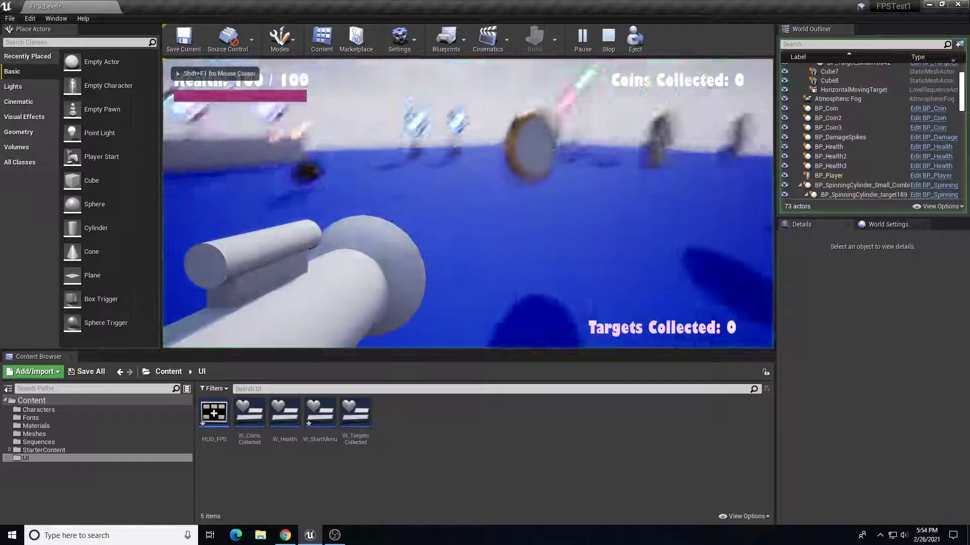
{"action": "left_click", "coordinate": [468, 203]}
{"action": "left_click", "coordinate": [468, 203]}
{"action": "left_click", "coordinate": [467, 203]}
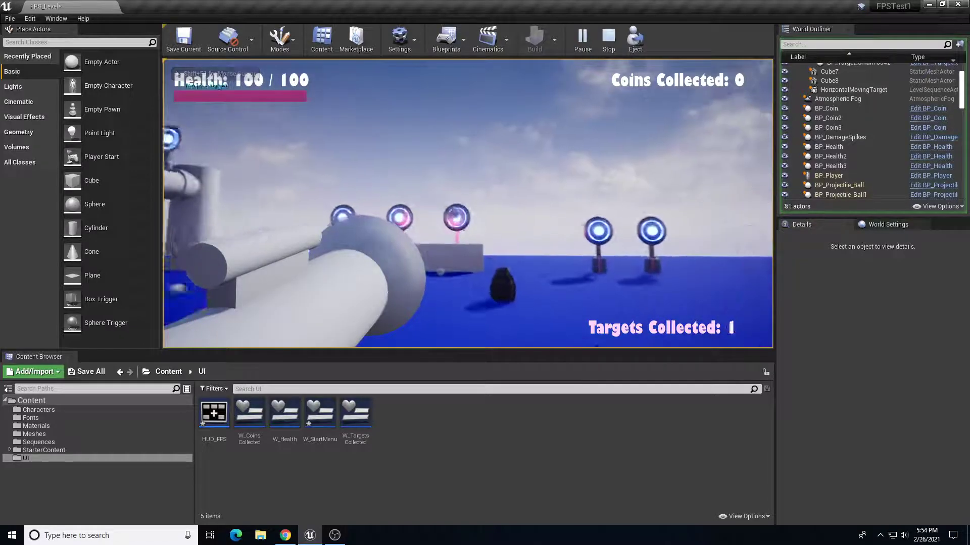
{"action": "left_click", "coordinate": [468, 203]}
{"action": "left_click", "coordinate": [467, 203]}
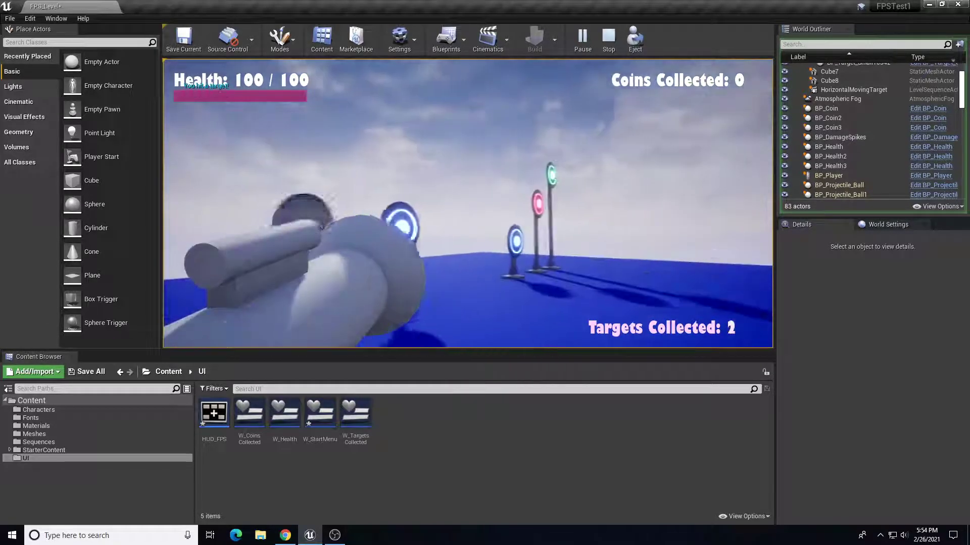
{"action": "left_click", "coordinate": [467, 203]}
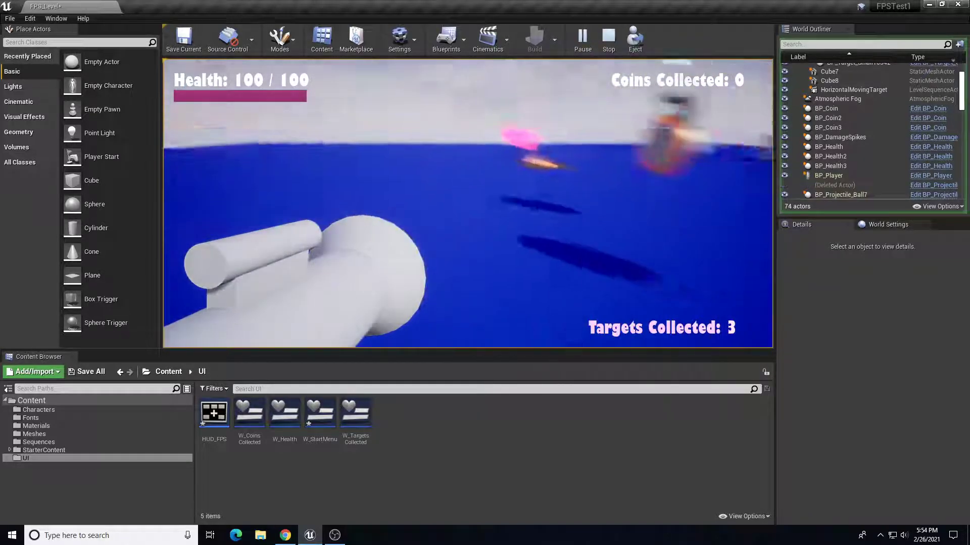
Step: Test the coins, damage spikes and health pickup by walking the player into them, and end the play session
{"action": "key", "text": "w"}
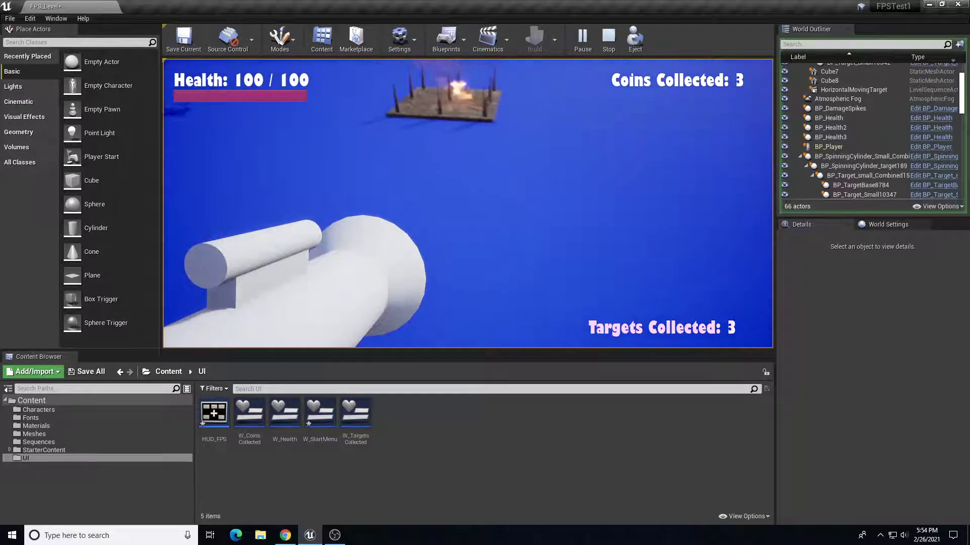
{"action": "key", "text": "w"}
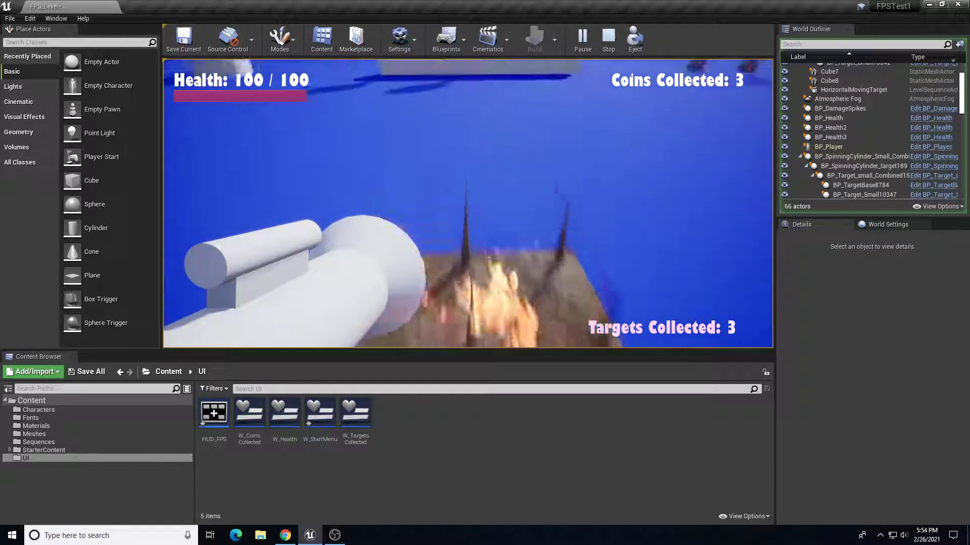
{"action": "key", "text": "w"}
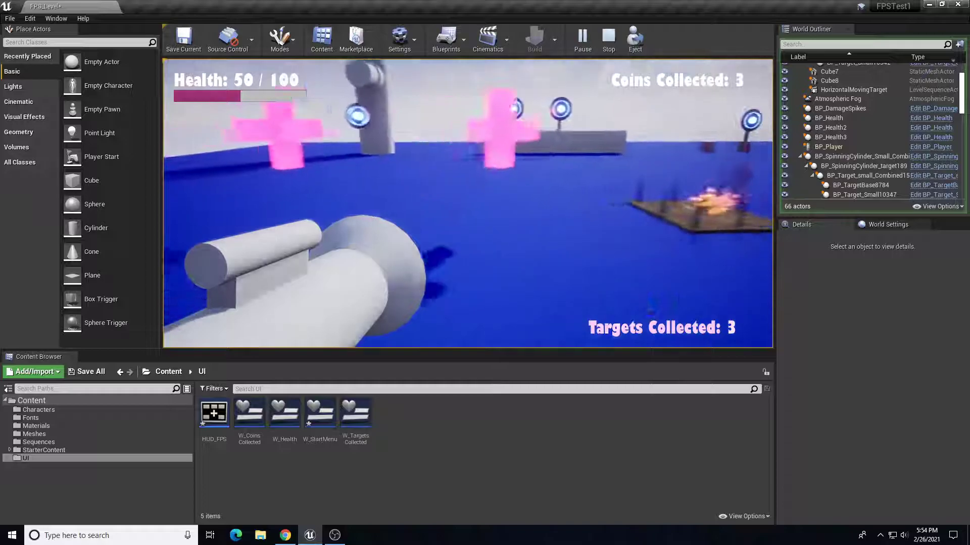
{"action": "key", "text": "w"}
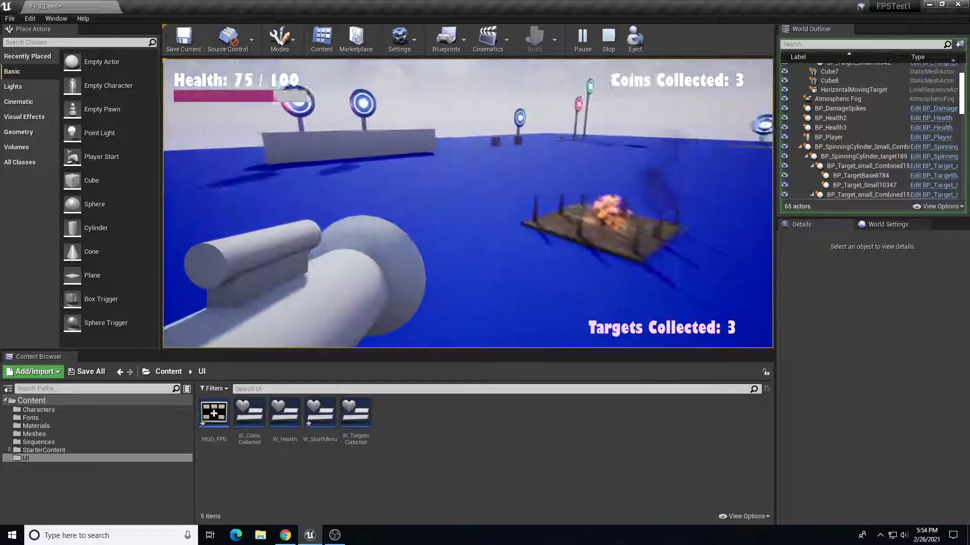
{"action": "key", "text": "s"}
{"action": "key", "text": "w"}
{"action": "key", "text": "d"}
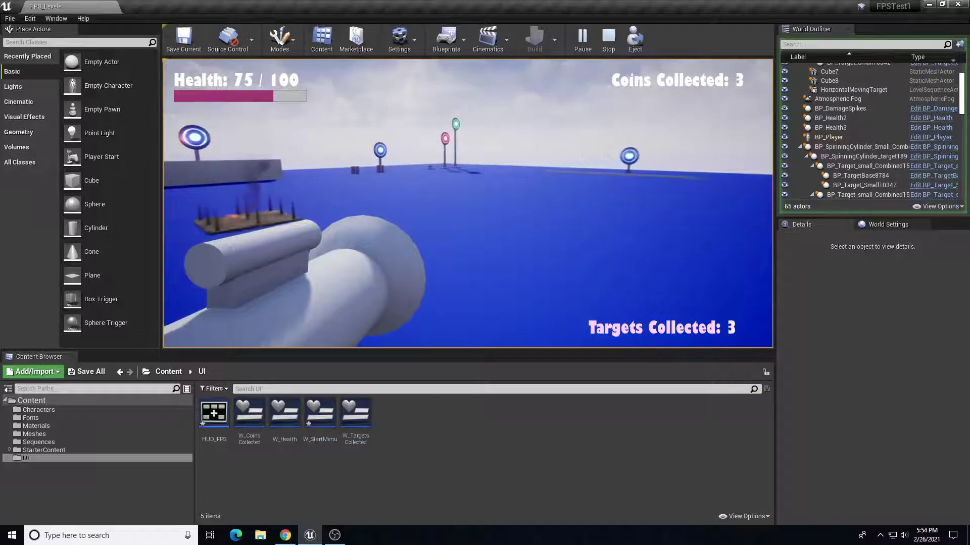
{"action": "key", "text": "Escape"}
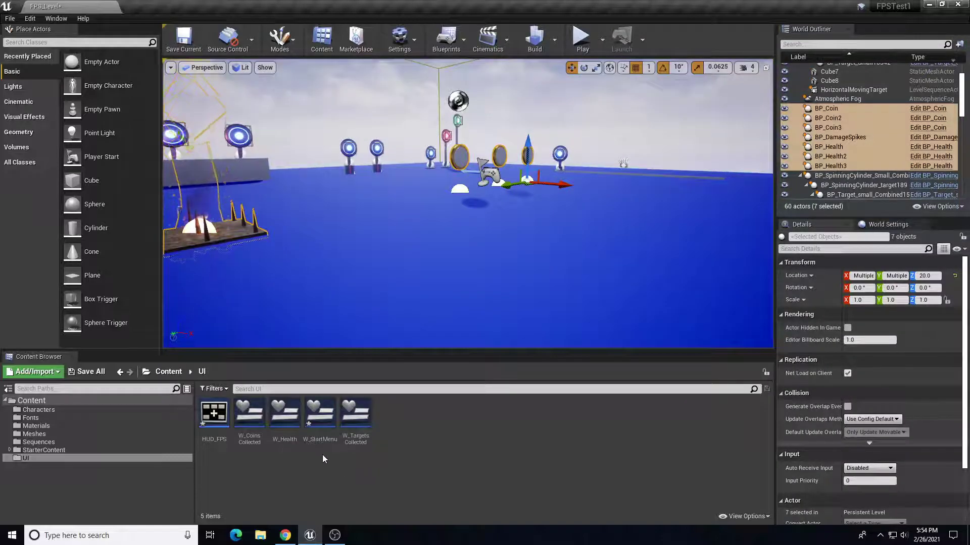
Step: Delete the W_StartMenu widget from the UI folder
{"action": "right_click", "coordinate": [319, 415]}
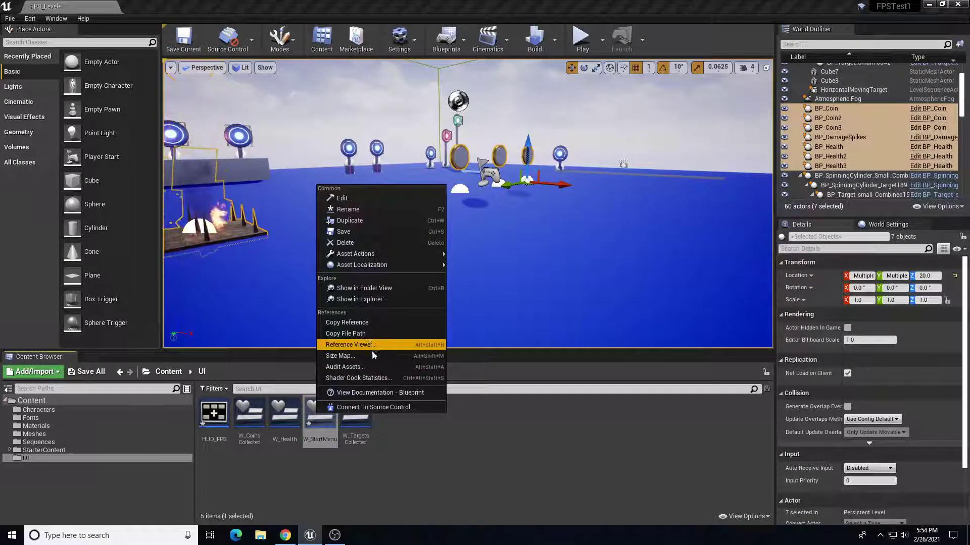
{"action": "left_click", "coordinate": [362, 243]}
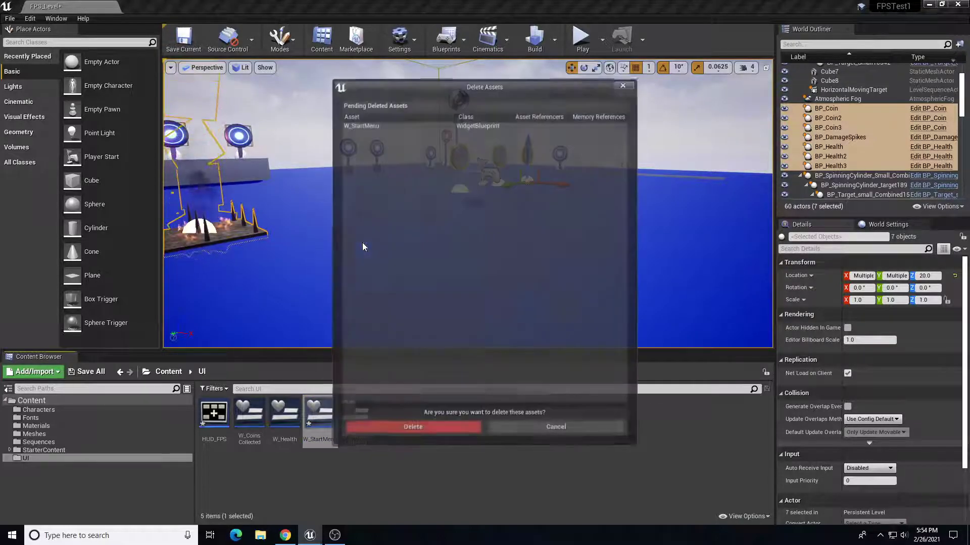
{"action": "left_click", "coordinate": [434, 424]}
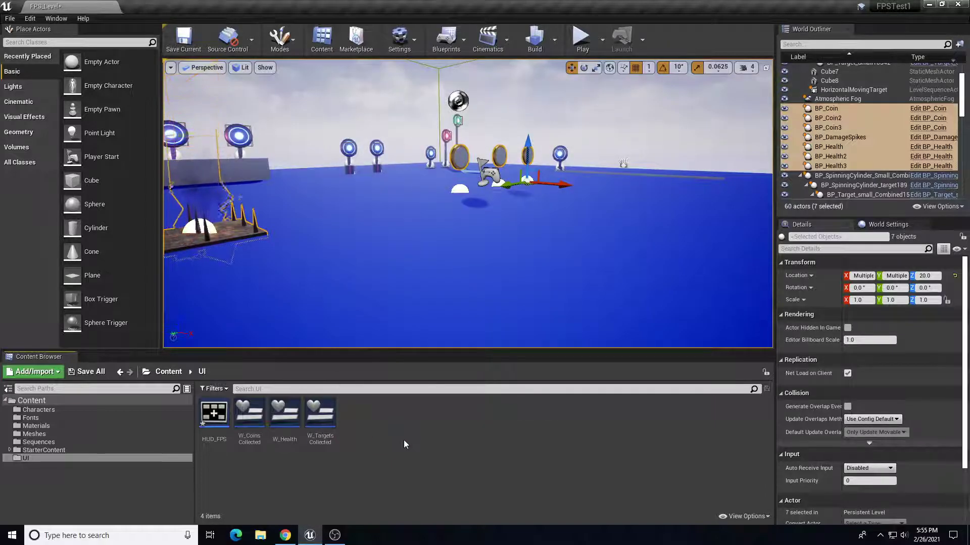
Step: Set the HUD Class of the GM_FPS game mode to HUD_FPS and close its editor
{"action": "left_click", "coordinate": [25, 457]}
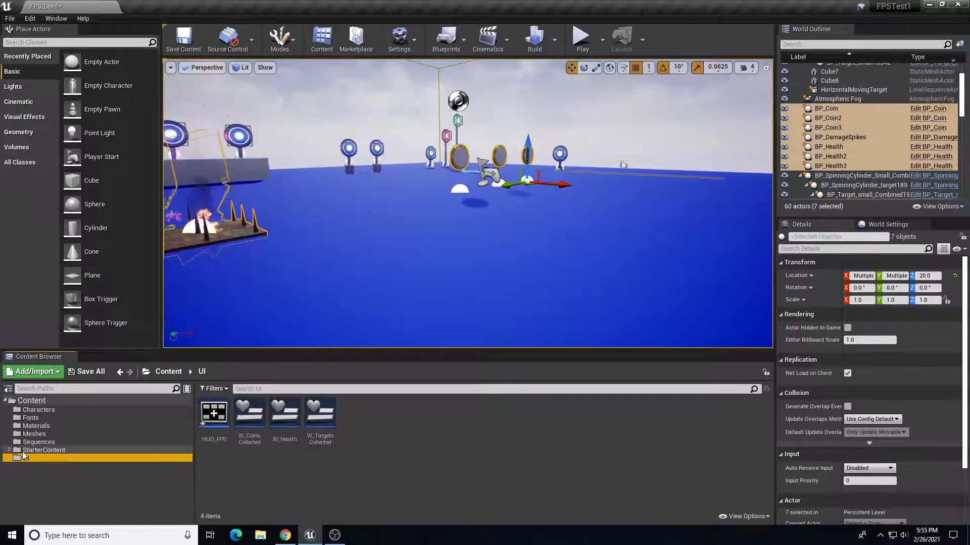
{"action": "left_click", "coordinate": [214, 412]}
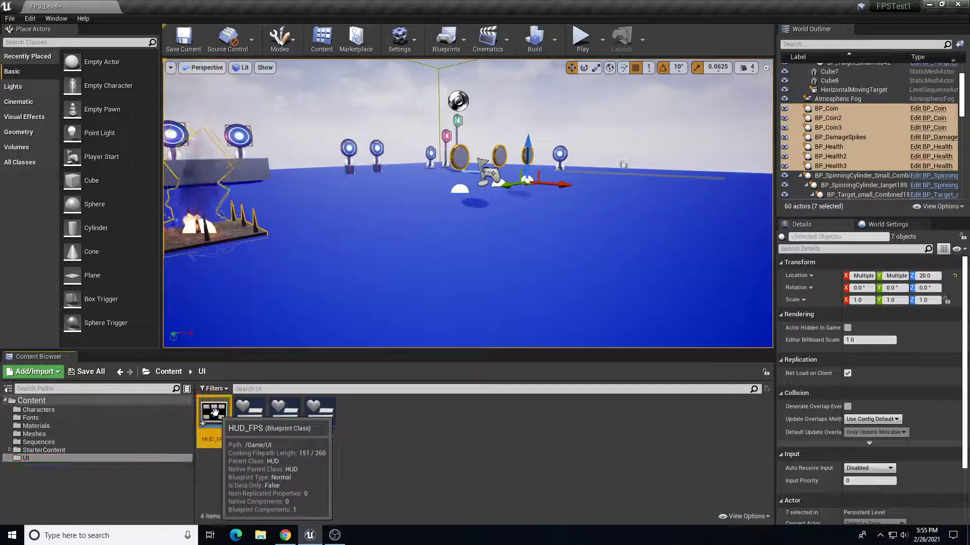
{"action": "left_click", "coordinate": [46, 404]}
{"action": "double_click", "coordinate": [533, 414]}
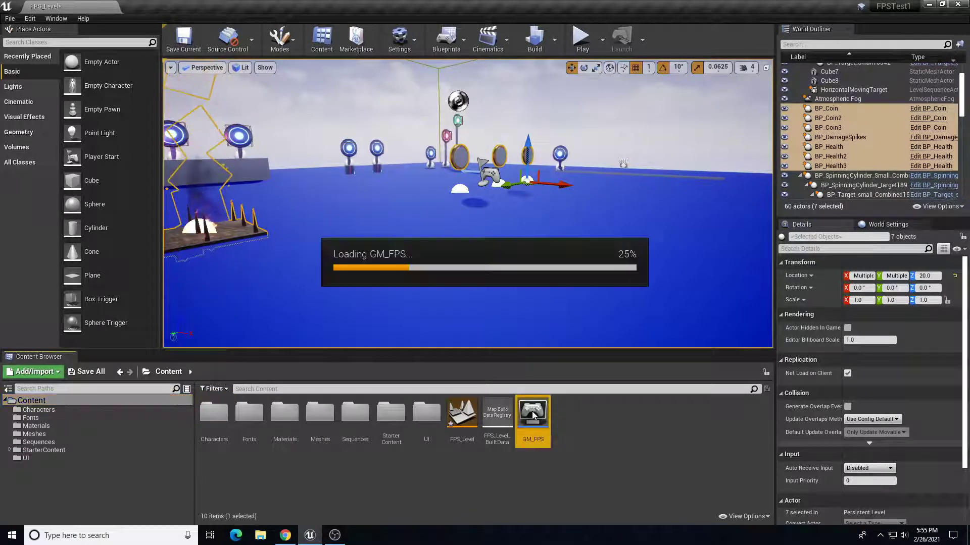
{"action": "left_click", "coordinate": [385, 273]}
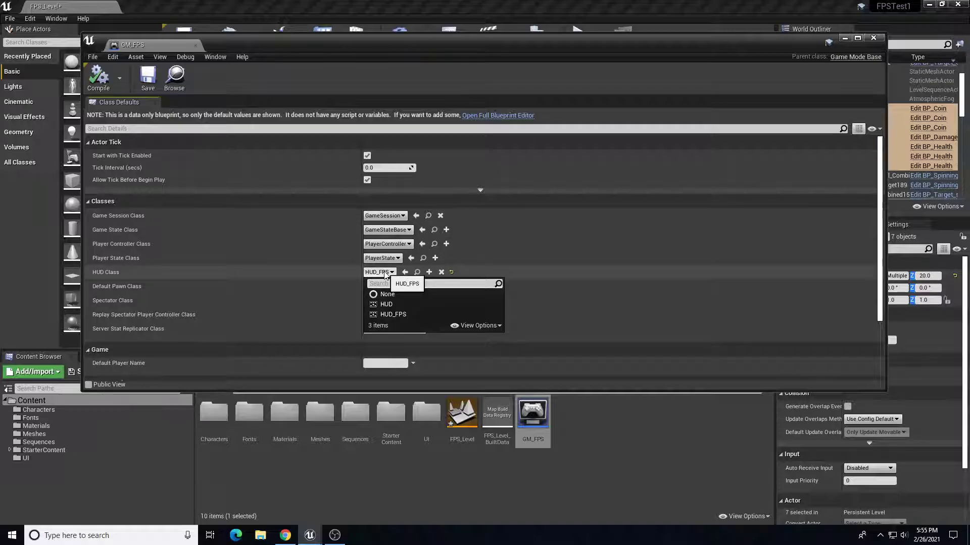
{"action": "left_click", "coordinate": [393, 314]}
{"action": "left_click", "coordinate": [873, 38]}
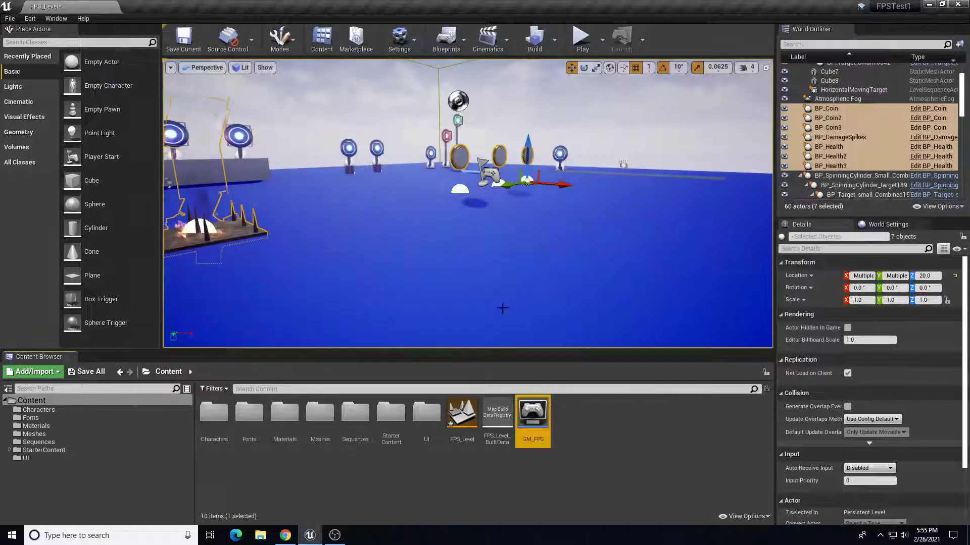
Step: Create a Widget Blueprint named W_StartScreen in the UI folder
{"action": "left_click", "coordinate": [25, 458]}
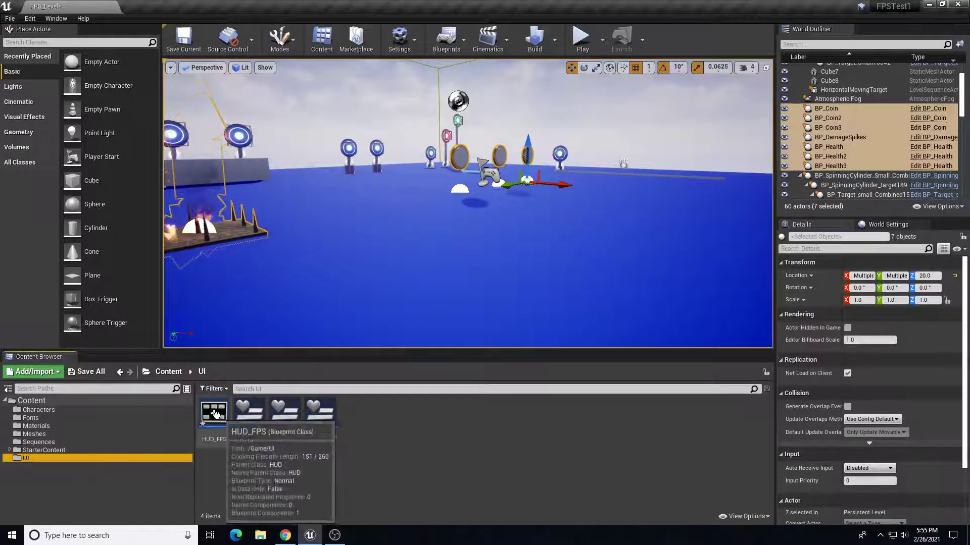
{"action": "right_click", "coordinate": [395, 434]}
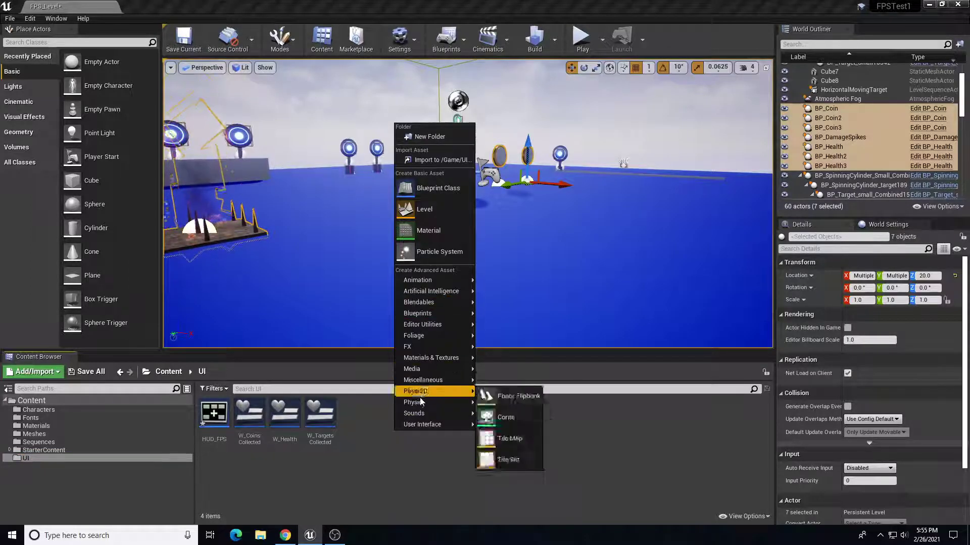
{"action": "mouse_move", "coordinate": [440, 429]}
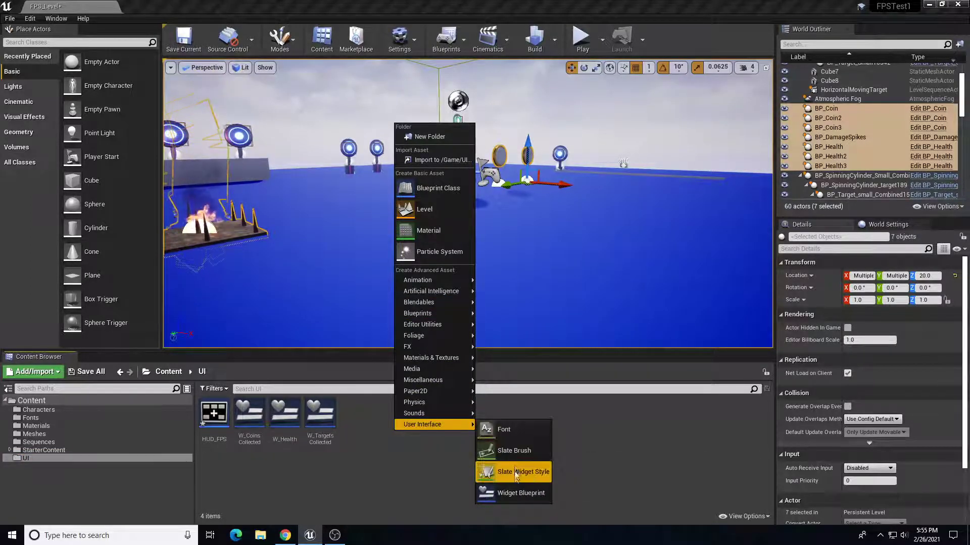
{"action": "left_click", "coordinate": [510, 494]}
{"action": "type", "text": "W_"}
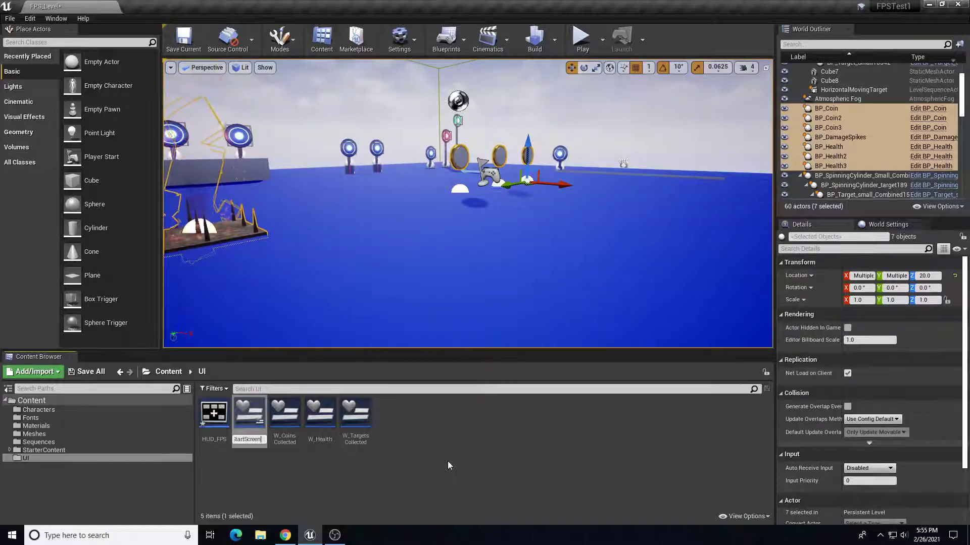
{"action": "key", "text": "Return"}
Step: Open W_StartScreen and add an Image widget to its Canvas Panel
{"action": "double_click", "coordinate": [320, 414]}
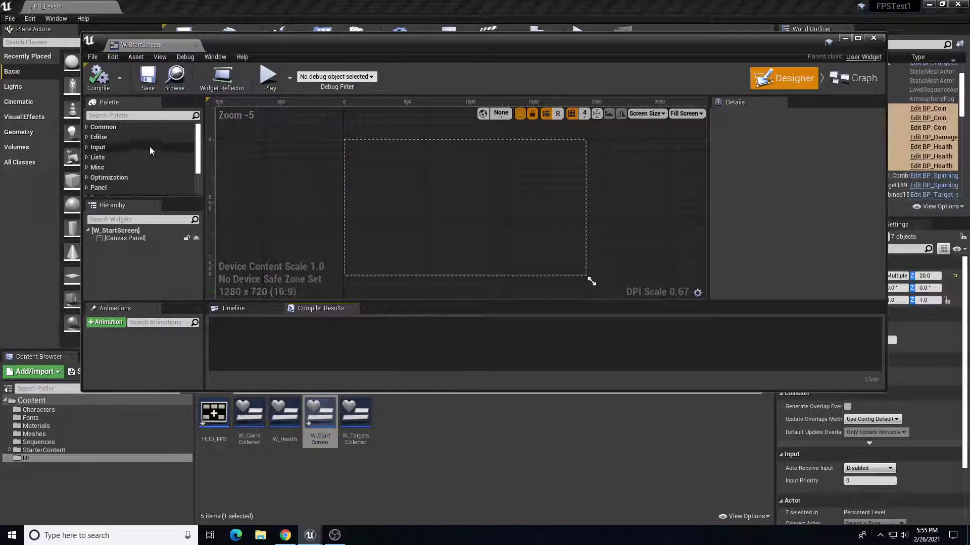
{"action": "type", "text": "image"}
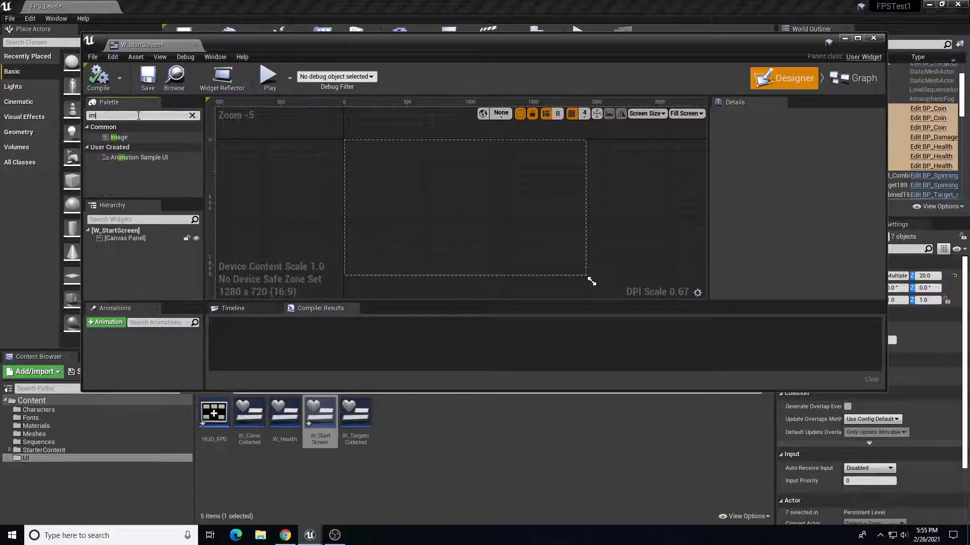
{"action": "left_click", "coordinate": [134, 141]}
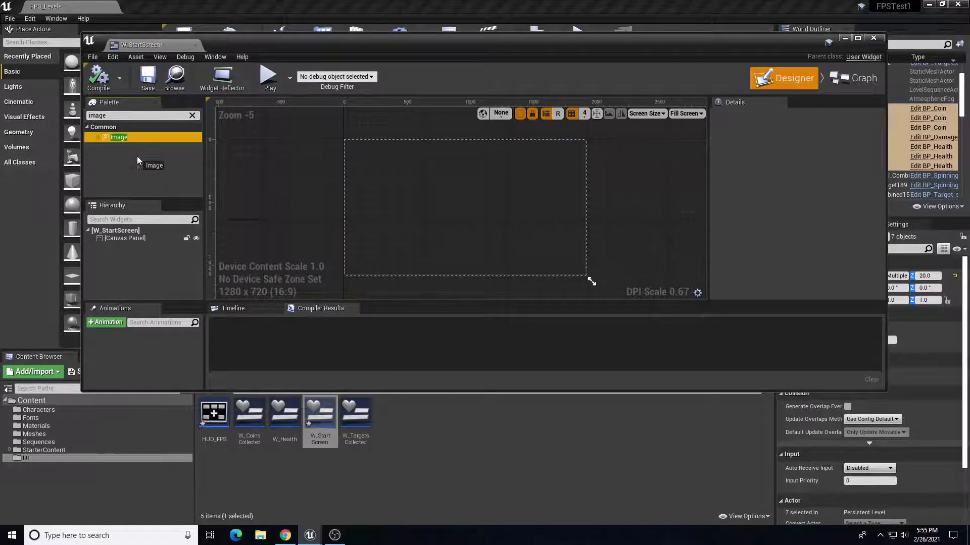
{"action": "left_click_drag", "start_coordinate": [140, 241], "coordinate": [140, 242]}
{"action": "left_click", "coordinate": [351, 141]}
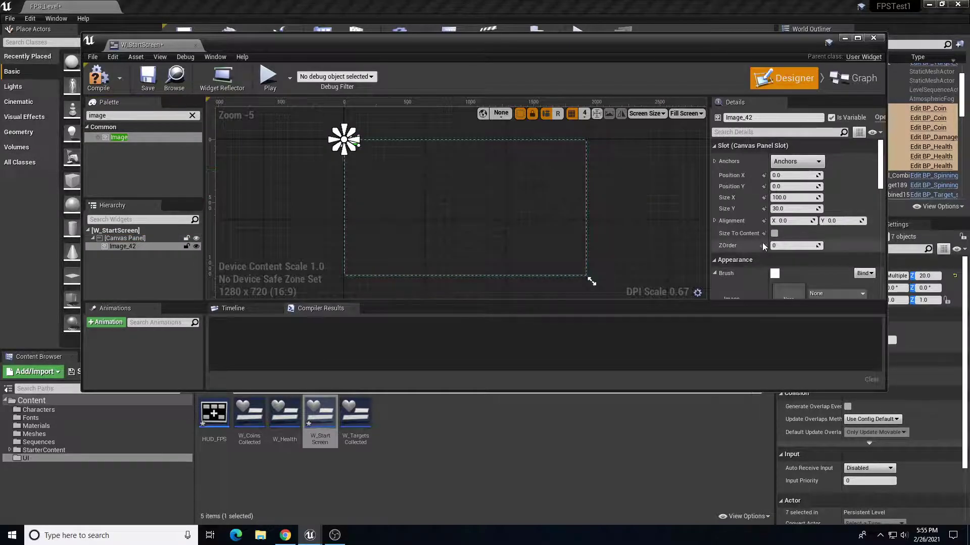
Step: Resize the image to cover the whole canvas, about 1934 by 1095
{"action": "left_click", "coordinate": [774, 233]}
{"action": "left_click", "coordinate": [774, 234]}
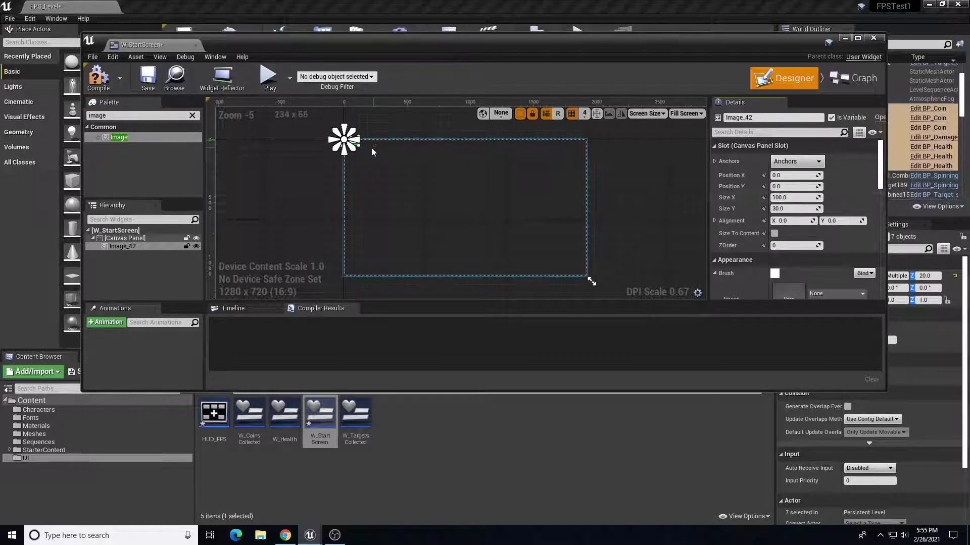
{"action": "left_click_drag", "start_coordinate": [356, 144], "coordinate": [591, 282]}
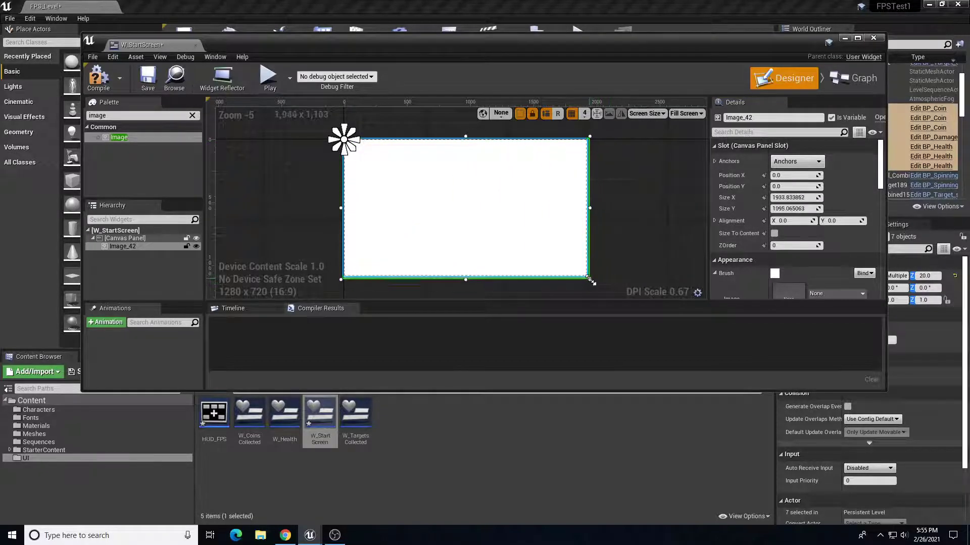
{"action": "scroll", "coordinate": [479, 210], "scroll_direction": "up", "scroll_amount": 1}
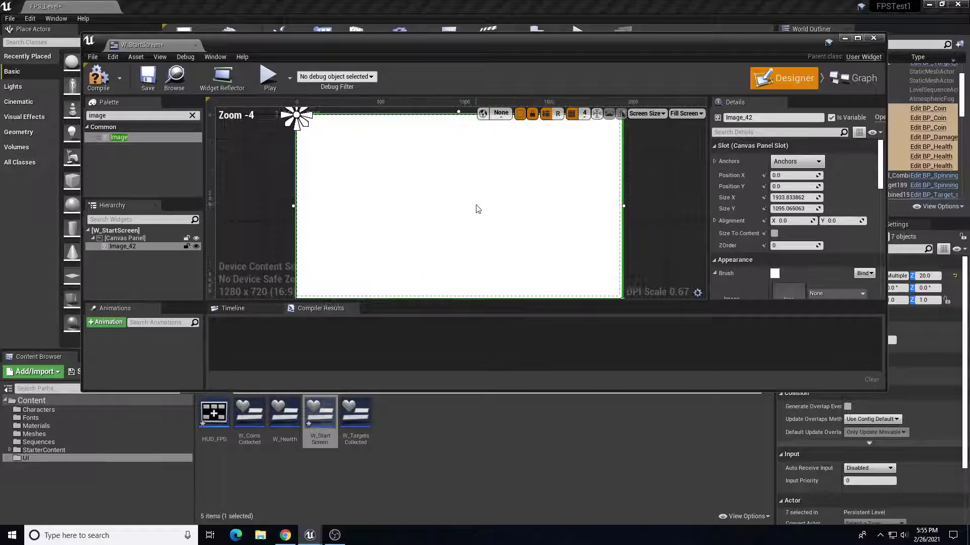
{"action": "scroll", "coordinate": [461, 195], "scroll_direction": "down", "scroll_amount": 1}
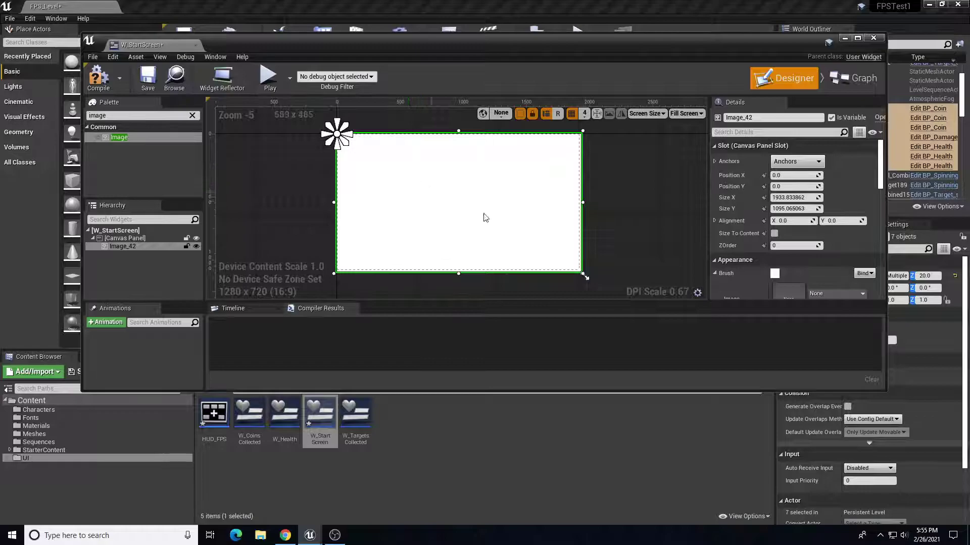
Step: Try out different tint colours for the image's brush and accept white
{"action": "scroll", "coordinate": [758, 241], "scroll_direction": "down", "scroll_amount": 4}
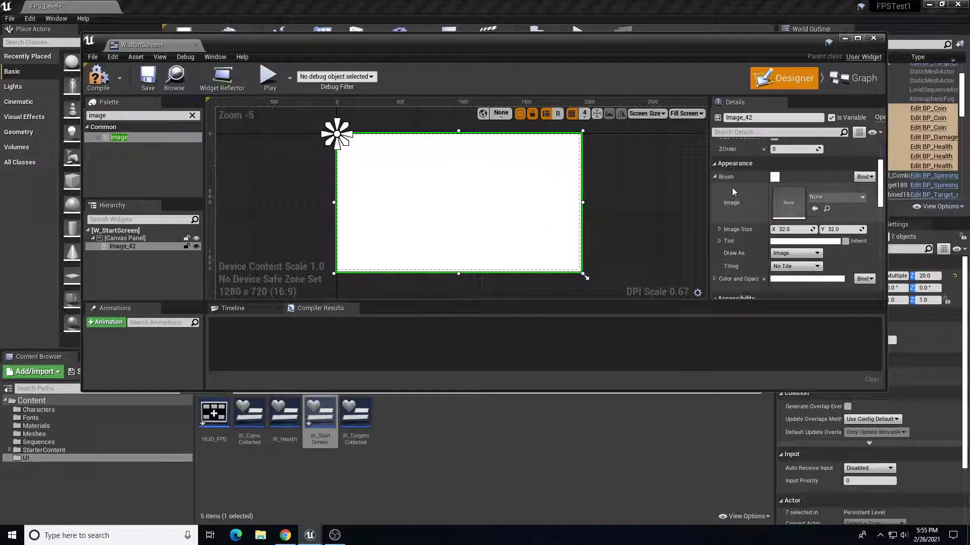
{"action": "left_click", "coordinate": [798, 242]}
{"action": "left_click", "coordinate": [667, 289]}
{"action": "mouse_move", "coordinate": [667, 290]}
{"action": "left_mouse_down"}
{"action": "mouse_move", "coordinate": [611, 298]}
{"action": "mouse_move", "coordinate": [626, 335]}
{"action": "mouse_move", "coordinate": [646, 326]}
{"action": "left_mouse_up"}
{"action": "left_click_drag", "start_coordinate": [706, 360], "coordinate": [708, 391]}
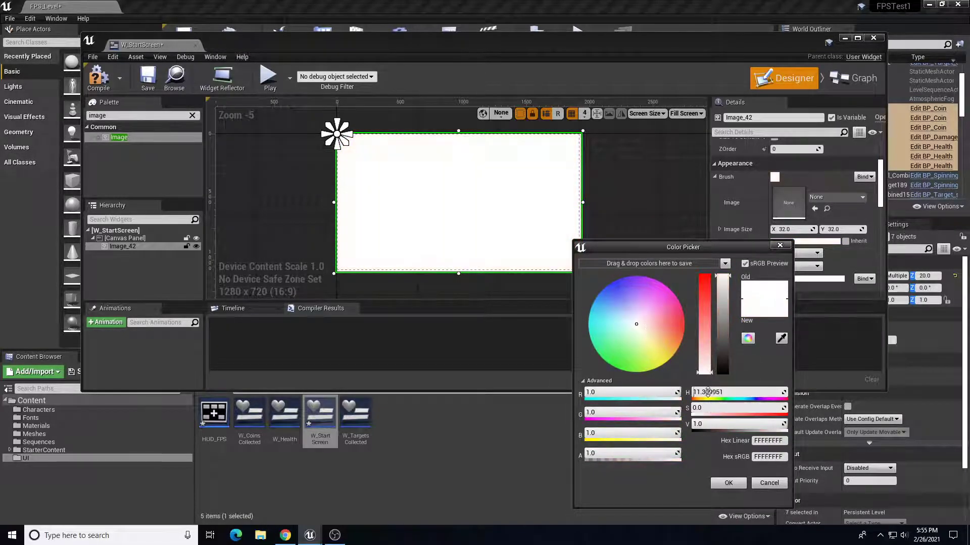
{"action": "left_click", "coordinate": [729, 484]}
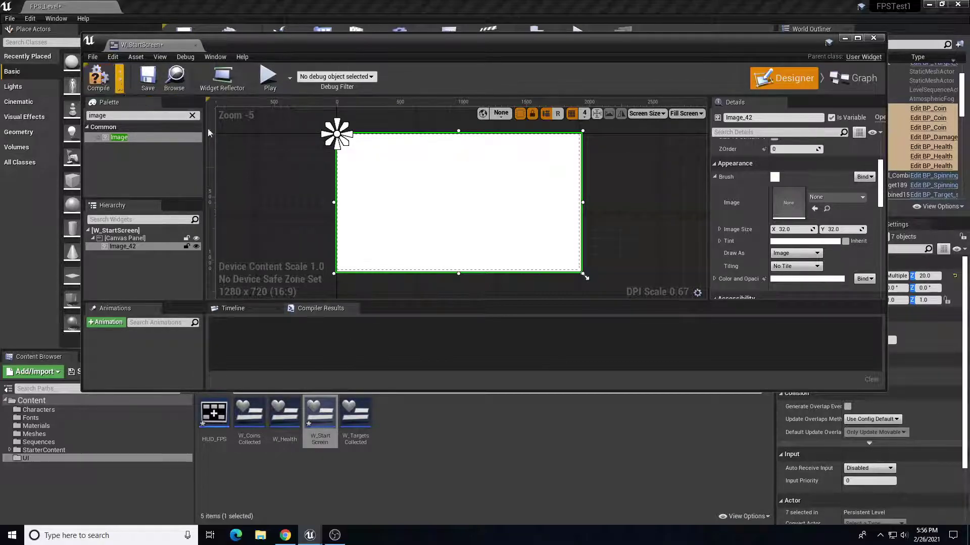
Step: Import the FPSStartScreenBG image from the desktop into the project's UI folder
{"action": "left_click", "coordinate": [844, 38]}
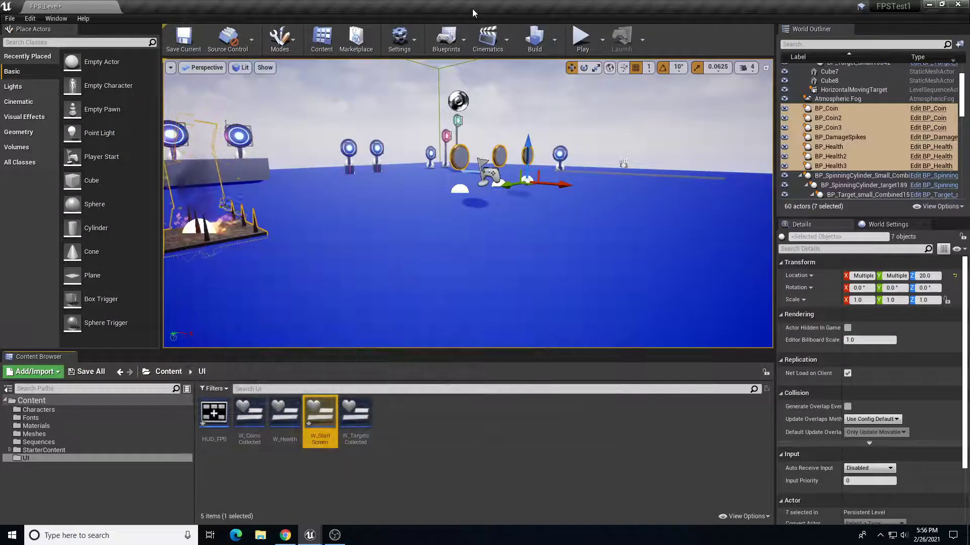
{"action": "left_click_drag", "start_coordinate": [472, 8], "coordinate": [448, 48]}
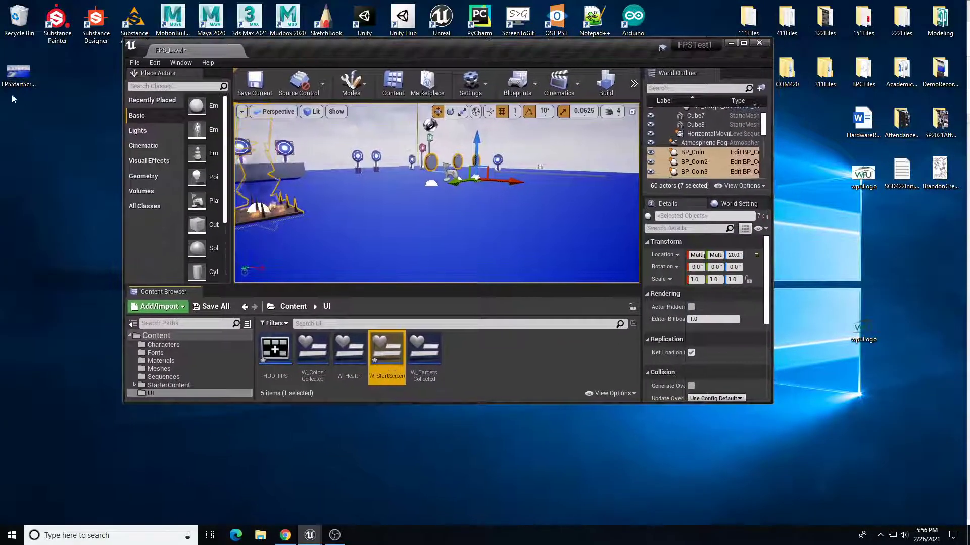
{"action": "left_click", "coordinate": [23, 77]}
{"action": "left_click_drag", "start_coordinate": [22, 77], "coordinate": [487, 353]}
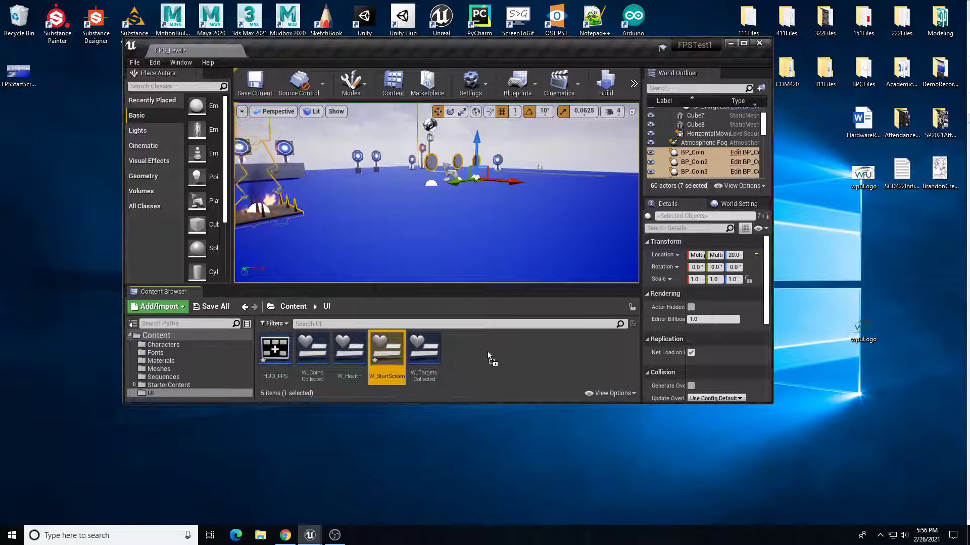
{"action": "left_click", "coordinate": [743, 43]}
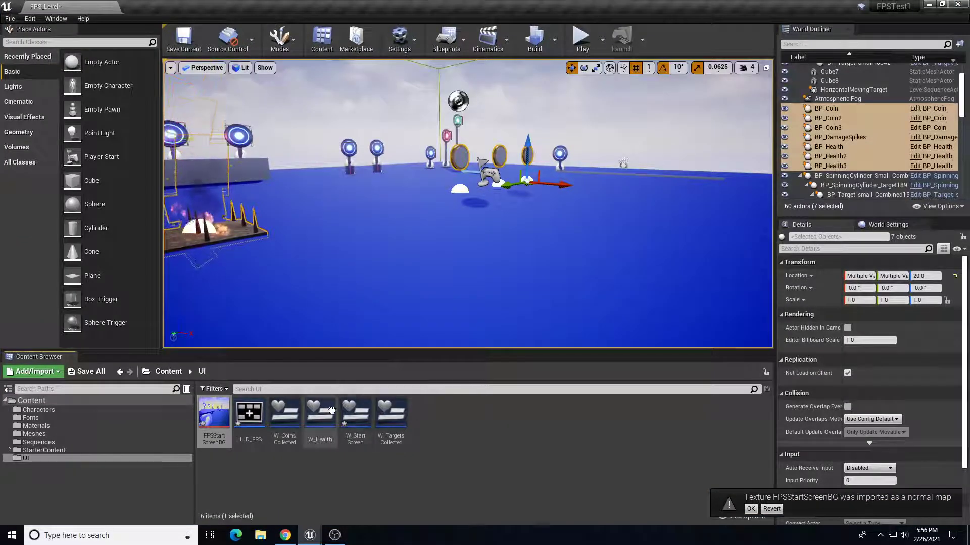
Step: Set the FPSStartScreenBG texture's compression to Default (DXT1/5, BC1/3 on DX11), save it and close the texture
{"action": "double_click", "coordinate": [212, 412]}
{"action": "scroll", "coordinate": [328, 303], "scroll_direction": "down", "scroll_amount": 7}
{"action": "scroll", "coordinate": [358, 246], "scroll_direction": "up", "scroll_amount": 1}
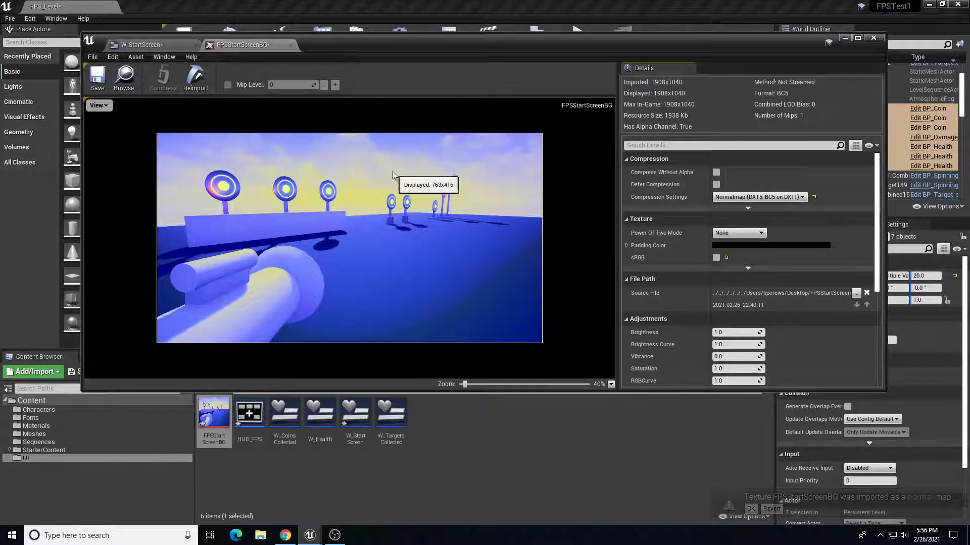
{"action": "left_click_drag", "start_coordinate": [446, 50], "coordinate": [435, 74]}
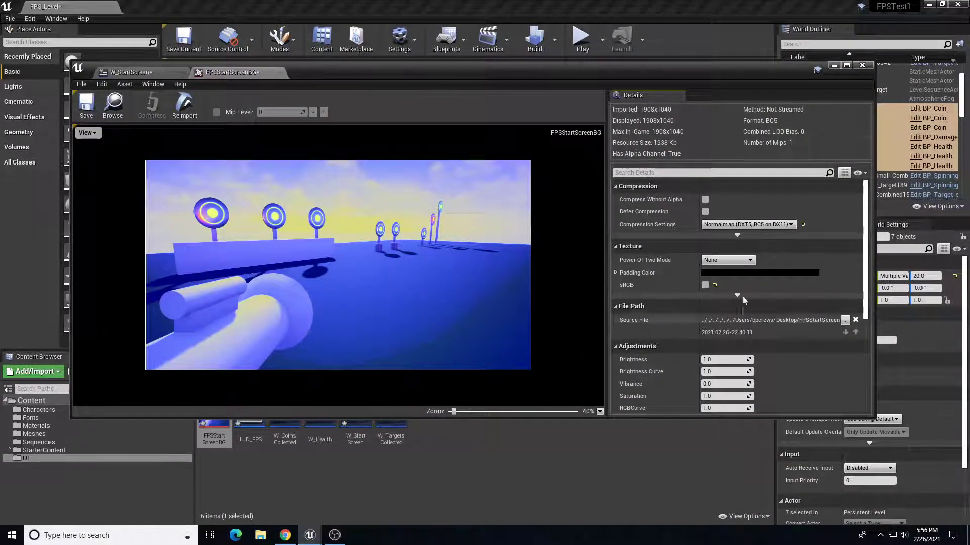
{"action": "left_click", "coordinate": [729, 224]}
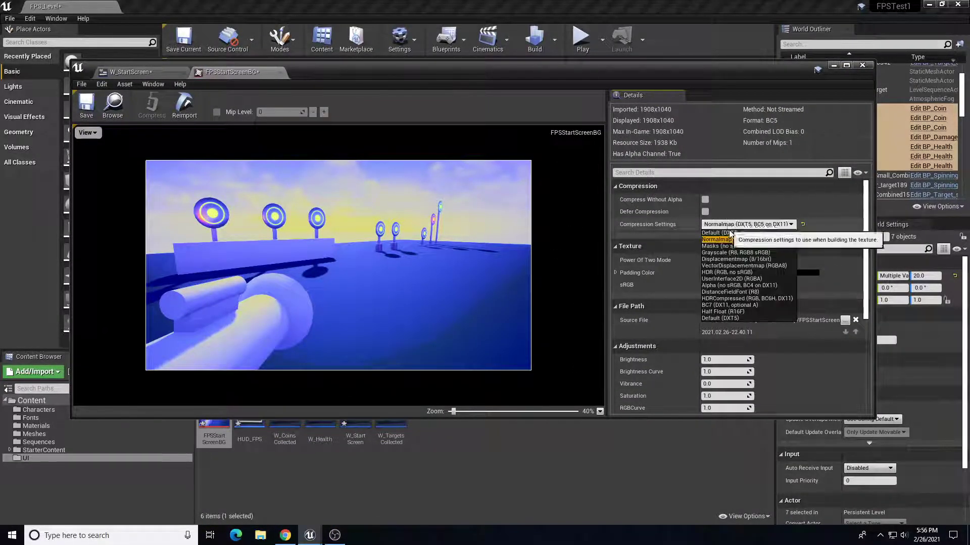
{"action": "left_click", "coordinate": [730, 234]}
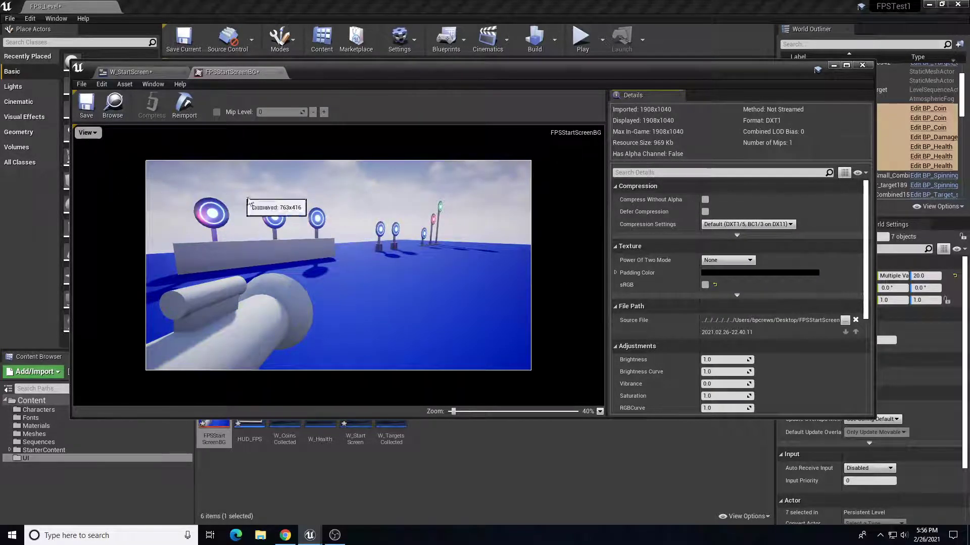
{"action": "left_click", "coordinate": [87, 105]}
{"action": "left_click", "coordinate": [280, 74]}
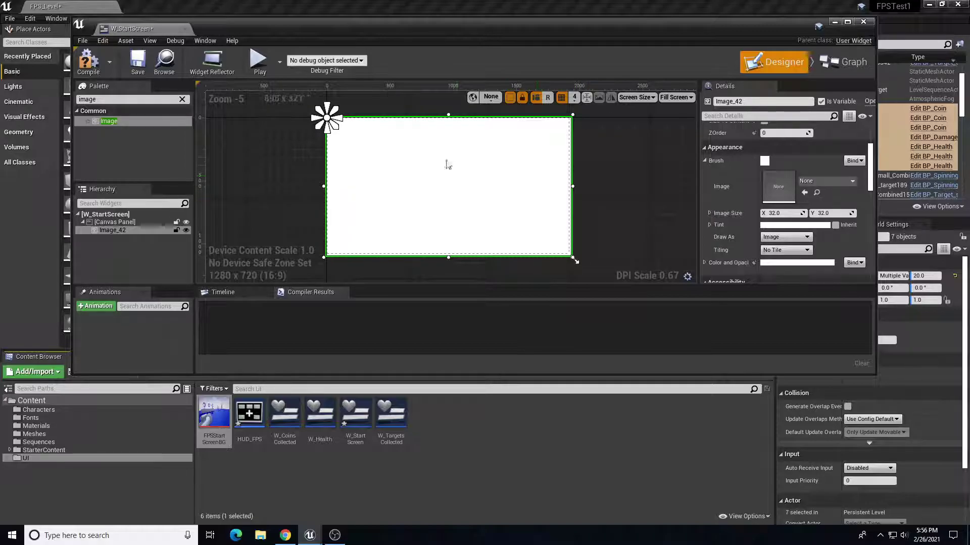
Step: Assign the FPSStartScreenBG texture to the brush of the image in W_StartScreen
{"action": "left_click", "coordinate": [127, 230]}
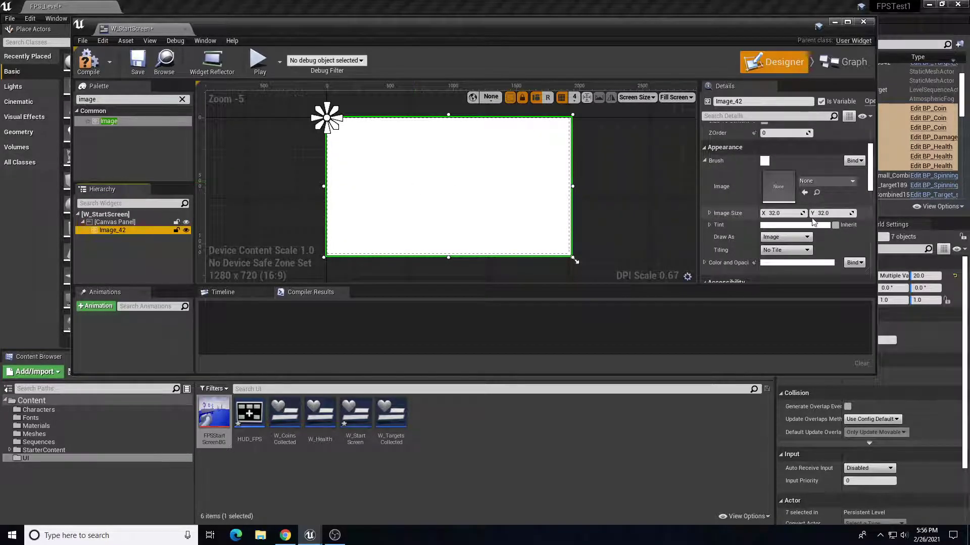
{"action": "scroll", "coordinate": [769, 204], "scroll_direction": "up", "scroll_amount": 1}
{"action": "left_click", "coordinate": [705, 176]}
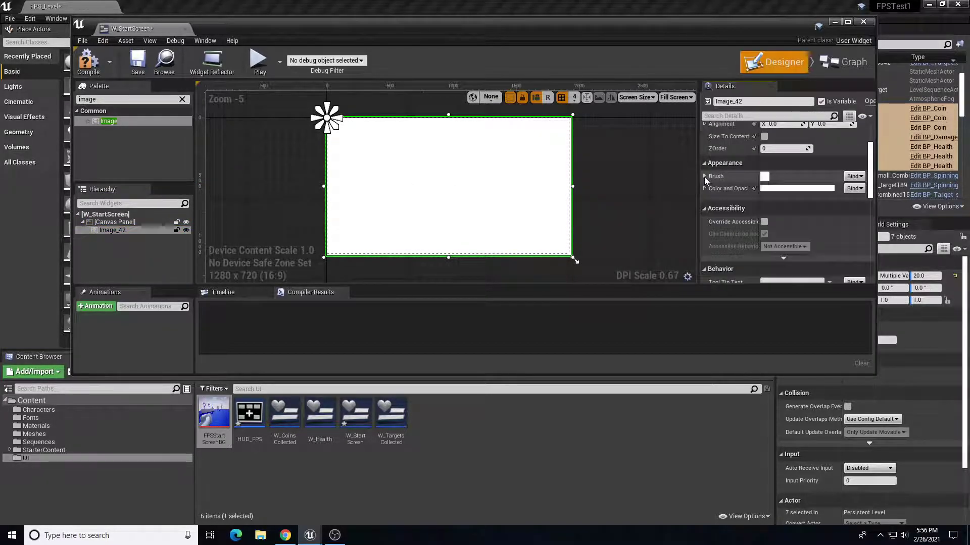
{"action": "left_click", "coordinate": [704, 176]}
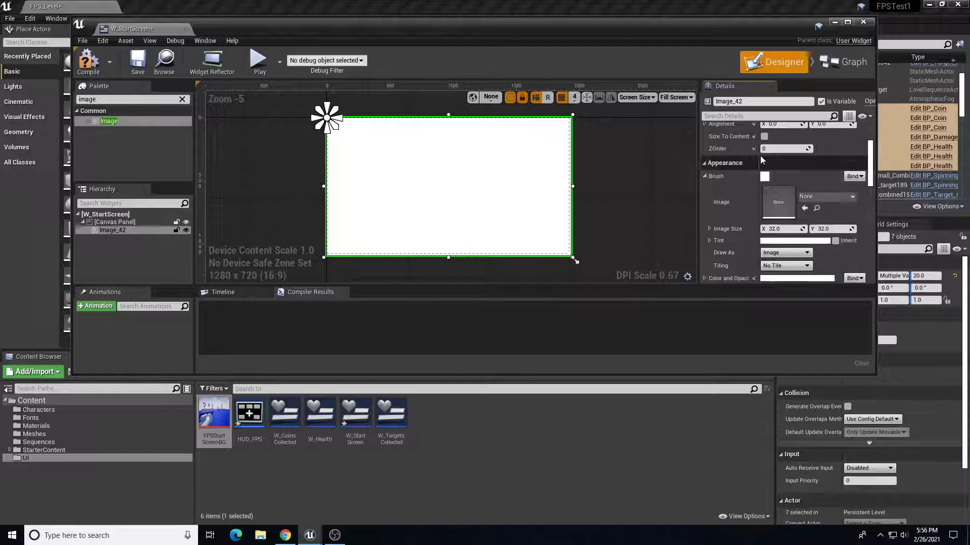
{"action": "left_click", "coordinate": [823, 197]}
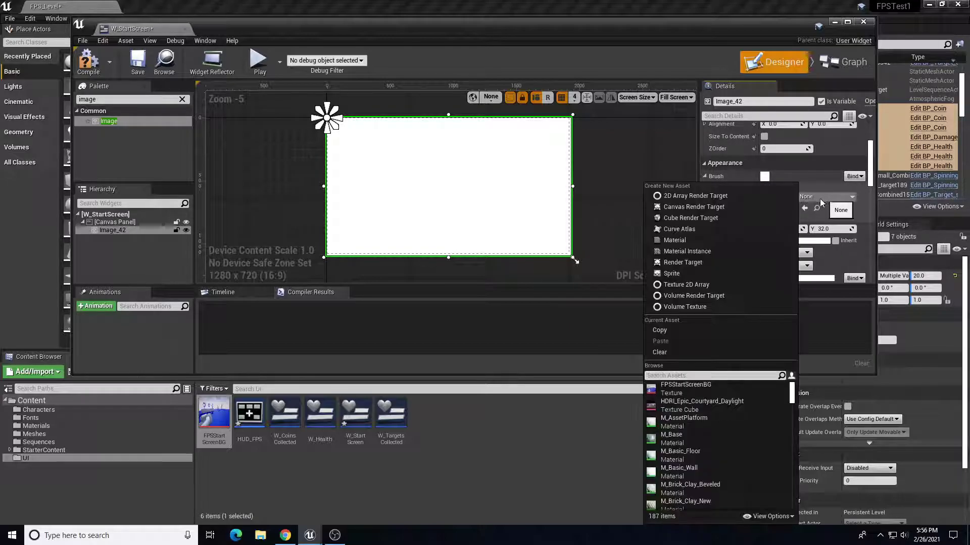
{"action": "left_click", "coordinate": [692, 386]}
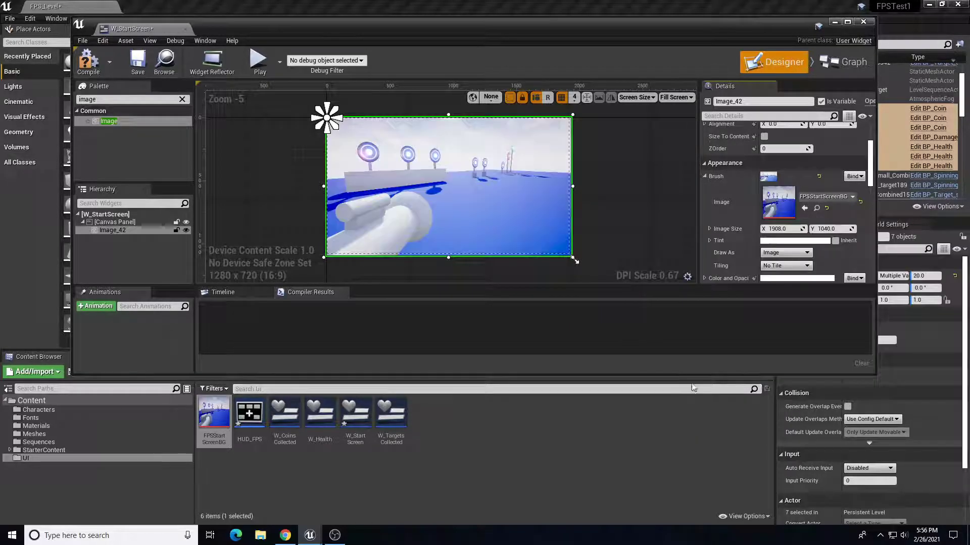
Step: Maximize the widget editor and try Size To Content on the background image
{"action": "left_click", "coordinate": [847, 22]}
{"action": "scroll", "coordinate": [611, 268], "scroll_direction": "up", "scroll_amount": 2}
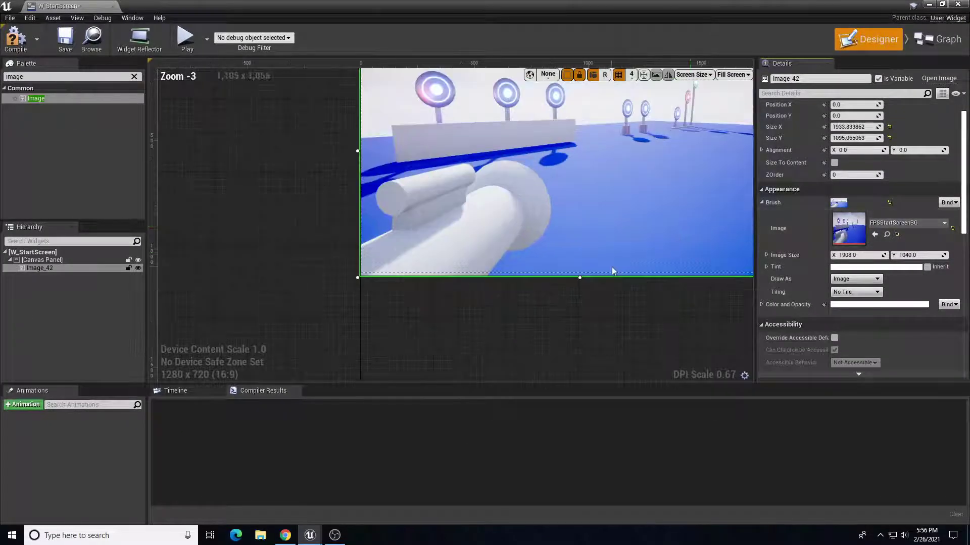
{"action": "scroll", "coordinate": [611, 271], "scroll_direction": "down", "scroll_amount": 1}
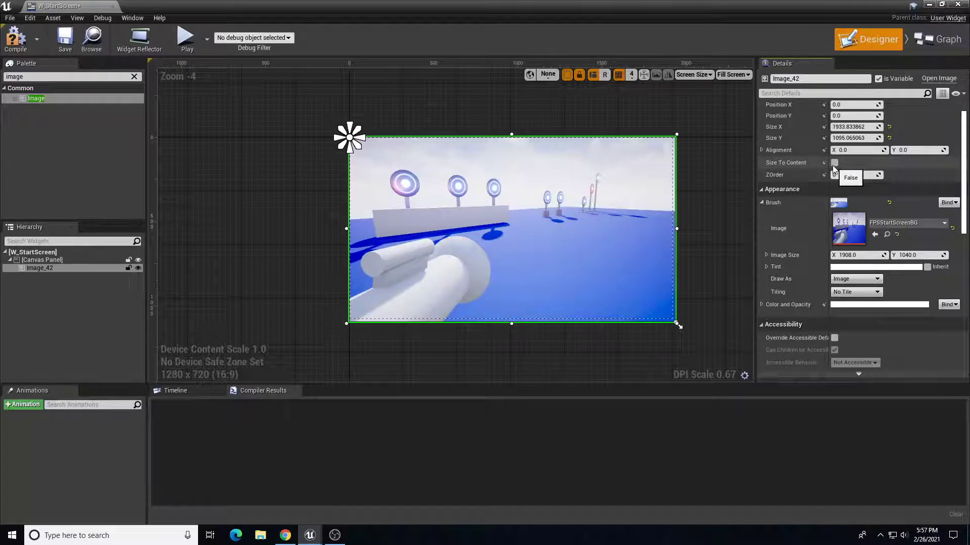
{"action": "left_click", "coordinate": [834, 163]}
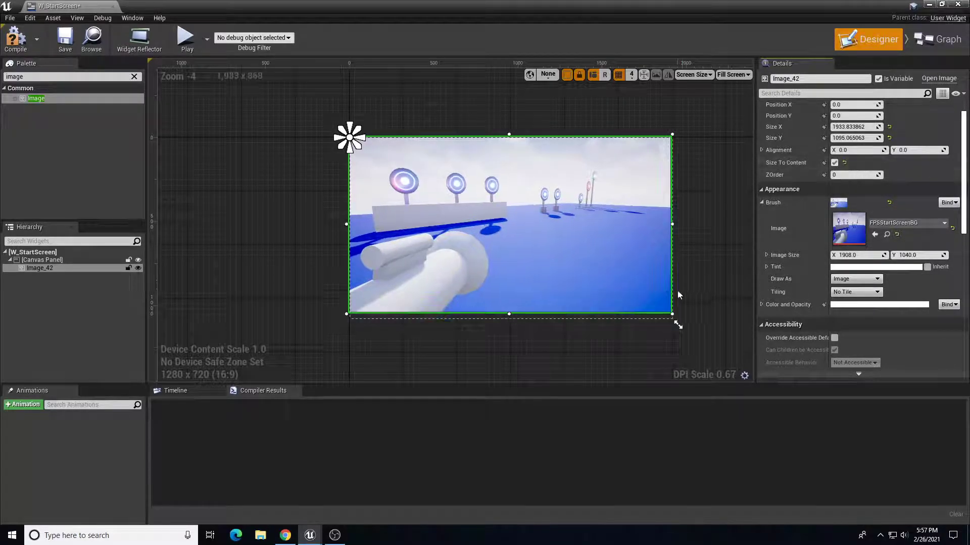
{"action": "scroll", "coordinate": [832, 179], "scroll_direction": "up", "scroll_amount": 1}
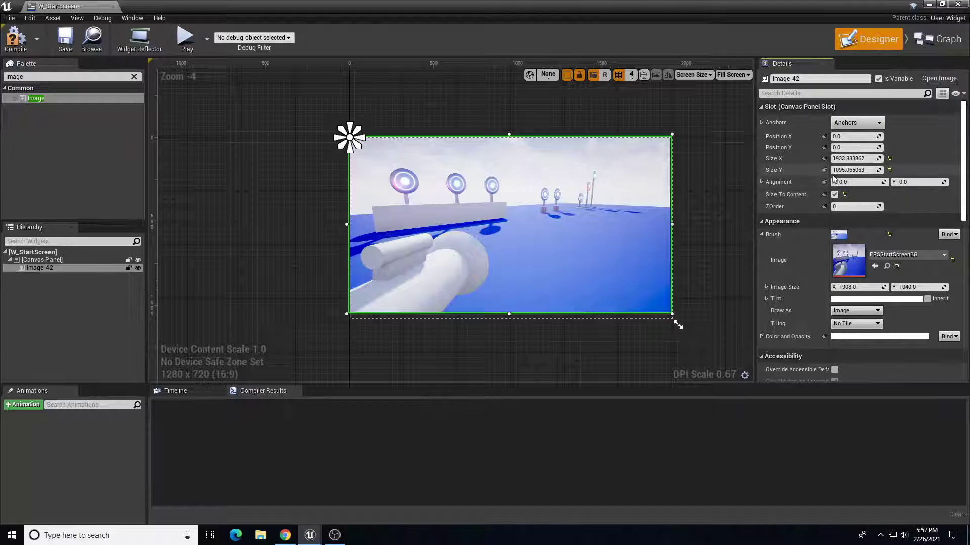
Step: Replace the image with a new Image widget in the Canvas Panel that uses the FPSStartScreenBG texture
{"action": "key", "text": "Delete"}
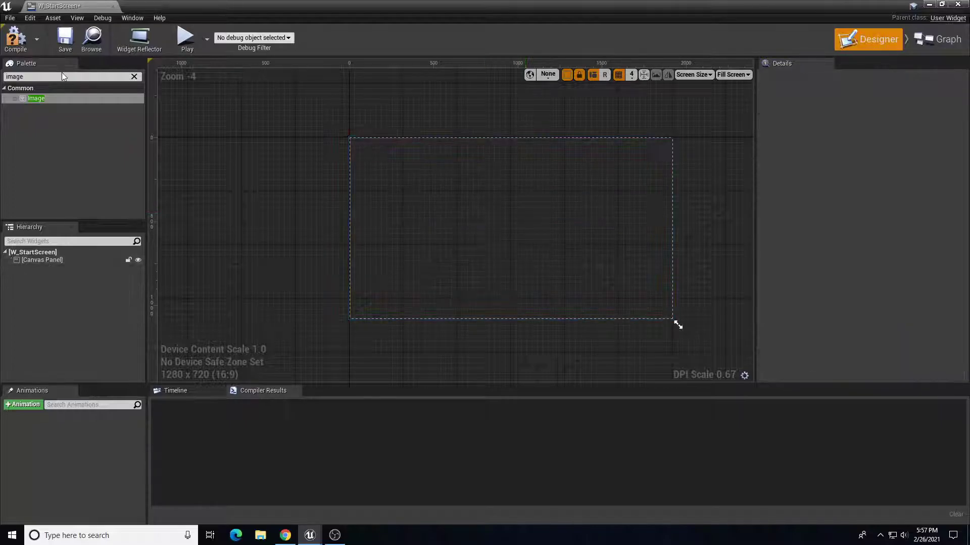
{"action": "left_click_drag", "start_coordinate": [39, 98], "coordinate": [44, 260]}
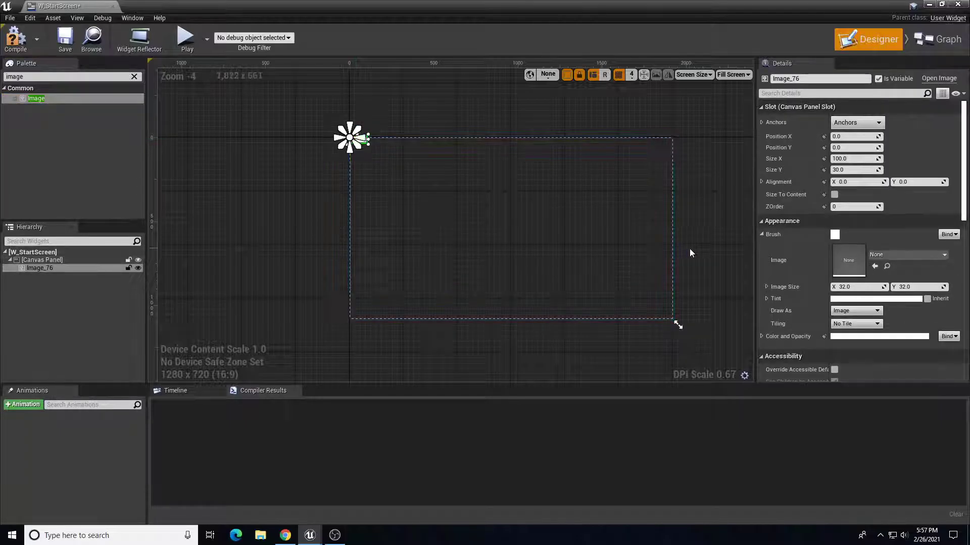
{"action": "left_click", "coordinate": [892, 255]}
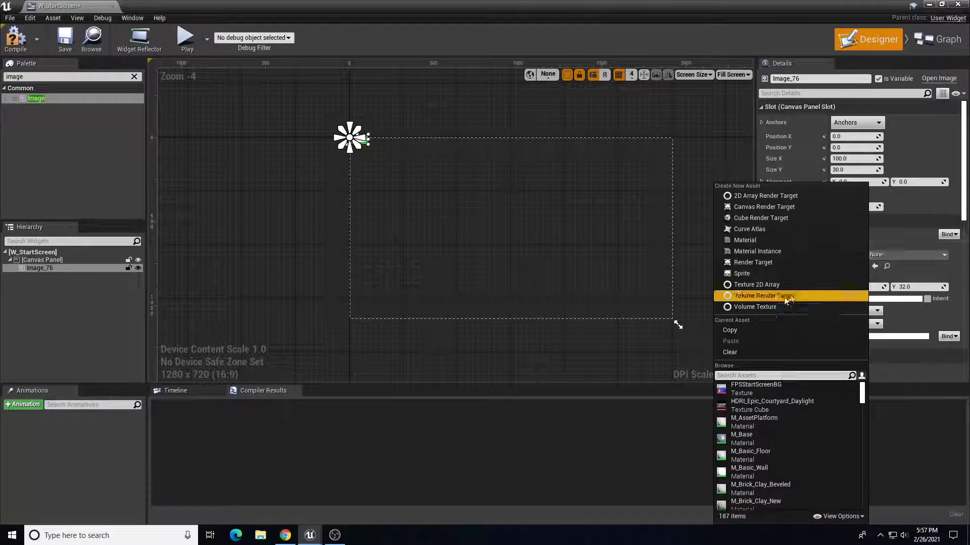
{"action": "left_click", "coordinate": [744, 388]}
Step: Try fitting the new image with Size To Content and manual resizing, and turn Size To Content back off
{"action": "left_click", "coordinate": [835, 195]}
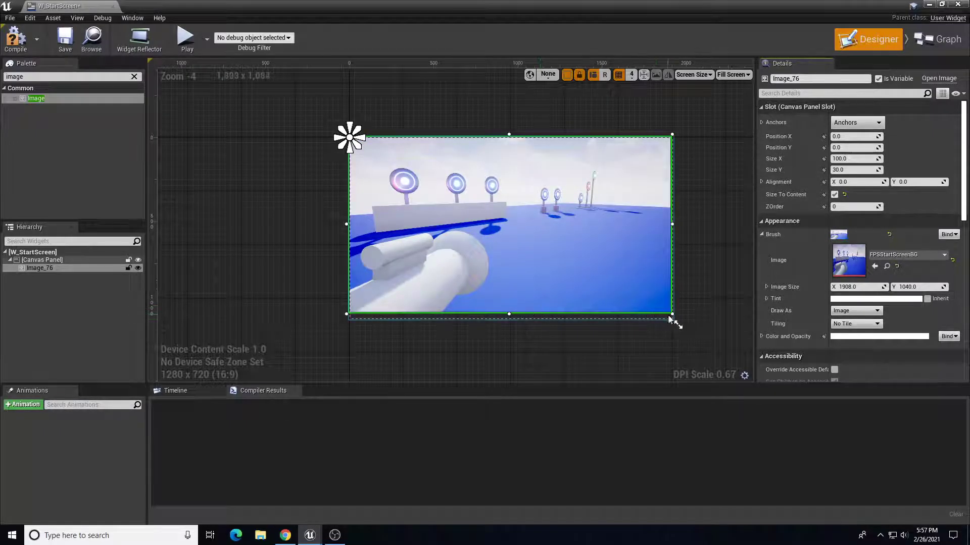
{"action": "left_click_drag", "start_coordinate": [675, 322], "coordinate": [519, 189]}
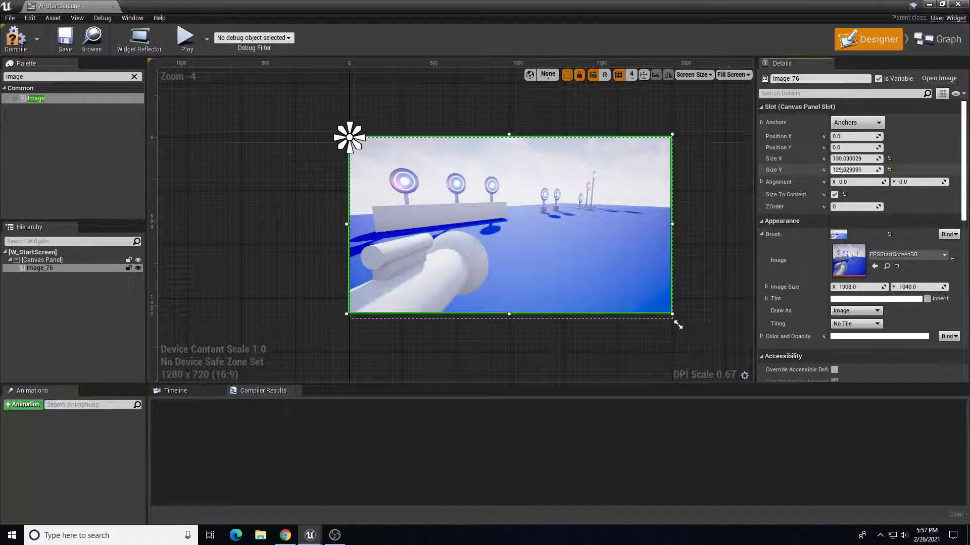
{"action": "left_click", "coordinate": [835, 194]}
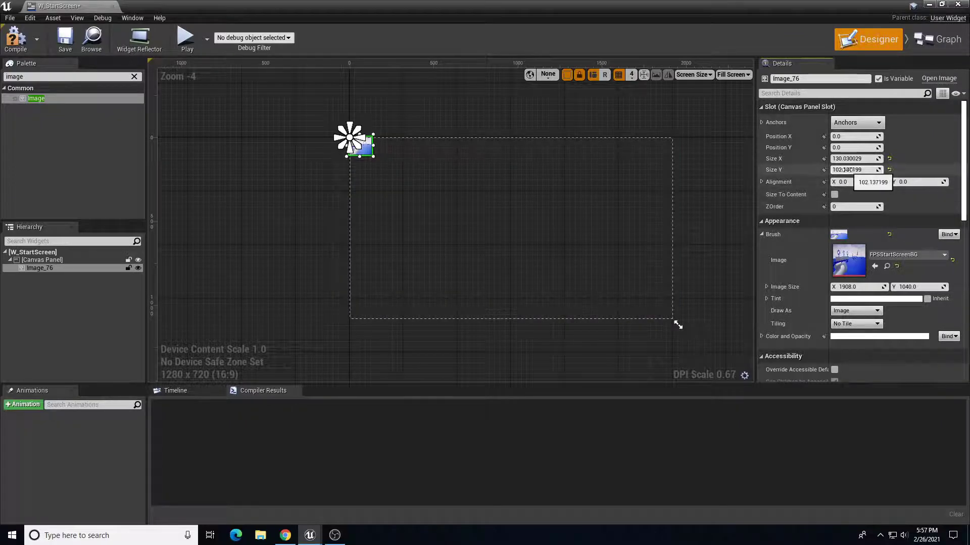
Step: Set the background image's size to 1920 by 1080, and compile and save the widget
{"action": "left_click_drag", "start_coordinate": [854, 170], "coordinate": [884, 170]}
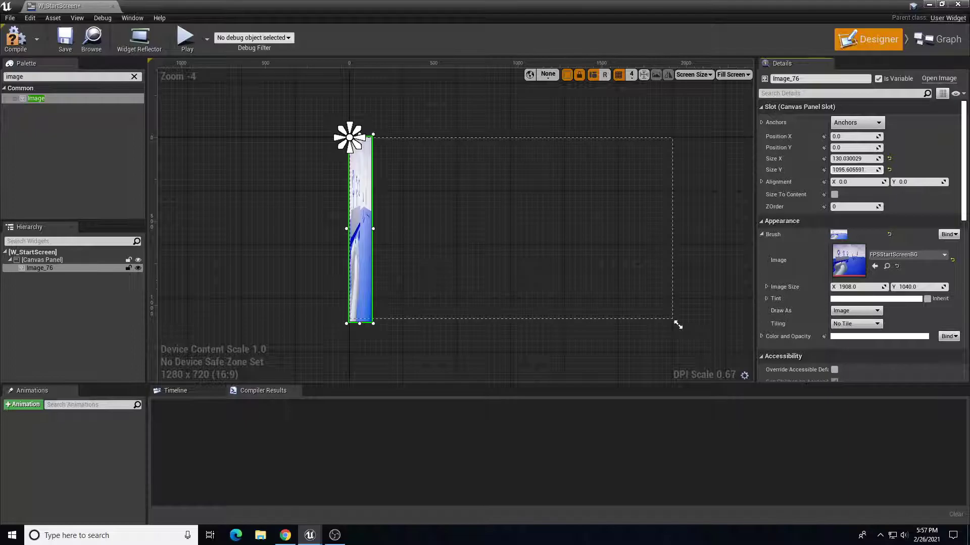
{"action": "left_click", "coordinate": [838, 170]}
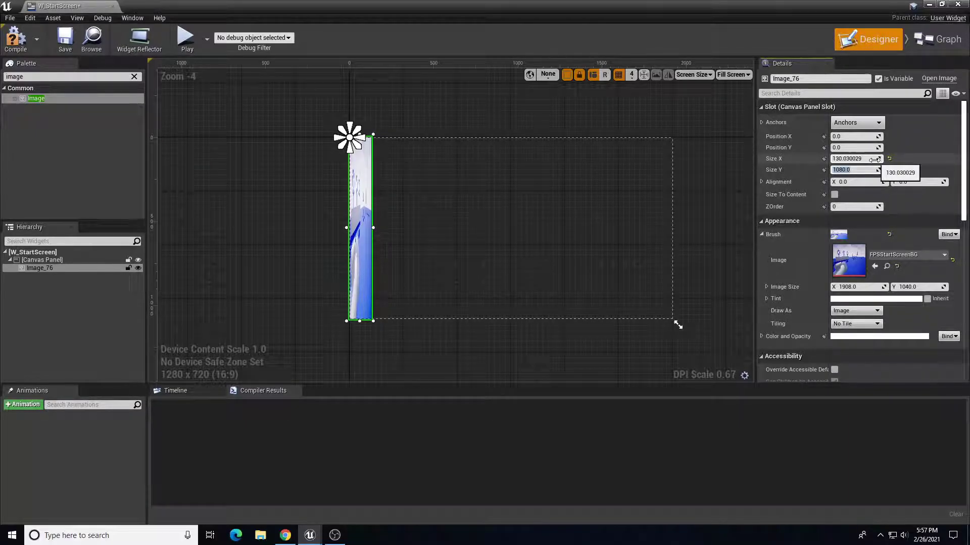
{"action": "left_click", "coordinate": [854, 159]}
{"action": "type", "text": "1920"}
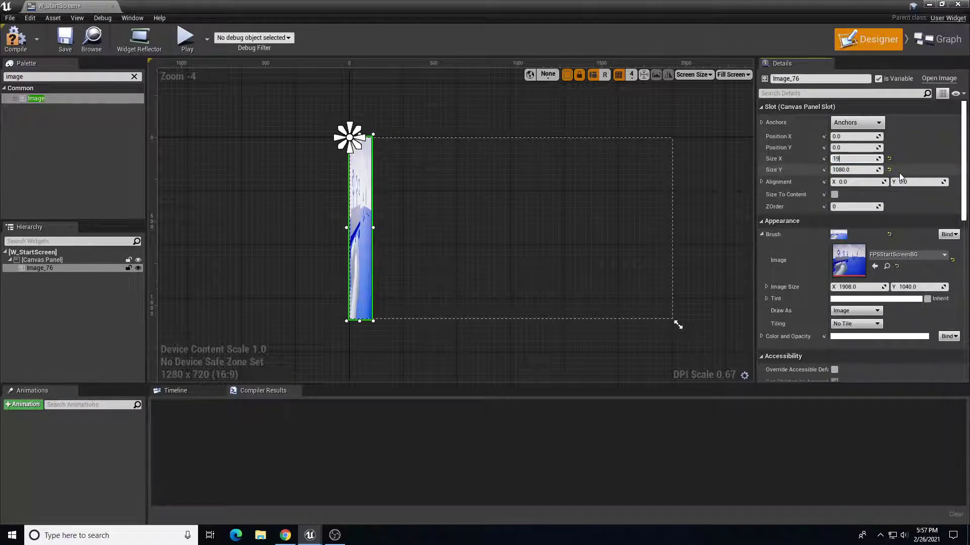
{"action": "key", "text": "Return"}
{"action": "left_click", "coordinate": [701, 273]}
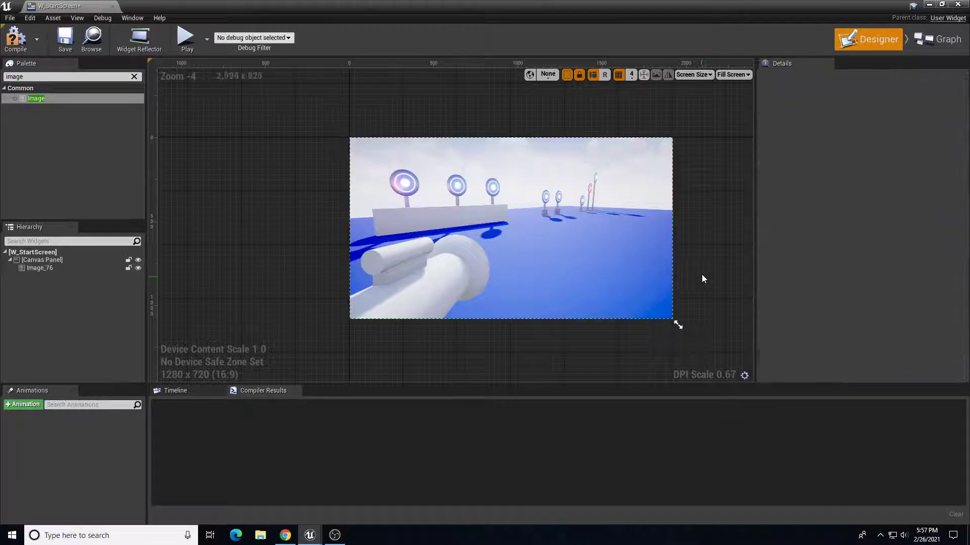
{"action": "left_click", "coordinate": [618, 242]}
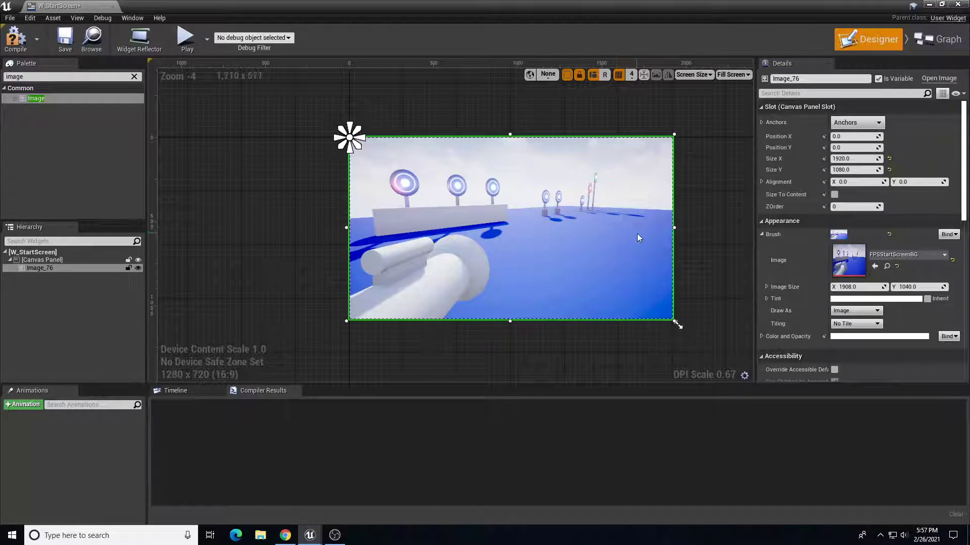
{"action": "left_click", "coordinate": [16, 37]}
{"action": "left_click", "coordinate": [65, 38]}
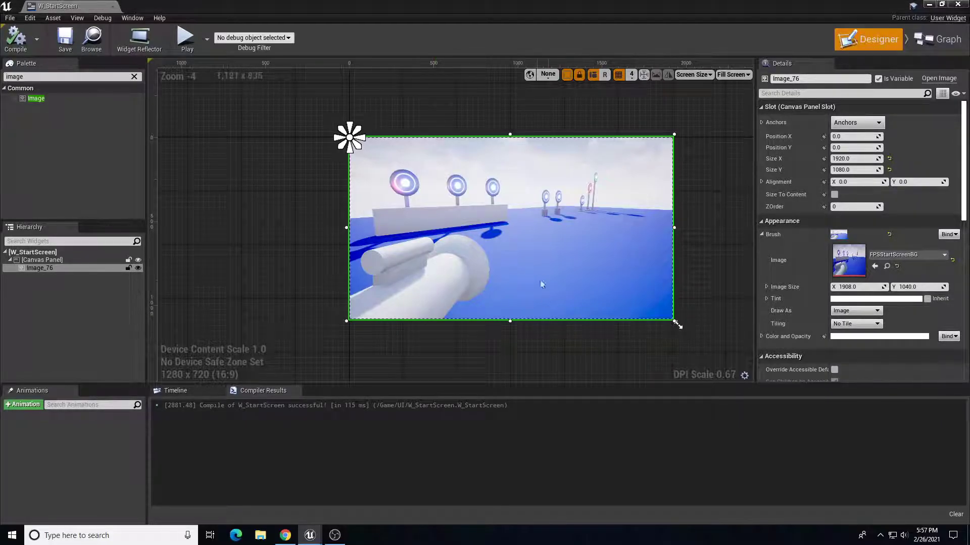
Step: Add a Button widget to the Canvas Panel, above the background image in the hierarchy
{"action": "scroll", "coordinate": [542, 286], "scroll_direction": "up", "scroll_amount": 2}
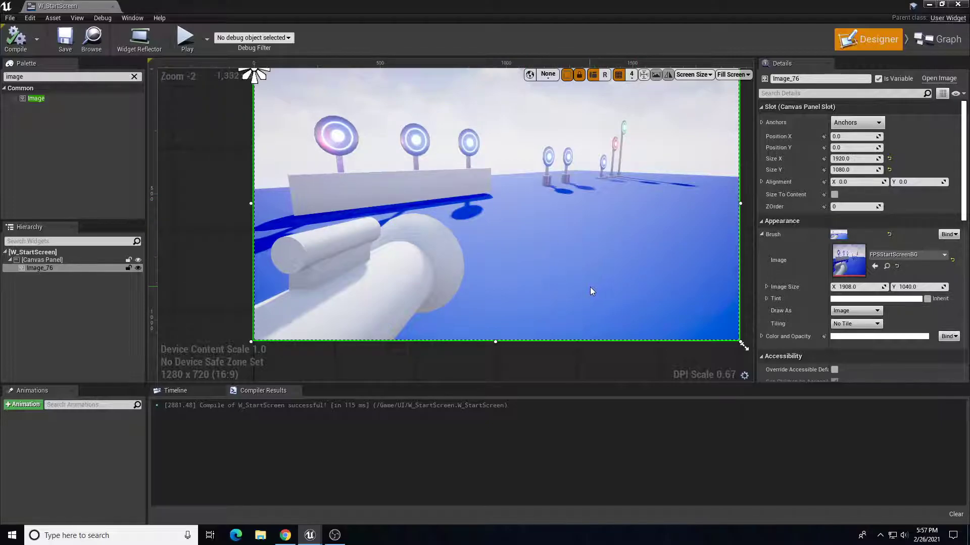
{"action": "left_click", "coordinate": [134, 77]}
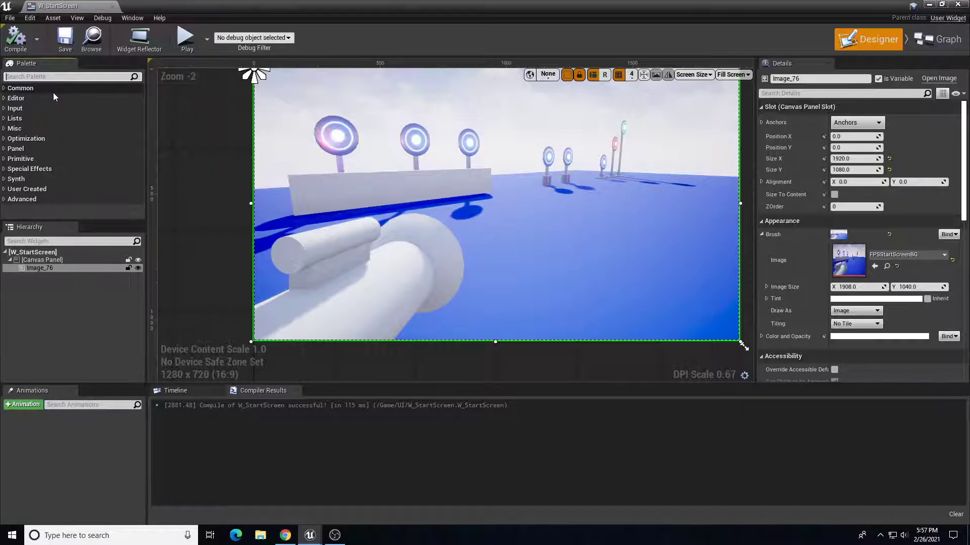
{"action": "type", "text": "butoo"}
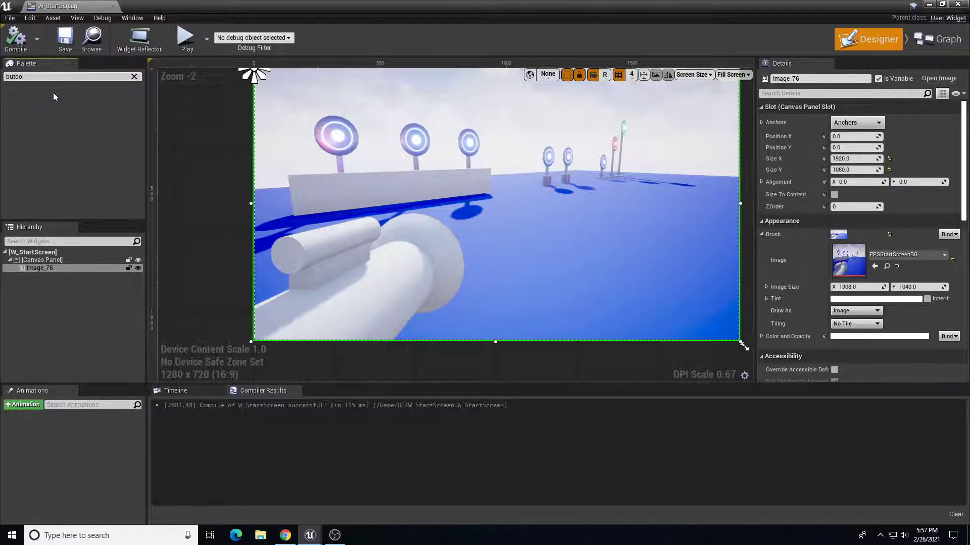
{"action": "key", "text": "BackSpace"}
{"action": "key", "text": "BackSpace"}
{"action": "type", "text": "ton"}
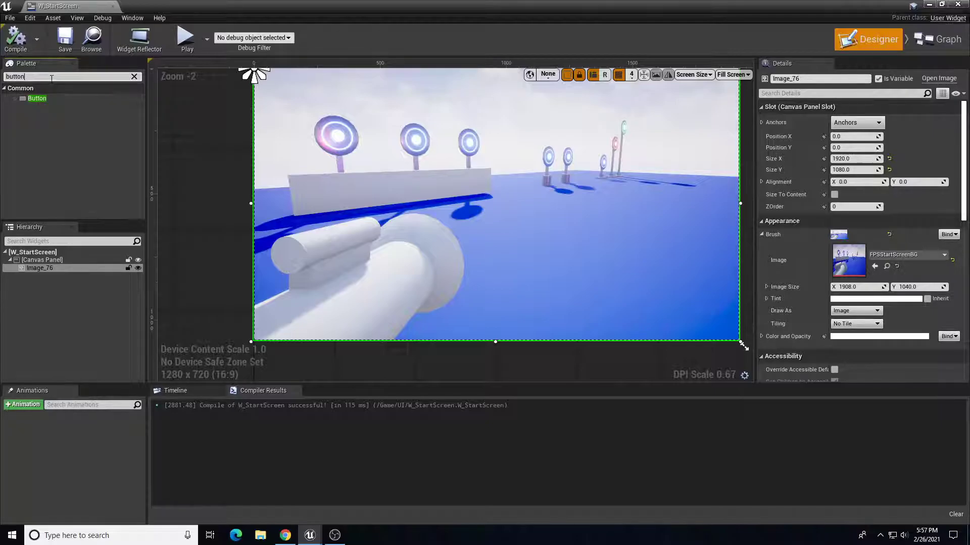
{"action": "left_click_drag", "start_coordinate": [37, 98], "coordinate": [44, 268]}
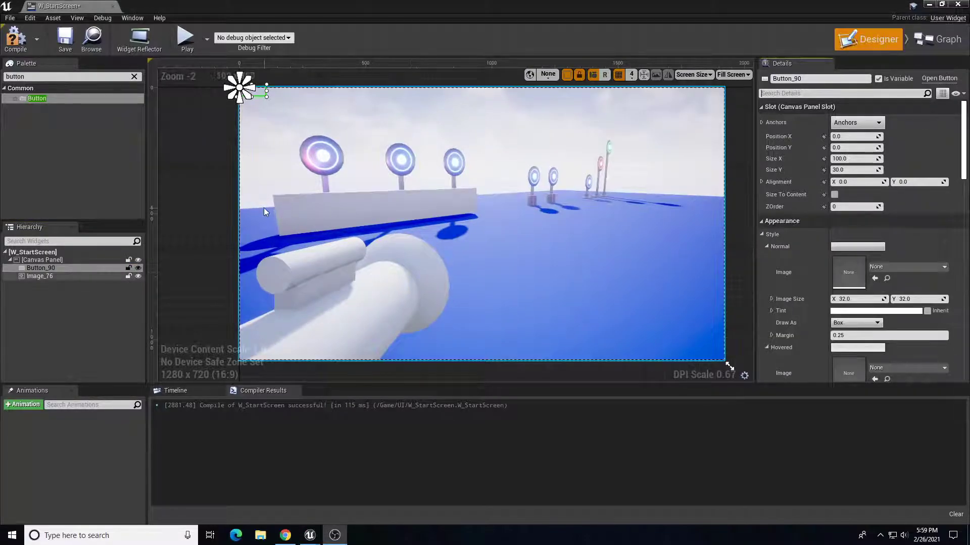
Step: Set the button's ZOrder to 1 so that it draws above the background image
{"action": "left_click", "coordinate": [70, 272]}
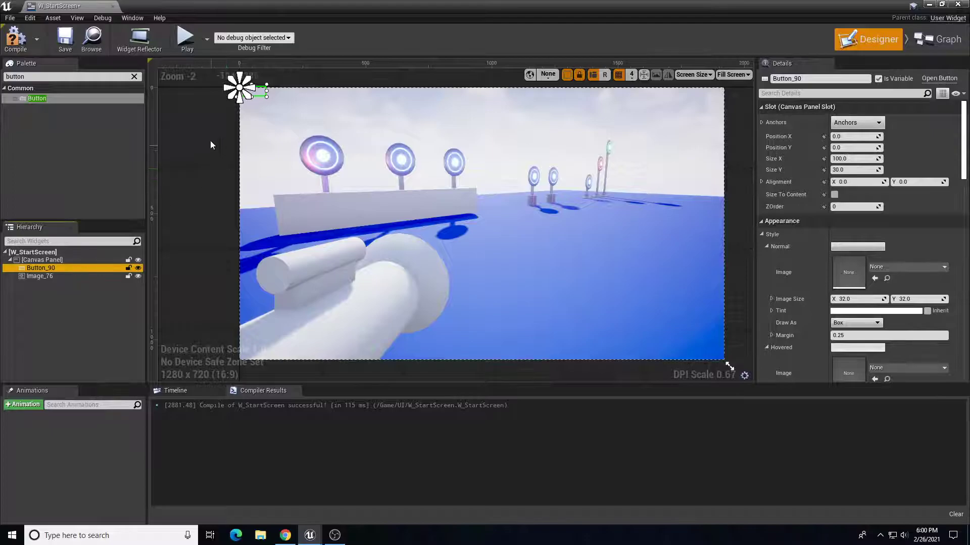
{"action": "scroll", "coordinate": [239, 121], "scroll_direction": "up", "scroll_amount": 7}
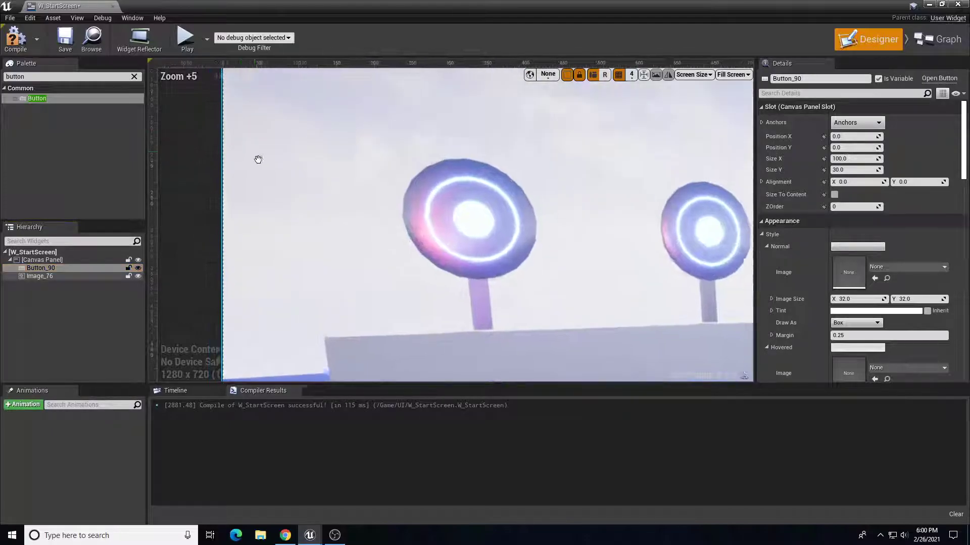
{"action": "right_click_drag", "start_coordinate": [256, 156], "coordinate": [296, 307]}
{"action": "scroll", "coordinate": [314, 252], "scroll_direction": "down", "scroll_amount": 10}
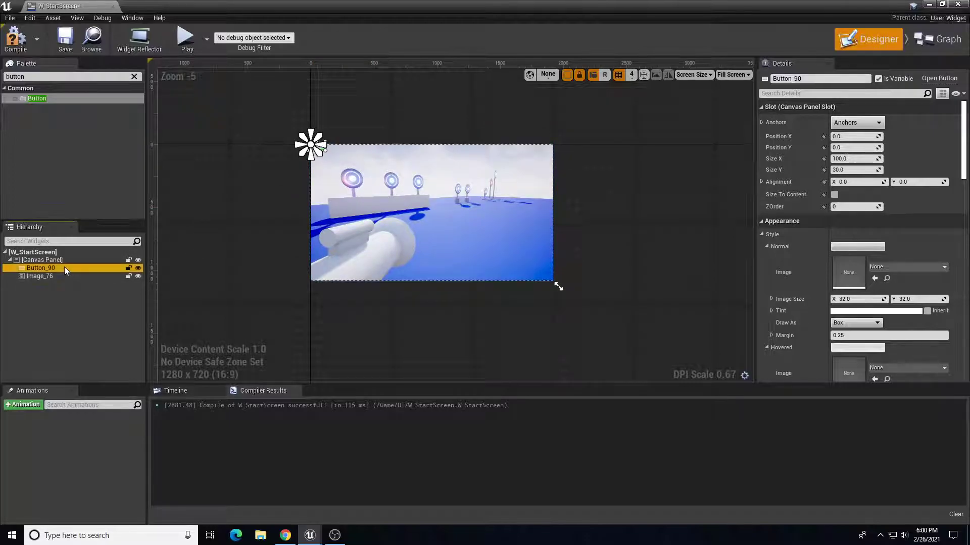
{"action": "left_click", "coordinate": [847, 208]}
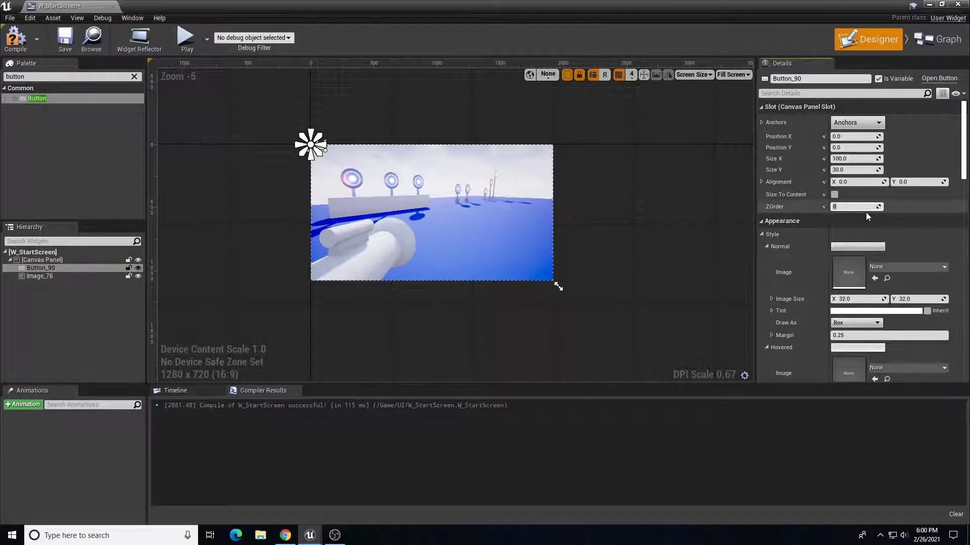
{"action": "type", "text": "1"}
{"action": "scroll", "coordinate": [380, 220], "scroll_direction": "up", "scroll_amount": 7}
{"action": "right_click_drag", "start_coordinate": [379, 220], "coordinate": [848, 465]}
{"action": "right_click_drag", "start_coordinate": [604, 318], "coordinate": [545, 231]}
{"action": "scroll", "coordinate": [499, 252], "scroll_direction": "up", "scroll_amount": 3}
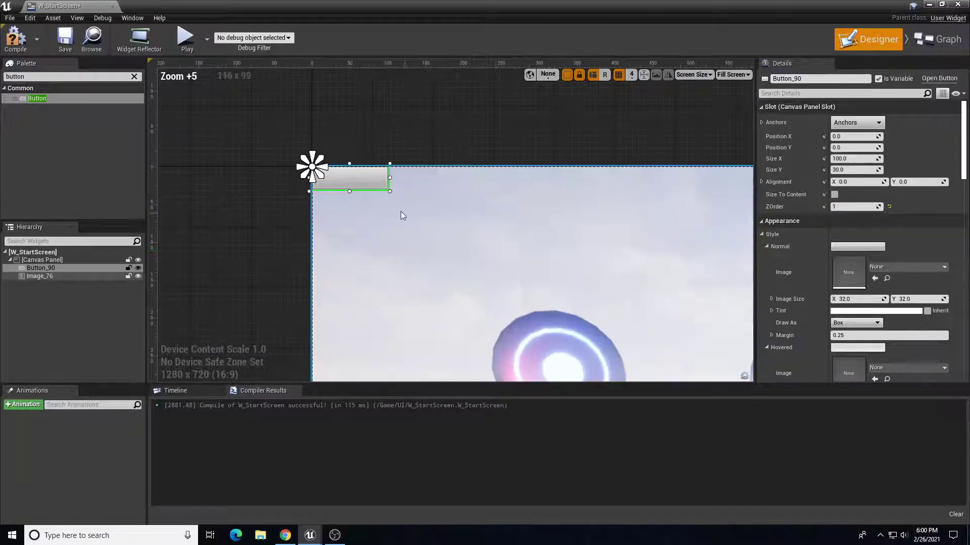
Step: Move the button to about X 96, Y 64, and switch its ZOrder to 0 and back to 1
{"action": "left_click_drag", "start_coordinate": [366, 186], "coordinate": [441, 236]}
{"action": "left_click", "coordinate": [840, 207]}
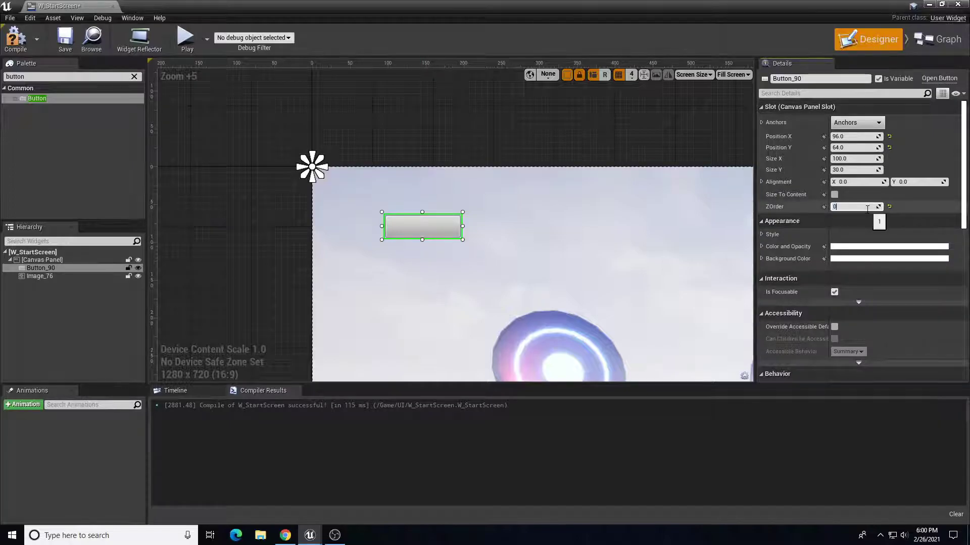
{"action": "type", "text": "0"}
{"action": "key", "text": "Return"}
{"action": "type", "text": "1"}
{"action": "key", "text": "Return"}
Step: Move the button to about X 304, Y 104 on the canvas
{"action": "left_click", "coordinate": [31, 270]}
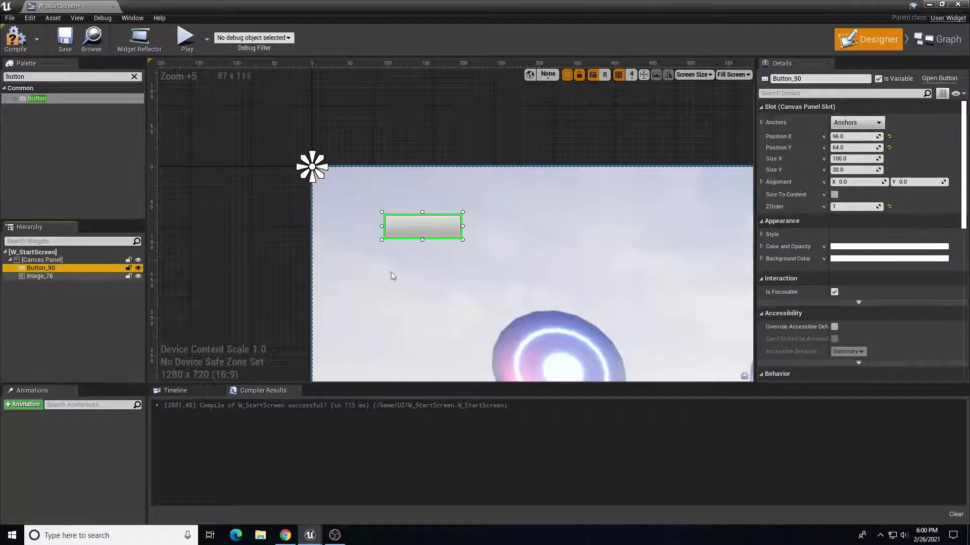
{"action": "scroll", "coordinate": [385, 275], "scroll_direction": "down", "scroll_amount": 7}
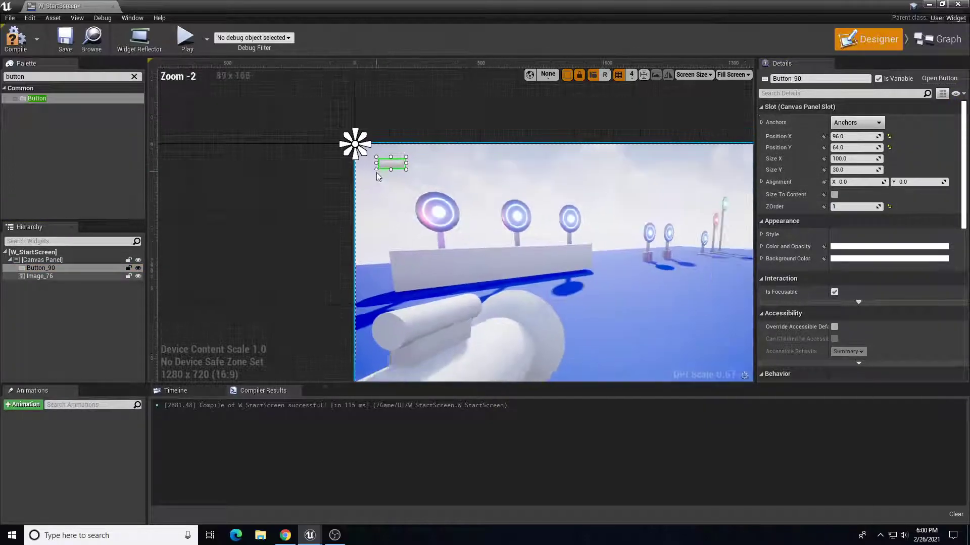
{"action": "scroll", "coordinate": [379, 175], "scroll_direction": "down", "scroll_amount": 1}
{"action": "left_click_drag", "start_coordinate": [389, 166], "coordinate": [437, 175]}
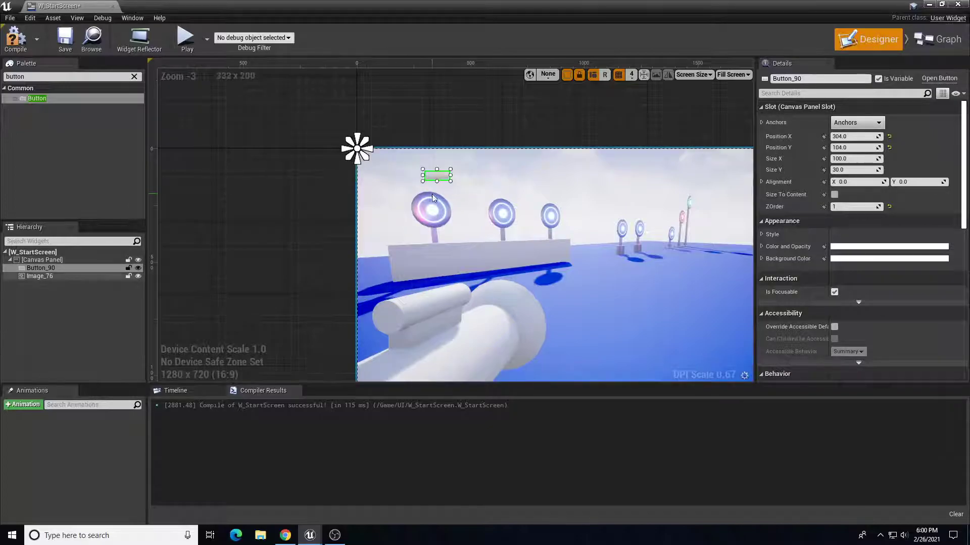
Step: Replace the button in the Canvas Panel with a Vertical Box and set the box's ZOrder to 1
{"action": "key", "text": "Delete"}
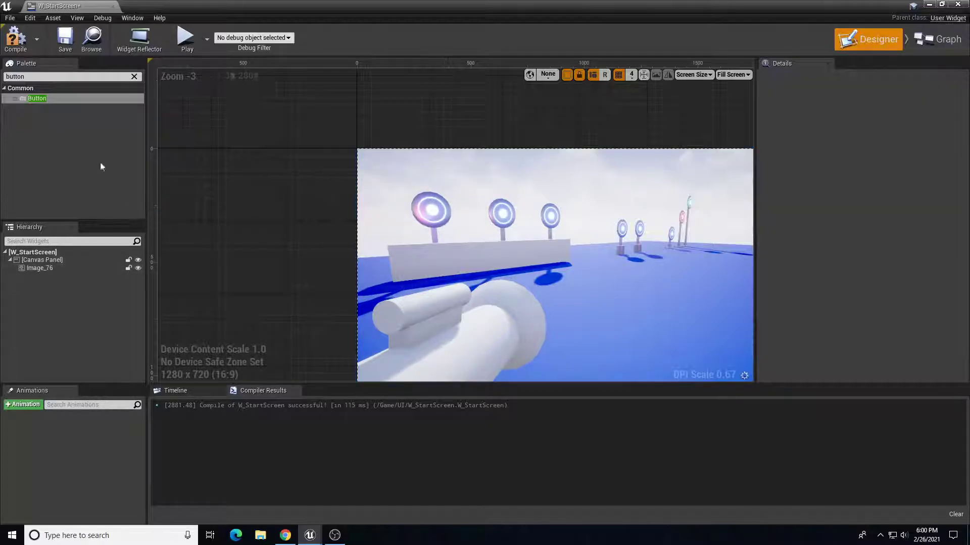
{"action": "left_click", "coordinate": [134, 76]}
{"action": "type", "text": "vertic"}
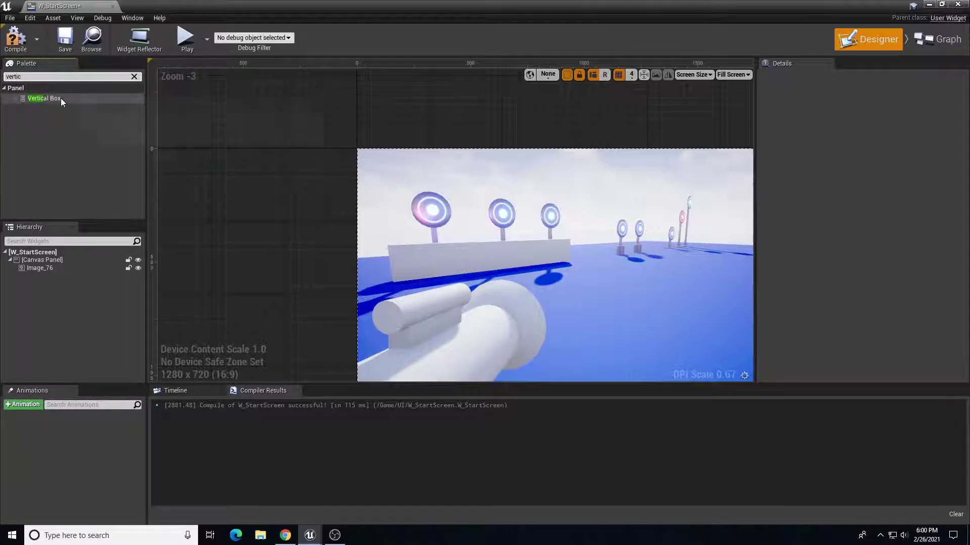
{"action": "left_click_drag", "start_coordinate": [61, 98], "coordinate": [51, 260]}
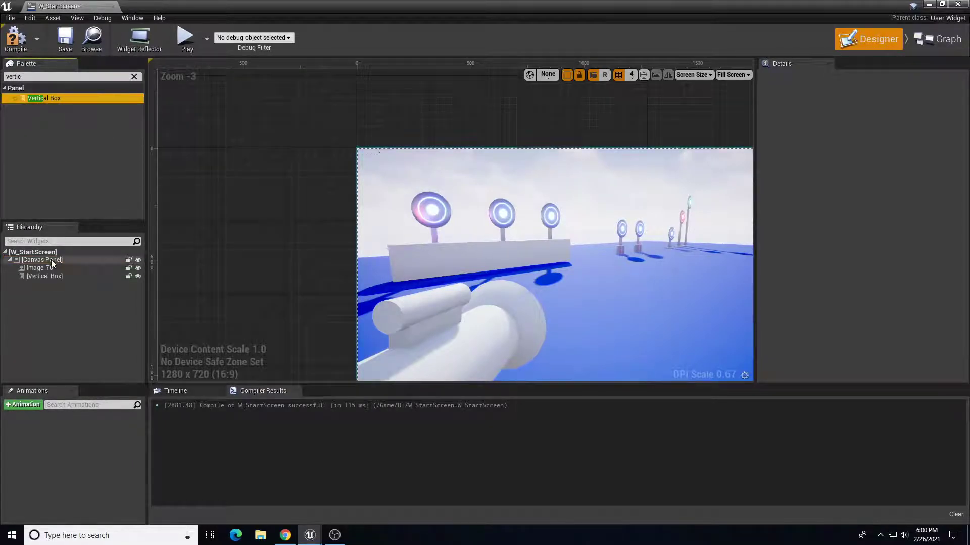
{"action": "left_click", "coordinate": [48, 276]}
{"action": "scroll", "coordinate": [339, 245], "scroll_direction": "up", "scroll_amount": 2}
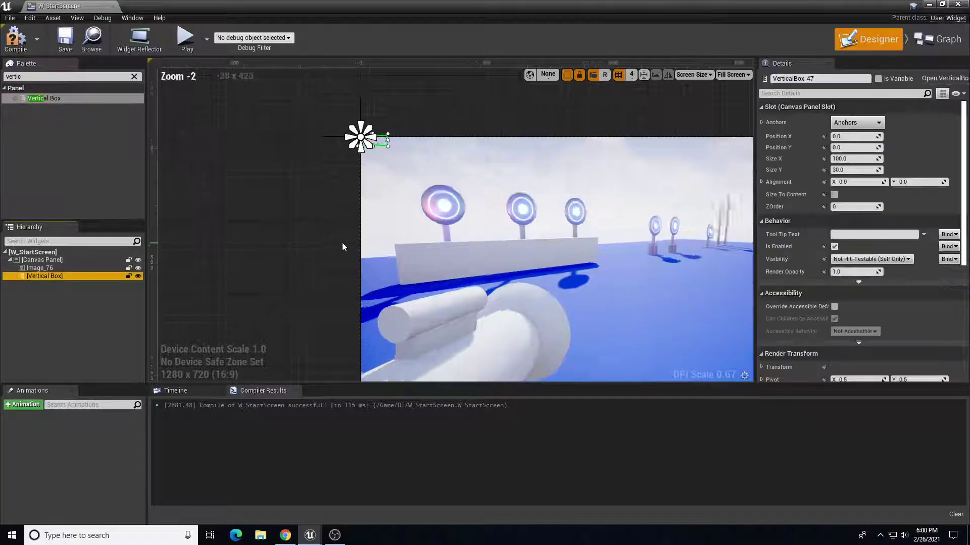
{"action": "type", "text": "1"}
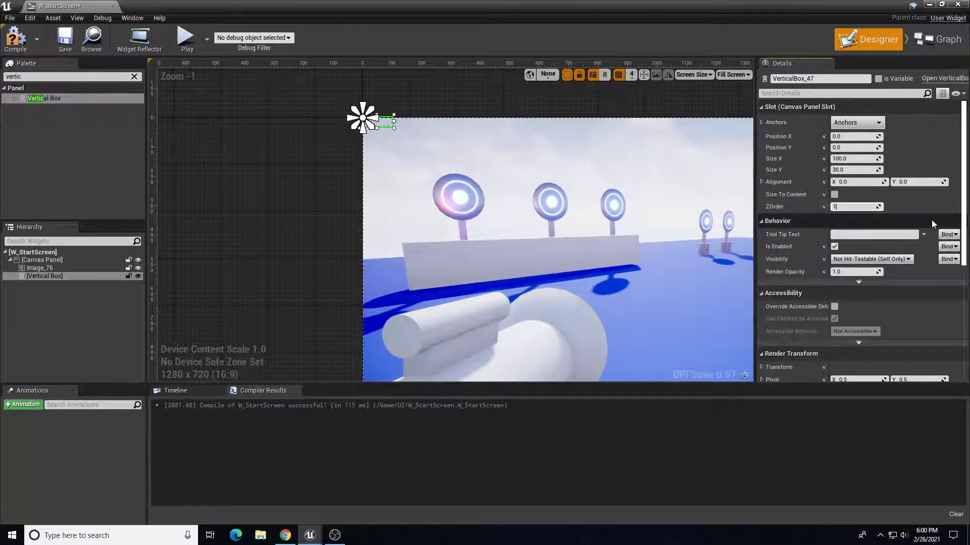
Step: Add a Button widget inside the Vertical Box
{"action": "left_click", "coordinate": [135, 77]}
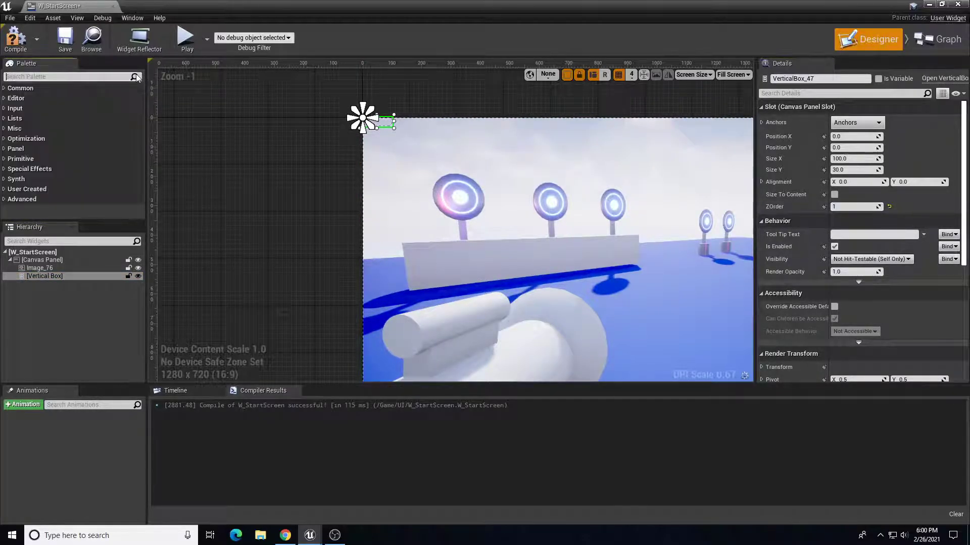
{"action": "type", "text": "buttio"}
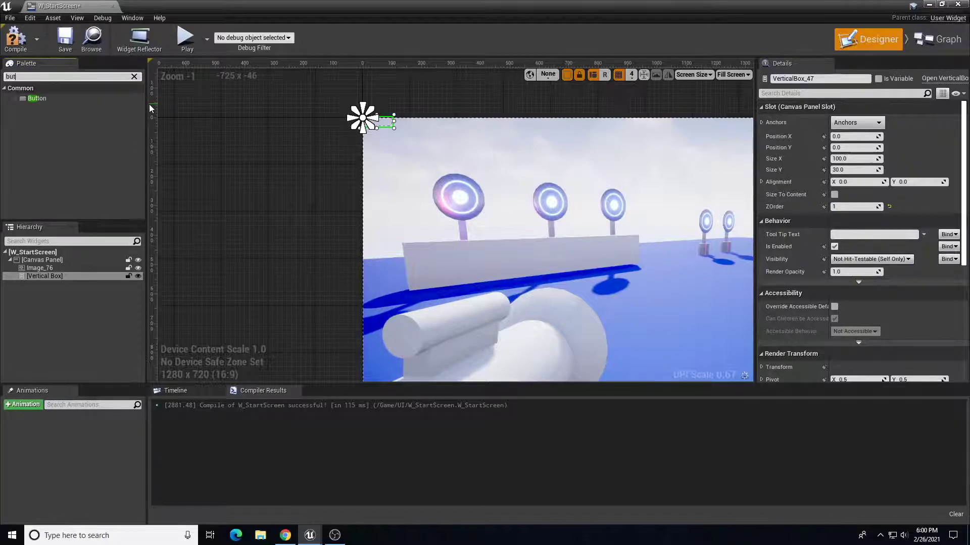
{"action": "key", "text": "BackSpace"}
{"action": "key", "text": "BackSpace"}
{"action": "left_click_drag", "start_coordinate": [55, 97], "coordinate": [42, 275]}
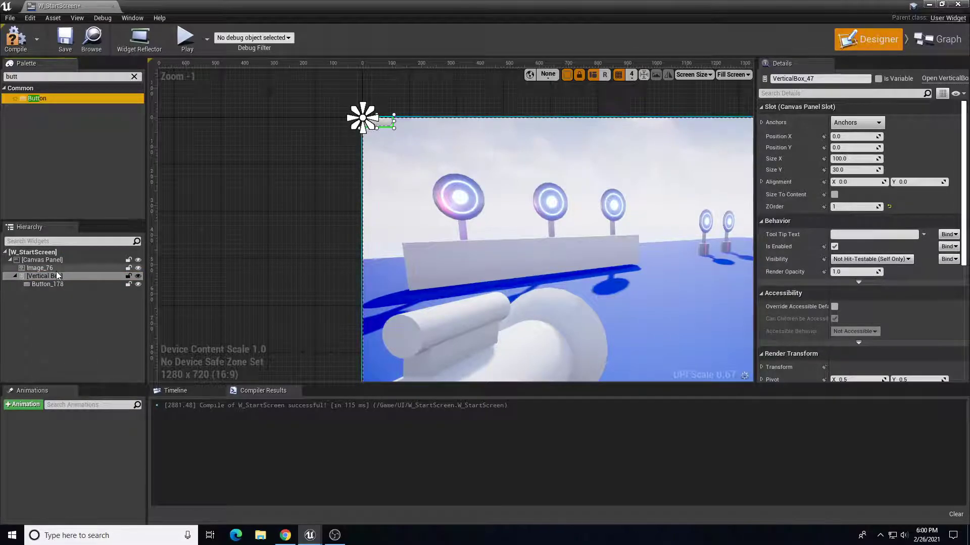
Step: Enlarge the Vertical Box to about 280 wide by 217 high
{"action": "left_click", "coordinate": [59, 276]}
{"action": "scroll", "coordinate": [551, 156], "scroll_direction": "up", "scroll_amount": 4}
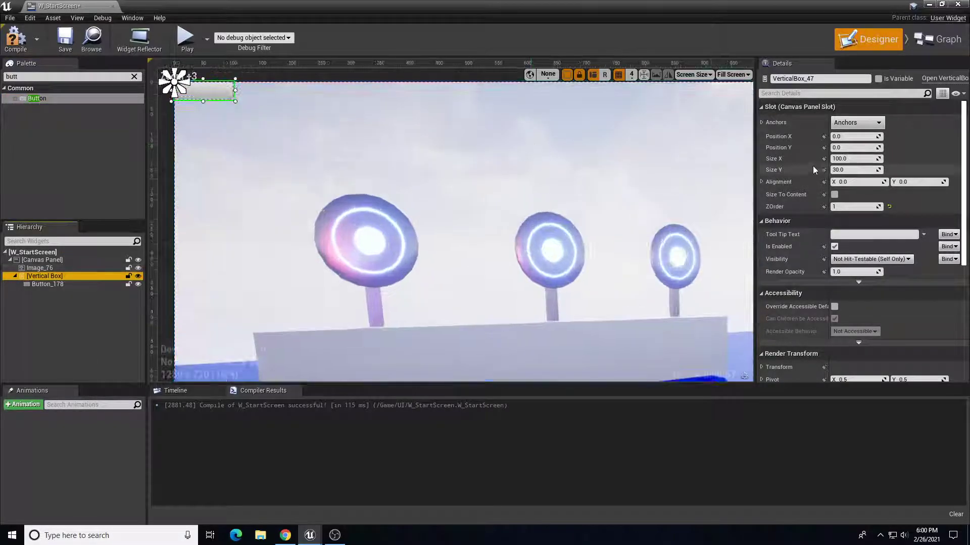
{"action": "left_click_drag", "start_coordinate": [848, 158], "coordinate": [891, 169]}
{"action": "scroll", "coordinate": [415, 139], "scroll_direction": "down", "scroll_amount": 6}
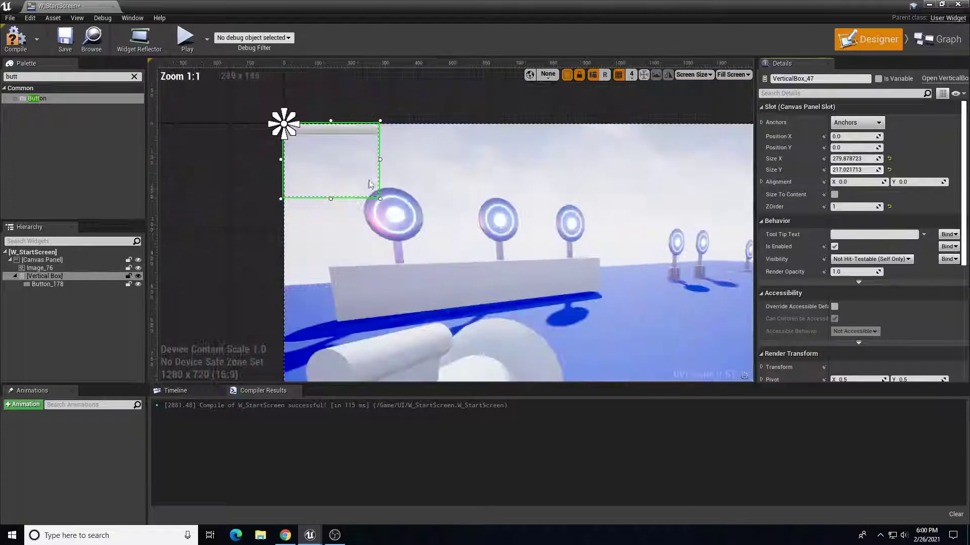
Step: Move the Vertical Box to about X 1280, Y 664, and add a second Button inside it
{"action": "scroll", "coordinate": [415, 139], "scroll_direction": "up", "scroll_amount": 2}
{"action": "scroll", "coordinate": [415, 140], "scroll_direction": "up", "scroll_amount": 1}
{"action": "right_click_drag", "start_coordinate": [369, 159], "coordinate": [268, 87]}
{"action": "left_click_drag", "start_coordinate": [268, 87], "coordinate": [586, 260]}
{"action": "scroll", "coordinate": [585, 260], "scroll_direction": "up", "scroll_amount": 5}
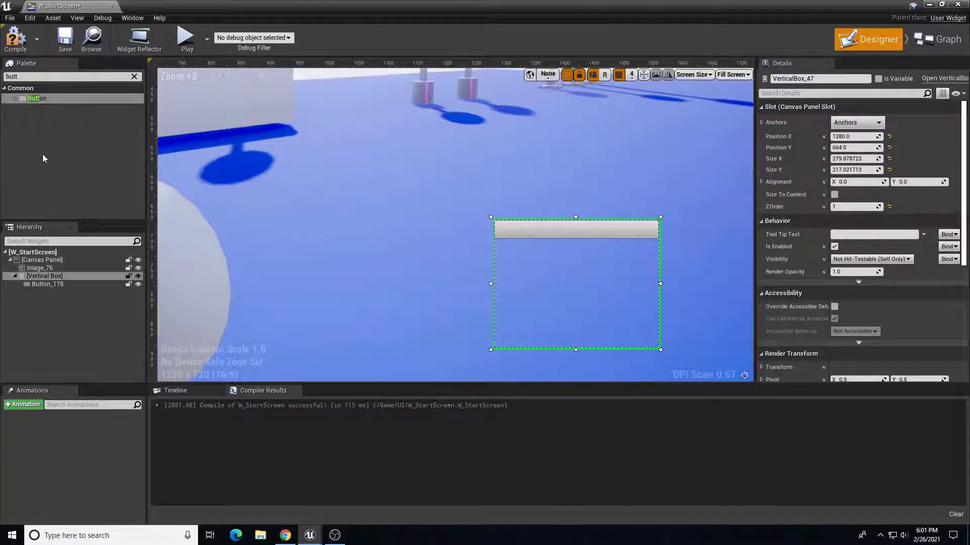
{"action": "left_click_drag", "start_coordinate": [37, 99], "coordinate": [49, 279]}
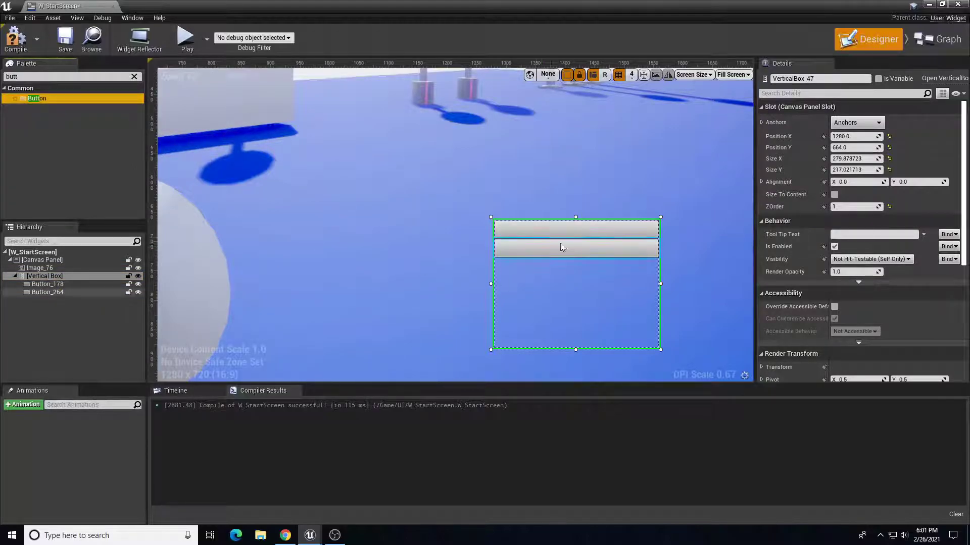
{"action": "left_click", "coordinate": [99, 286]}
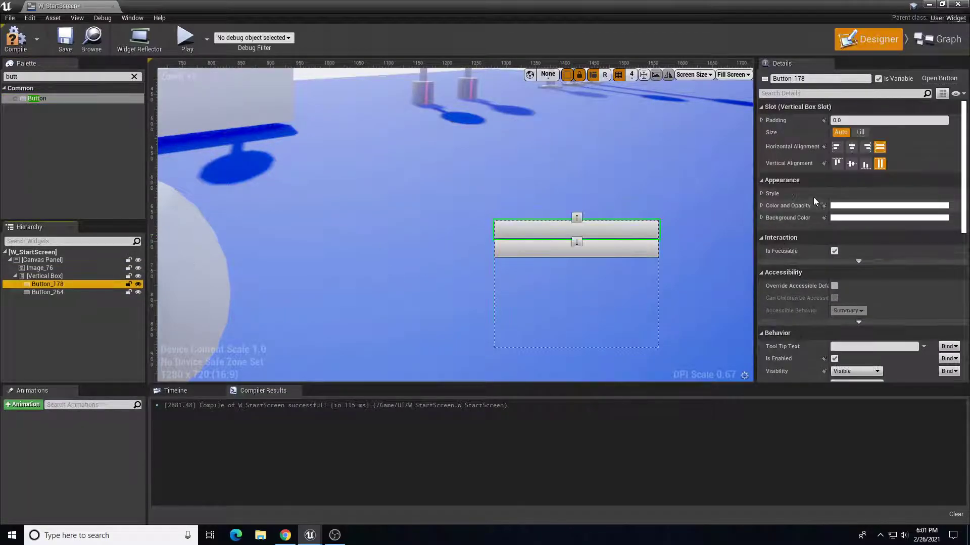
{"action": "scroll", "coordinate": [823, 208], "scroll_direction": "down", "scroll_amount": 3}
{"action": "scroll", "coordinate": [825, 212], "scroll_direction": "down", "scroll_amount": 5}
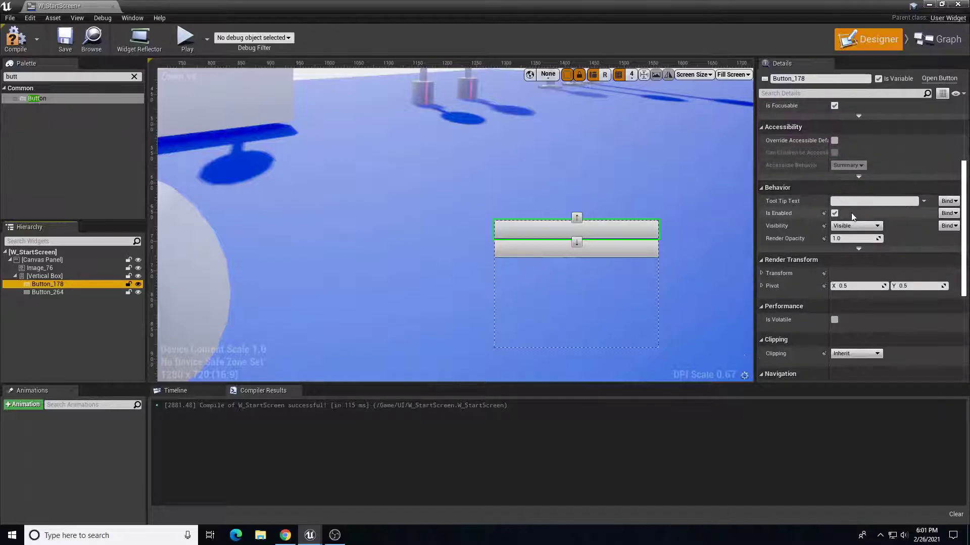
{"action": "scroll", "coordinate": [828, 207], "scroll_direction": "up", "scroll_amount": 8}
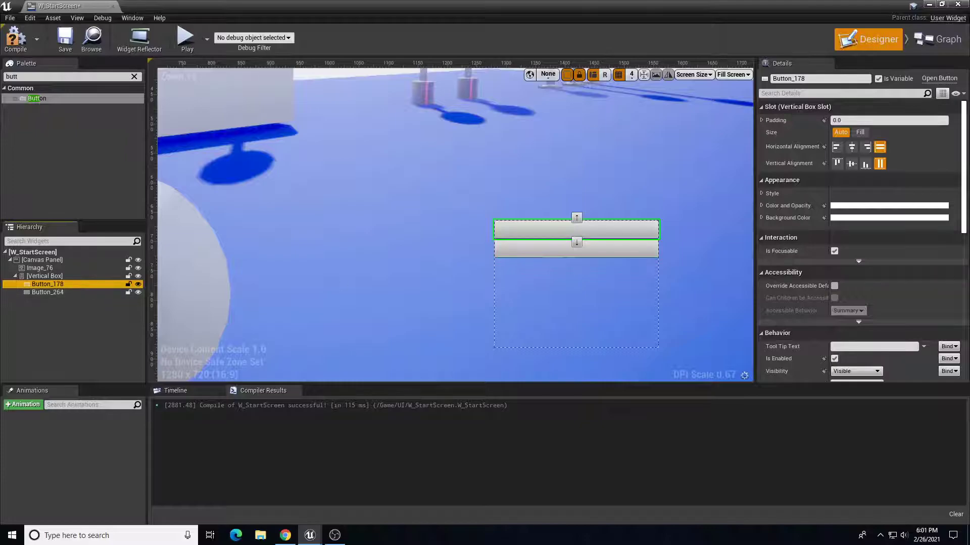
Step: Add a Text widget inside each of the two buttons in the Vertical Box
{"action": "scroll", "coordinate": [508, 248], "scroll_direction": "down", "scroll_amount": 2}
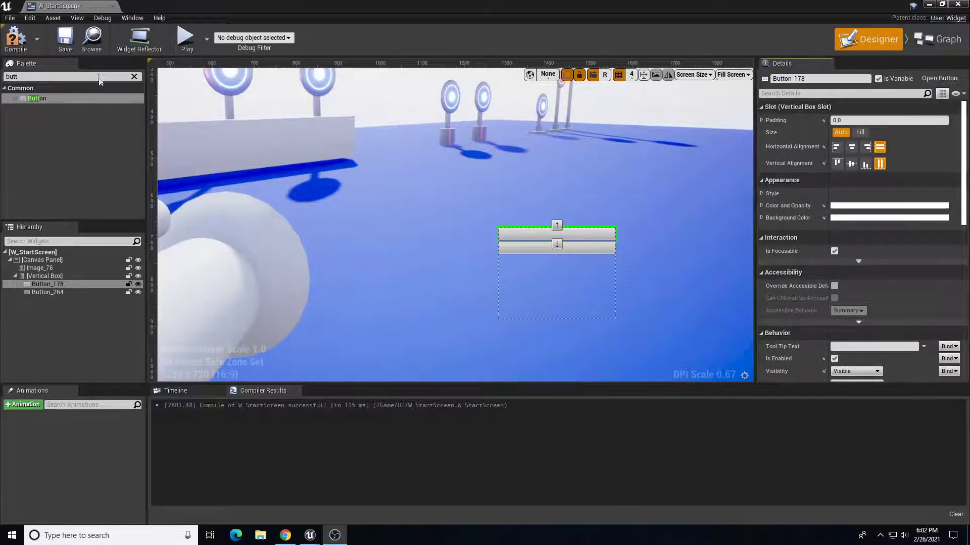
{"action": "left_click", "coordinate": [134, 76]}
{"action": "type", "text": "text"}
{"action": "left_click_drag", "start_coordinate": [44, 114], "coordinate": [49, 287]}
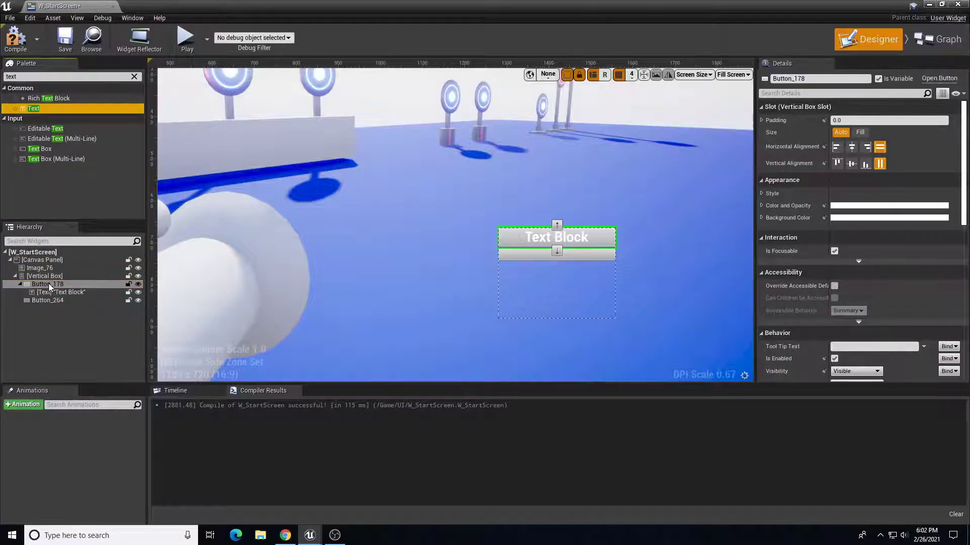
{"action": "left_click_drag", "start_coordinate": [33, 111], "coordinate": [53, 302]}
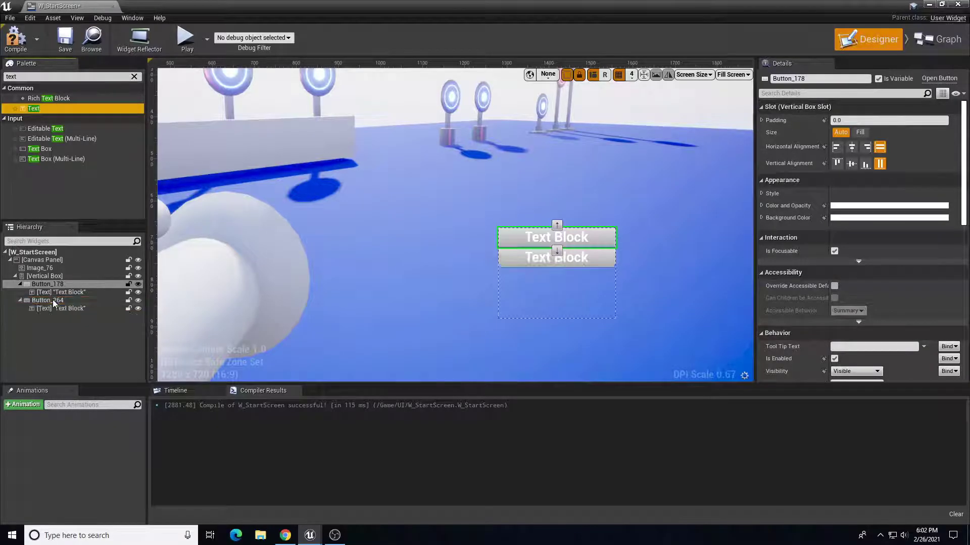
Step: Rename the first button in the Vertical Box to StartGameB
{"action": "scroll", "coordinate": [570, 290], "scroll_direction": "up", "scroll_amount": 3}
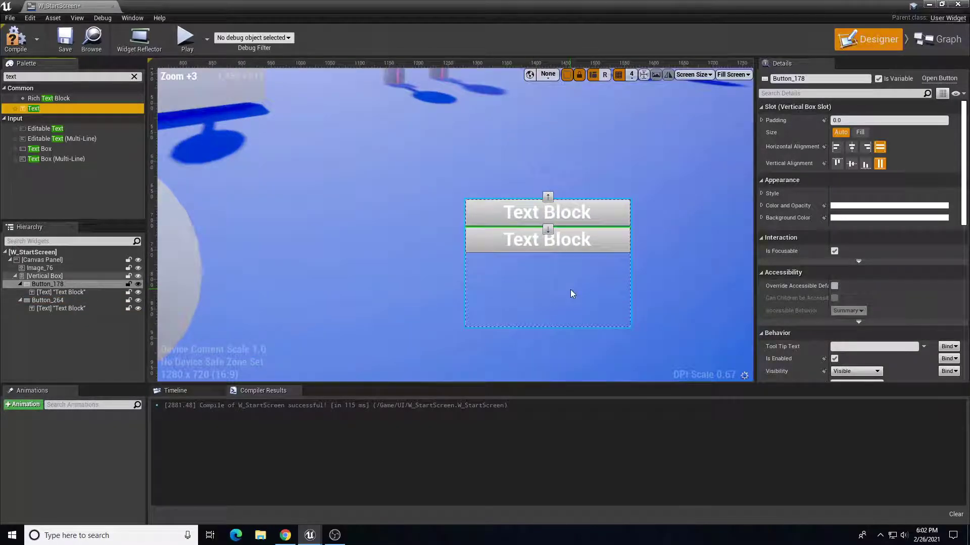
{"action": "left_click", "coordinate": [577, 214]}
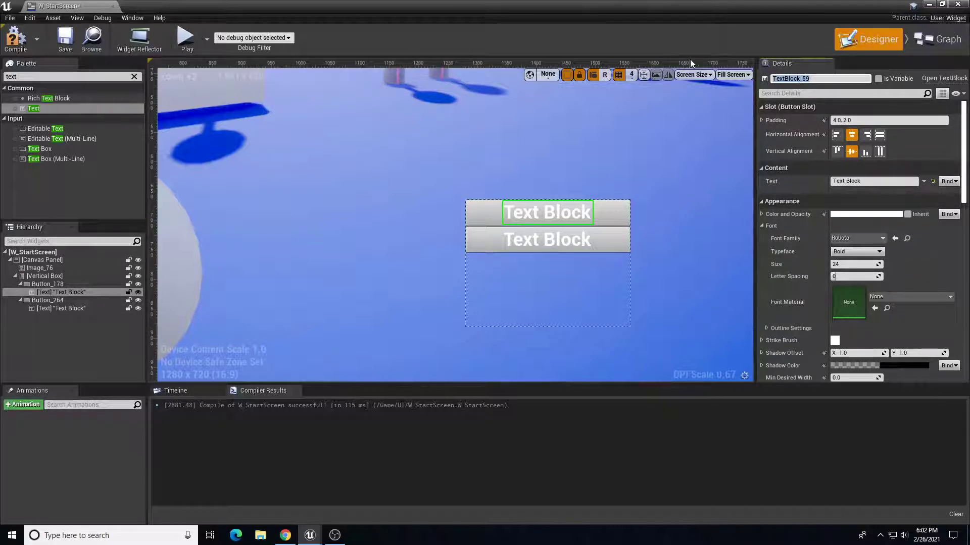
{"action": "key", "text": "Return"}
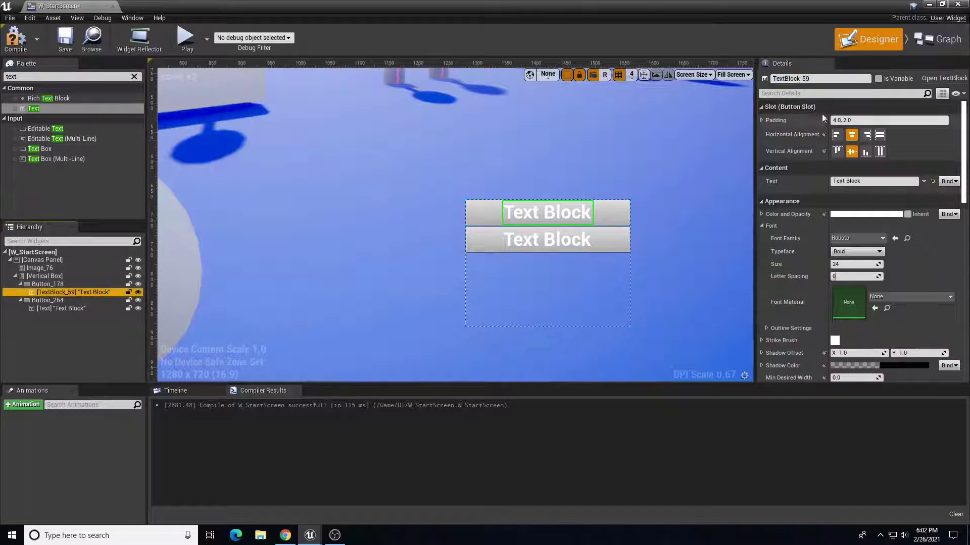
{"action": "left_click", "coordinate": [66, 285]}
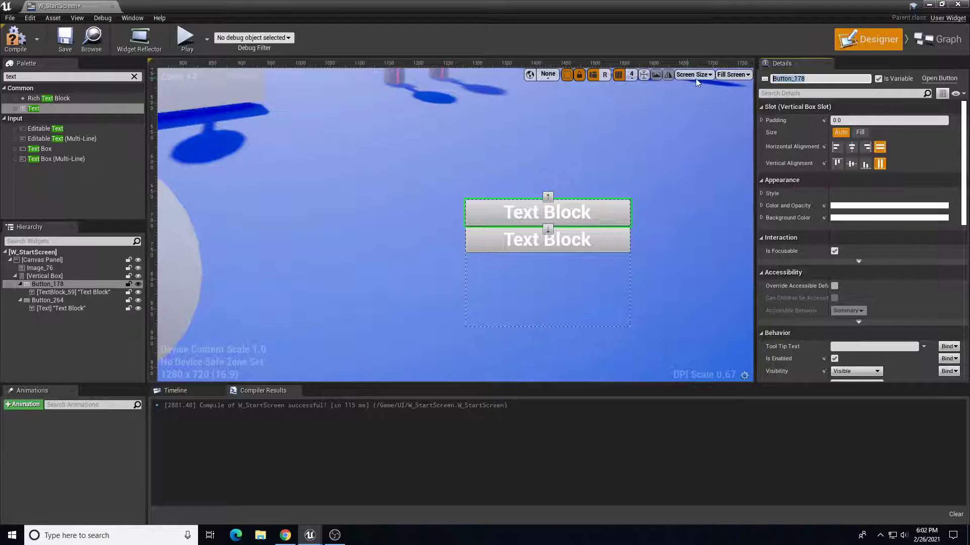
{"action": "type", "text": "StartGame"}
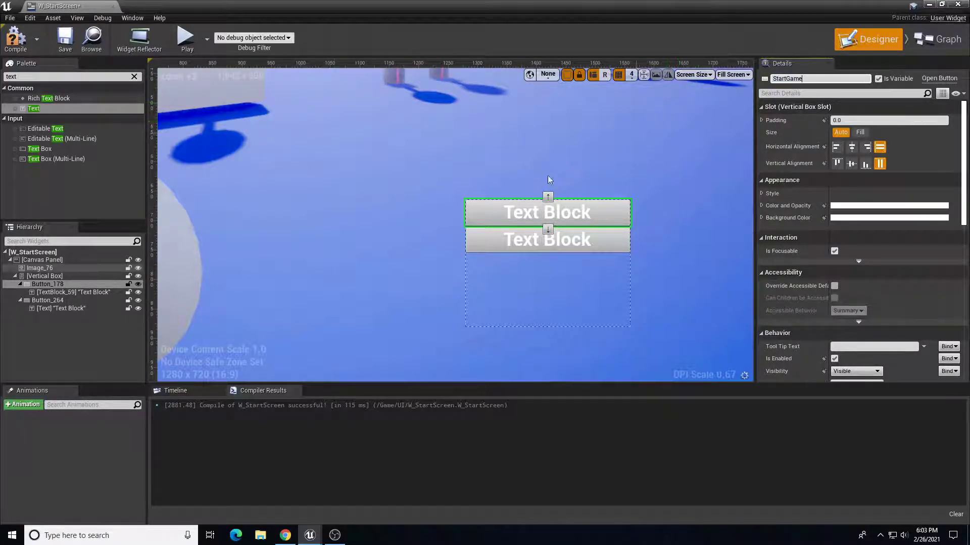
{"action": "type", "text": "BB"}
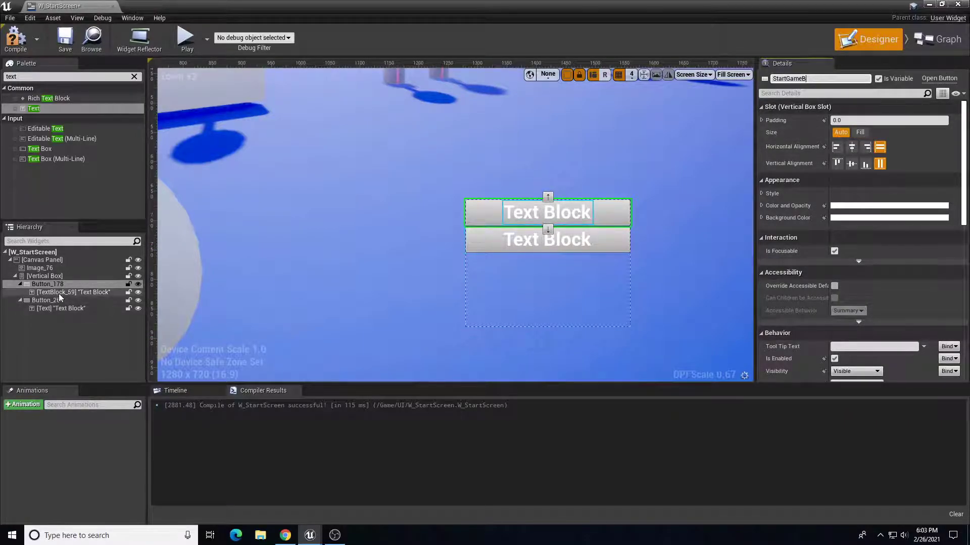
{"action": "key", "text": "Return"}
Step: Rename the text widget inside StartGameB to StartGameText and set its displayed text to "Start Game"
{"action": "left_click", "coordinate": [59, 292]}
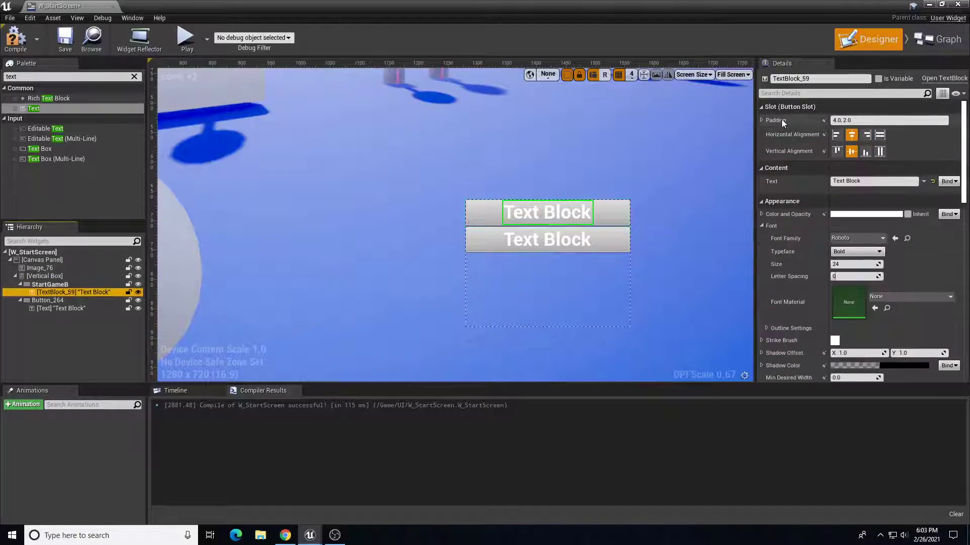
{"action": "left_click", "coordinate": [808, 78]}
{"action": "type", "text": "Star"}
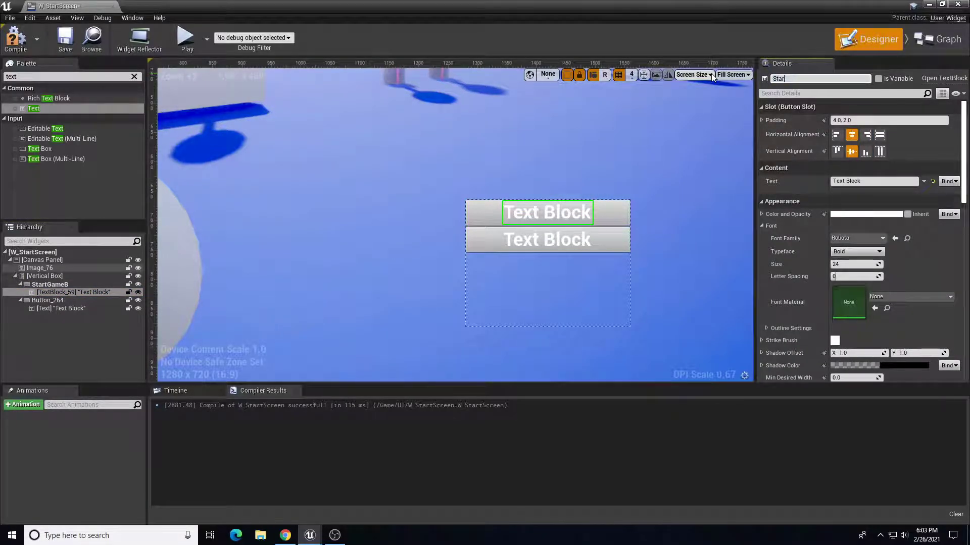
{"action": "type", "text": "tGameText"}
{"action": "key", "text": "Return"}
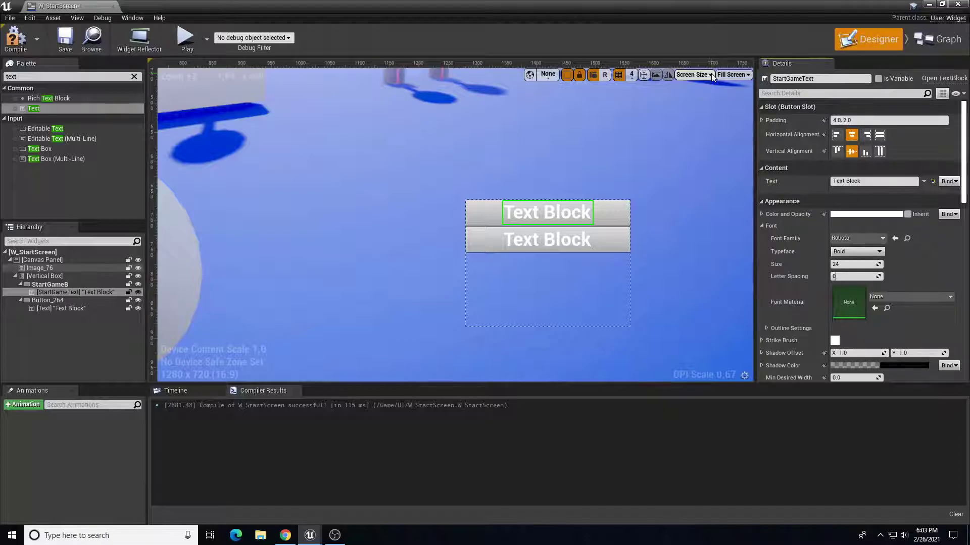
{"action": "left_click", "coordinate": [868, 181]}
{"action": "type", "text": "S"}
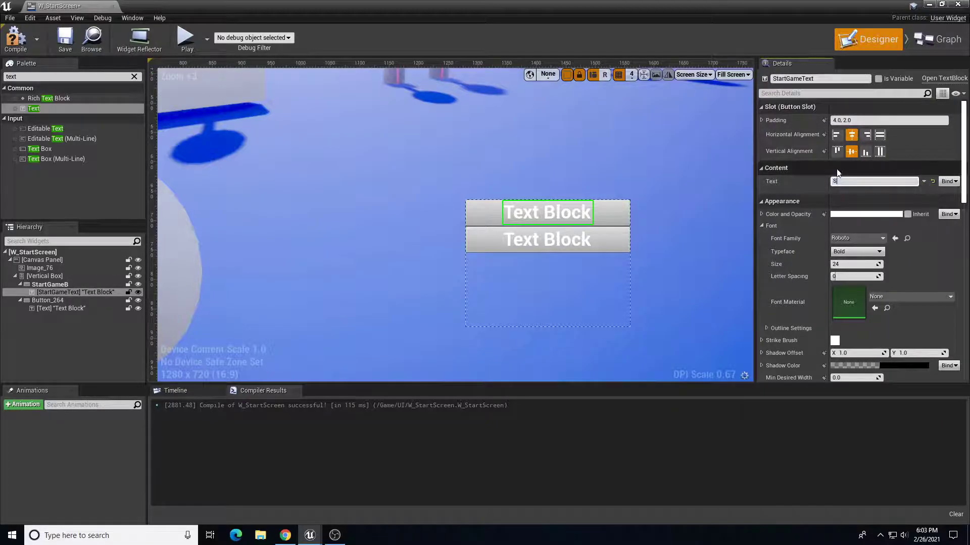
{"action": "type", "text": "tart Game"}
{"action": "key", "text": "Return"}
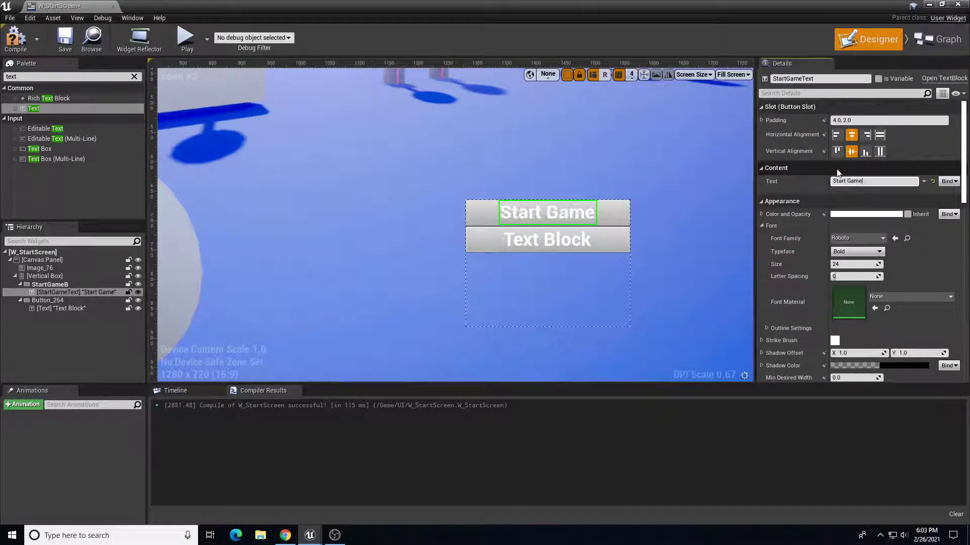
Step: Rename the second button in the Vertical Box to QuitB and its text widget to QuitText
{"action": "left_click", "coordinate": [120, 301]}
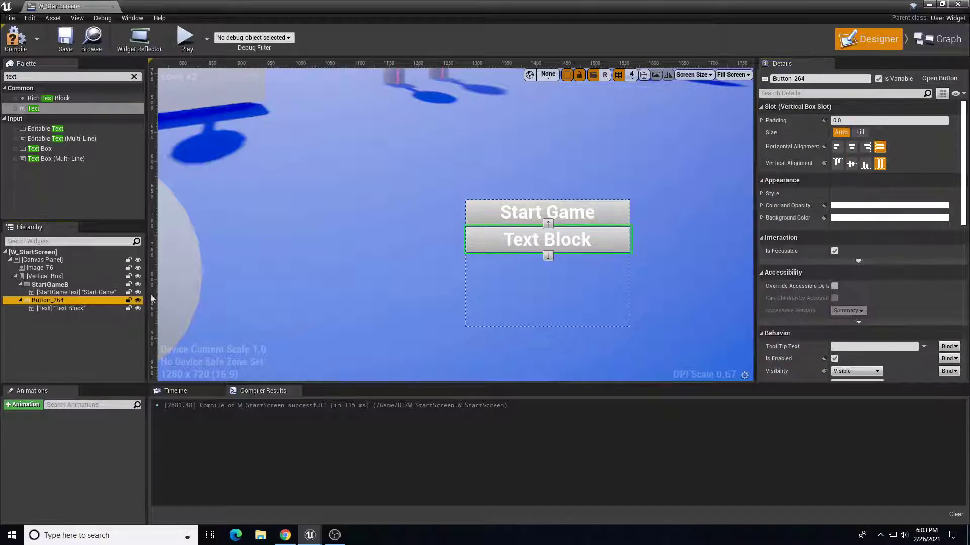
{"action": "left_click", "coordinate": [823, 78]}
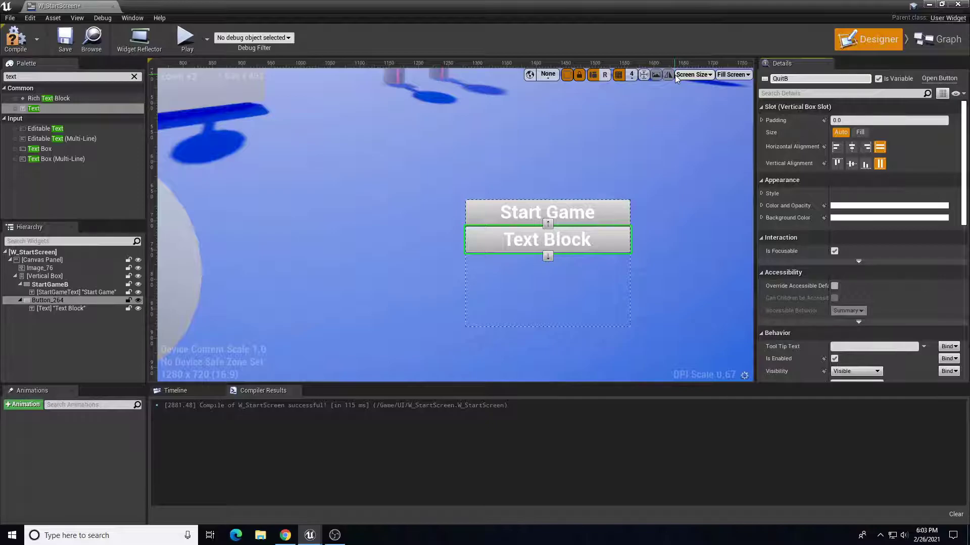
{"action": "left_click", "coordinate": [52, 310]}
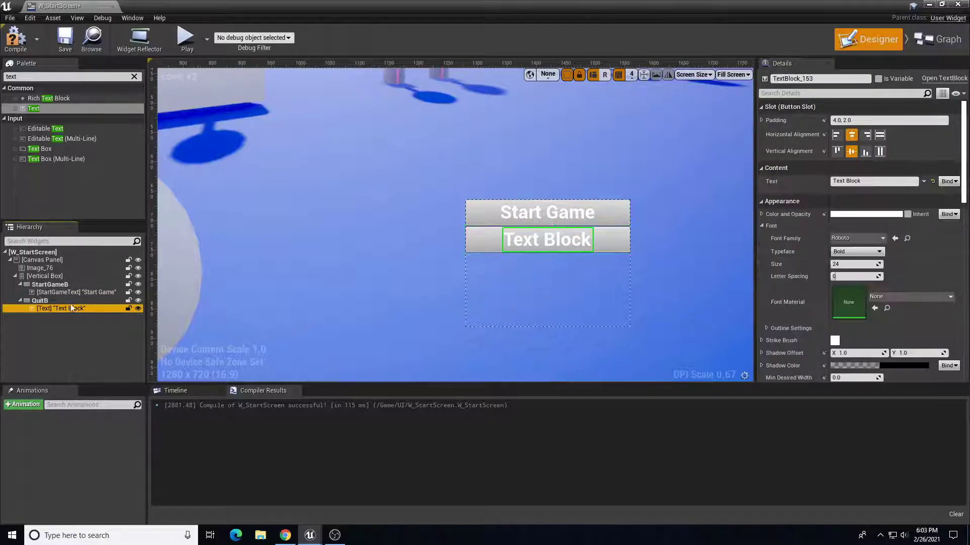
{"action": "left_click", "coordinate": [821, 78]}
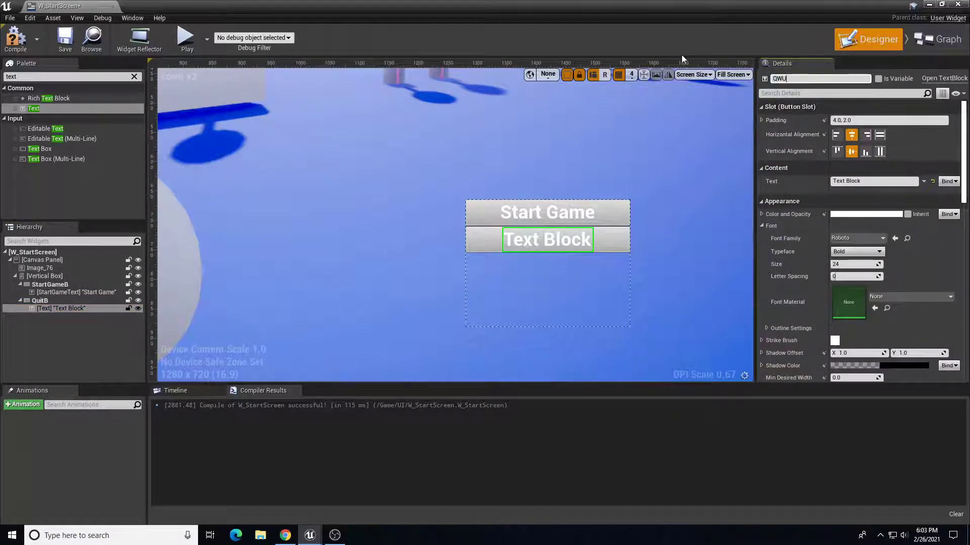
{"action": "type", "text": "QuitText"}
{"action": "key", "text": "Return"}
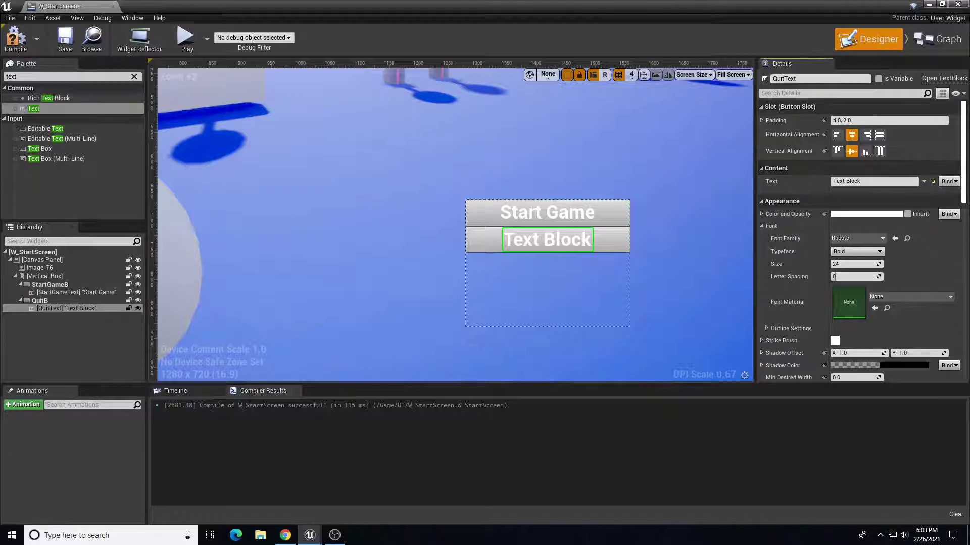
Step: Set the displayed text of QuitText to "Quit"
{"action": "left_click", "coordinate": [859, 181]}
{"action": "type", "text": "Quit"}
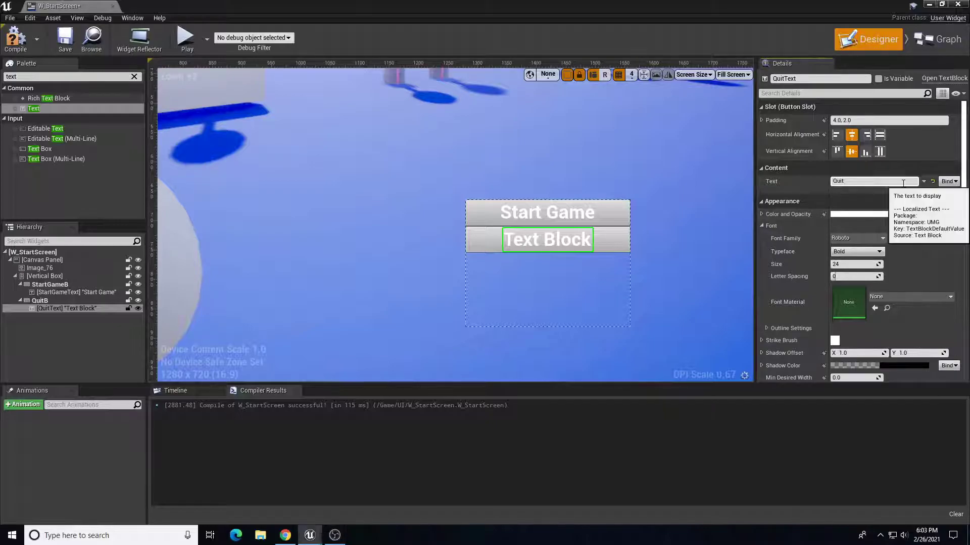
{"action": "key", "text": "Return"}
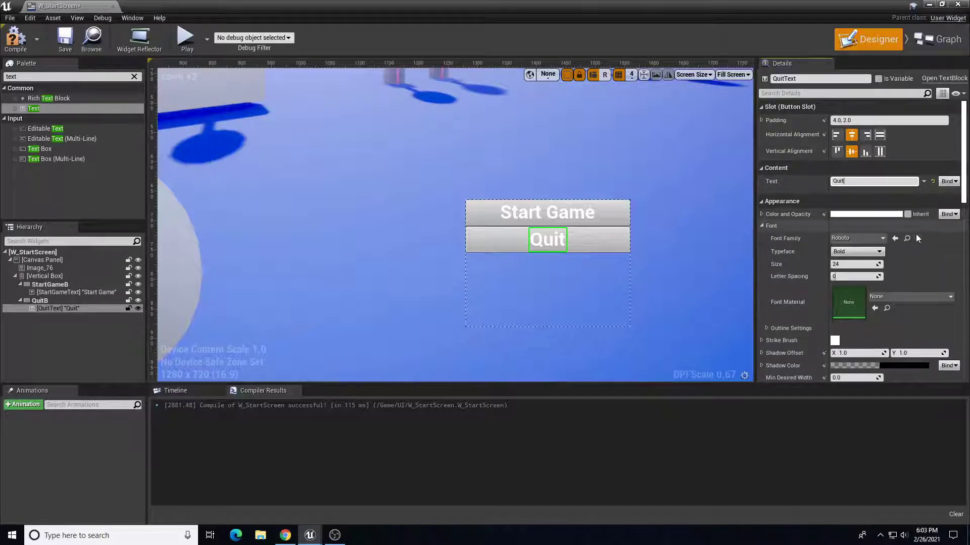
Step: Set the font size of both QuitText and StartGameText to 48
{"action": "left_click", "coordinate": [838, 263]}
{"action": "type", "text": "48"}
{"action": "key", "text": "Return"}
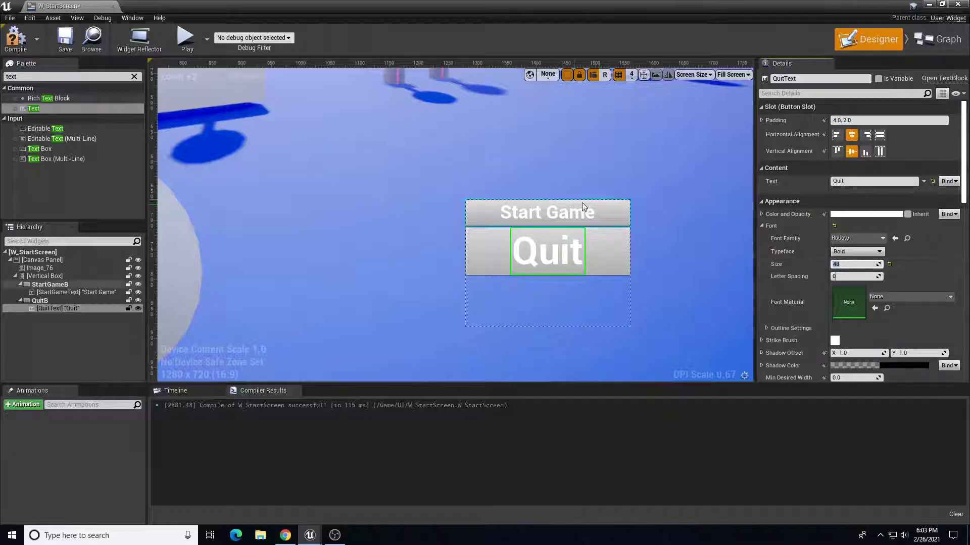
{"action": "left_click", "coordinate": [557, 217]}
{"action": "left_click", "coordinate": [843, 264]}
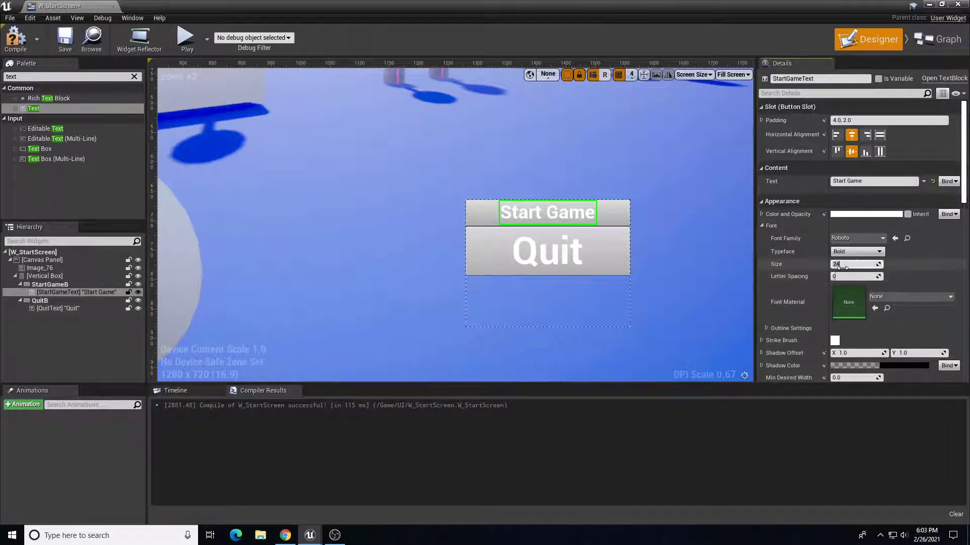
{"action": "type", "text": "48"}
{"action": "key", "text": "Return"}
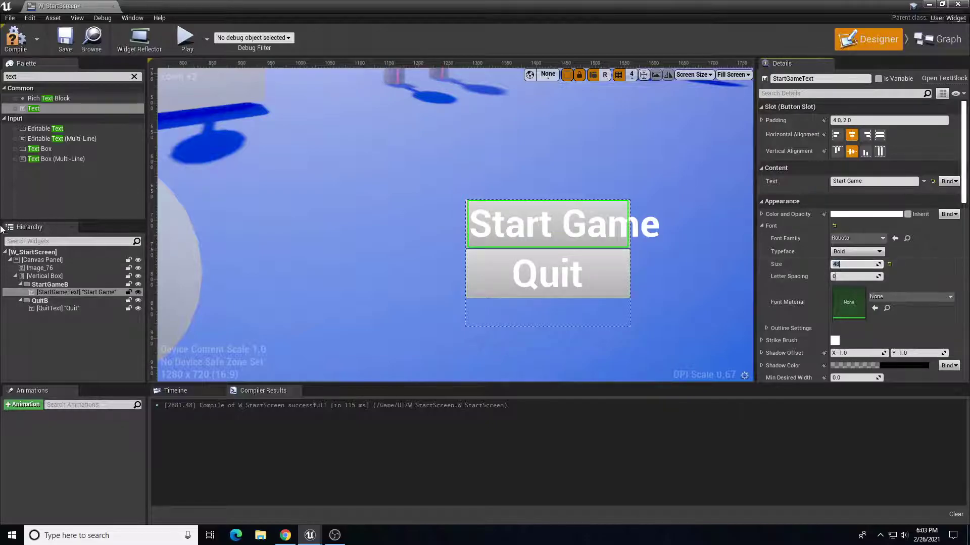
Step: Resize the Vertical Box to about 390 wide by 169 high
{"action": "left_click", "coordinate": [45, 276]}
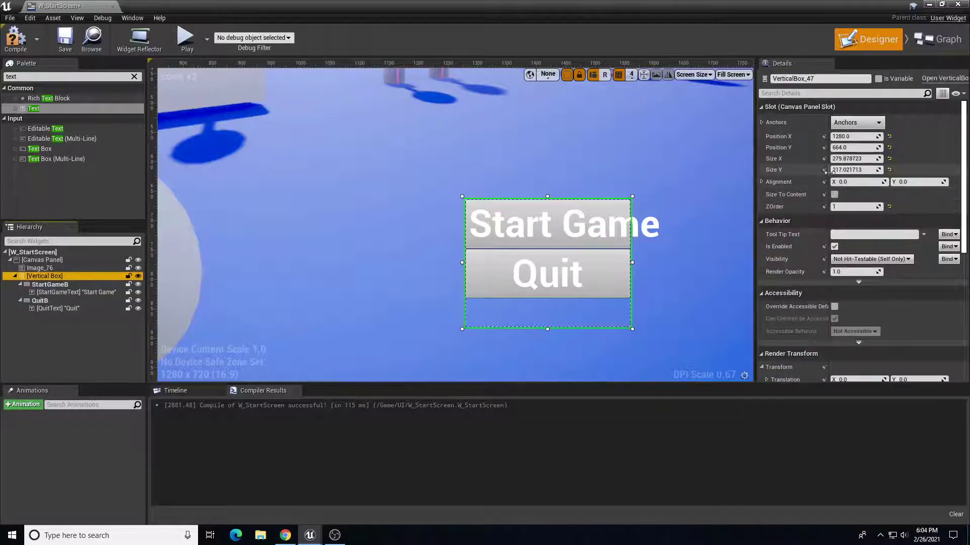
{"action": "left_click_drag", "start_coordinate": [854, 158], "coordinate": [904, 158]}
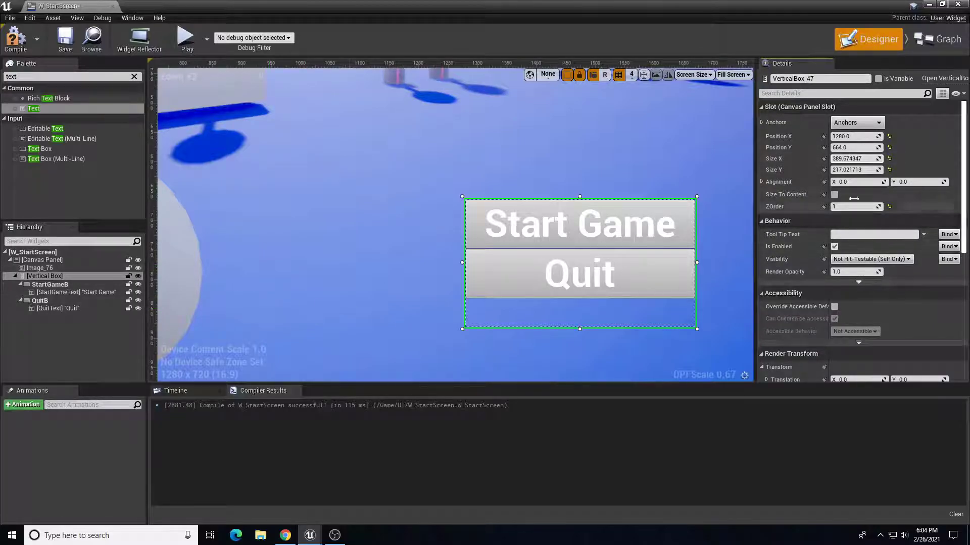
{"action": "left_click_drag", "start_coordinate": [850, 168], "coordinate": [721, 211]}
Step: Move the Vertical Box to X 1200, Y 684 on the canvas and compile the widget
{"action": "scroll", "coordinate": [426, 291], "scroll_direction": "down", "scroll_amount": 4}
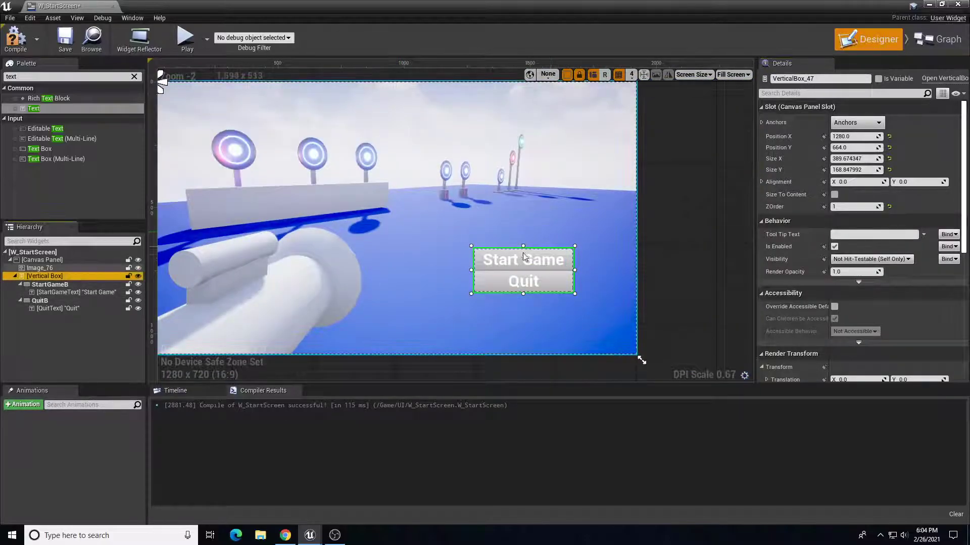
{"action": "left_click_drag", "start_coordinate": [511, 264], "coordinate": [503, 265]}
{"action": "left_click", "coordinate": [499, 267]}
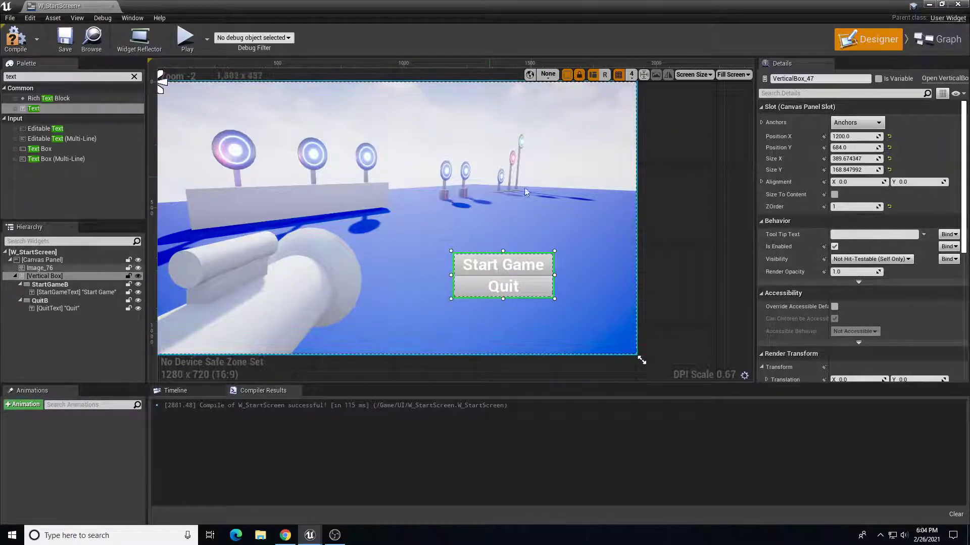
{"action": "left_click", "coordinate": [17, 40]}
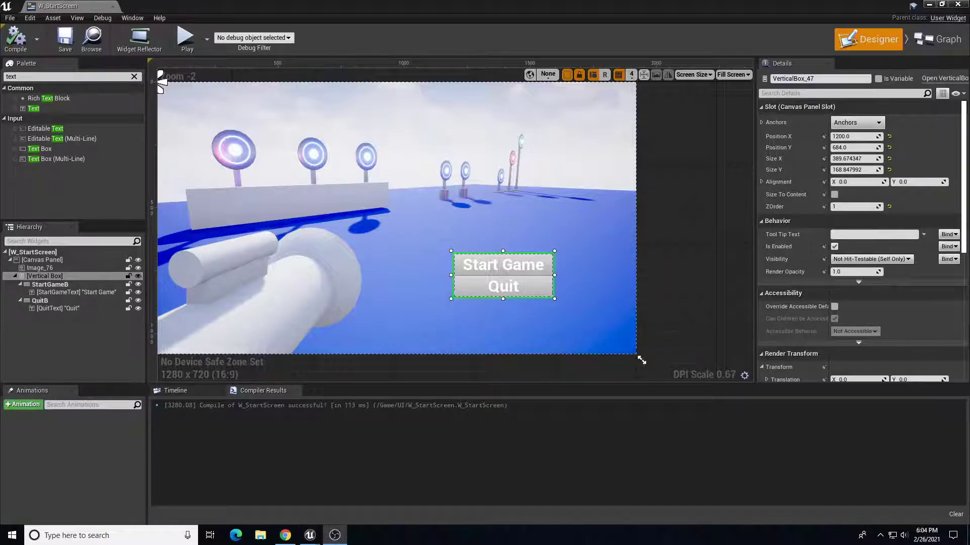
{"action": "left_click", "coordinate": [756, 29]}
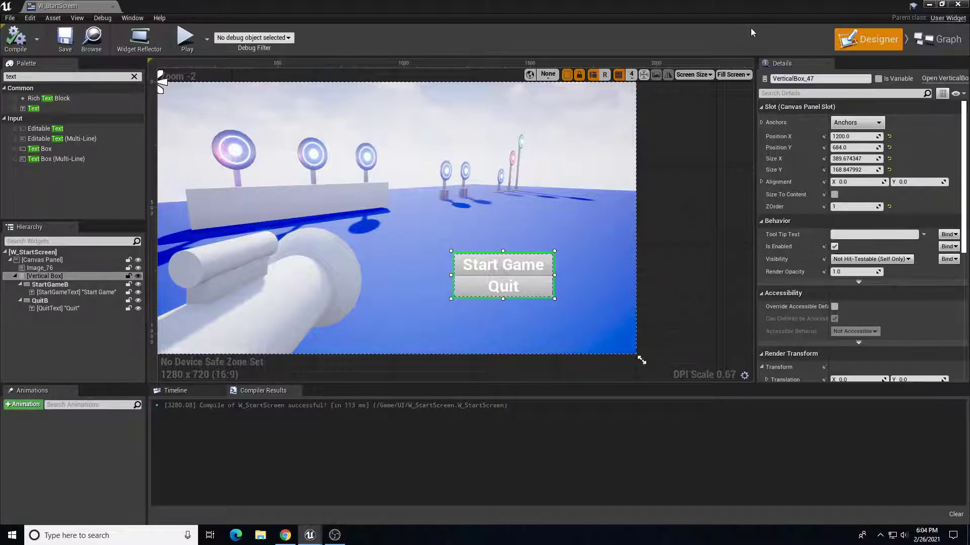
{"action": "scroll", "coordinate": [809, 184], "scroll_direction": "down", "scroll_amount": 5}
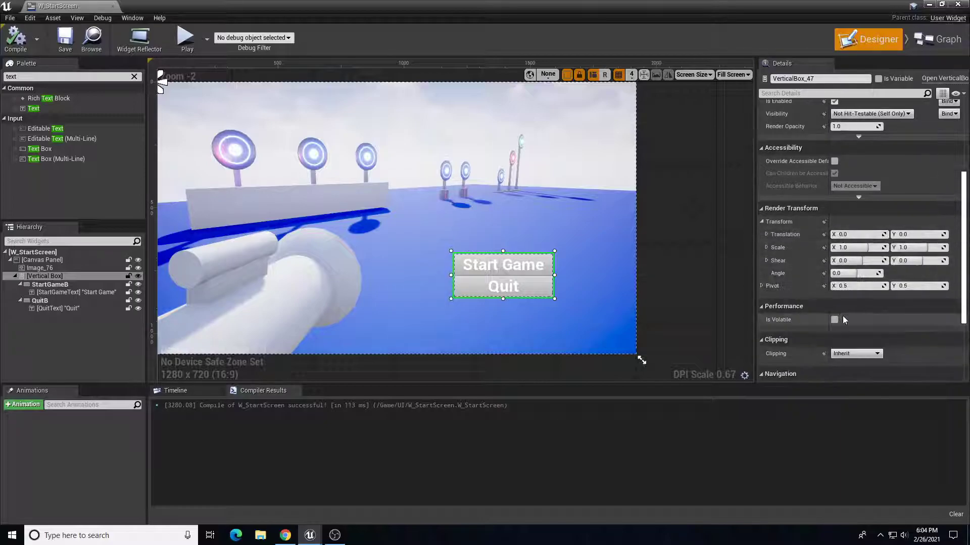
{"action": "scroll", "coordinate": [808, 184], "scroll_direction": "up", "scroll_amount": 5}
Step: Add an On Clicked event for the StartGameB button in the widget's Event Graph
{"action": "left_click", "coordinate": [935, 38]}
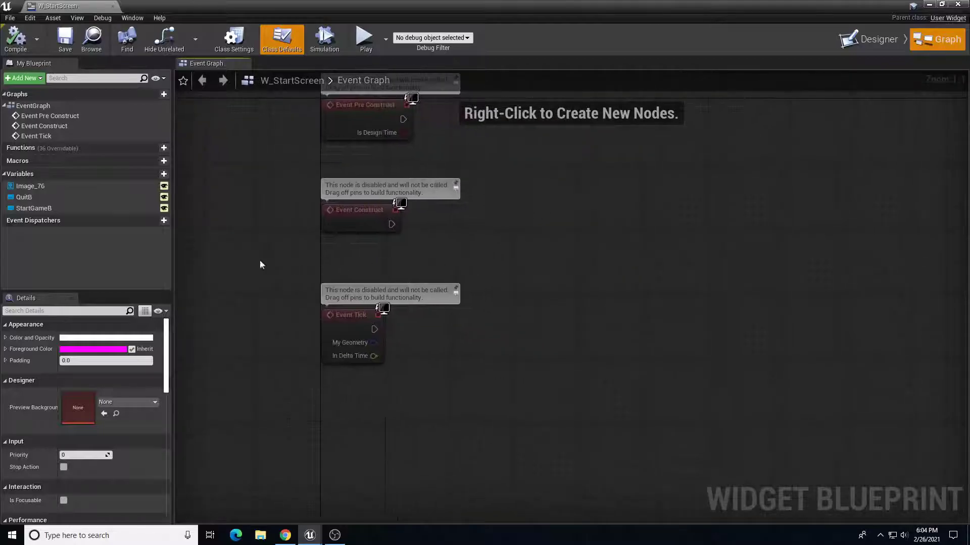
{"action": "left_click", "coordinate": [48, 208]}
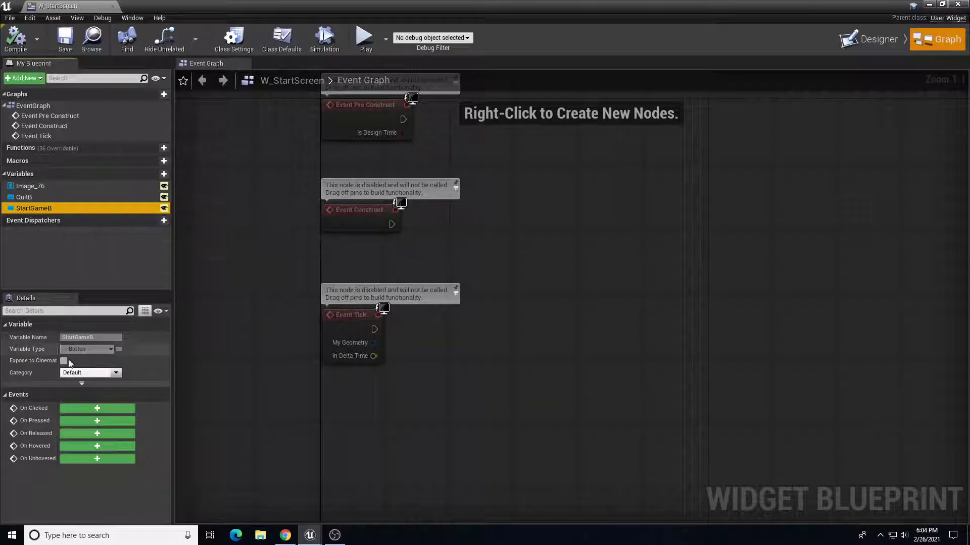
{"action": "left_click", "coordinate": [87, 409]}
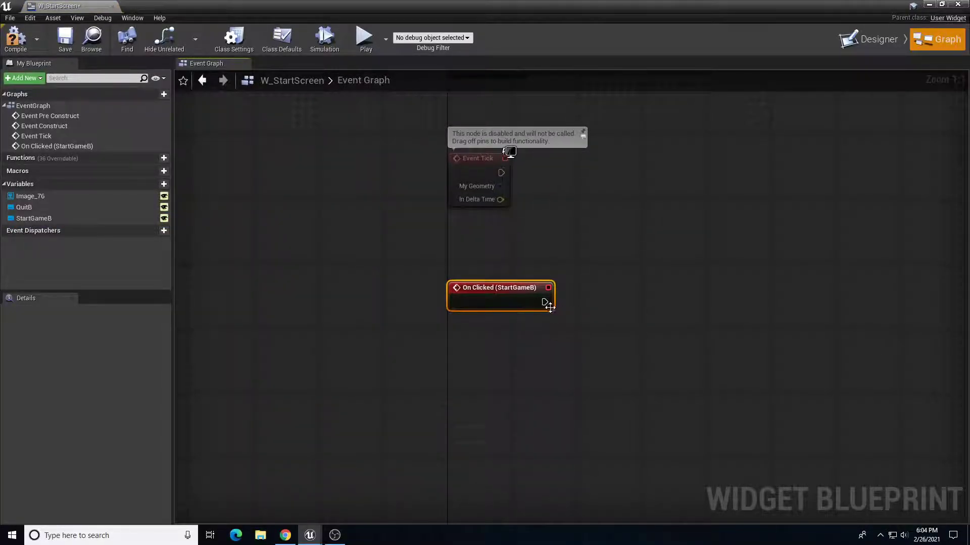
Step: Connect a new Open Level (by Name) node to the execution output of On Clicked (StartGameB)
{"action": "left_click_drag", "start_coordinate": [544, 302], "coordinate": [656, 302]}
{"action": "type", "text": "open"}
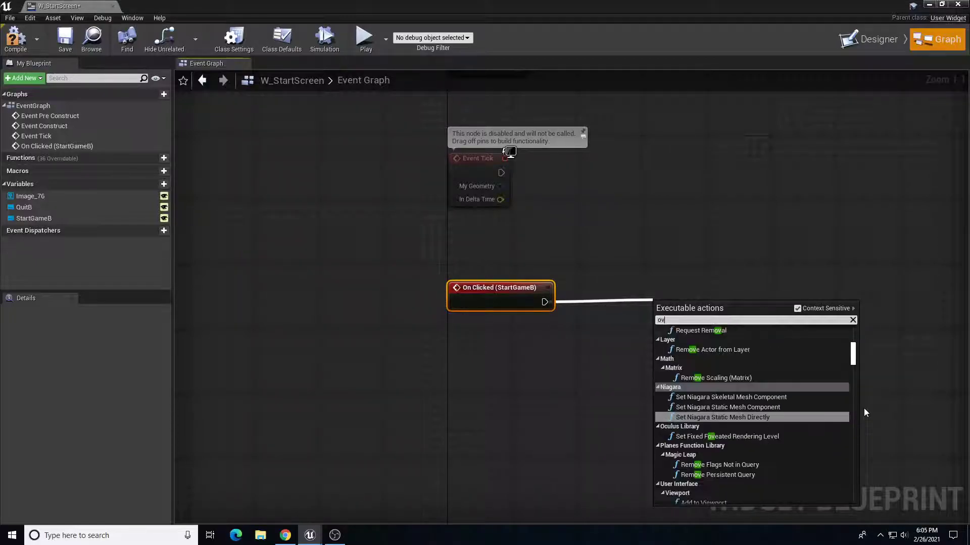
{"action": "type", "text": " leve"}
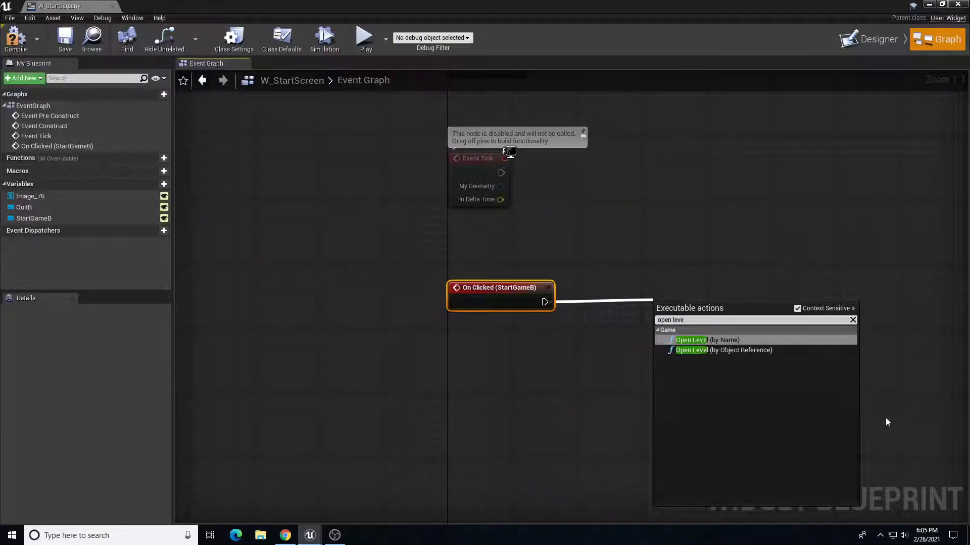
{"action": "left_click", "coordinate": [747, 339]}
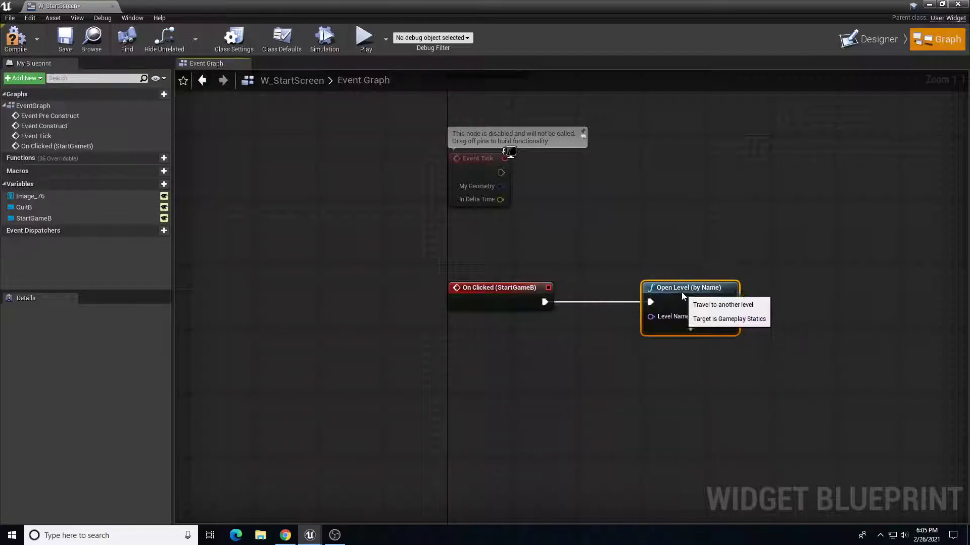
Step: Look up the level asset's name in the Content folder and set the Open Level node's Level Name to FPS_Level
{"action": "double_click", "coordinate": [577, 4]}
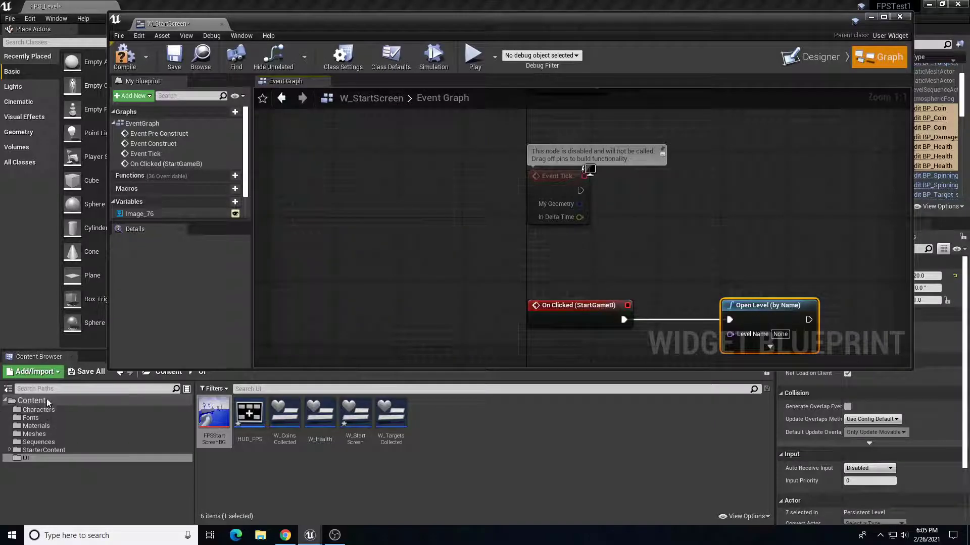
{"action": "left_click", "coordinate": [31, 401]}
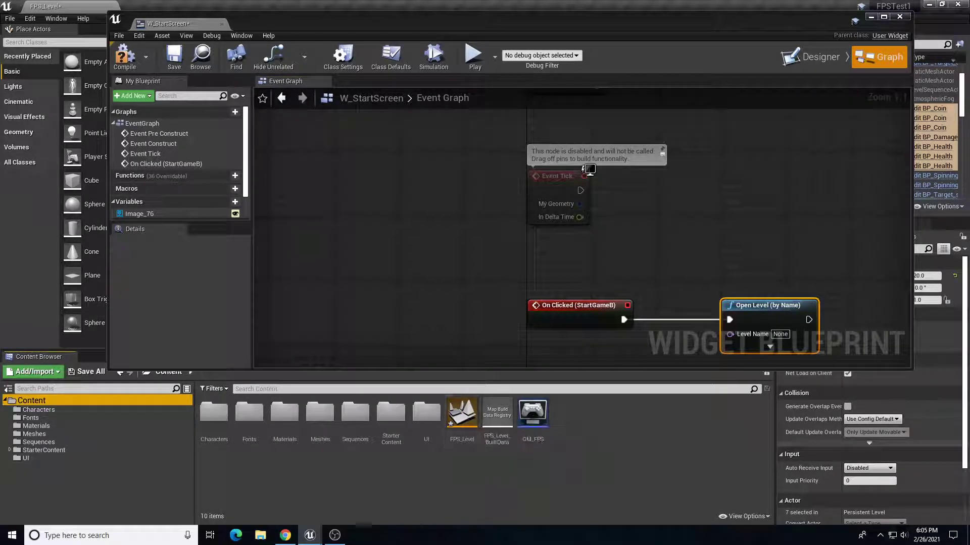
{"action": "left_click", "coordinate": [781, 334]}
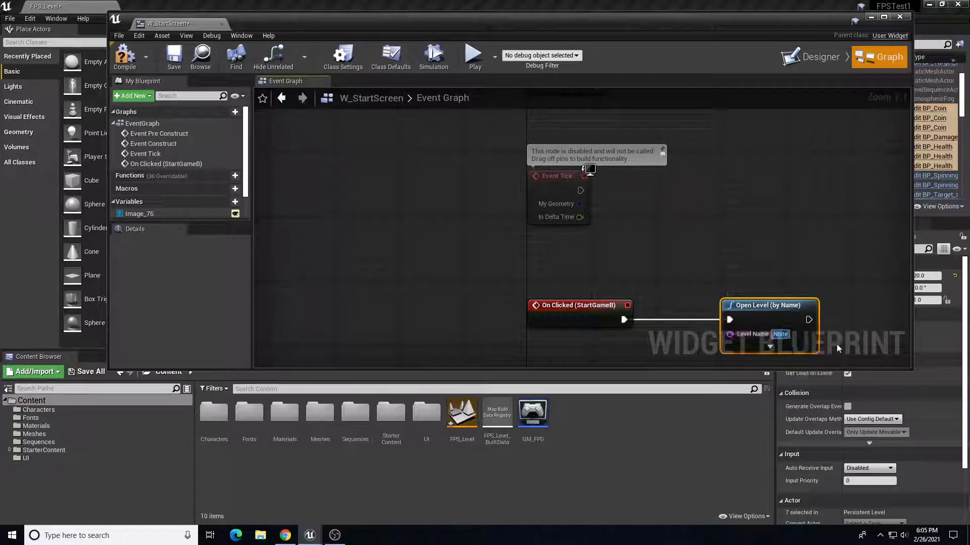
{"action": "type", "text": "FPS_Level"}
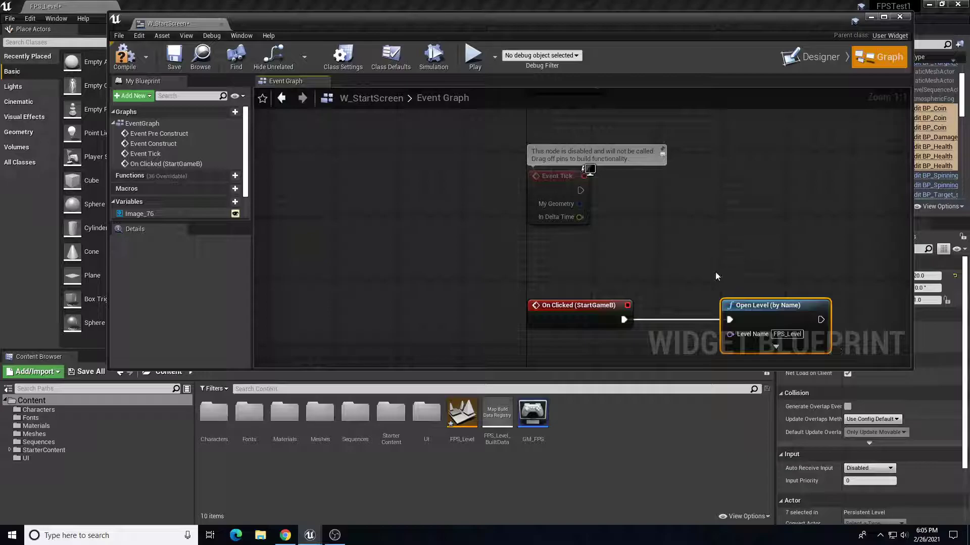
{"action": "right_click_drag", "start_coordinate": [687, 265], "coordinate": [656, 211]}
{"action": "right_click_drag", "start_coordinate": [692, 251], "coordinate": [624, 203]}
{"action": "left_click", "coordinate": [883, 18]}
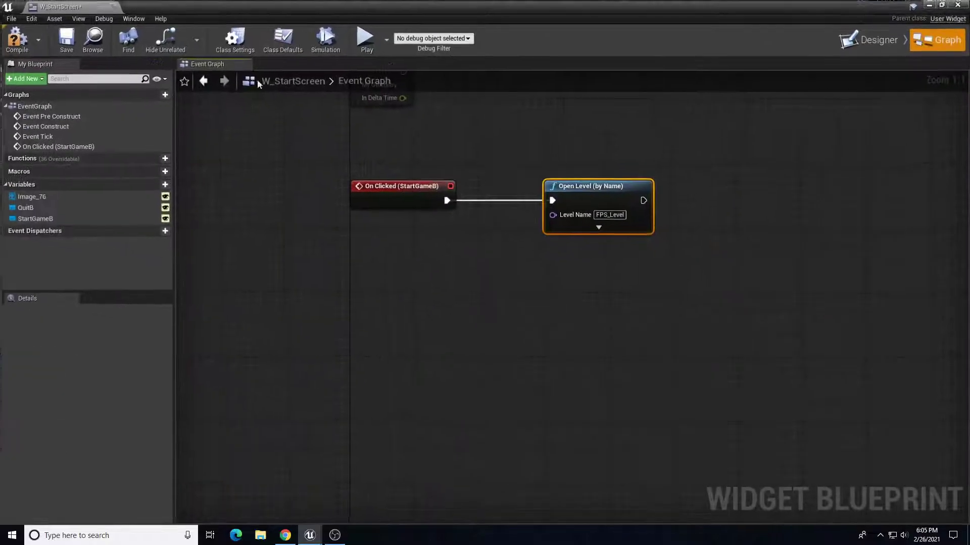
Step: Add an On Clicked event for the QuitB button in the Event Graph
{"action": "mouse_move", "coordinate": [25, 210]}
{"action": "left_mouse_down"}
{"action": "mouse_move", "coordinate": [402, 298]}
{"action": "mouse_move", "coordinate": [41, 206]}
{"action": "left_mouse_up"}
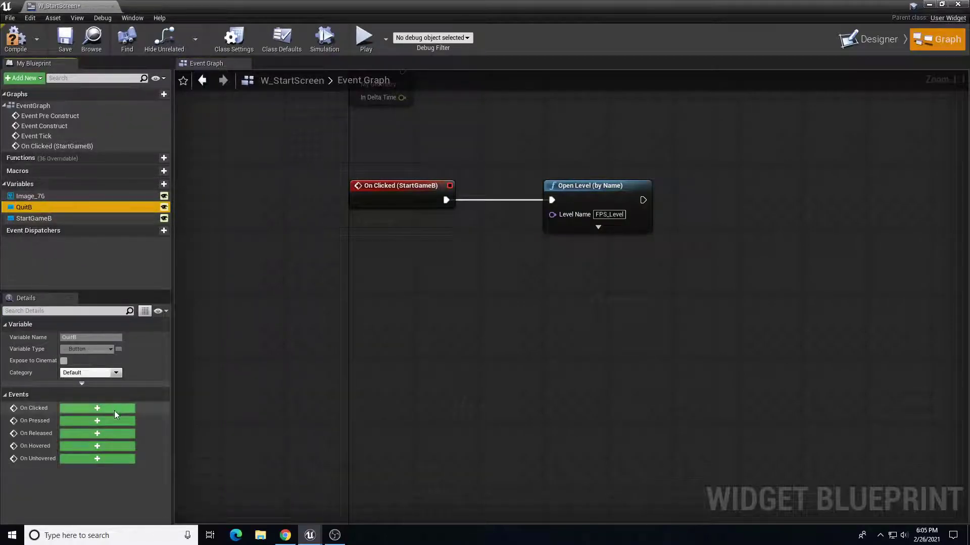
{"action": "left_click", "coordinate": [93, 412]}
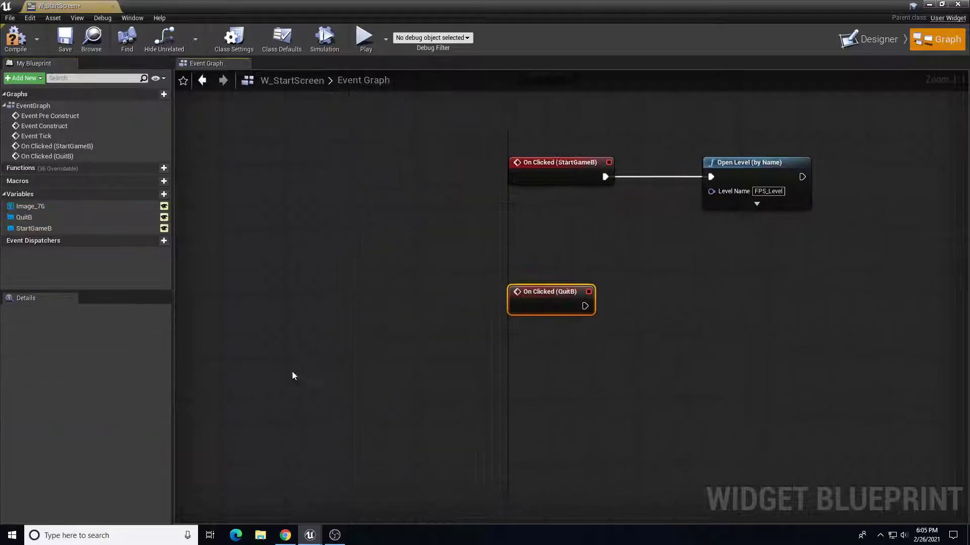
Step: Connect a new Quit Game node to the execution output of On Clicked (QuitB), and compile and save the widget
{"action": "left_click_drag", "start_coordinate": [608, 305], "coordinate": [729, 305]}
{"action": "type", "text": "quit"}
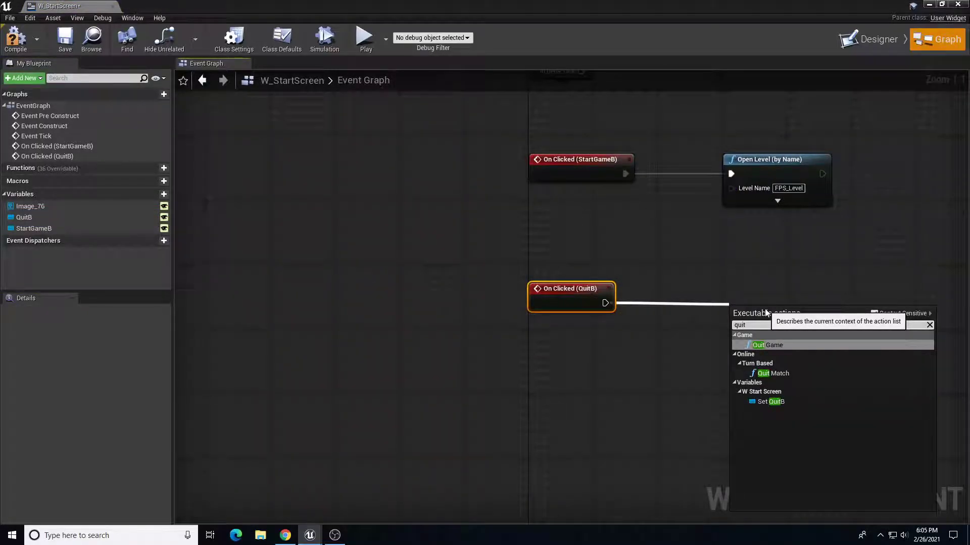
{"action": "left_click", "coordinate": [770, 345]}
{"action": "left_click_drag", "start_coordinate": [776, 313], "coordinate": [775, 289]}
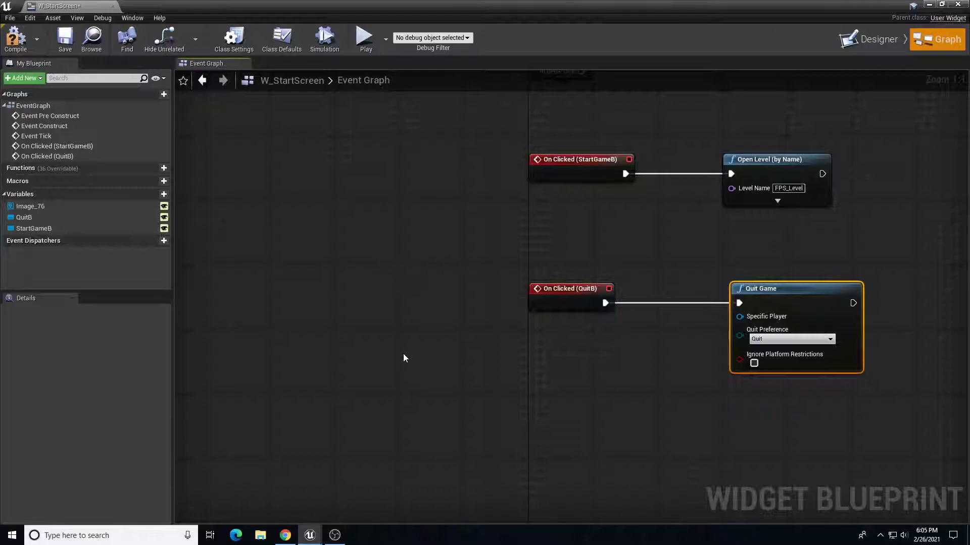
{"action": "left_click", "coordinate": [18, 36]}
{"action": "left_click", "coordinate": [65, 38]}
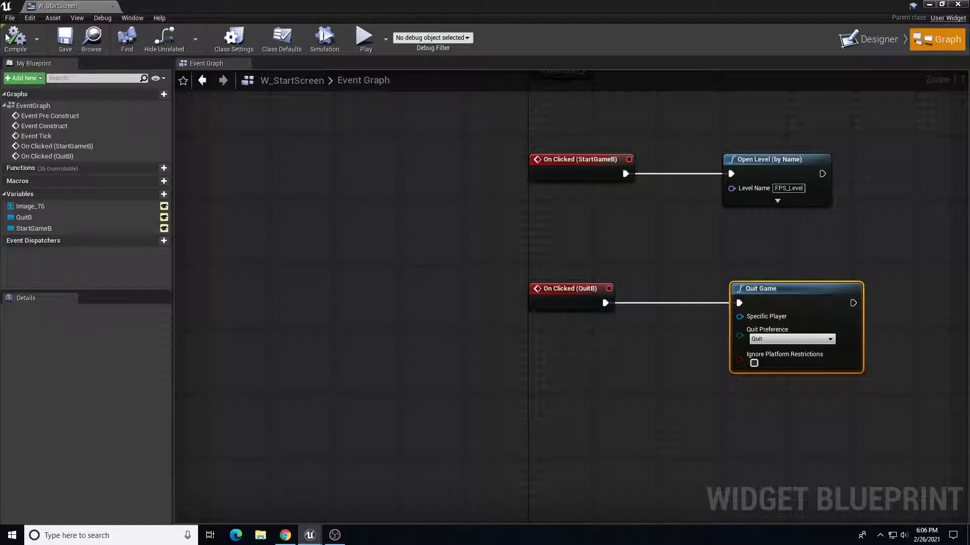
Step: Return to the main level editor window and save all unsaved changes in the project
{"action": "key", "text": "alt+Tab"}
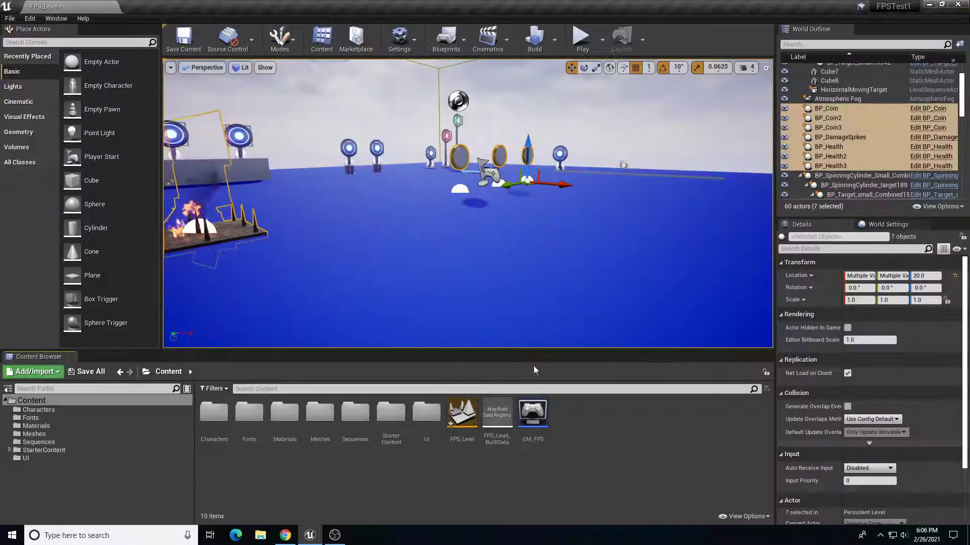
{"action": "left_click", "coordinate": [9, 18]}
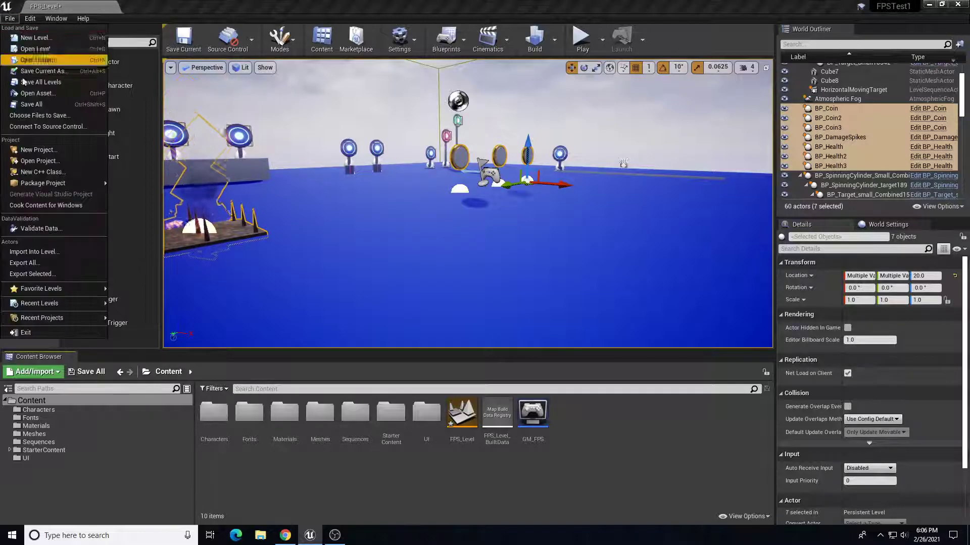
{"action": "left_click", "coordinate": [48, 107]}
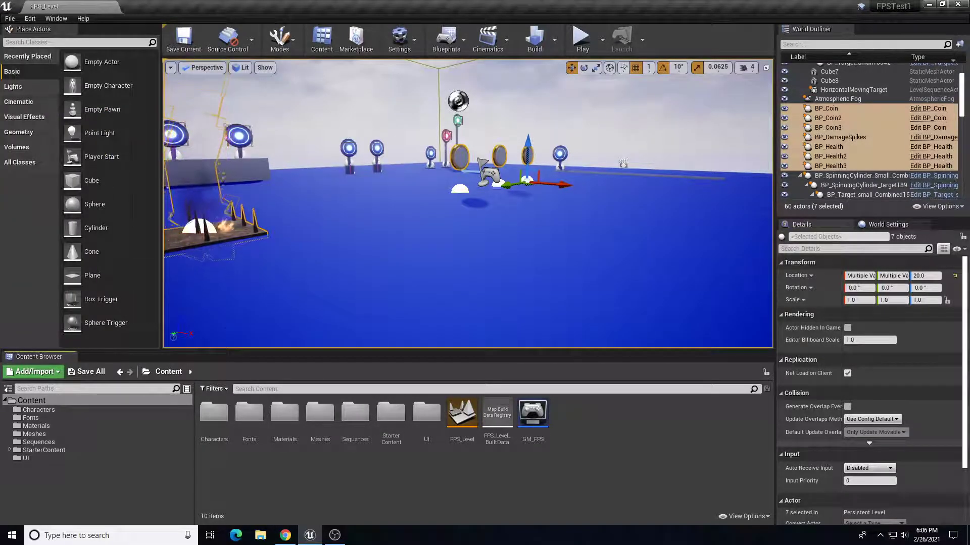
Step: Create a new level asset named StartMenu_Level in the Content folder
{"action": "left_click", "coordinate": [73, 400]}
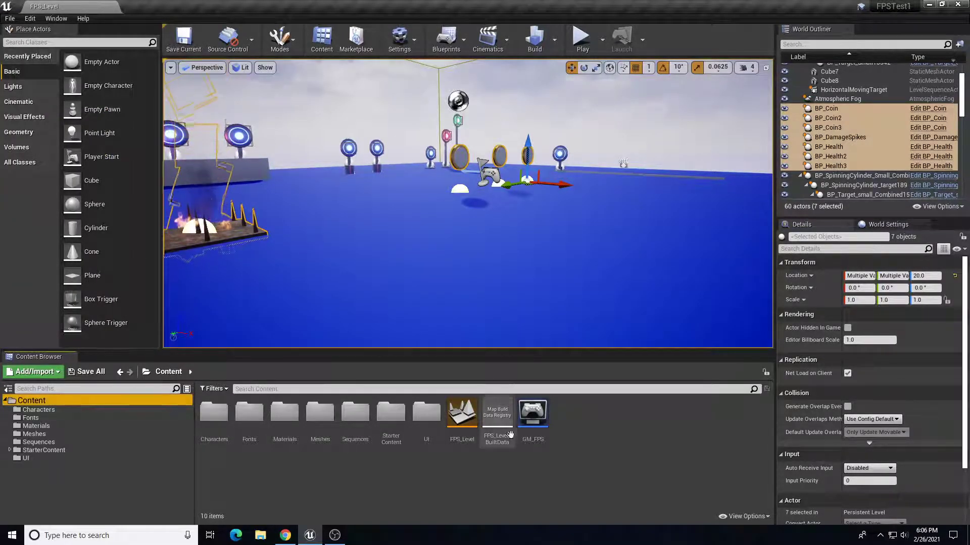
{"action": "right_click", "coordinate": [588, 442]}
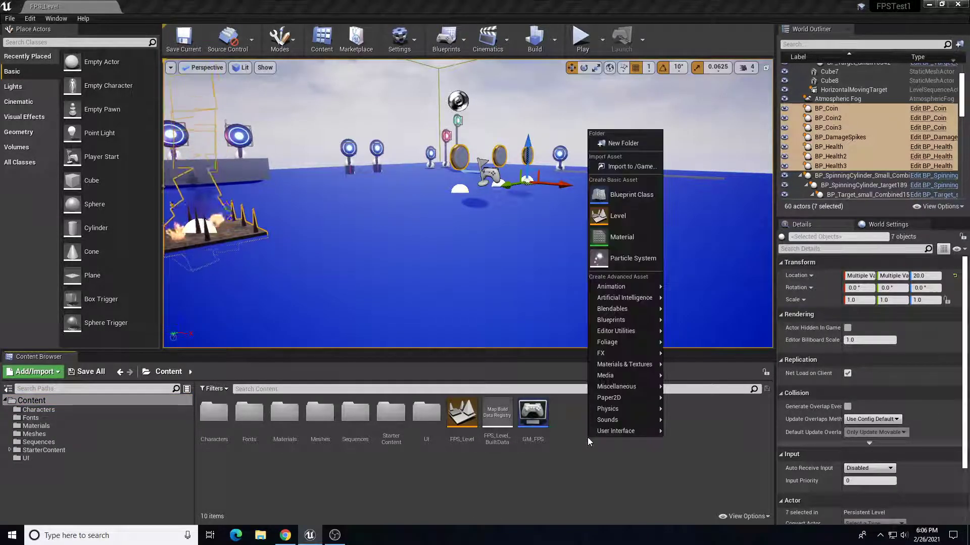
{"action": "left_click", "coordinate": [608, 217]}
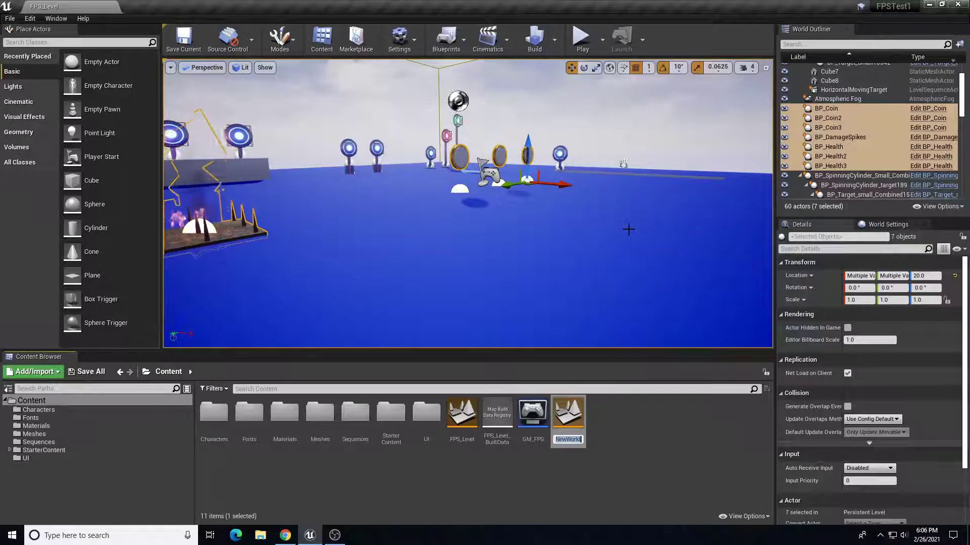
{"action": "type", "text": "Star"}
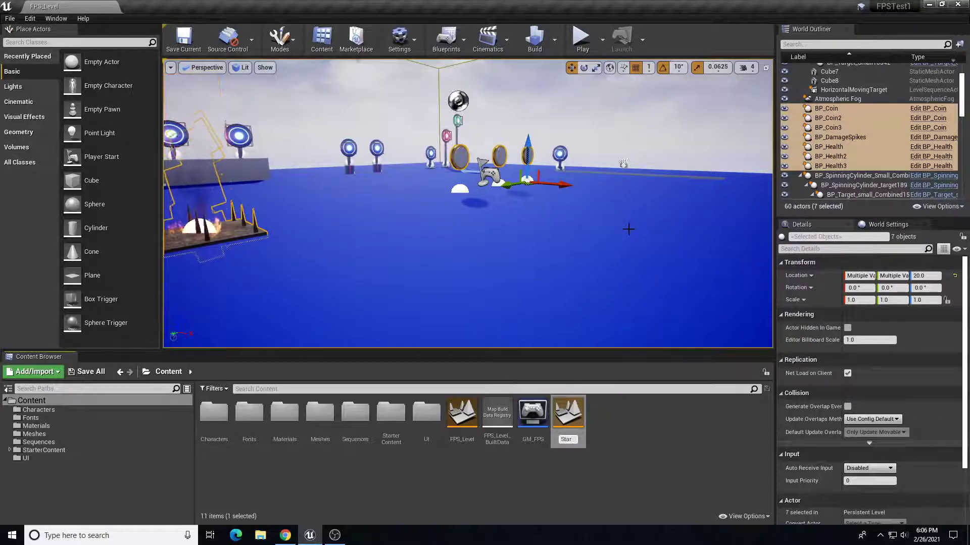
{"action": "type", "text": "tMen"}
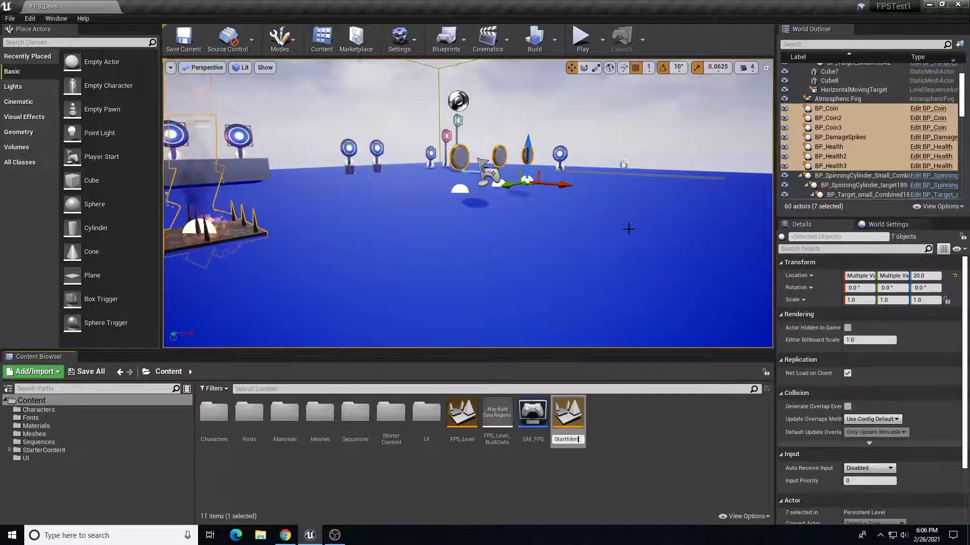
{"action": "type", "text": "u_Level"}
{"action": "key", "text": "Return"}
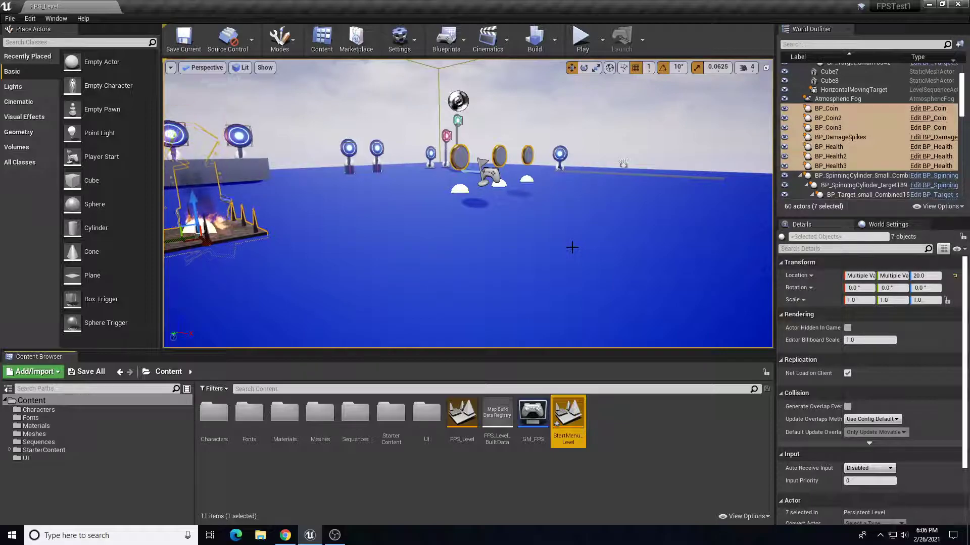
Step: Open StartMenu_Level, saving the new level asset on the way, and open its Level Blueprint
{"action": "double_click", "coordinate": [568, 414]}
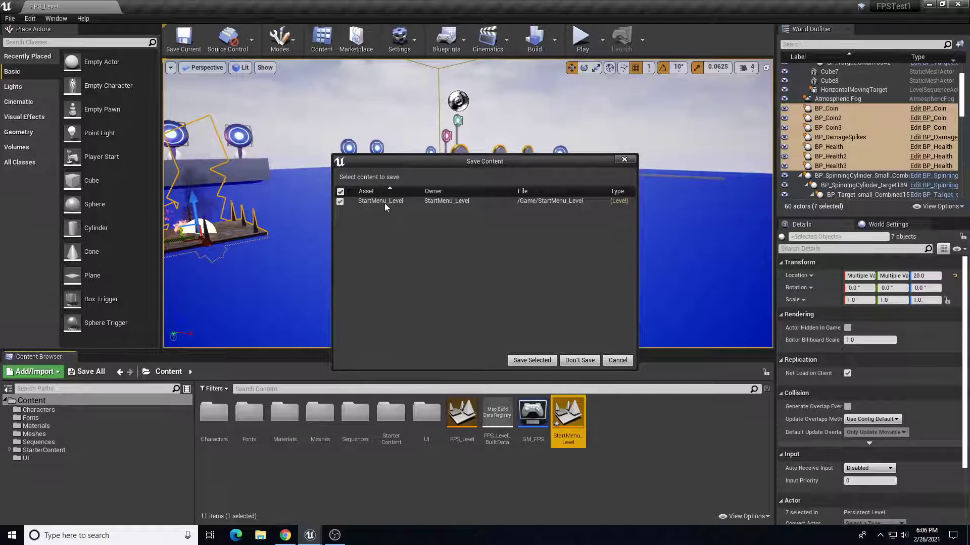
{"action": "left_click", "coordinate": [533, 360]}
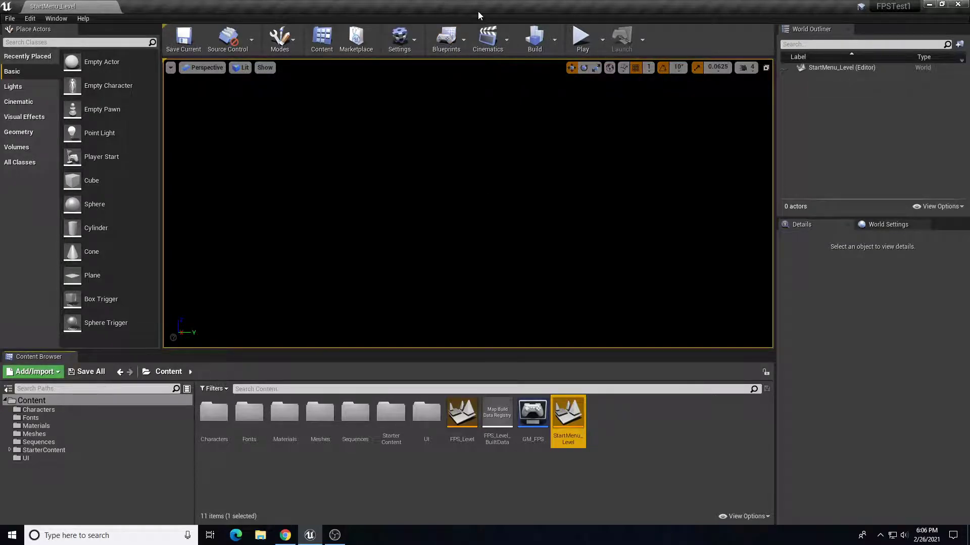
{"action": "left_click", "coordinate": [446, 40]}
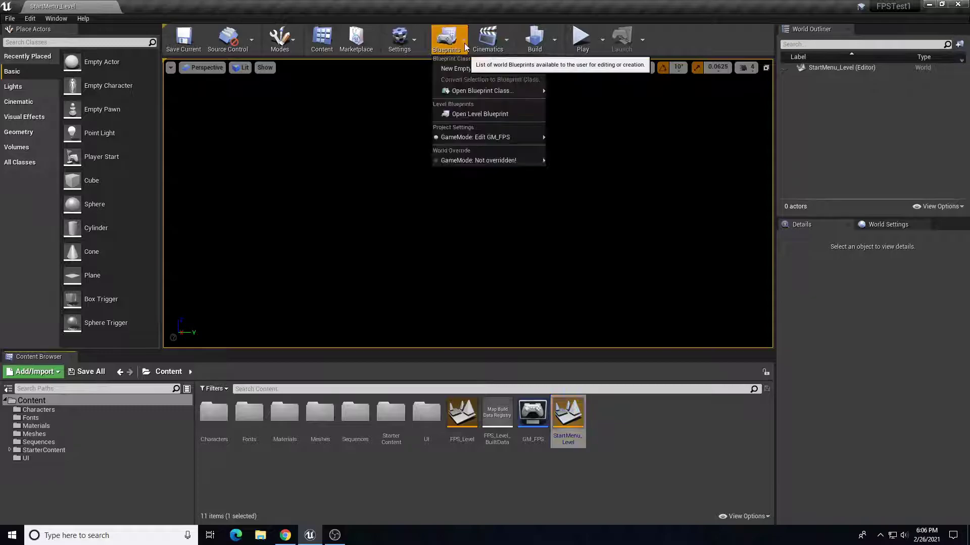
{"action": "left_click", "coordinate": [474, 114]}
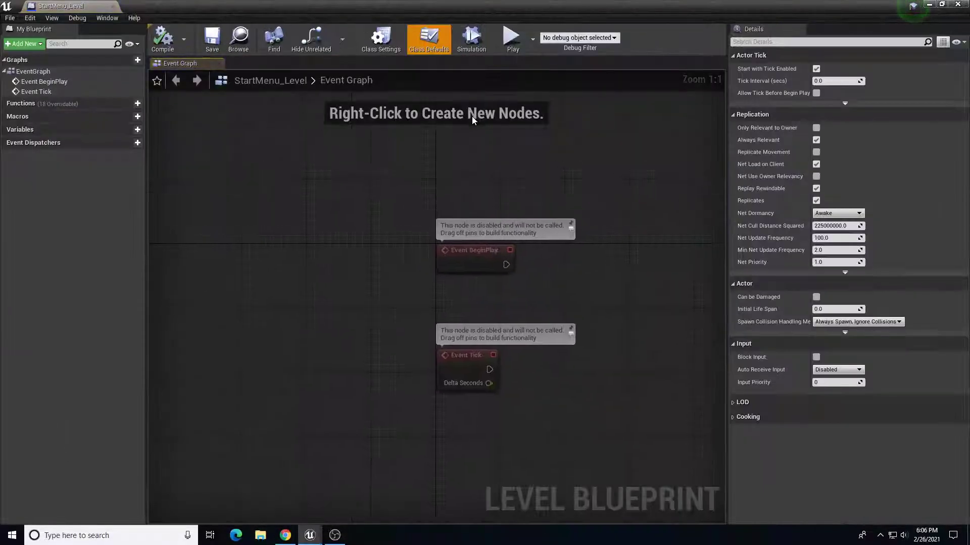
Step: Connect a Create Widget node to Event BeginPlay and set its class to W_StartScreen
{"action": "right_click_drag", "start_coordinate": [522, 171], "coordinate": [353, 116]}
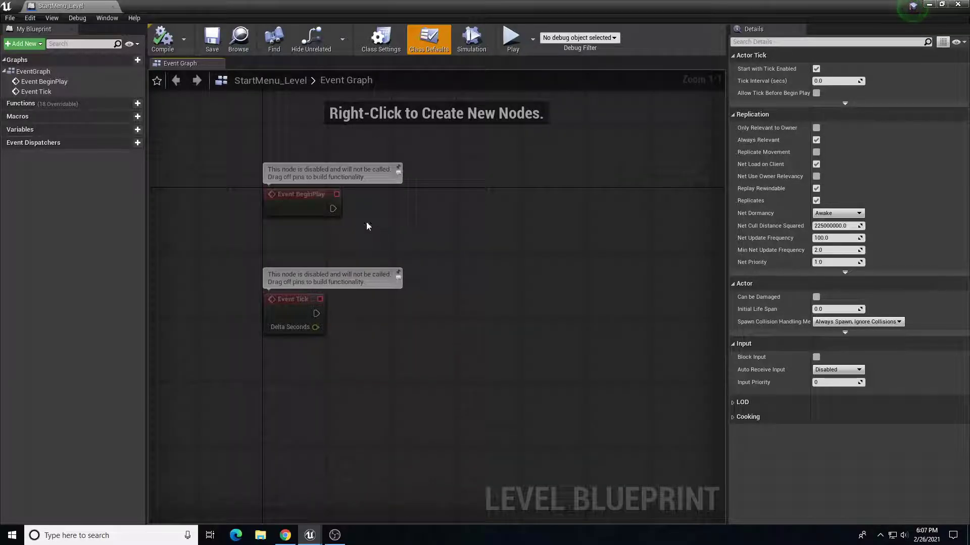
{"action": "left_click_drag", "start_coordinate": [333, 209], "coordinate": [488, 208]}
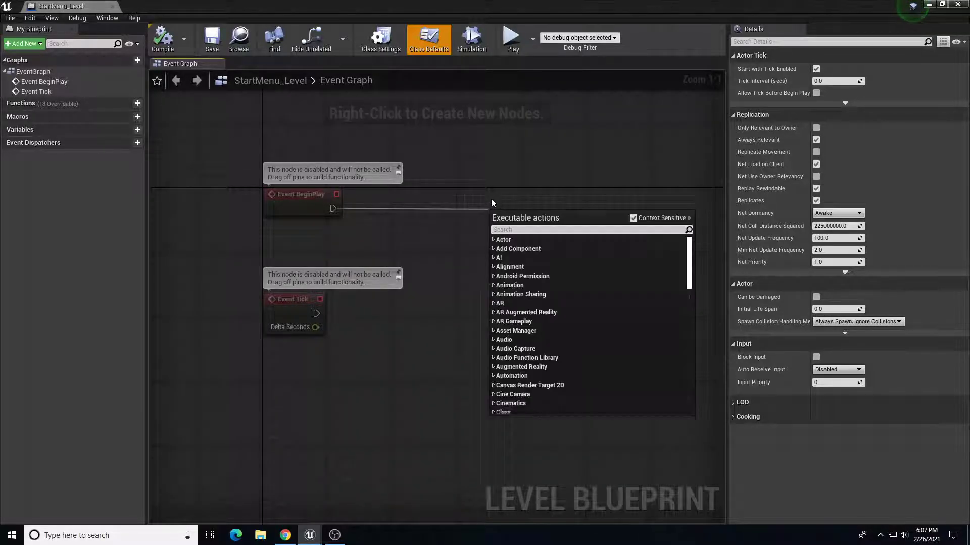
{"action": "type", "text": "create widge"}
{"action": "left_click", "coordinate": [510, 249]}
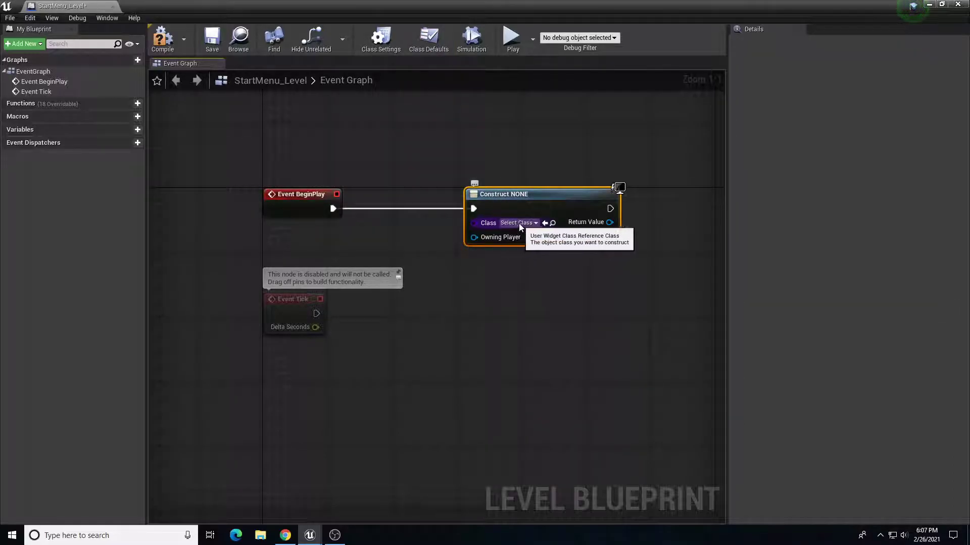
{"action": "left_click", "coordinate": [519, 224]}
{"action": "left_click", "coordinate": [547, 299]}
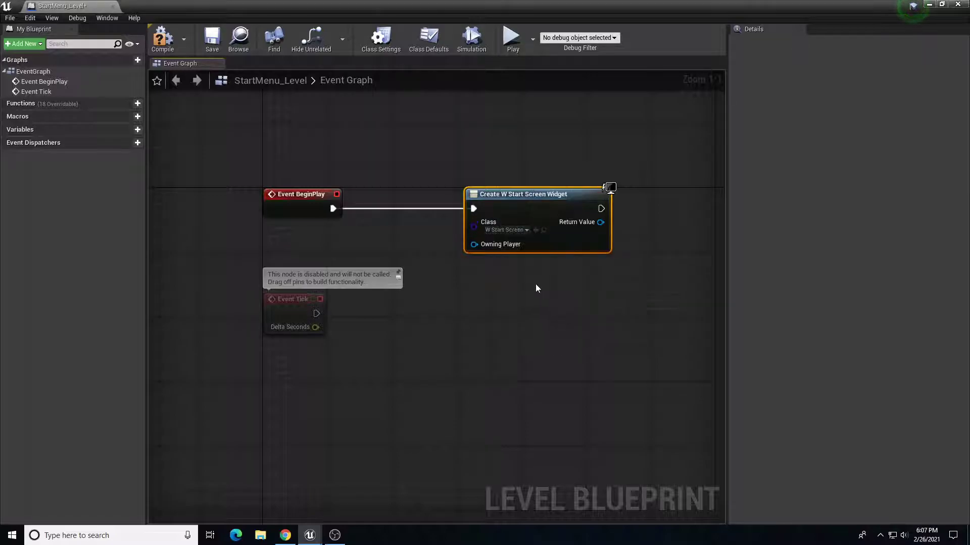
Step: Chain an Add to Viewport node after the Create Widget node with its Return Value as Target, and compile and save the blueprint
{"action": "right_click_drag", "start_coordinate": [617, 249], "coordinate": [497, 244]}
{"action": "left_click_drag", "start_coordinate": [481, 204], "coordinate": [613, 202]}
{"action": "type", "text": "add to viewport"}
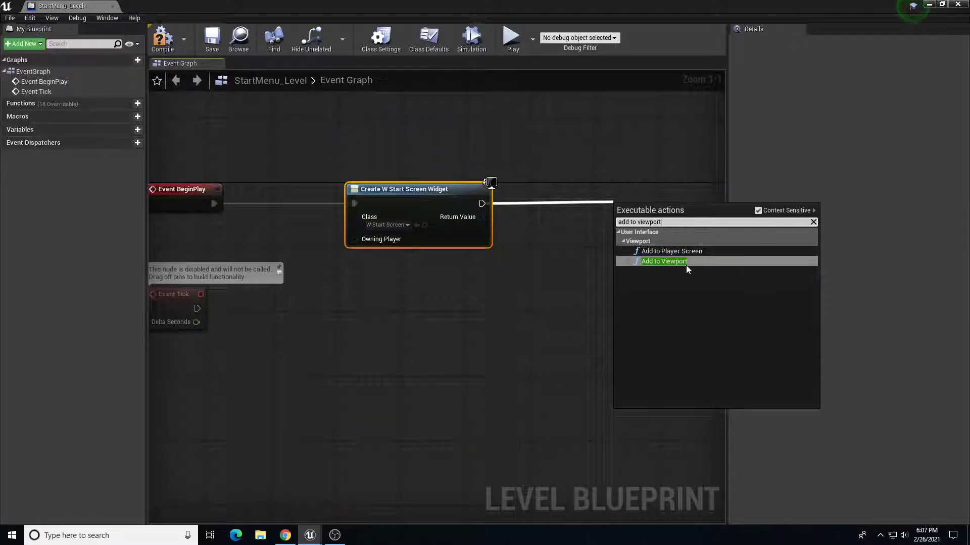
{"action": "left_click", "coordinate": [685, 263]}
{"action": "left_click_drag", "start_coordinate": [657, 204], "coordinate": [640, 188]}
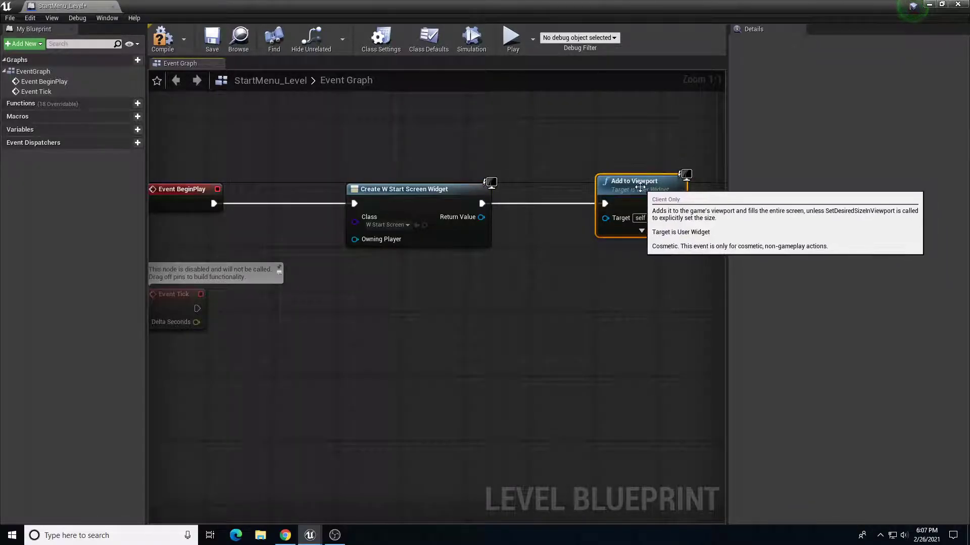
{"action": "left_click_drag", "start_coordinate": [481, 218], "coordinate": [605, 218]}
{"action": "left_click", "coordinate": [164, 48]}
{"action": "left_click", "coordinate": [211, 47]}
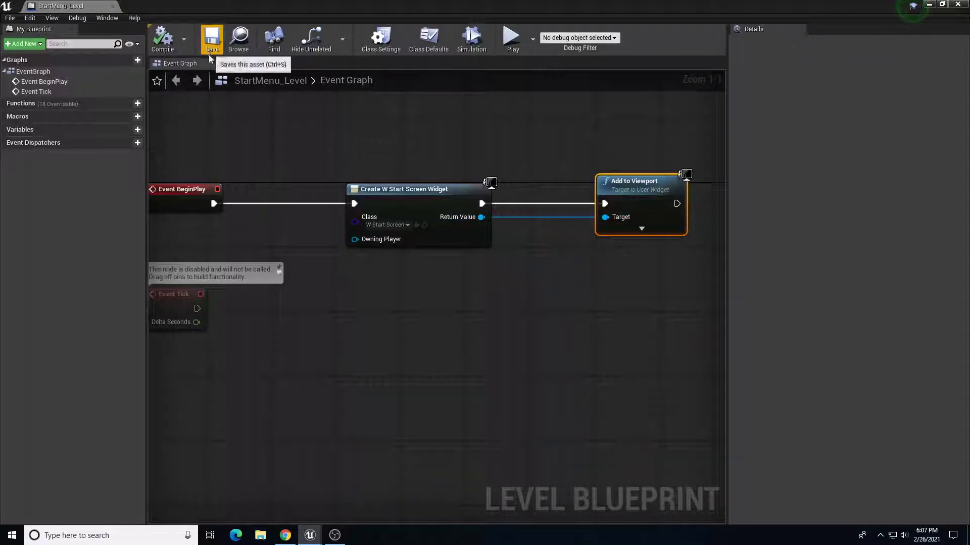
Step: Add a Get Player Controller node below the Add to Viewport node
{"action": "right_click_drag", "start_coordinate": [563, 268], "coordinate": [354, 268]}
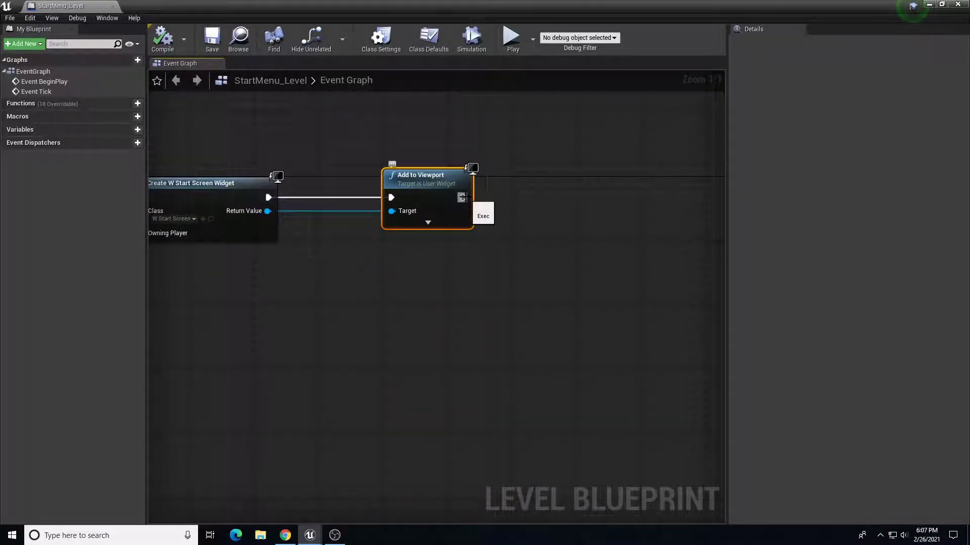
{"action": "right_click_drag", "start_coordinate": [297, 319], "coordinate": [640, 322]}
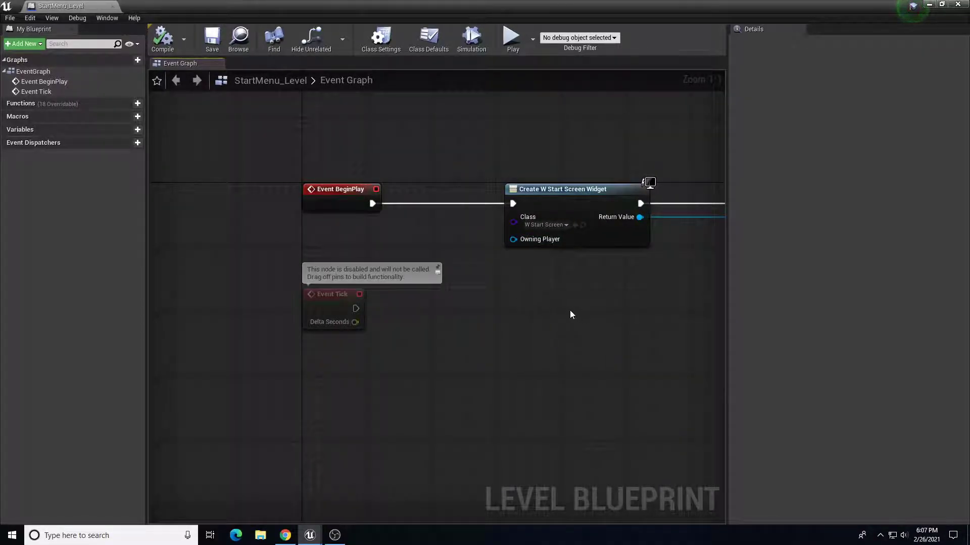
{"action": "right_click_drag", "start_coordinate": [587, 280], "coordinate": [264, 240]}
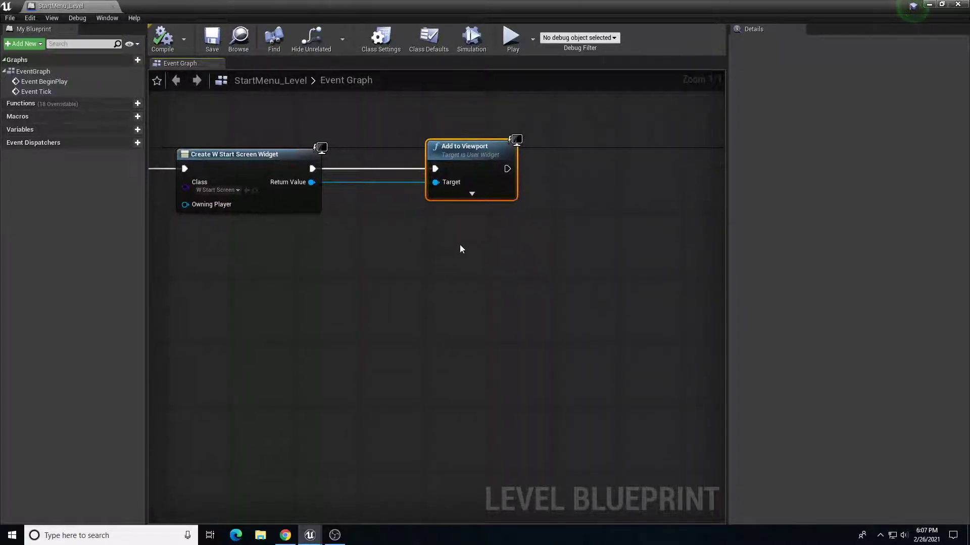
{"action": "right_click", "coordinate": [460, 245]}
{"action": "type", "text": "g"}
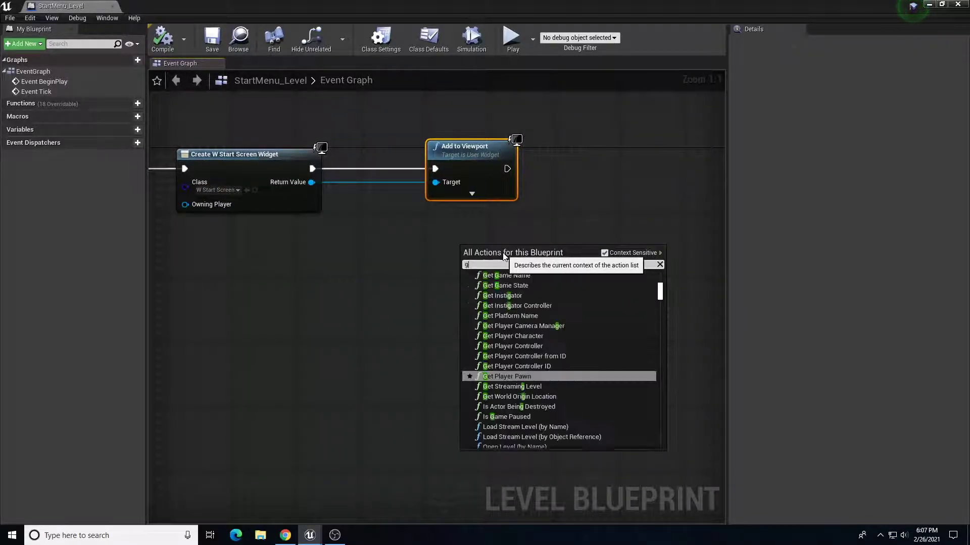
{"action": "type", "text": "et player control"}
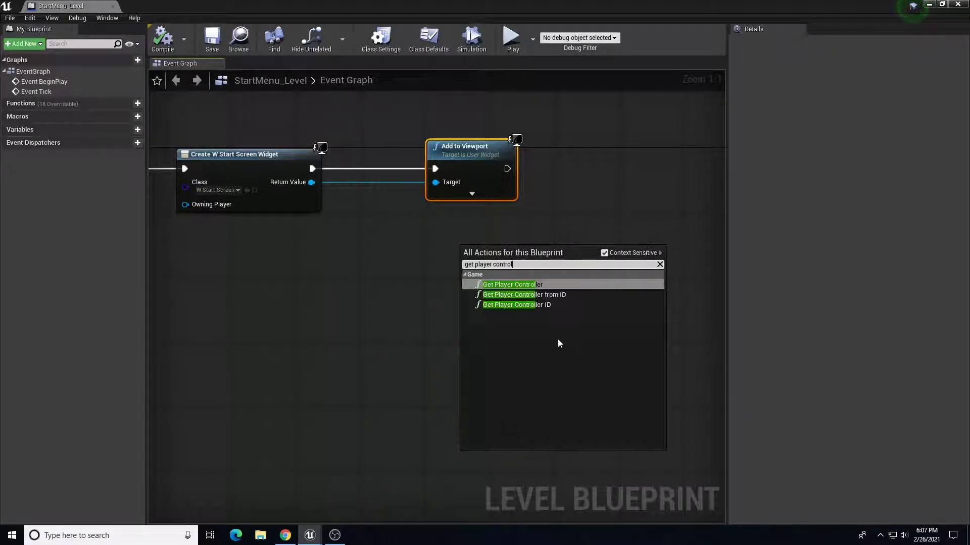
{"action": "left_click", "coordinate": [534, 282]}
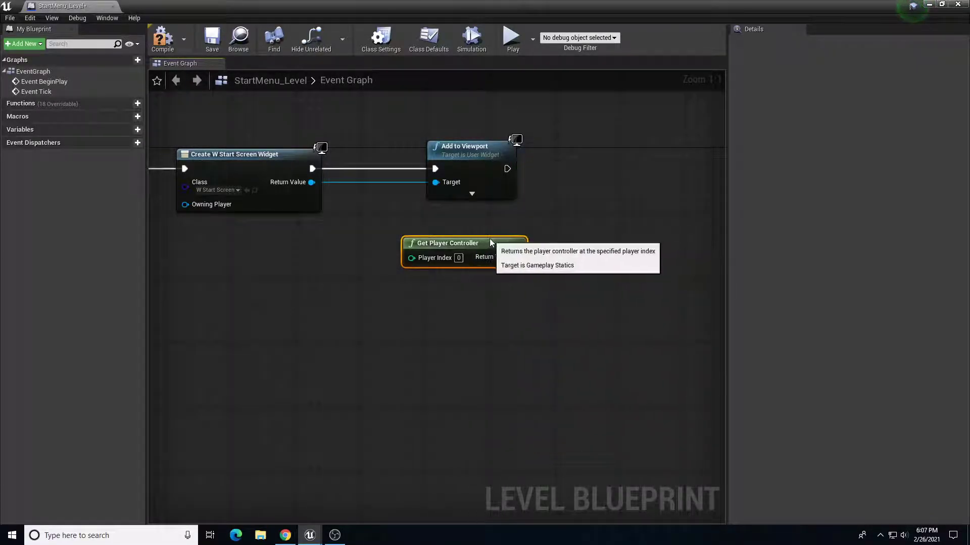
Step: Add a Set Show Mouse Cursor node from Get Player Controller's Return Value and enable Show Mouse Cursor on it
{"action": "right_click_drag", "start_coordinate": [573, 282], "coordinate": [457, 257]}
{"action": "left_click_drag", "start_coordinate": [427, 248], "coordinate": [527, 190]}
{"action": "type", "text": "set show mouse"}
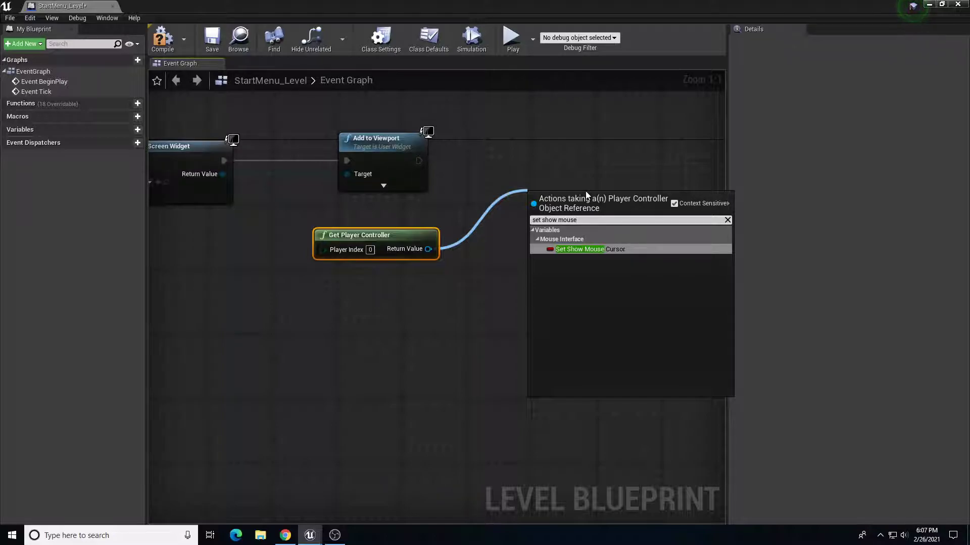
{"action": "left_click", "coordinate": [613, 249]}
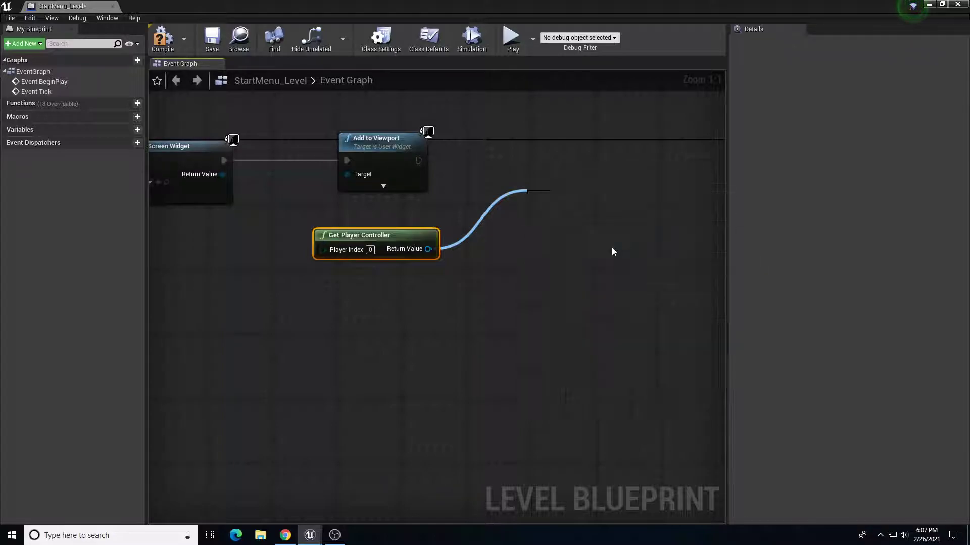
{"action": "left_click_drag", "start_coordinate": [609, 170], "coordinate": [607, 162]}
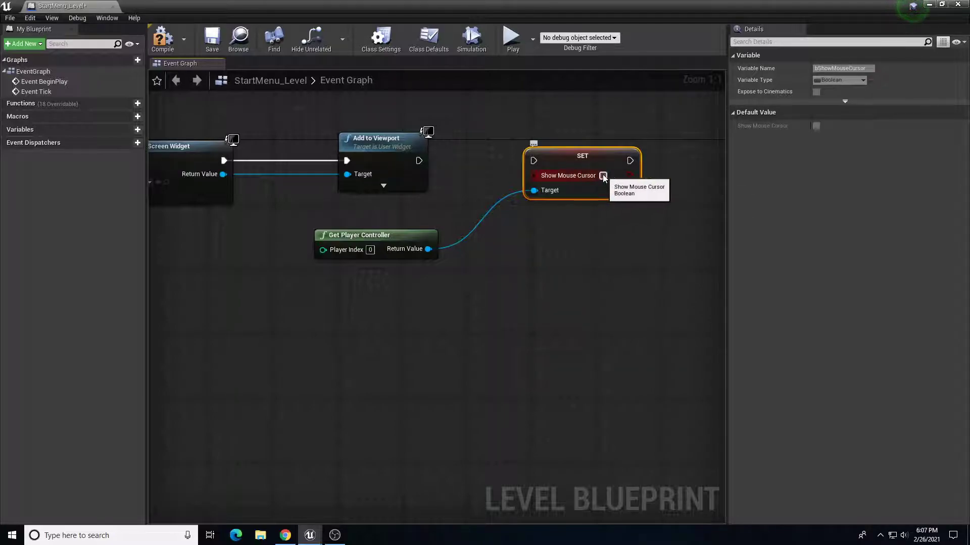
{"action": "left_click", "coordinate": [603, 176]}
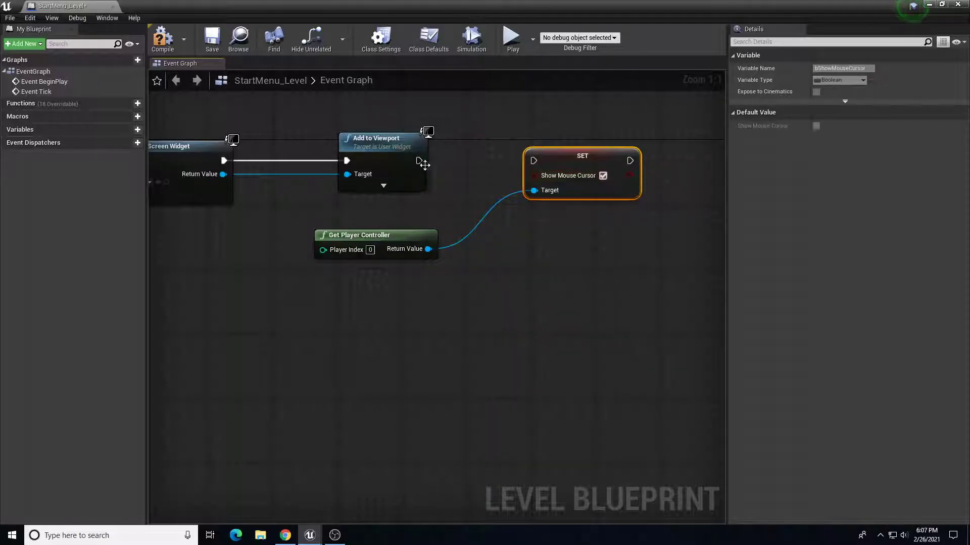
Step: Connect Add to Viewport's execution output to the Set Show Mouse Cursor node, then compile, save and close the Level Blueprint
{"action": "left_click_drag", "start_coordinate": [417, 161], "coordinate": [533, 161]}
{"action": "left_click", "coordinate": [161, 38]}
{"action": "left_click", "coordinate": [213, 42]}
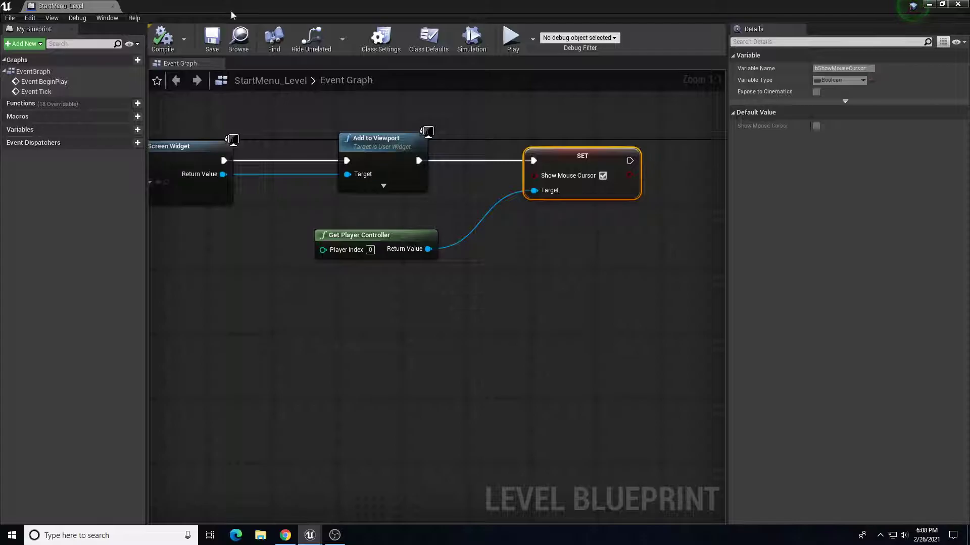
{"action": "left_click", "coordinate": [958, 4]}
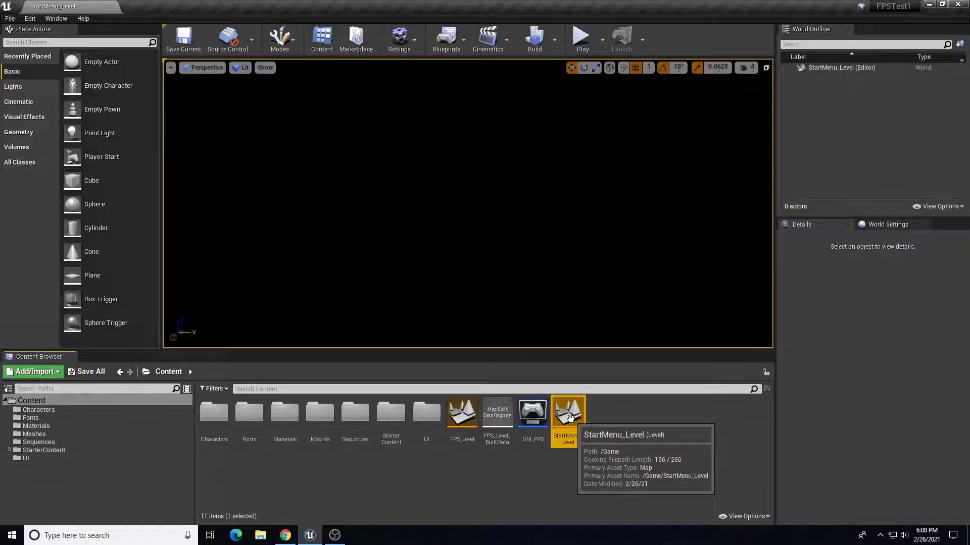
Step: Create a game mode blueprint class named GM_StartMenu in the Content folder
{"action": "left_click", "coordinate": [887, 224]}
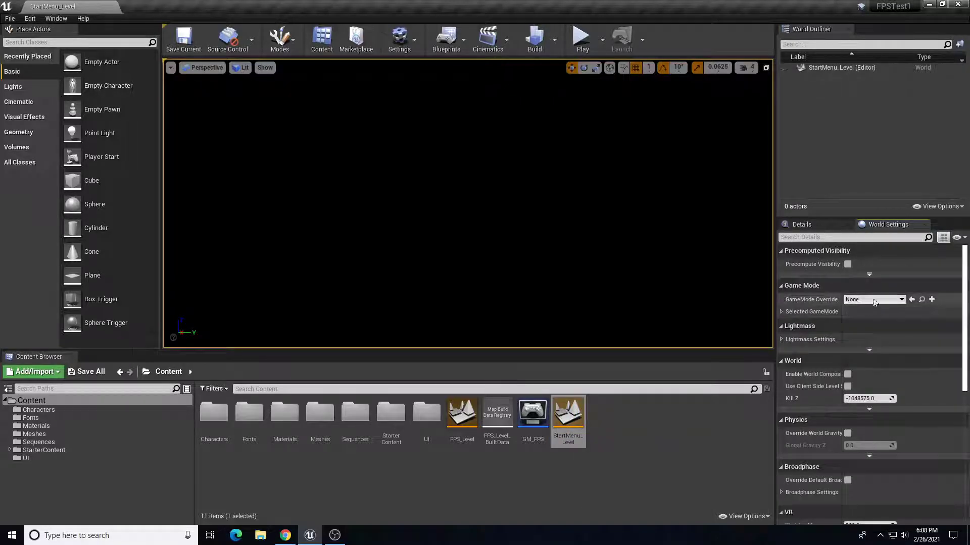
{"action": "left_click", "coordinate": [648, 433]}
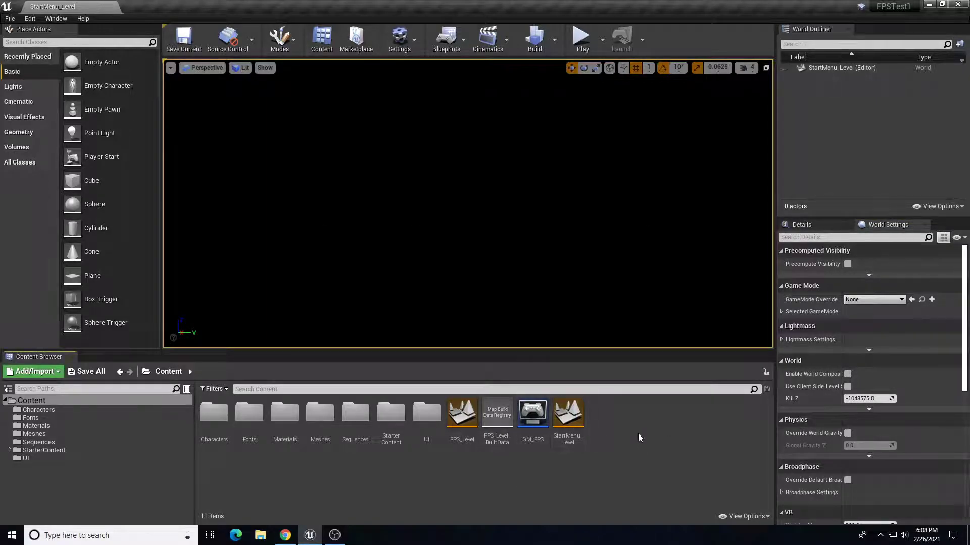
{"action": "right_click", "coordinate": [620, 421]}
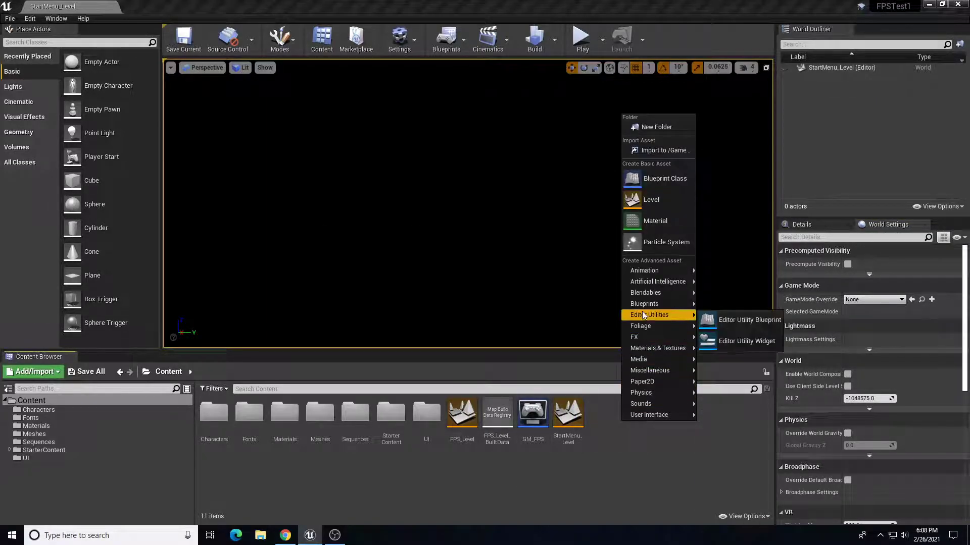
{"action": "left_click", "coordinate": [664, 177]}
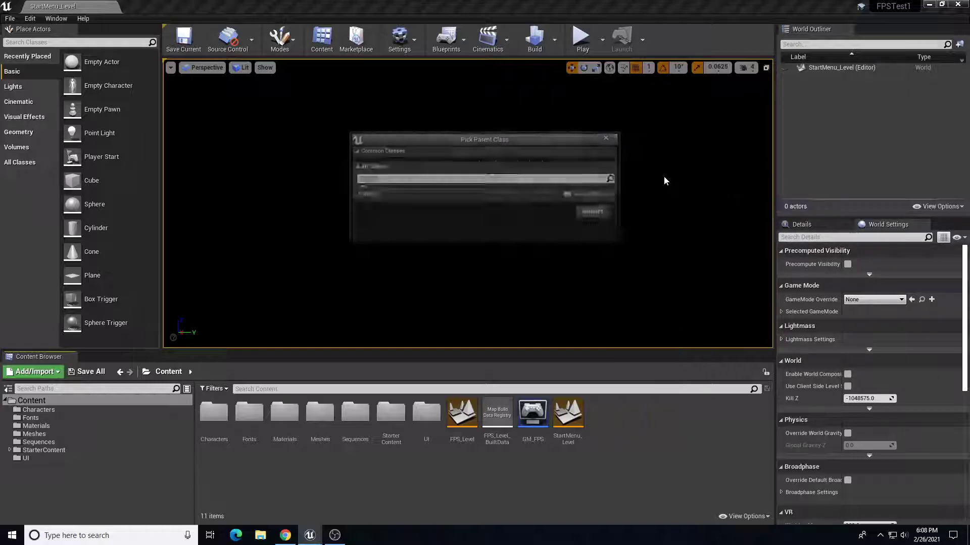
{"action": "left_click", "coordinate": [399, 249]}
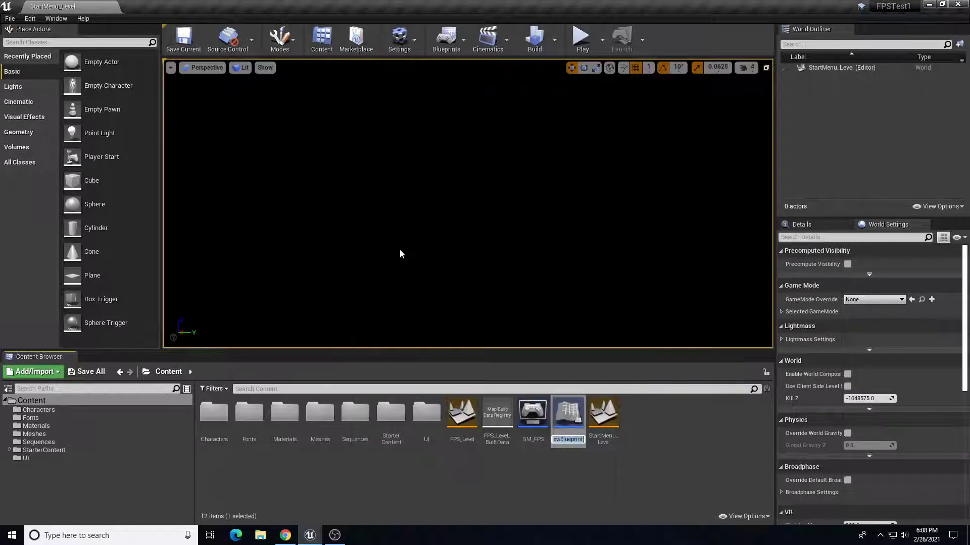
{"action": "type", "text": "GM_S"}
{"action": "key", "text": "BackSpace"}
{"action": "key", "text": "BackSpace"}
{"action": "key", "text": "BackSpace"}
{"action": "key", "text": "BackSpace"}
{"action": "type", "text": "StartMenu"}
{"action": "key", "text": "Return"}
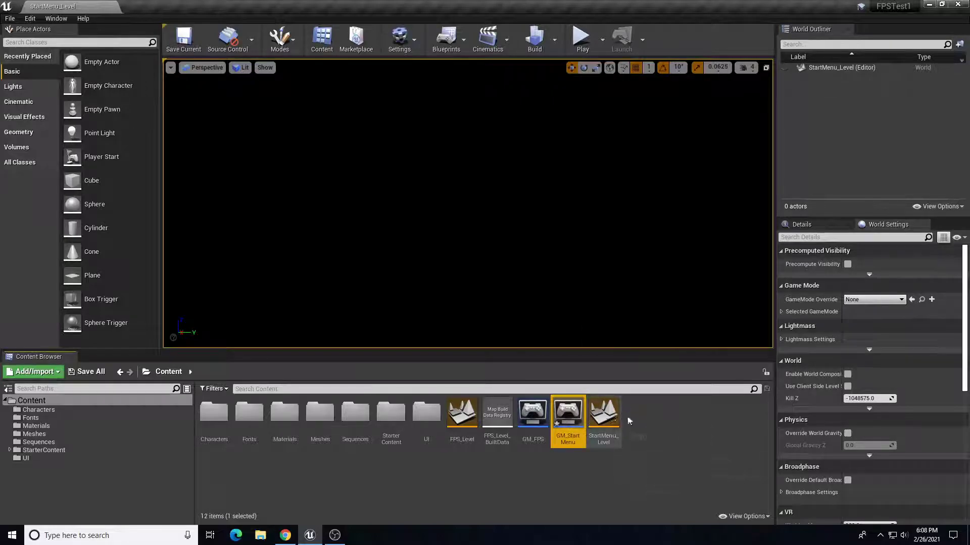
Step: Reopen StartMenu_Level, saving the new GM_StartMenu asset when asked
{"action": "left_click", "coordinate": [606, 422]}
{"action": "double_click", "coordinate": [606, 423]}
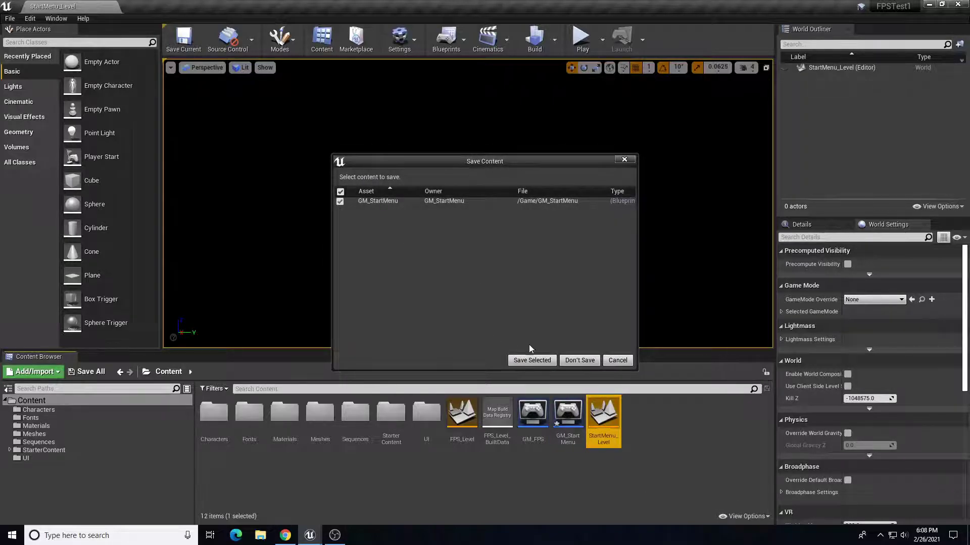
{"action": "left_click", "coordinate": [533, 360]}
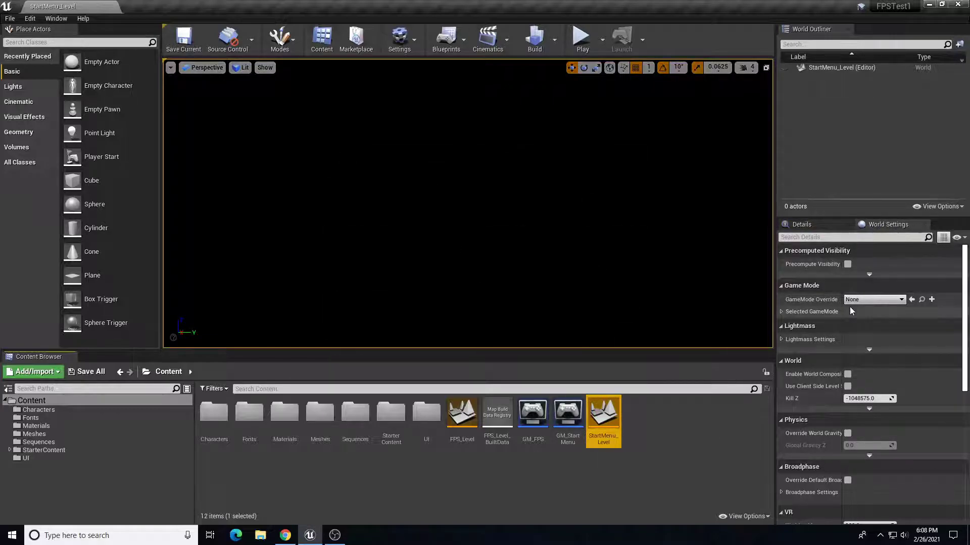
Step: Set StartMenu_Level's GameMode Override to GM_StartMenu in the world settings and save the level
{"action": "left_click", "coordinate": [863, 300]}
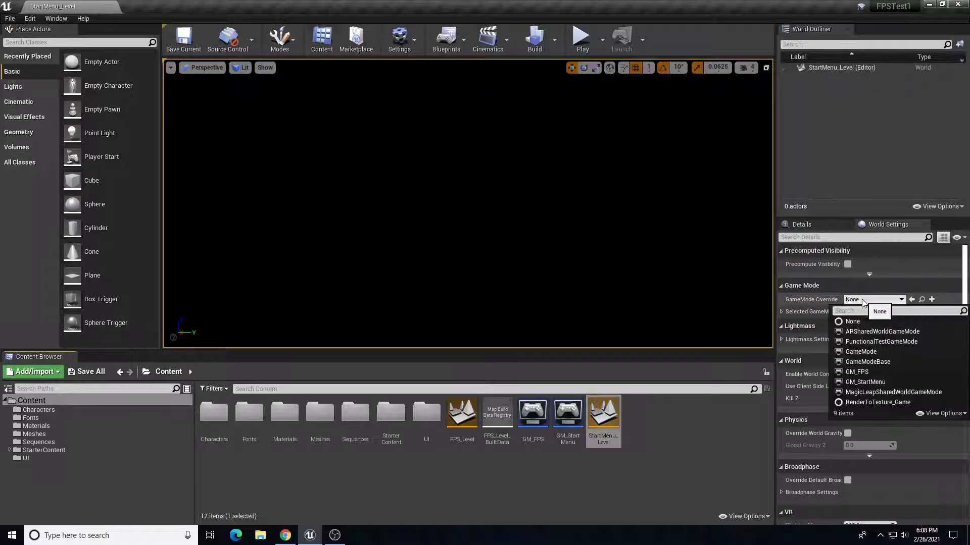
{"action": "left_click", "coordinate": [861, 382]}
{"action": "left_click", "coordinate": [749, 437]}
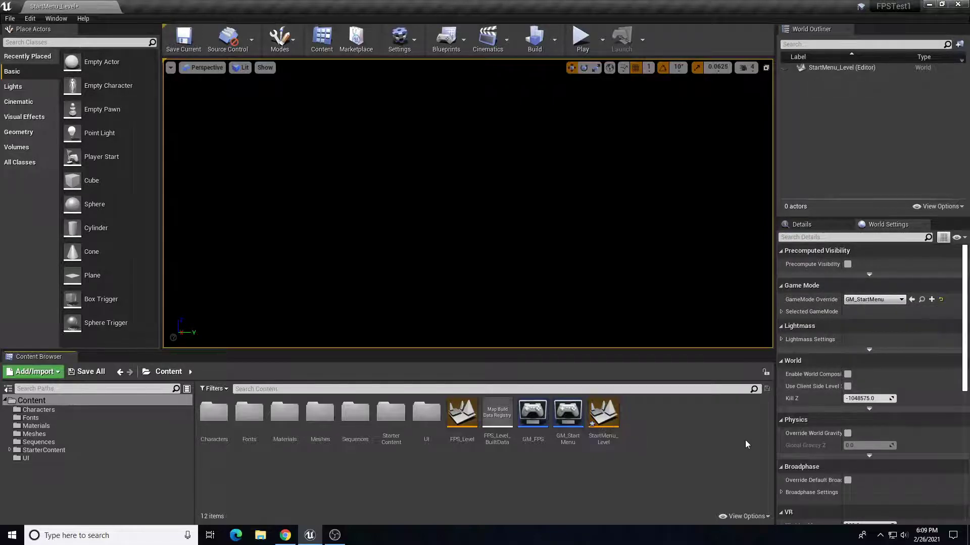
{"action": "key", "text": "ctrl+s"}
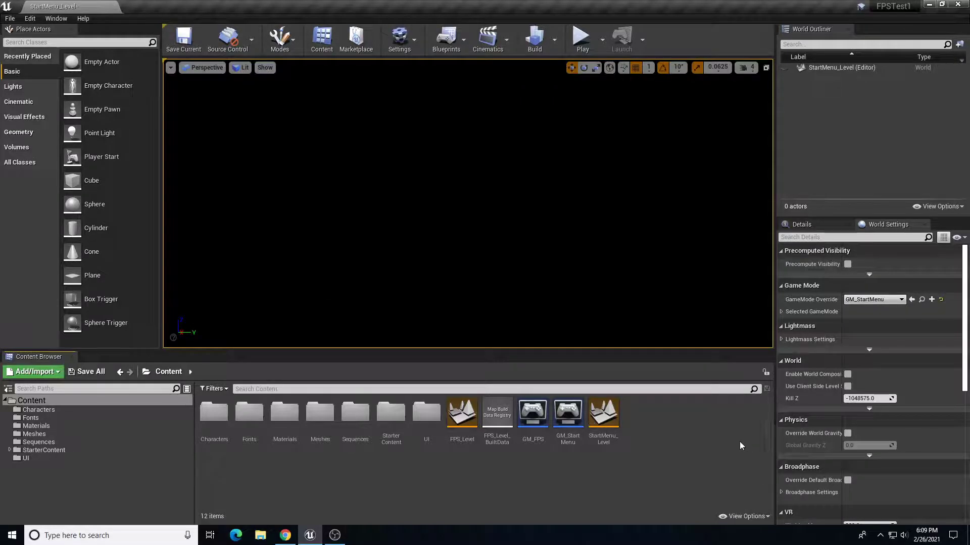
Step: Open FPS_Level and set its GameMode Override to GM_FPS
{"action": "double_click", "coordinate": [467, 409]}
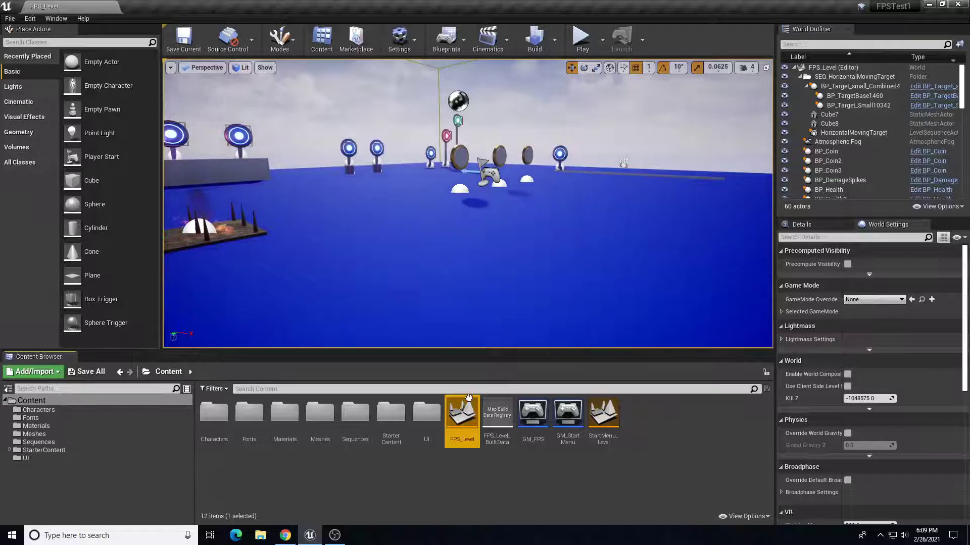
{"action": "left_click", "coordinate": [865, 300]}
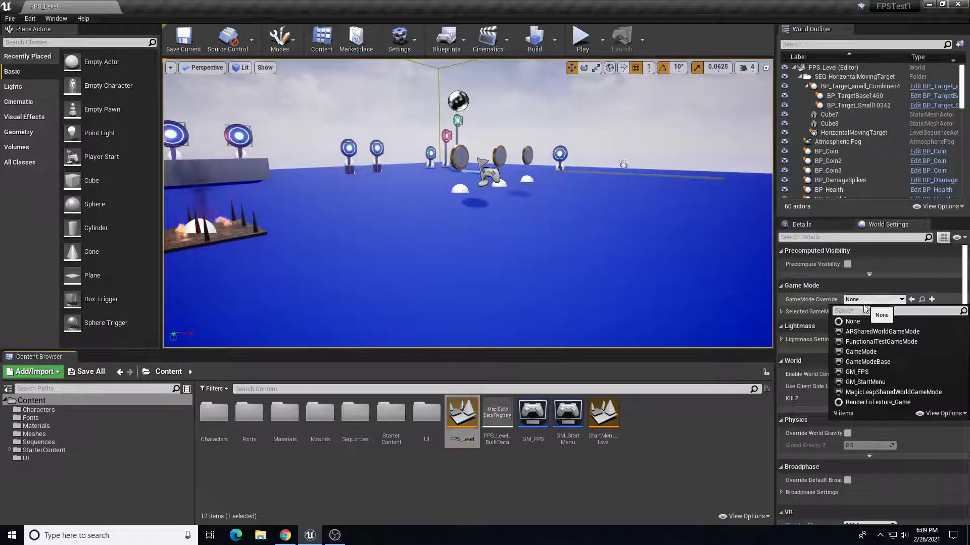
{"action": "left_click", "coordinate": [858, 372]}
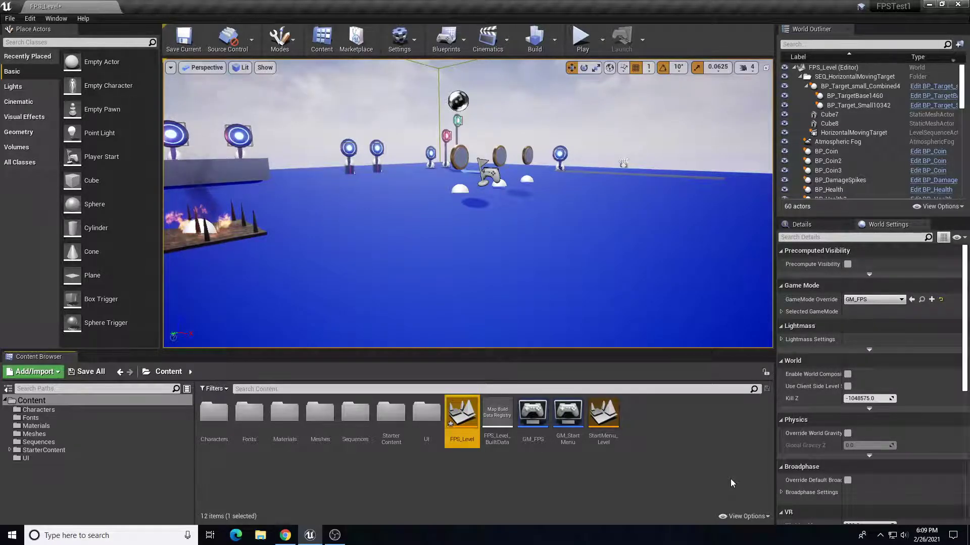
{"action": "left_click", "coordinate": [678, 470]}
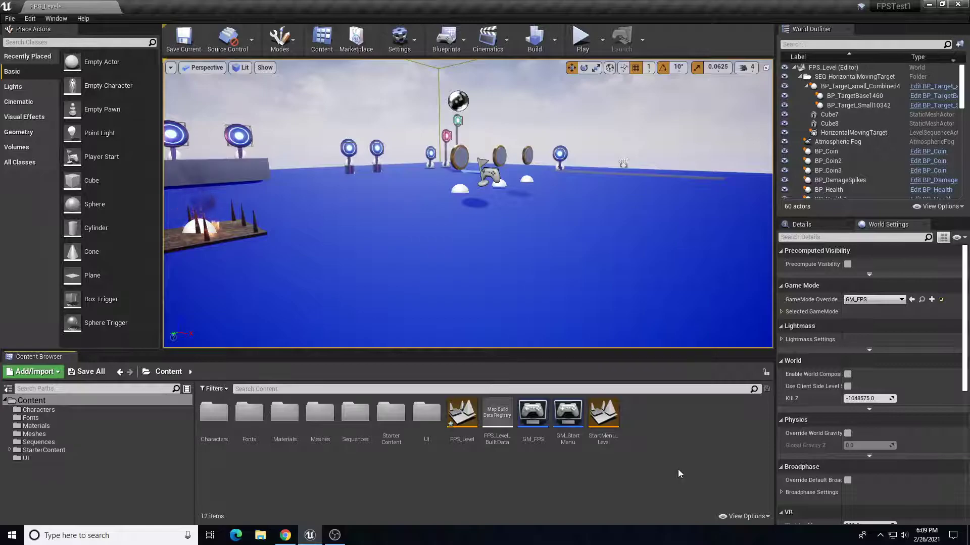
Step: Open StartMenu_Level and play it twice to test the Start Game button in one run and the Quit button in the other
{"action": "double_click", "coordinate": [604, 411]}
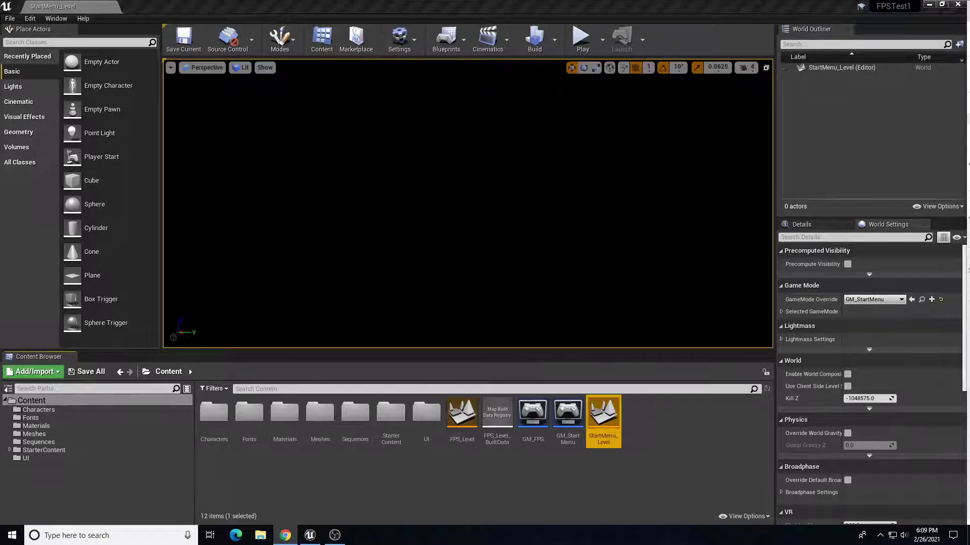
{"action": "left_click", "coordinate": [638, 419]}
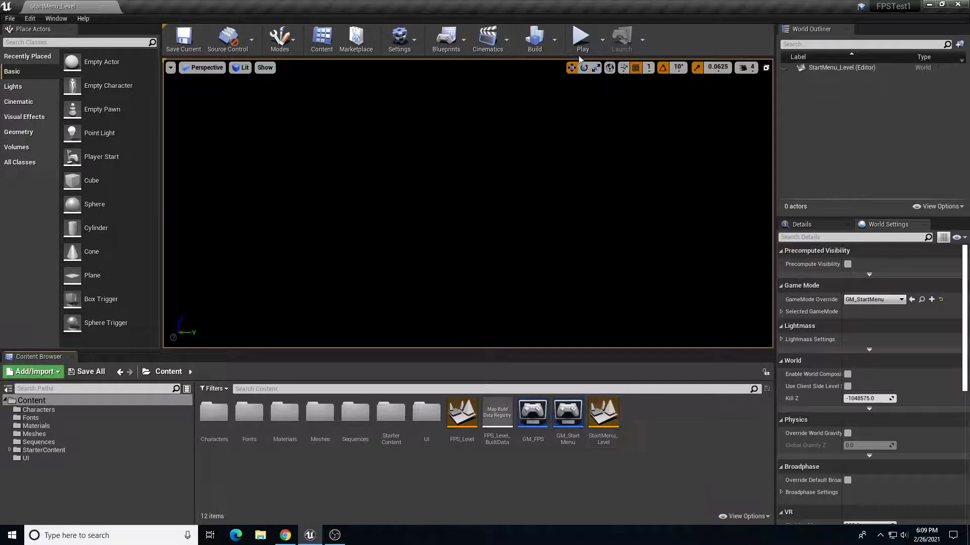
{"action": "left_click", "coordinate": [582, 40]}
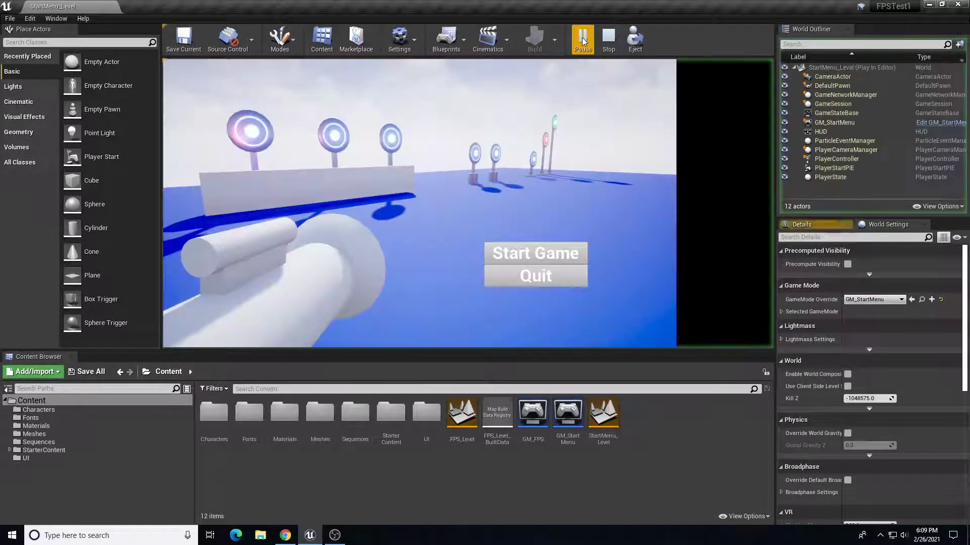
{"action": "left_click", "coordinate": [535, 257]}
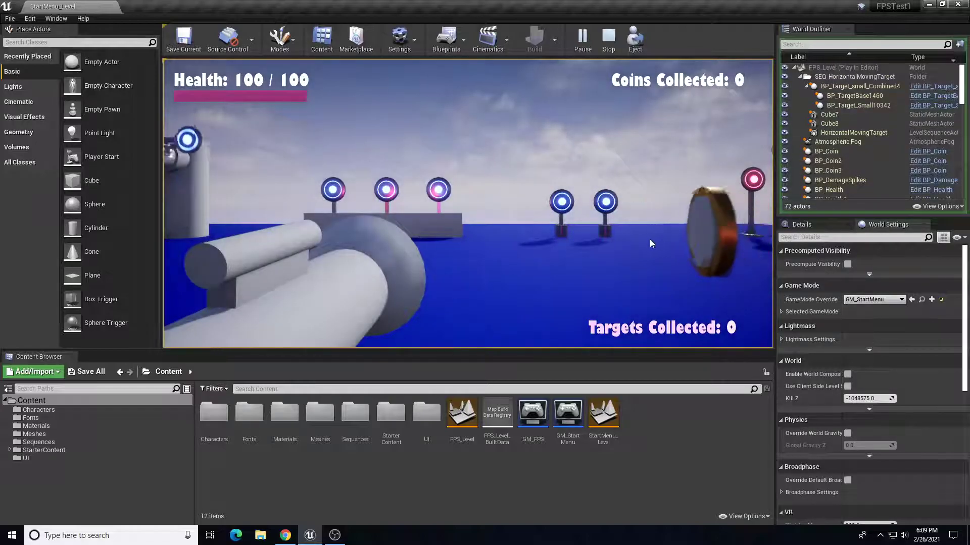
{"action": "left_click", "coordinate": [573, 189]}
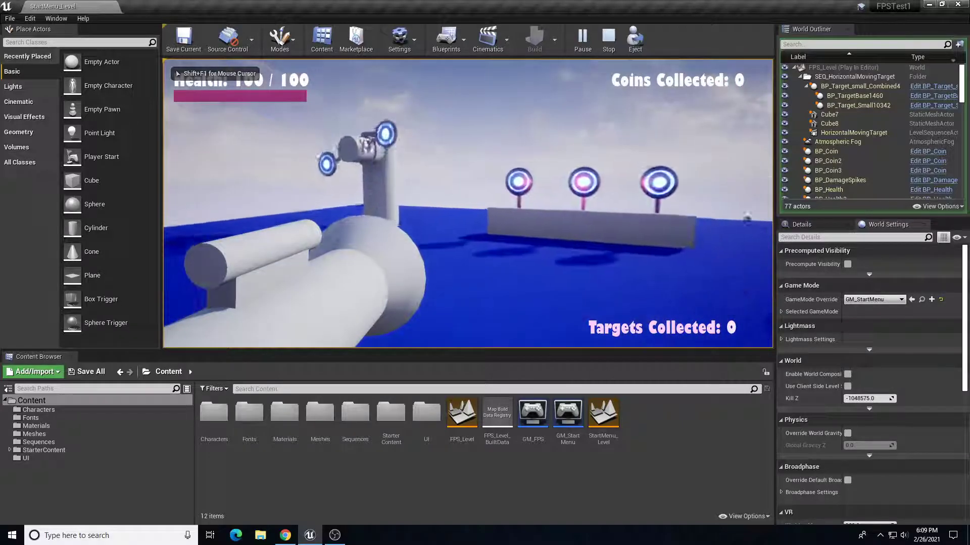
{"action": "key", "text": "w"}
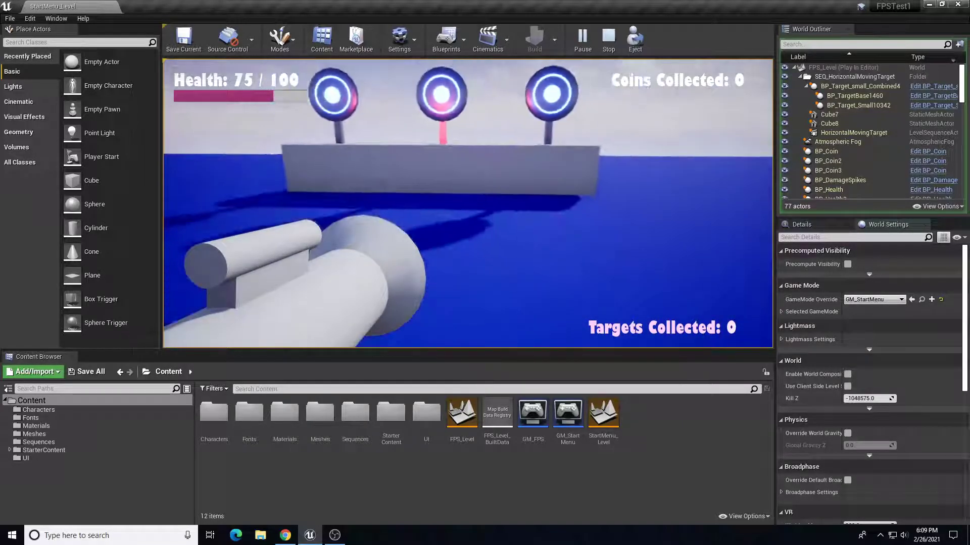
{"action": "key", "text": "Escape"}
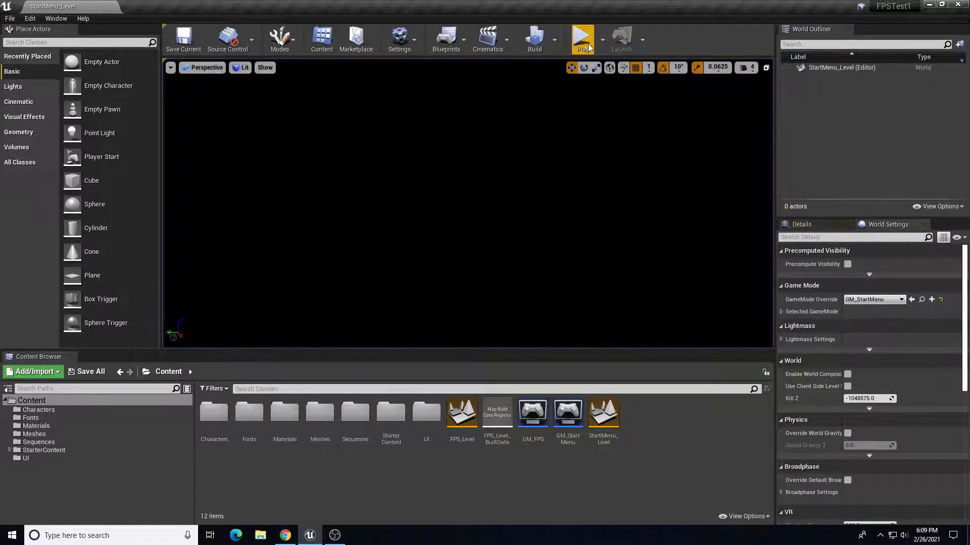
{"action": "left_click", "coordinate": [588, 47]}
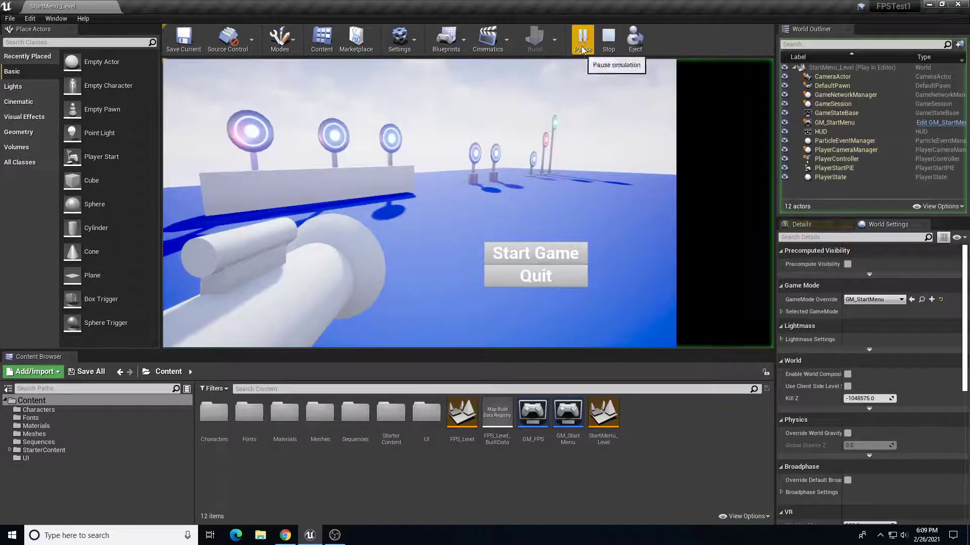
{"action": "left_click", "coordinate": [545, 276]}
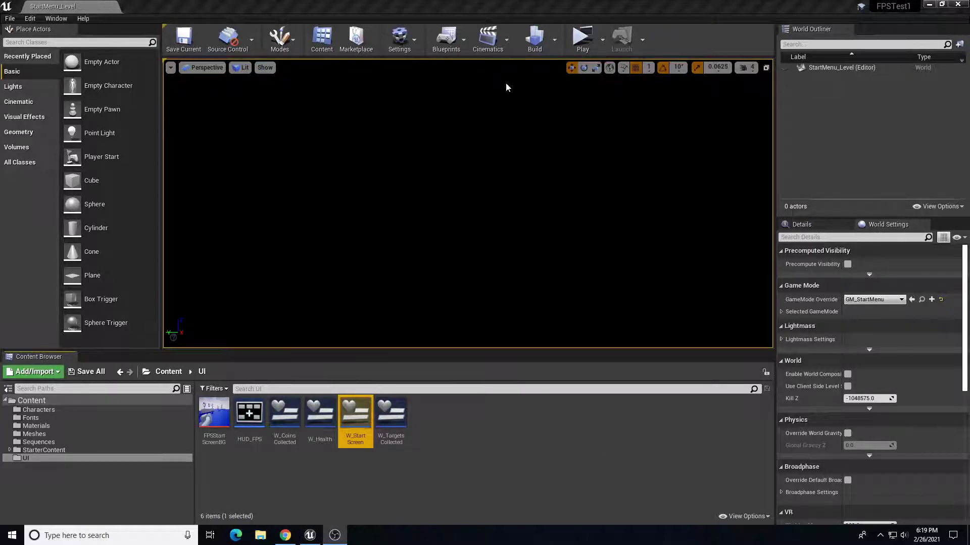
Step: Play StartMenu_Level inside the editor viewport to check how the start screen fills it, and stop the session
{"action": "left_click", "coordinate": [602, 40]}
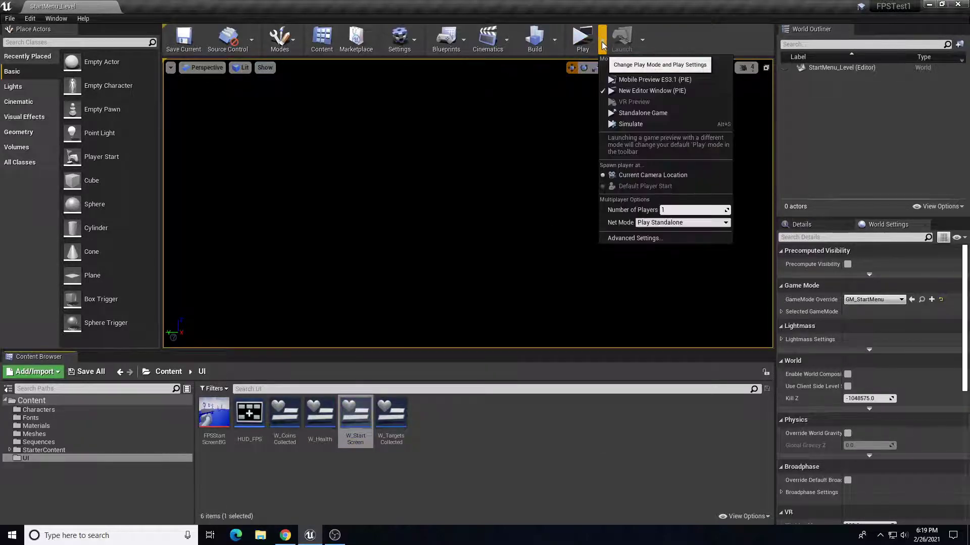
{"action": "left_click", "coordinate": [631, 67]}
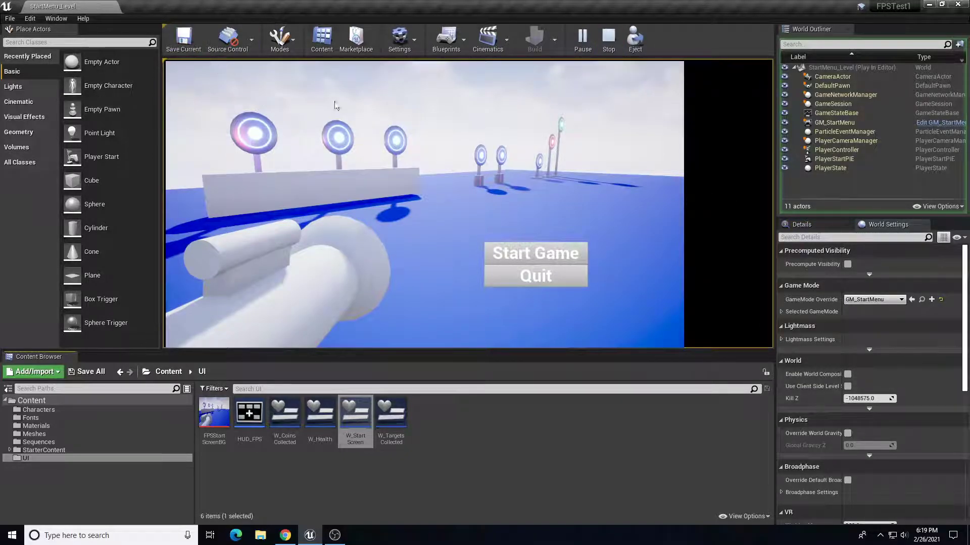
{"action": "left_click", "coordinate": [609, 44]}
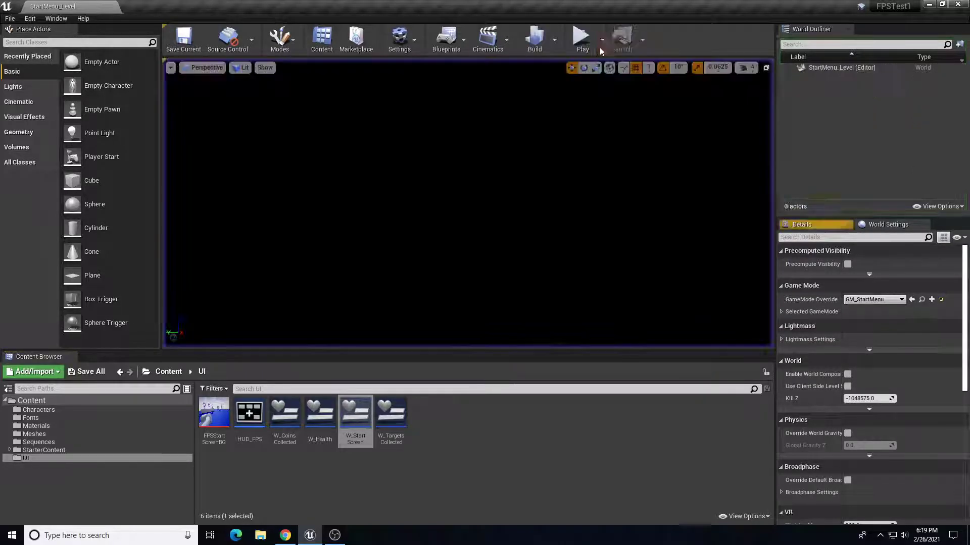
Step: Play StartMenu_Level in a New Editor Window (PIE), start the game from the menu, and end the session
{"action": "left_click", "coordinate": [604, 49]}
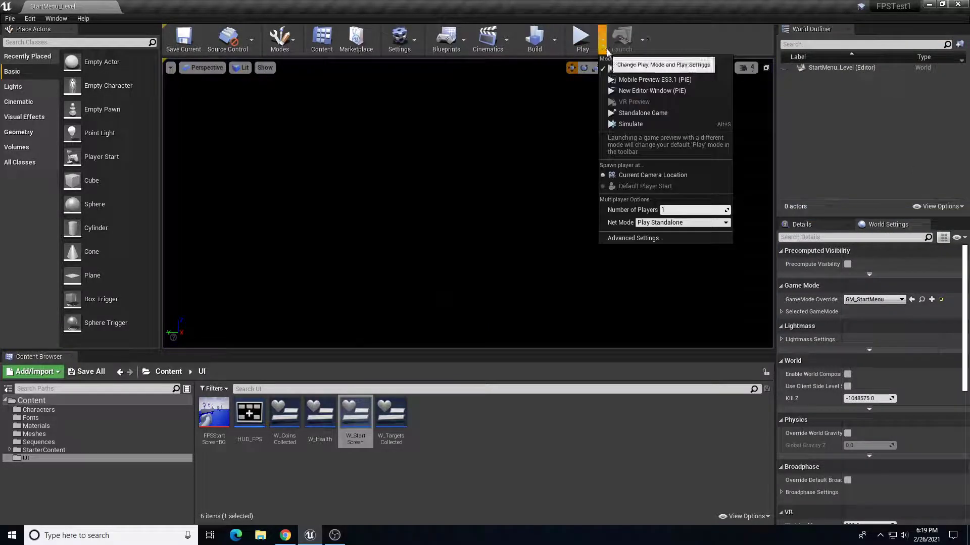
{"action": "left_click", "coordinate": [622, 91]}
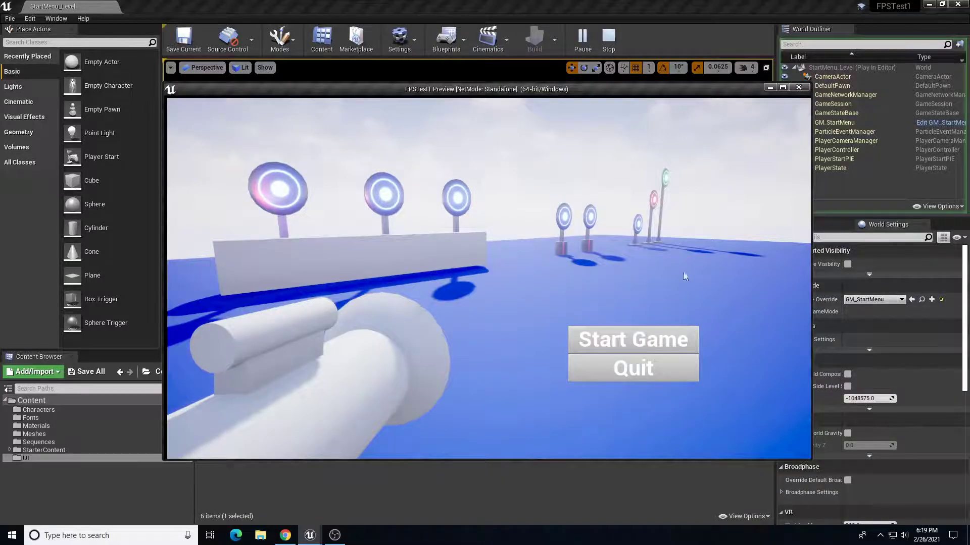
{"action": "left_click", "coordinate": [653, 335]}
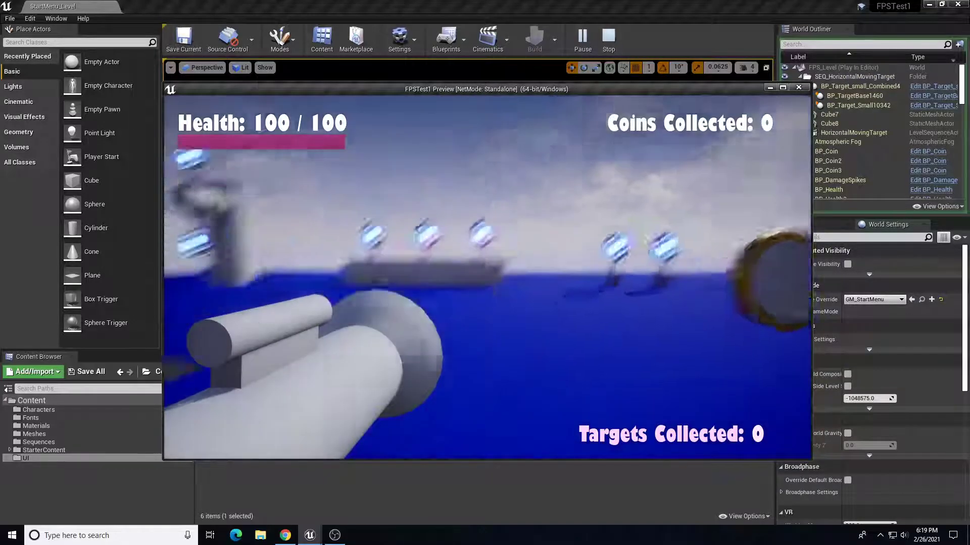
{"action": "key", "text": "Escape"}
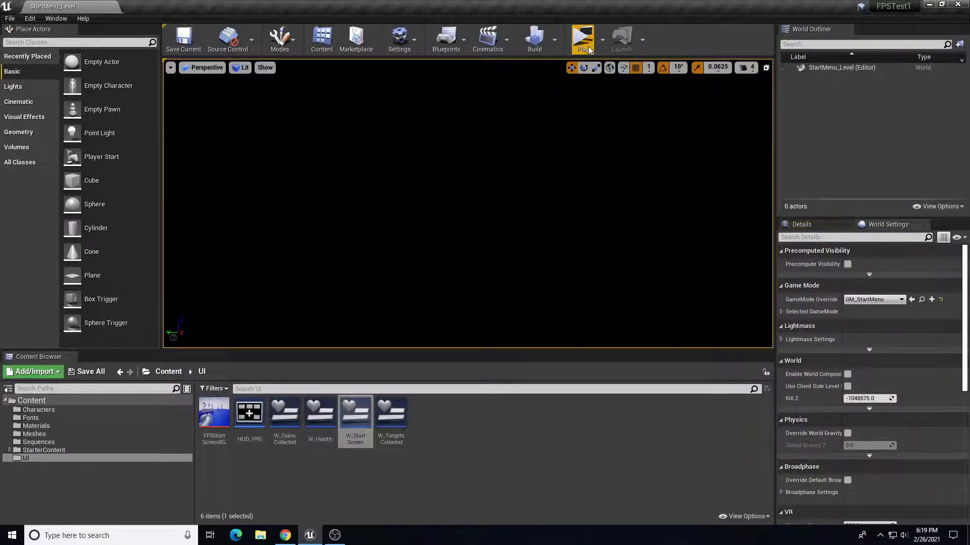
Step: Switch play mode back to the editor viewport, recheck the start screen's background coverage there, and stop
{"action": "left_click", "coordinate": [603, 41]}
{"action": "left_click", "coordinate": [637, 75]}
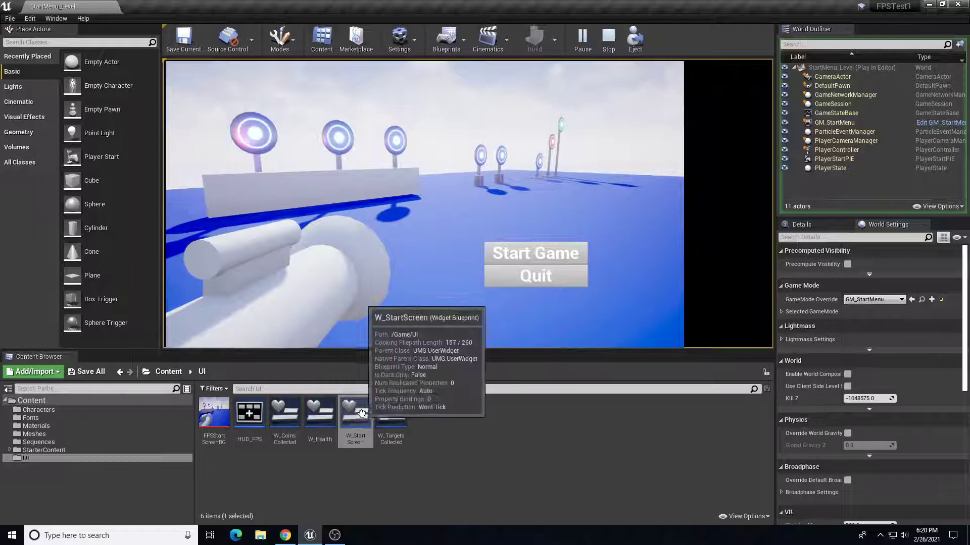
{"action": "left_click", "coordinate": [609, 33]}
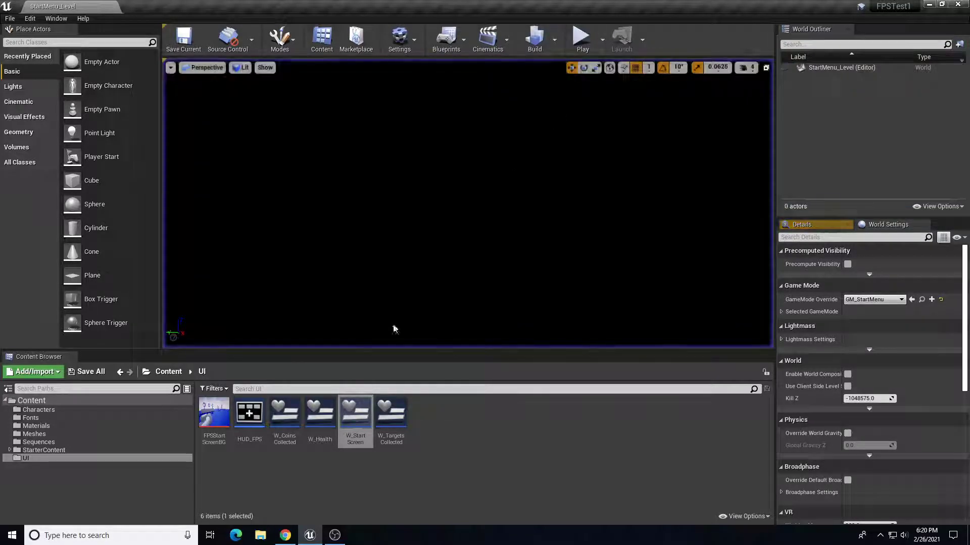
Step: Open the W_StartScreen widget and anchor its background image to the canvas centre with alignment matched at 0.5, 0.5
{"action": "double_click", "coordinate": [354, 416]}
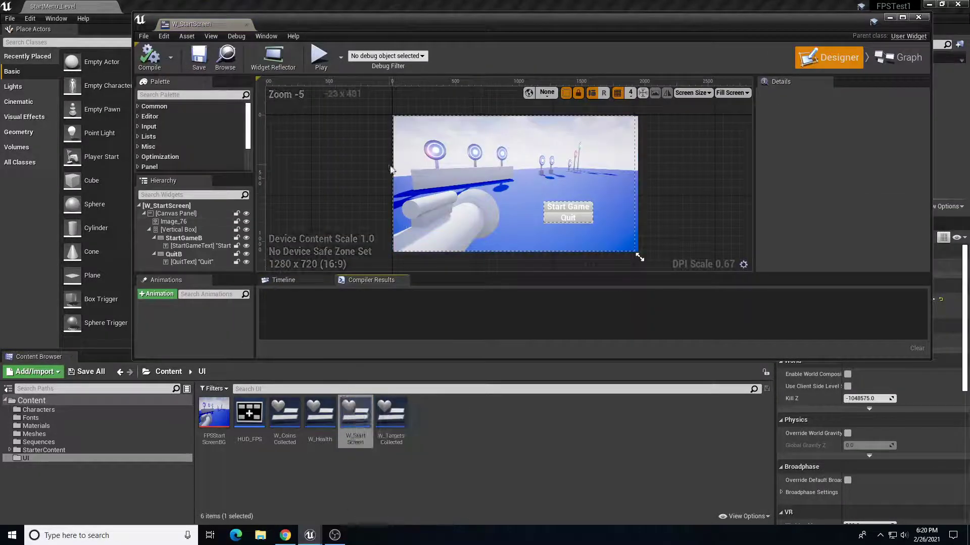
{"action": "left_click", "coordinate": [427, 147]}
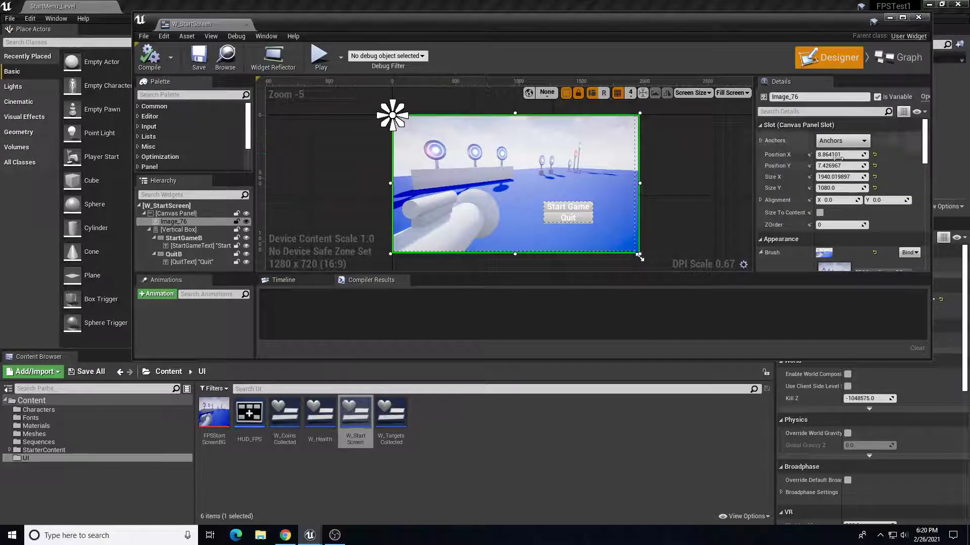
{"action": "left_click", "coordinate": [851, 142]}
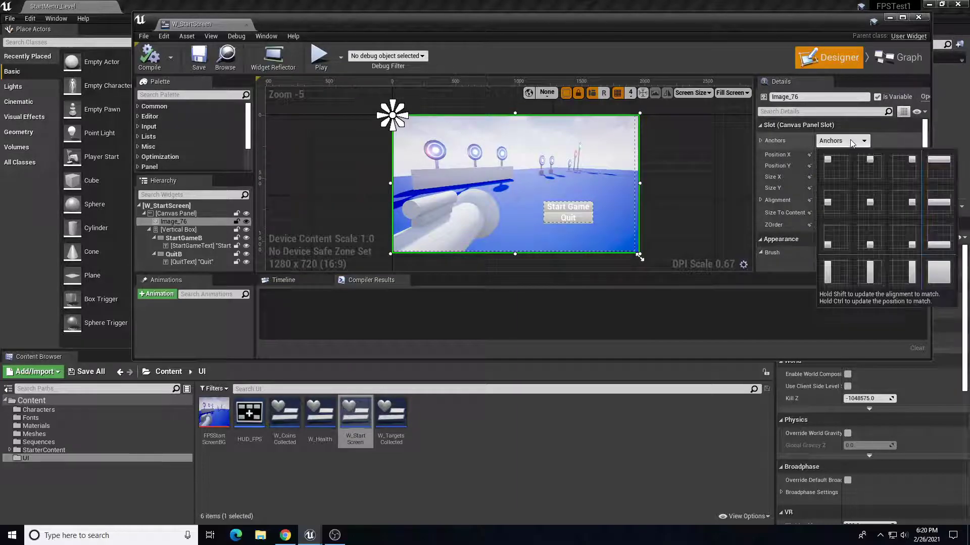
{"action": "left_click", "coordinate": [871, 204]}
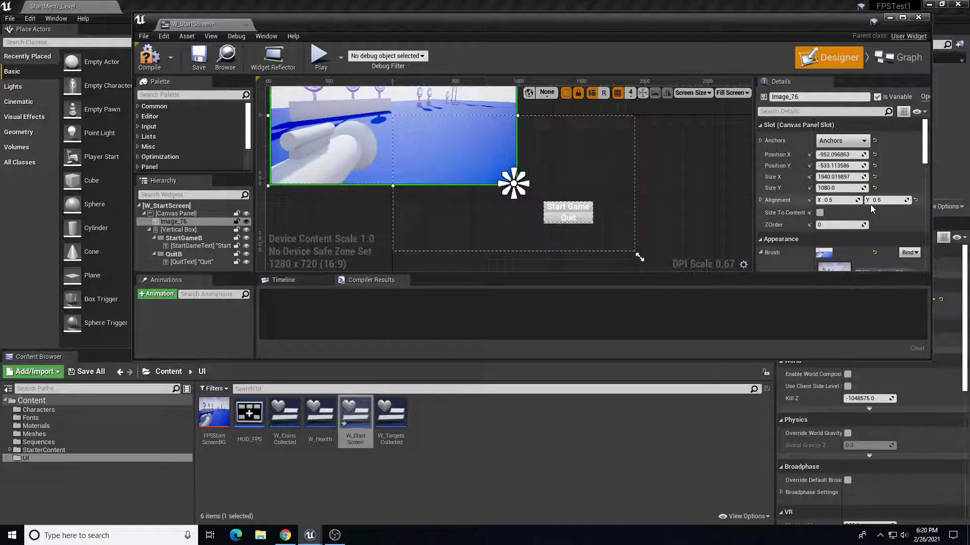
Step: Set the background image's Position X and Position Y to 0, and compile, save and close the widget
{"action": "left_click", "coordinate": [837, 155]}
{"action": "type", "text": "0"}
{"action": "key", "text": "Tab"}
{"action": "type", "text": "0"}
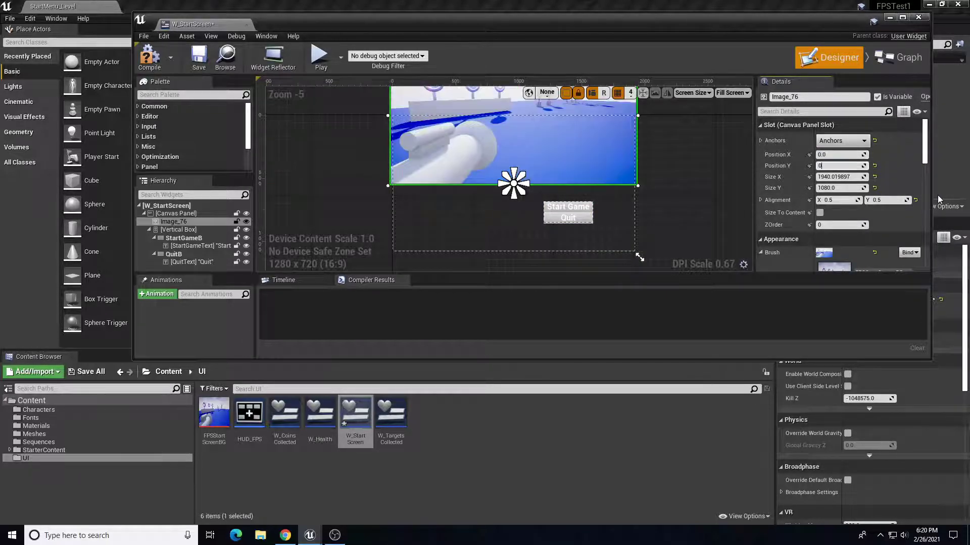
{"action": "key", "text": "Return"}
{"action": "left_click", "coordinate": [149, 56]}
{"action": "left_click", "coordinate": [194, 58]}
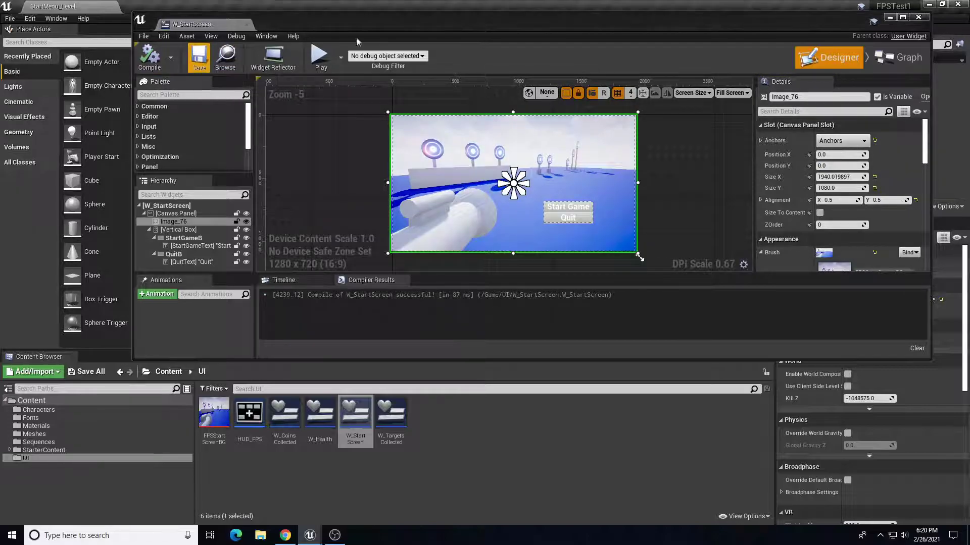
{"action": "left_click", "coordinate": [919, 18]}
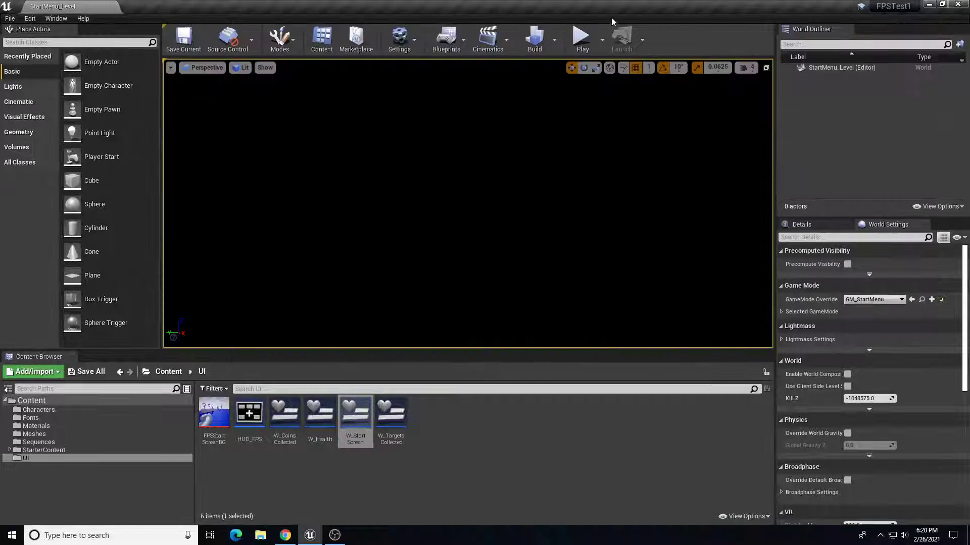
Step: Play StartMenu_Level in the editor viewport to check the centred background and button placement, and stop the session
{"action": "left_click", "coordinate": [582, 40]}
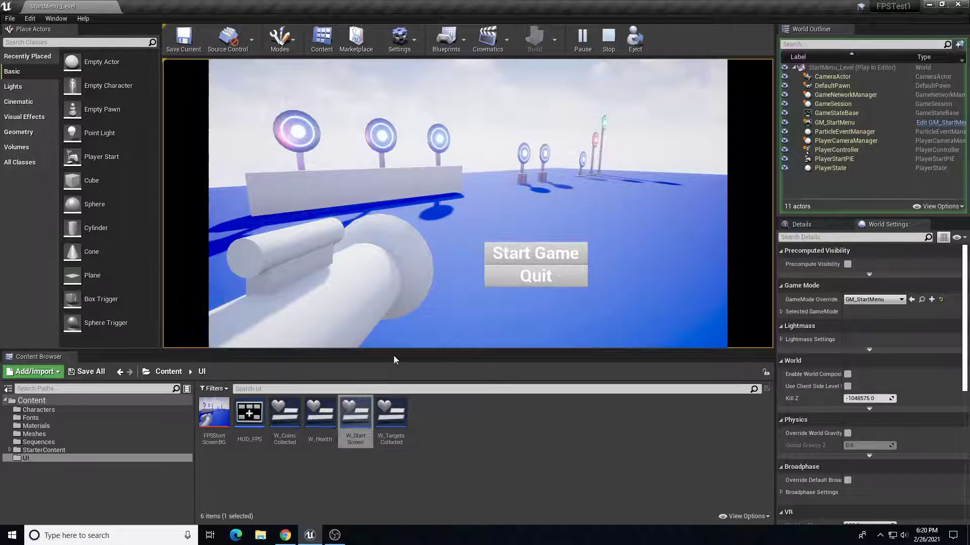
{"action": "left_click_drag", "start_coordinate": [483, 353], "coordinate": [462, 352]}
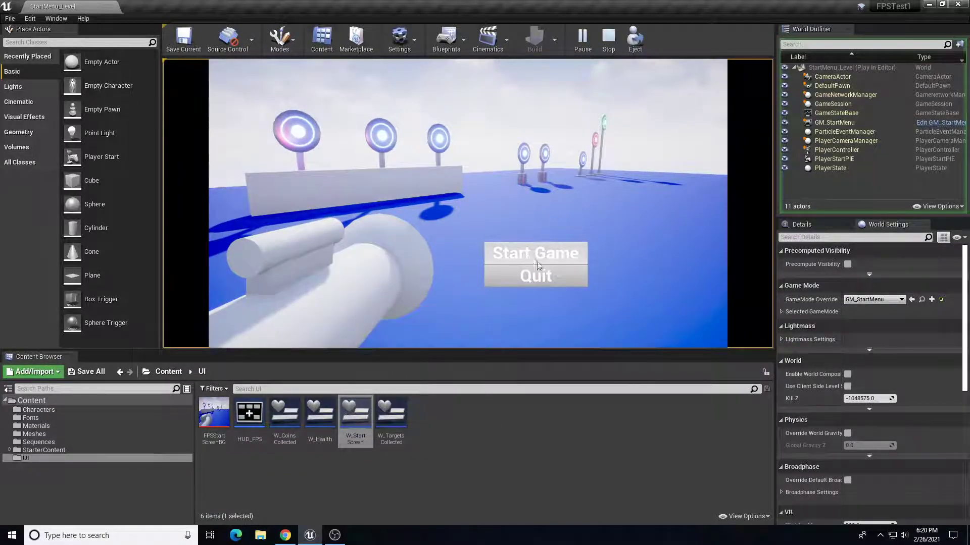
{"action": "left_click", "coordinate": [560, 262]}
{"action": "key", "text": "Escape"}
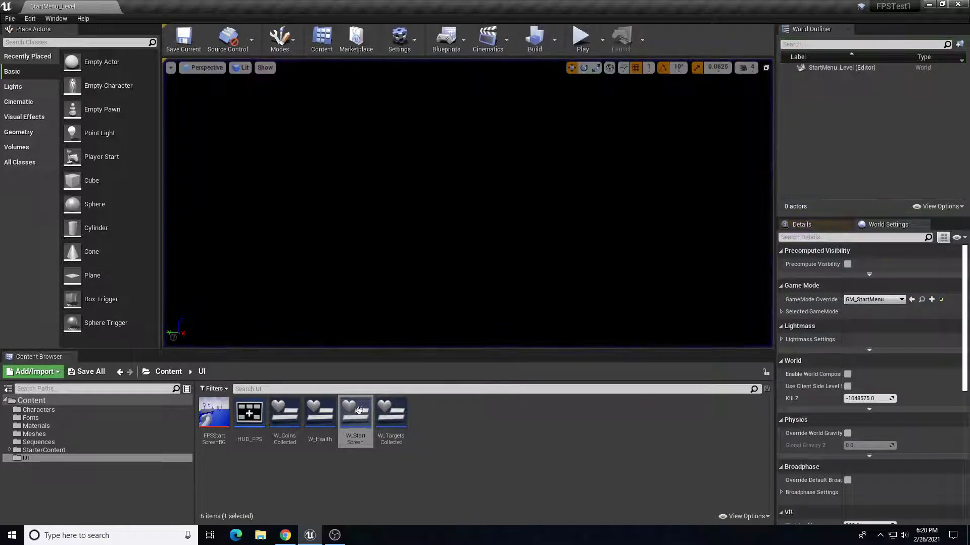
Step: Reopen the W_StartScreen widget and select the text of the Start Game button
{"action": "left_click", "coordinate": [353, 414]}
{"action": "double_click", "coordinate": [353, 414]}
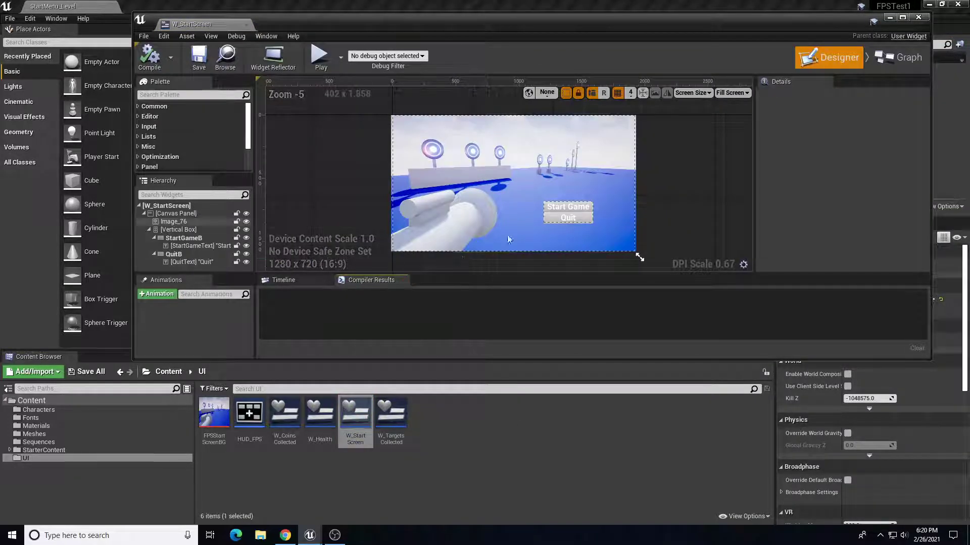
{"action": "left_click", "coordinate": [565, 206]}
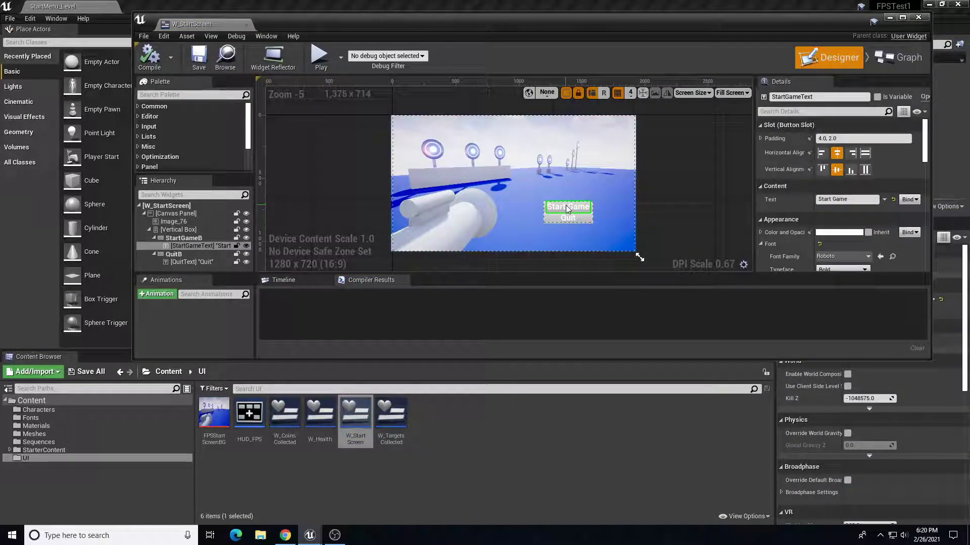
Step: Nudge the vertical box holding the Start Game and Quit buttons slightly, then compile, save and close the start screen widget
{"action": "left_click", "coordinate": [178, 229]}
{"action": "left_click_drag", "start_coordinate": [573, 216], "coordinate": [579, 214]}
{"action": "left_click", "coordinate": [150, 56]}
{"action": "left_click", "coordinate": [194, 55]}
{"action": "left_click", "coordinate": [918, 17]}
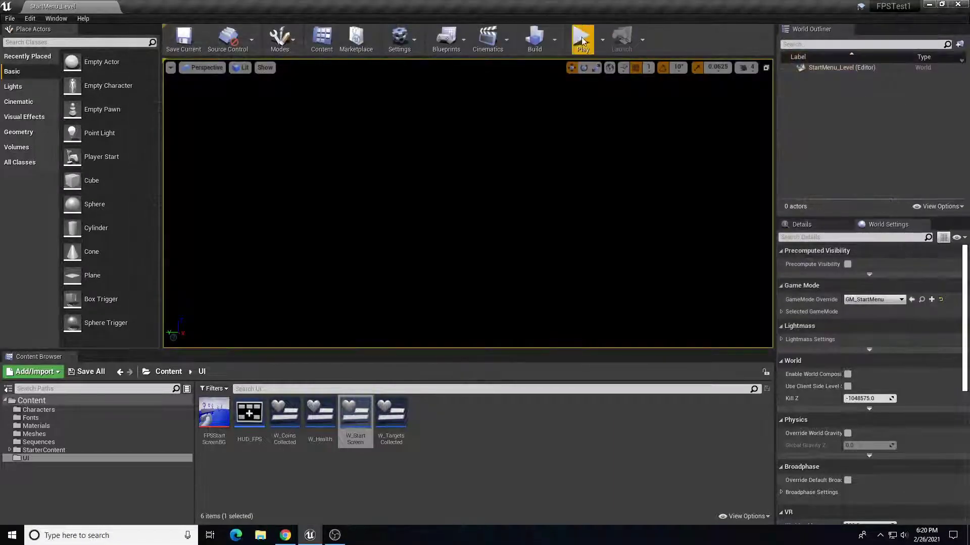
Step: Play the start menu level to check the Start Game and Quit buttons, and stop the preview
{"action": "left_click", "coordinate": [582, 40]}
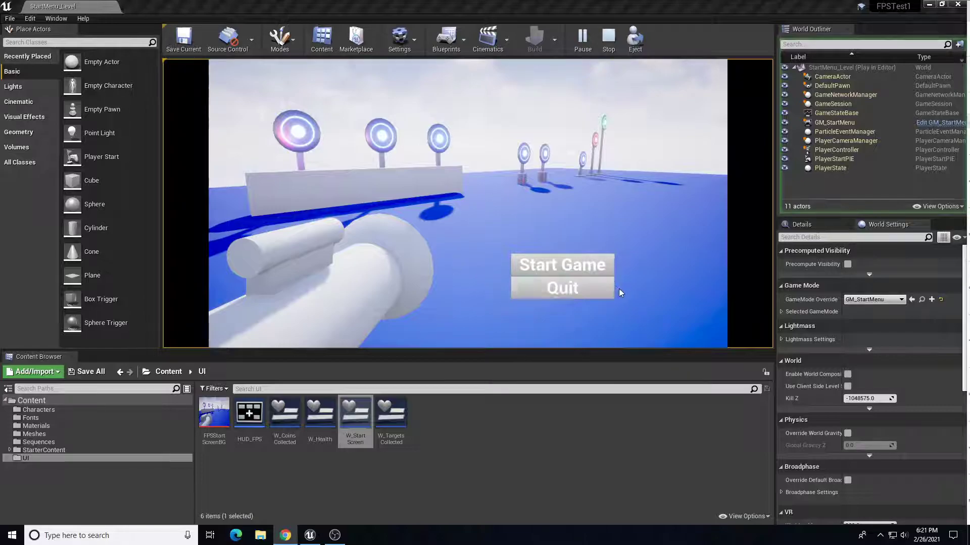
{"action": "left_click", "coordinate": [608, 38]}
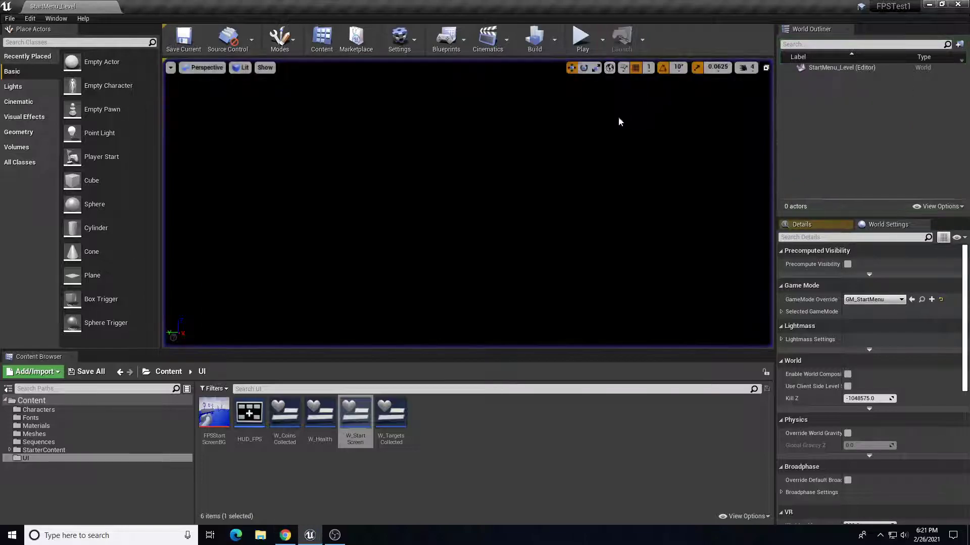
Step: Create a Widget Blueprint named W_GrameOverScreen in the UI folder and open it for editing
{"action": "right_click", "coordinate": [458, 425]}
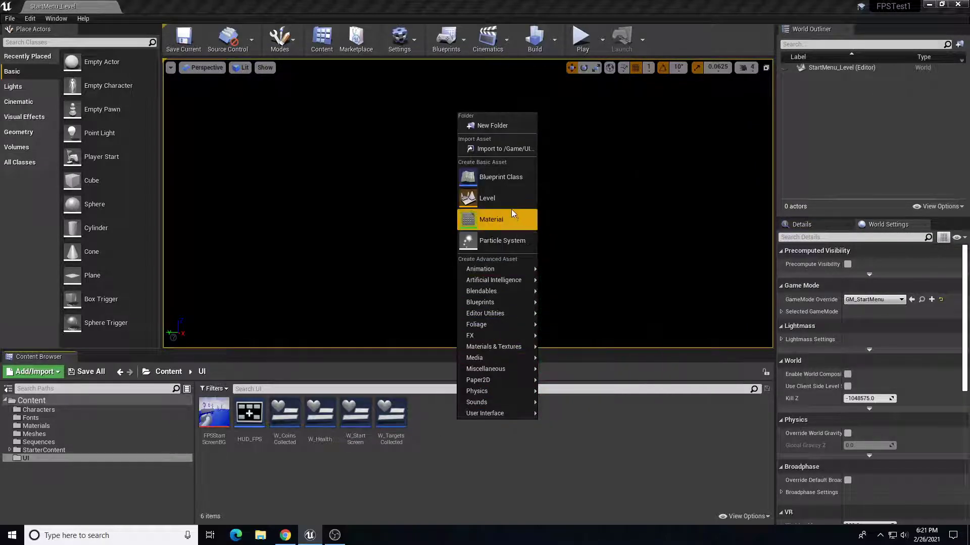
{"action": "mouse_move", "coordinate": [507, 414]}
{"action": "left_click", "coordinate": [553, 483]}
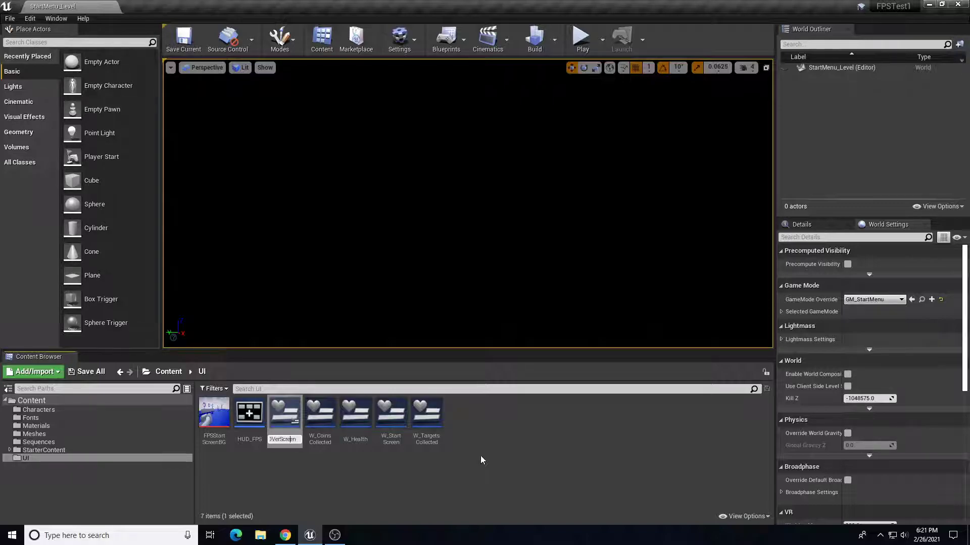
{"action": "key", "text": "Return"}
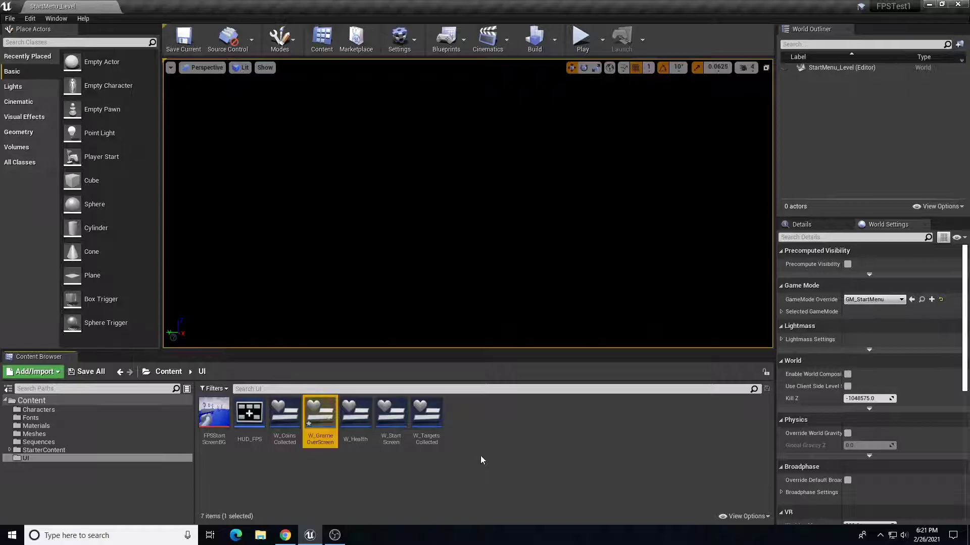
{"action": "double_click", "coordinate": [328, 414]}
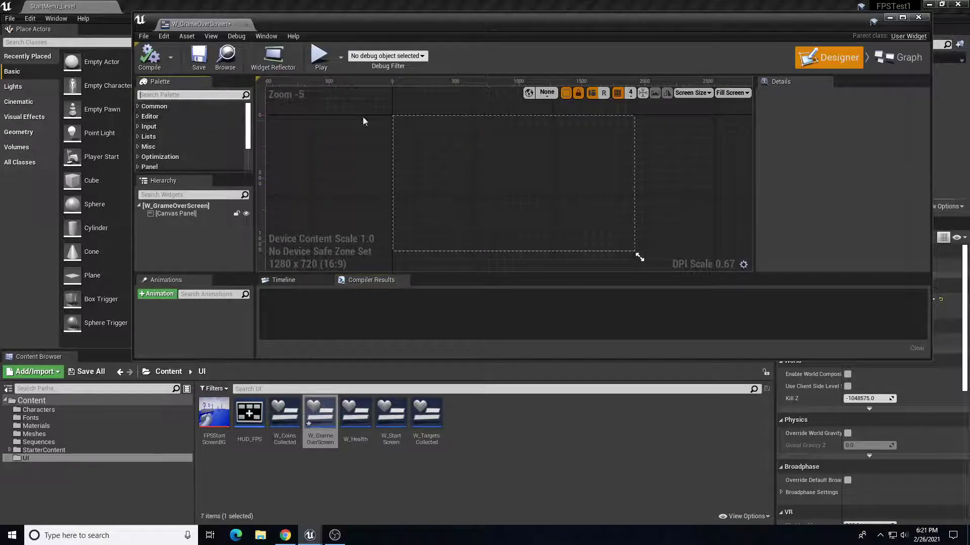
Step: Add an Image to the canvas panel and enlarge it to slightly more than the full screen area
{"action": "type", "text": "image"}
{"action": "left_click", "coordinate": [198, 119]}
{"action": "left_click_drag", "start_coordinate": [188, 202], "coordinate": [184, 212]}
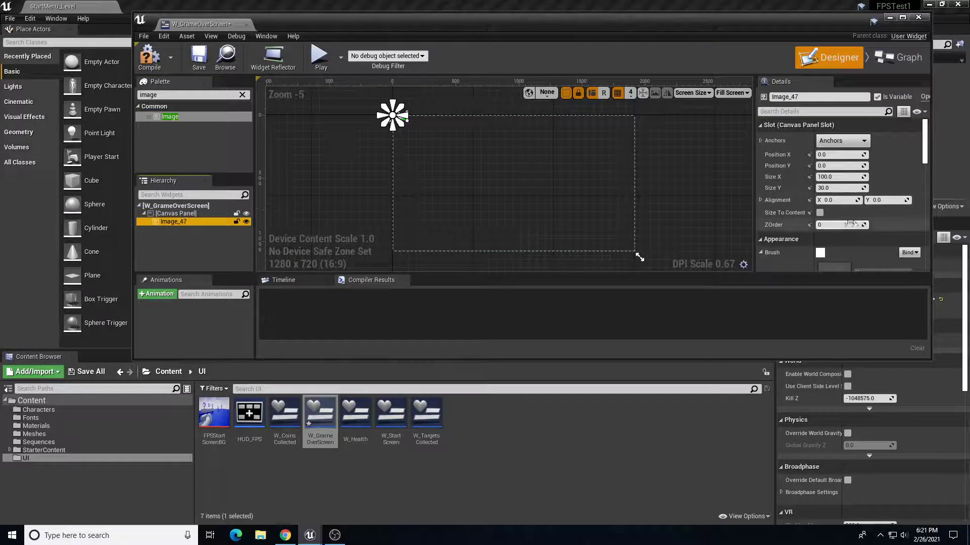
{"action": "scroll", "coordinate": [850, 216], "scroll_direction": "down", "scroll_amount": 3}
{"action": "scroll", "coordinate": [821, 142], "scroll_direction": "up", "scroll_amount": 2}
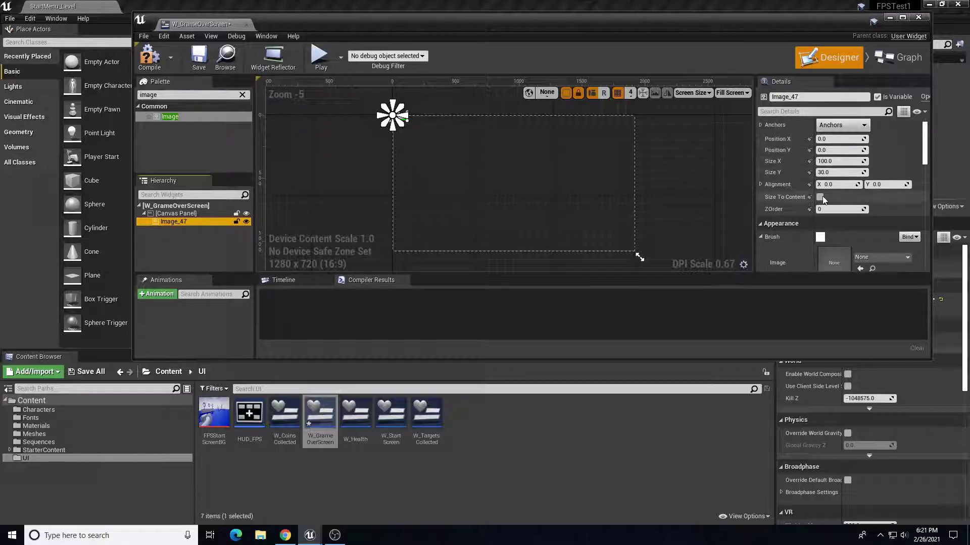
{"action": "mouse_move", "coordinate": [841, 161]}
{"action": "left_mouse_down"}
{"action": "mouse_move", "coordinate": [881, 161]}
{"action": "mouse_move", "coordinate": [829, 162]}
{"action": "mouse_move", "coordinate": [846, 162]}
{"action": "mouse_move", "coordinate": [829, 172]}
{"action": "mouse_move", "coordinate": [858, 172]}
{"action": "mouse_move", "coordinate": [844, 172]}
{"action": "left_mouse_up"}
{"action": "scroll", "coordinate": [823, 212], "scroll_direction": "down", "scroll_amount": 2}
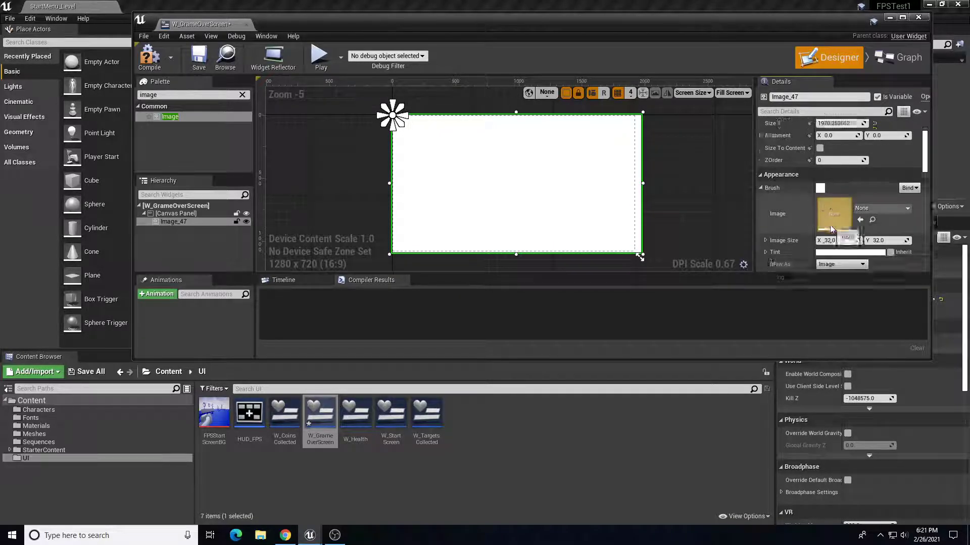
Step: Set the background image's brush tint to a dark navy blue, about hex sRGB 211D35
{"action": "left_click", "coordinate": [828, 237]}
{"action": "left_click_drag", "start_coordinate": [756, 287], "coordinate": [755, 357]}
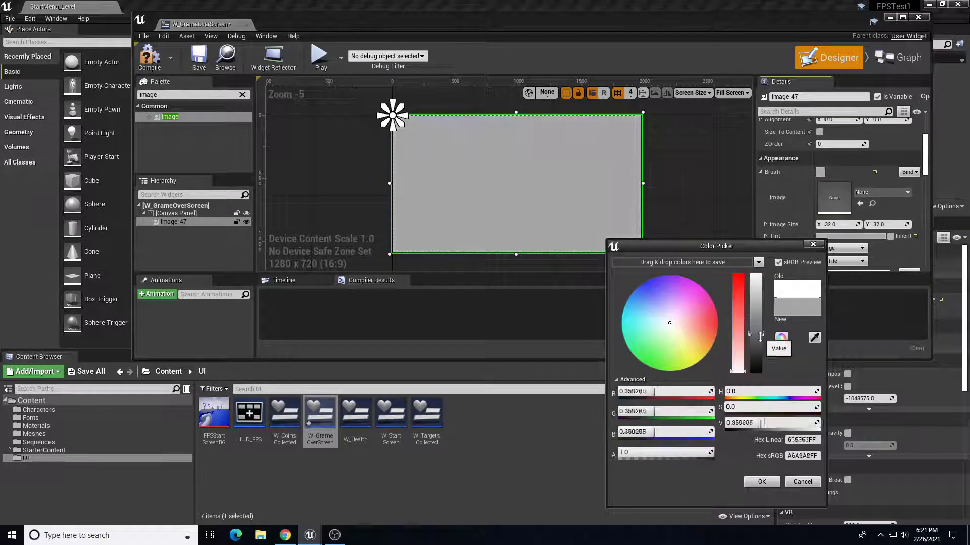
{"action": "left_click", "coordinate": [657, 294]}
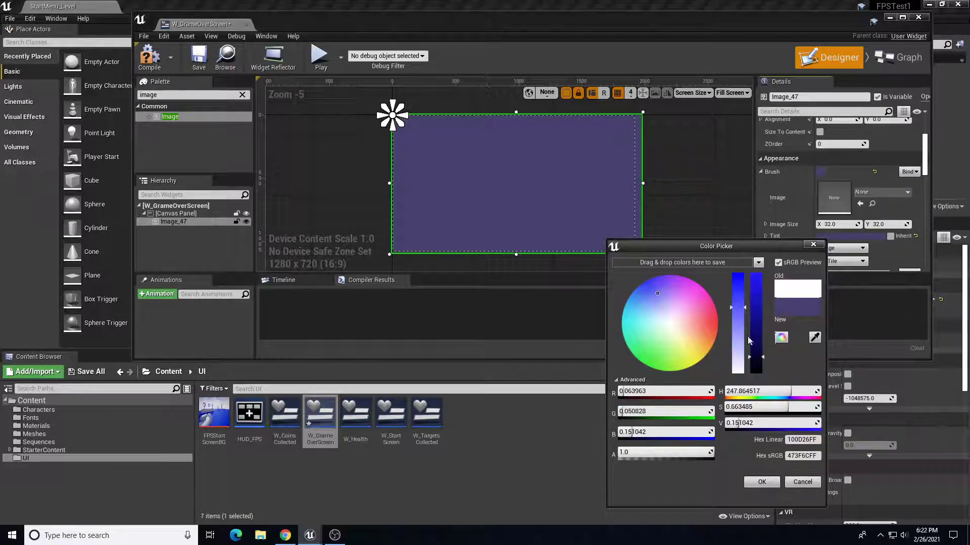
{"action": "left_click_drag", "start_coordinate": [759, 359], "coordinate": [752, 369]}
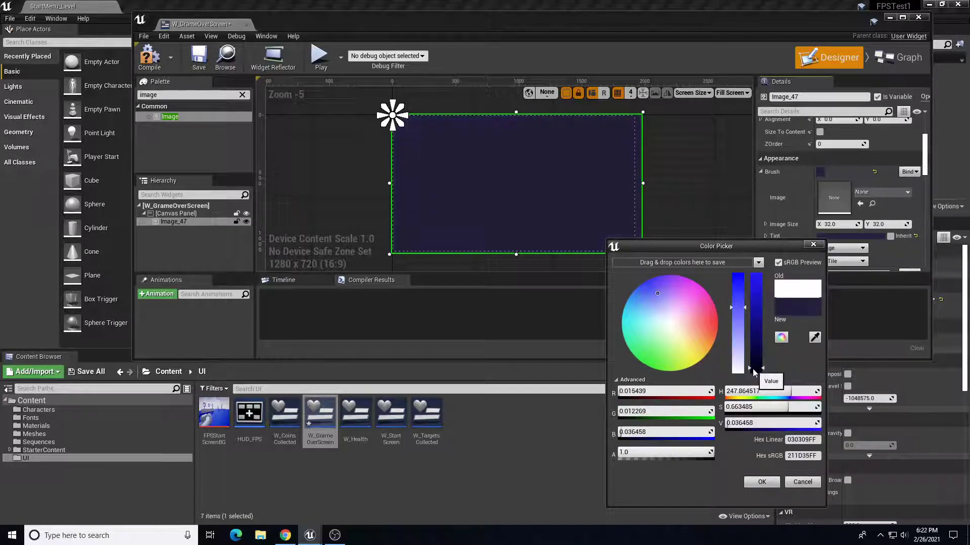
{"action": "left_click", "coordinate": [762, 482]}
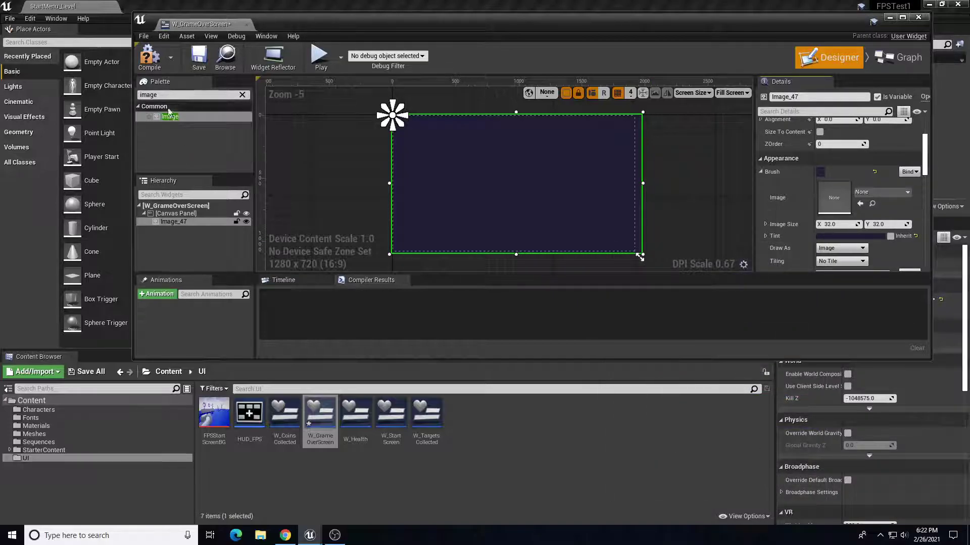
Step: Add a Horizontal Box to the canvas panel and place a Text widget inside it
{"action": "left_click", "coordinate": [242, 95]}
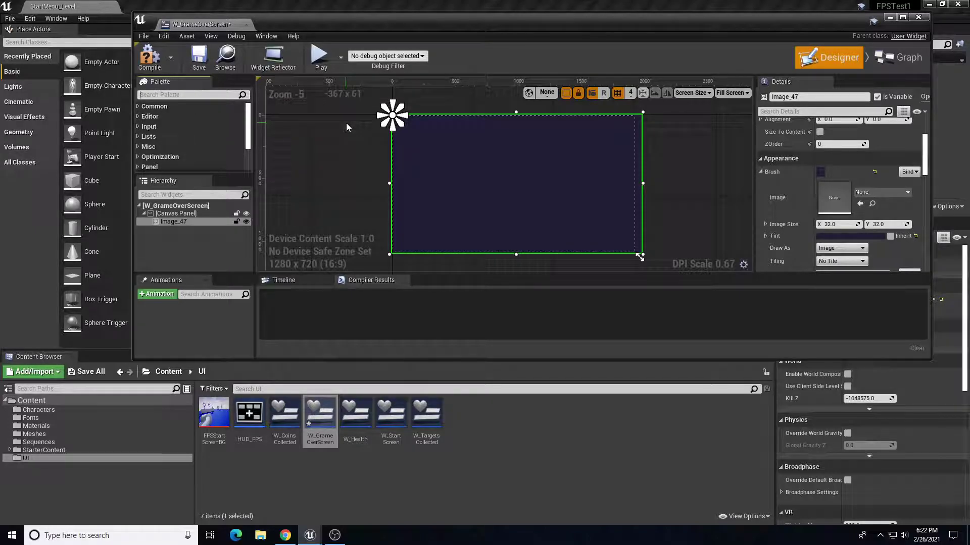
{"action": "type", "text": "hori"}
{"action": "left_click", "coordinate": [183, 118]}
{"action": "left_click_drag", "start_coordinate": [183, 118], "coordinate": [177, 210]}
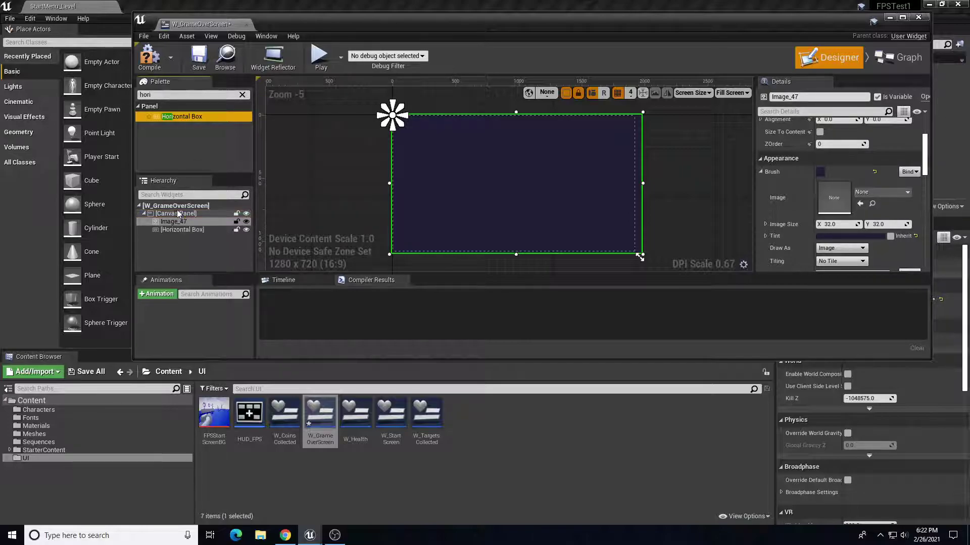
{"action": "double_click", "coordinate": [200, 96]}
{"action": "type", "text": "text"}
{"action": "left_click_drag", "start_coordinate": [167, 127], "coordinate": [184, 232]}
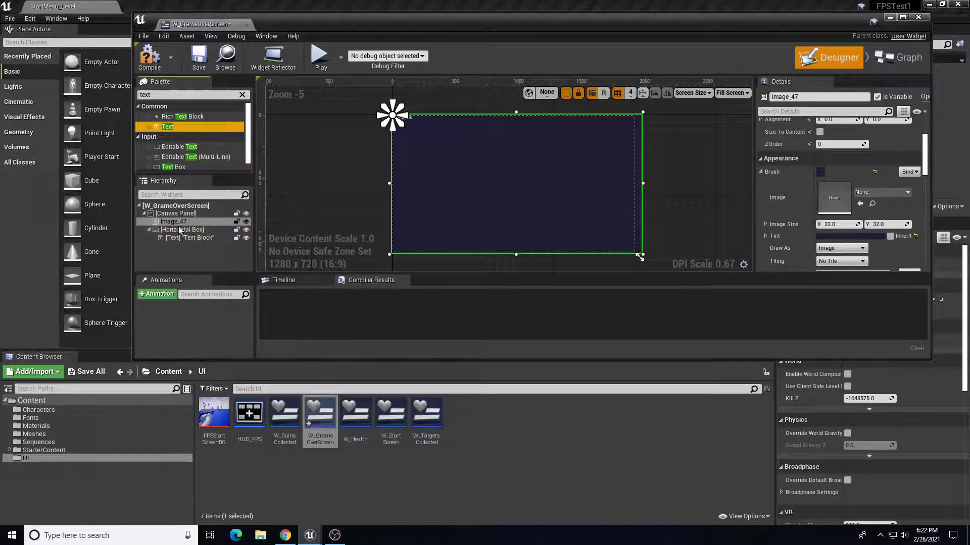
Step: Anchor the horizontal box to the canvas centre with centred alignment and set its X and Y position to 0
{"action": "left_click", "coordinate": [182, 230]}
{"action": "scroll", "coordinate": [822, 181], "scroll_direction": "up", "scroll_amount": 3}
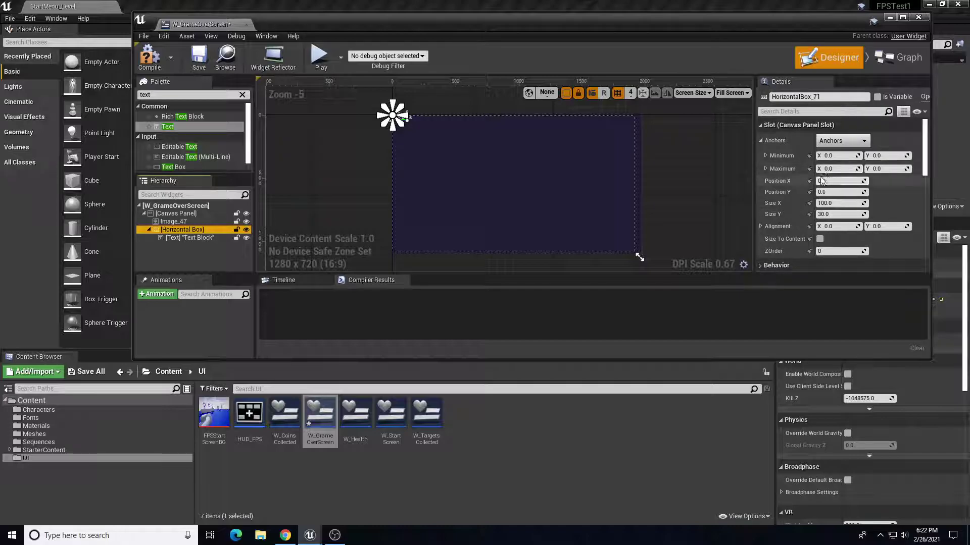
{"action": "left_click", "coordinate": [842, 140]}
{"action": "left_click", "coordinate": [874, 204], "text": "ctrl+shift"}
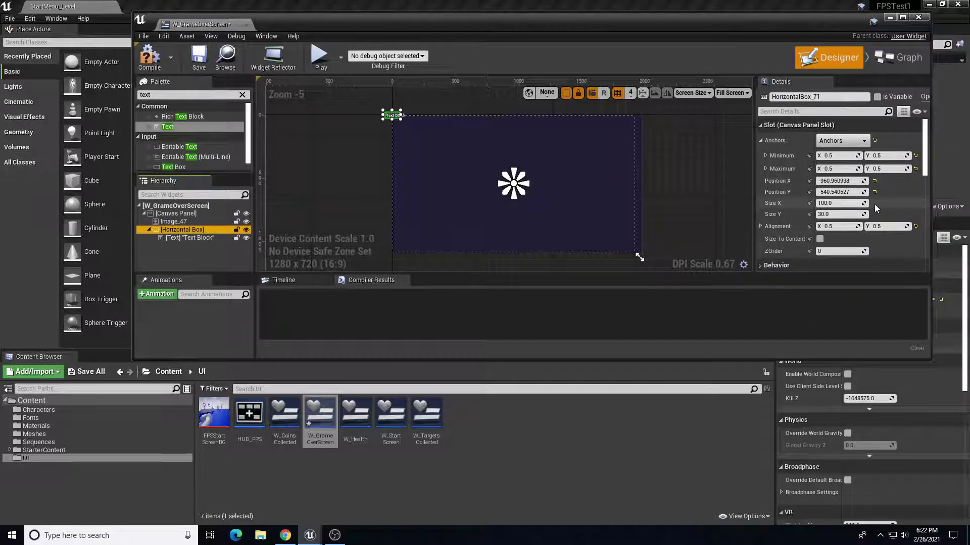
{"action": "left_click", "coordinate": [838, 180]}
{"action": "type", "text": "0"}
{"action": "key", "text": "Tab"}
{"action": "type", "text": "0"}
{"action": "key", "text": "Return"}
Step: Enlarge the horizontal box to about 450 by 138
{"action": "scroll", "coordinate": [484, 167], "scroll_direction": "up", "scroll_amount": 6}
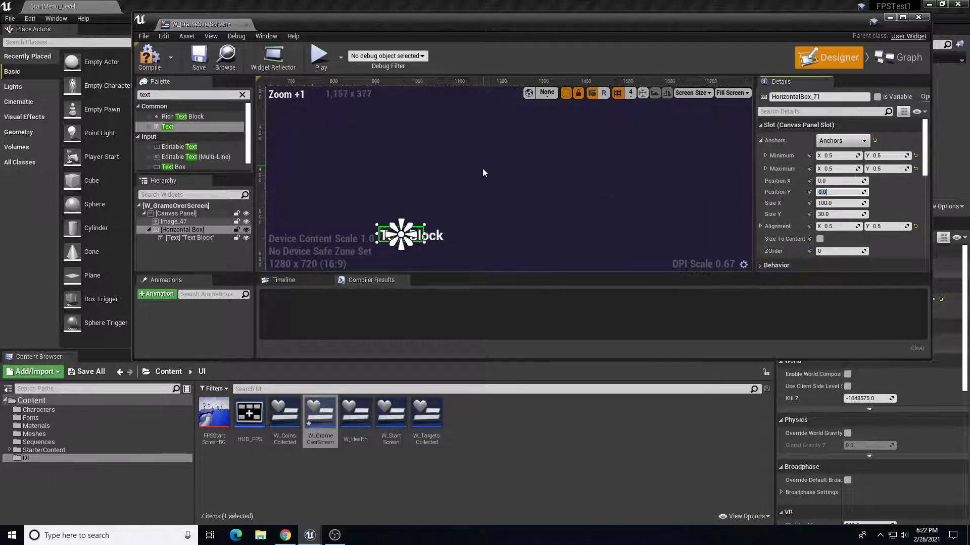
{"action": "left_click", "coordinate": [177, 230]}
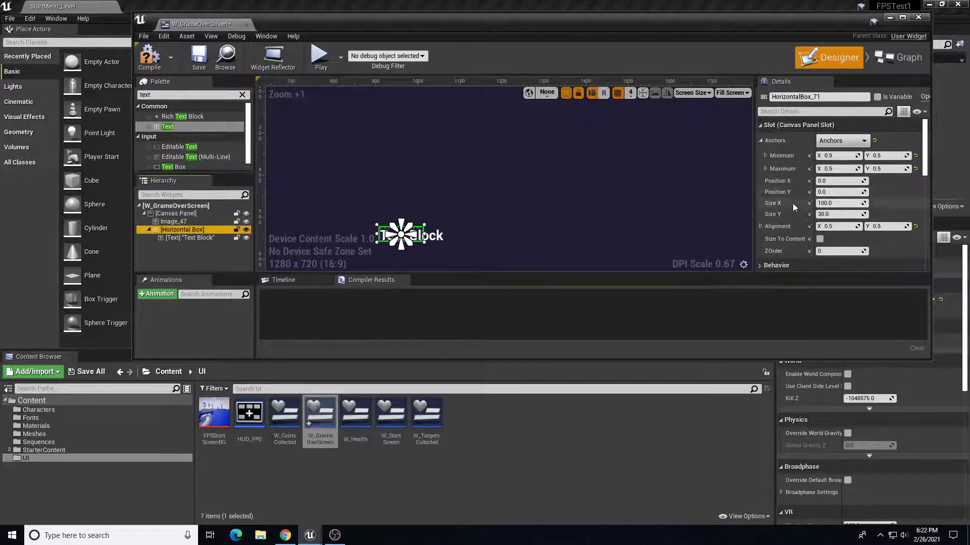
{"action": "left_click_drag", "start_coordinate": [833, 203], "coordinate": [866, 214]}
Step: Centre the text block horizontally and vertically within the horizontal box
{"action": "left_click", "coordinate": [201, 237]}
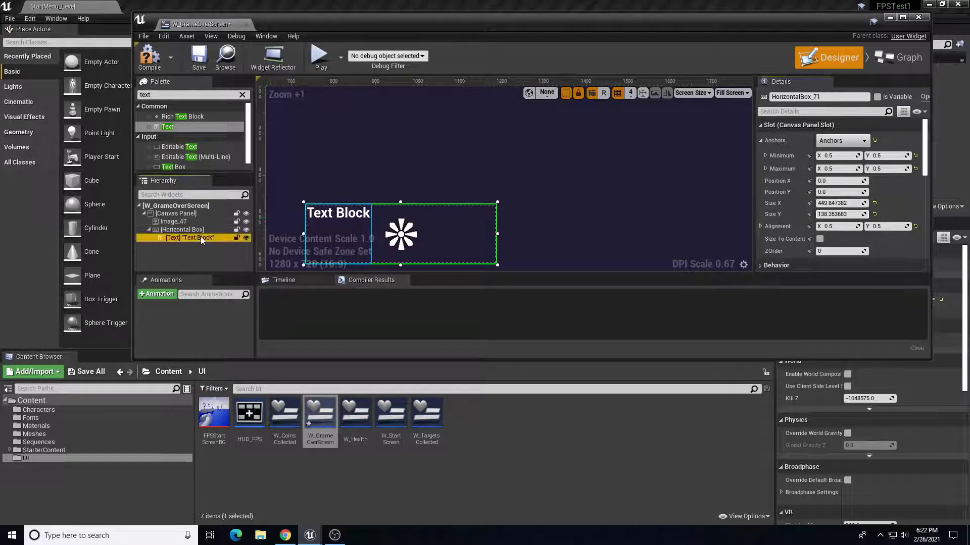
{"action": "scroll", "coordinate": [829, 202], "scroll_direction": "down", "scroll_amount": 5}
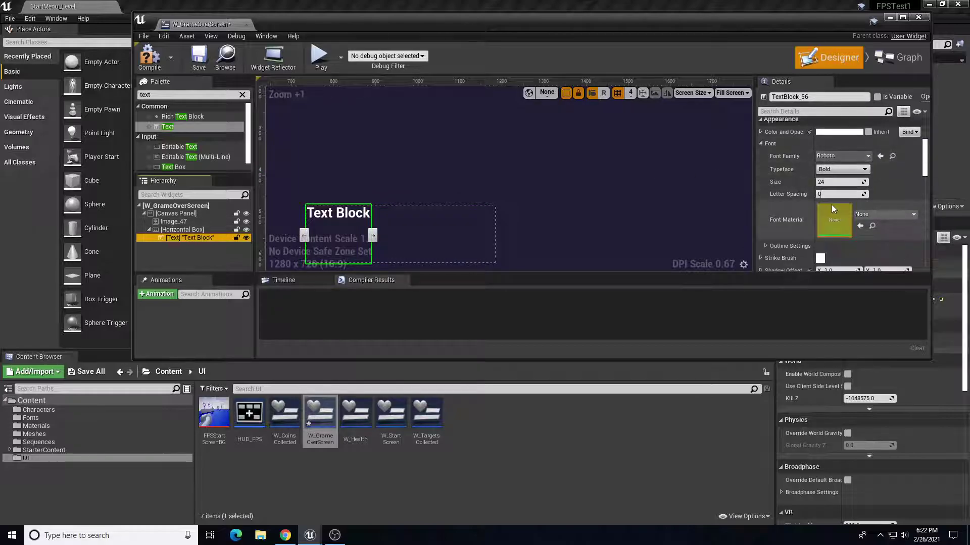
{"action": "scroll", "coordinate": [832, 205], "scroll_direction": "up", "scroll_amount": 5}
{"action": "left_click", "coordinate": [837, 159]}
{"action": "left_click", "coordinate": [837, 177]}
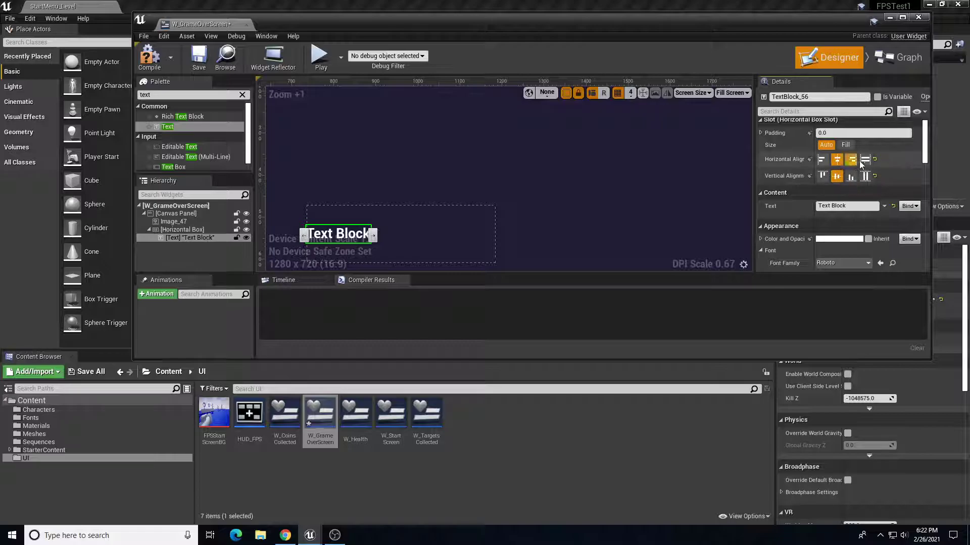
Step: Set the text block's font size to 64
{"action": "scroll", "coordinate": [859, 197], "scroll_direction": "down", "scroll_amount": 8}
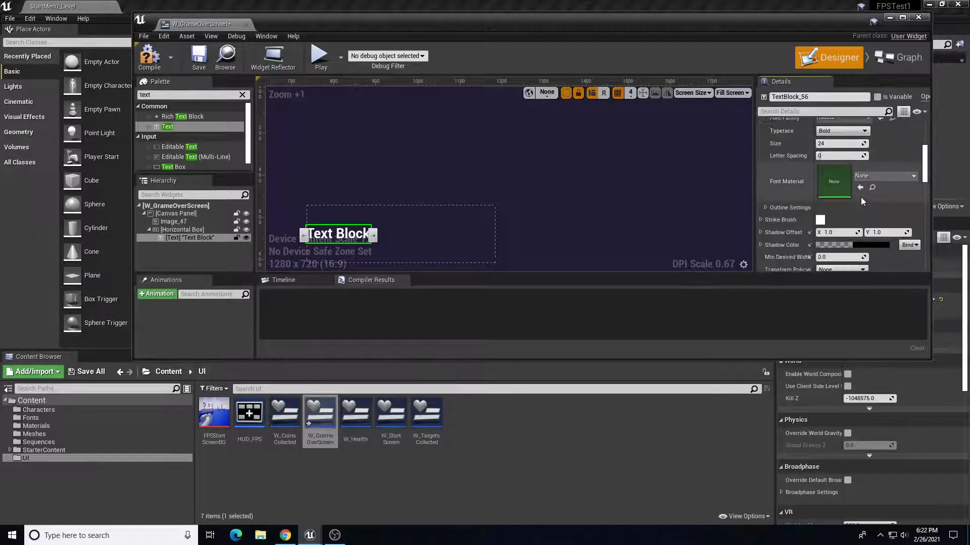
{"action": "scroll", "coordinate": [859, 198], "scroll_direction": "down", "scroll_amount": 2}
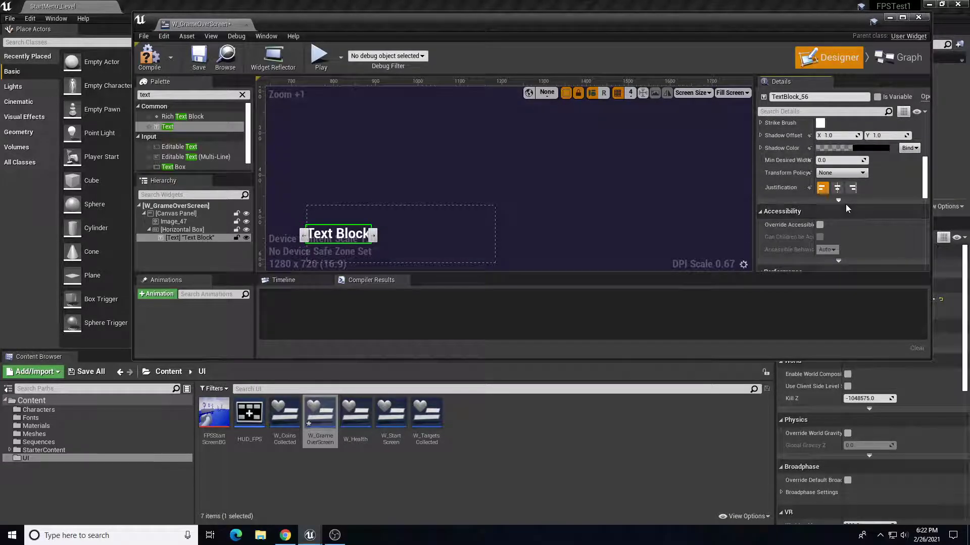
{"action": "scroll", "coordinate": [833, 202], "scroll_direction": "up", "scroll_amount": 4}
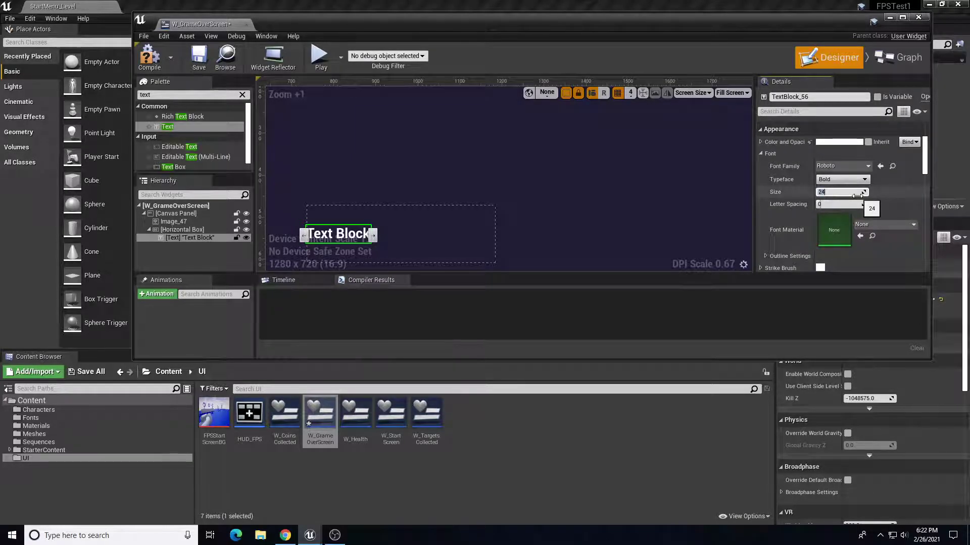
{"action": "key", "text": "Return"}
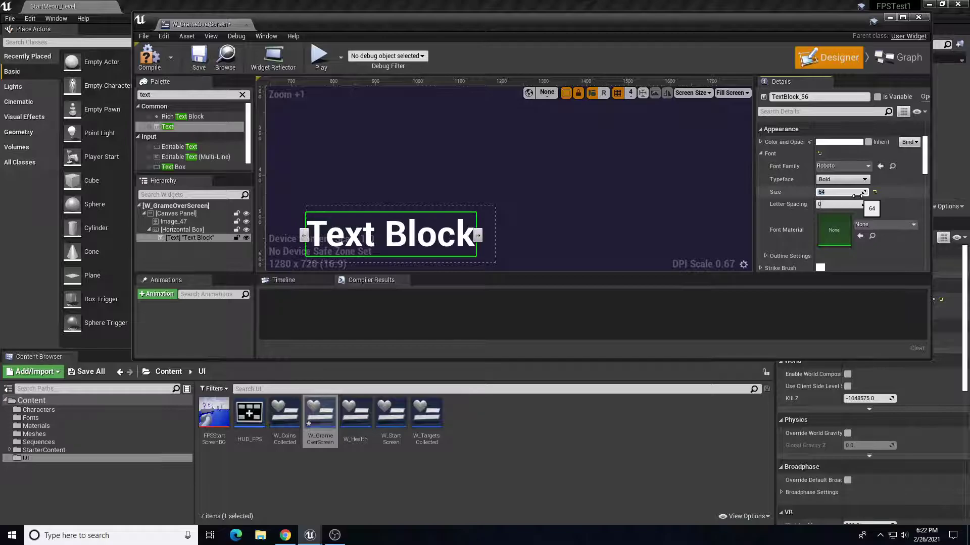
Step: Change the text block's content to "Congrats! Game Over!"
{"action": "scroll", "coordinate": [853, 194], "scroll_direction": "up", "scroll_amount": 3}
{"action": "left_click", "coordinate": [849, 190]}
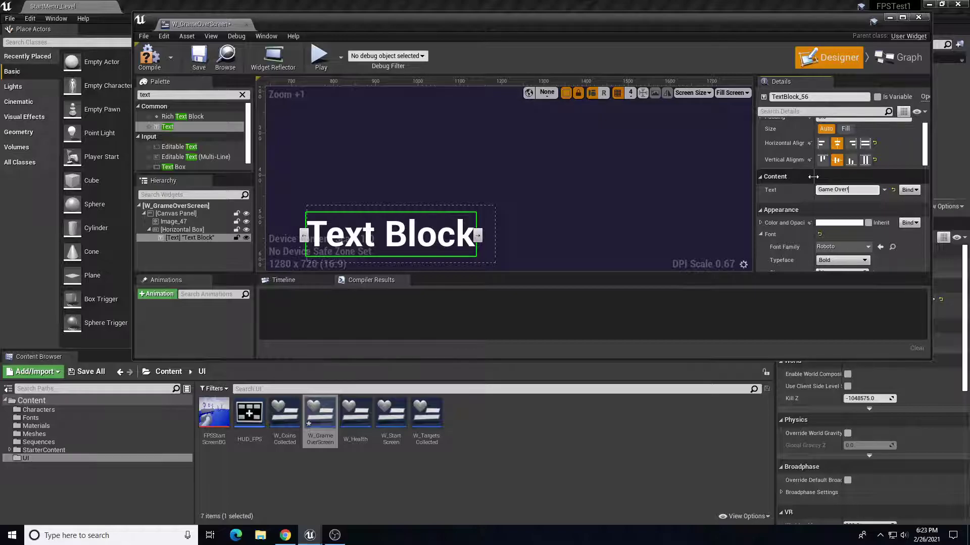
{"action": "scroll", "coordinate": [803, 230], "scroll_direction": "down", "scroll_amount": 1}
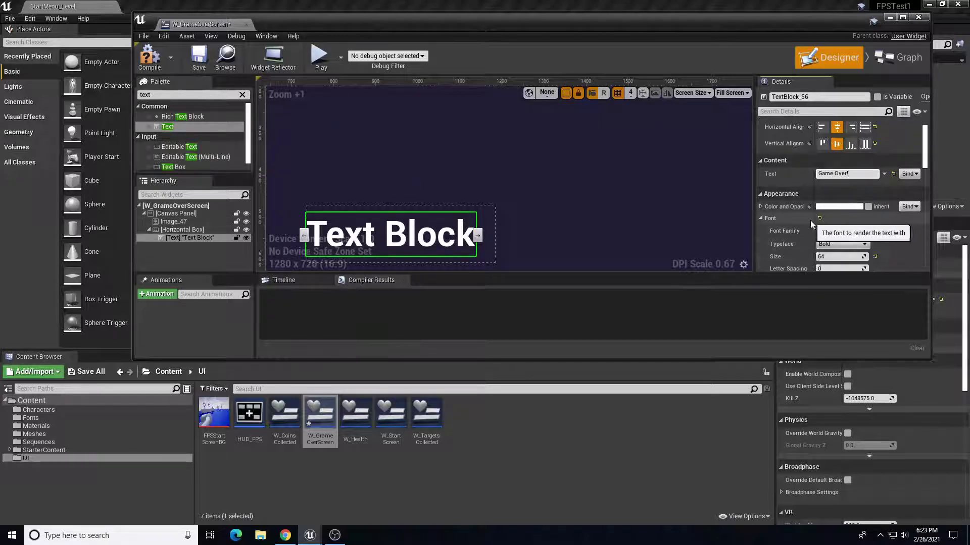
{"action": "left_click", "coordinate": [830, 173]}
{"action": "type", "text": "!"}
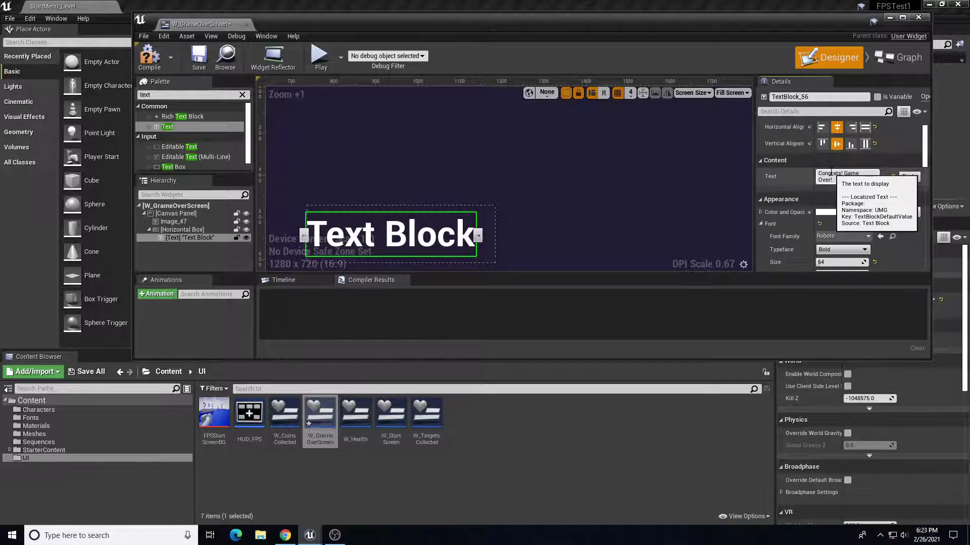
{"action": "left_click", "coordinate": [848, 220]}
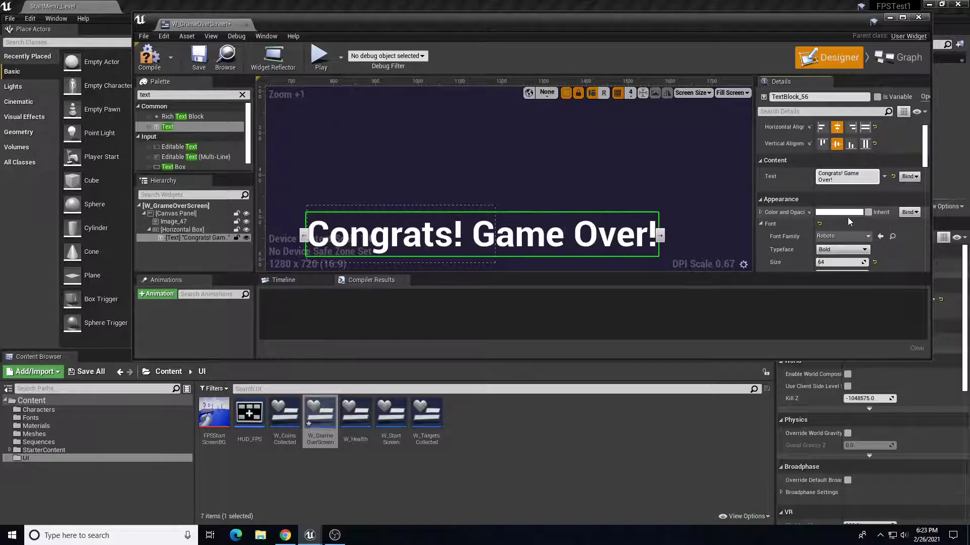
Step: Resize the horizontal box to about 874 by 111 to fit the text, and shift its Y position to about 1.06
{"action": "left_click", "coordinate": [182, 229]}
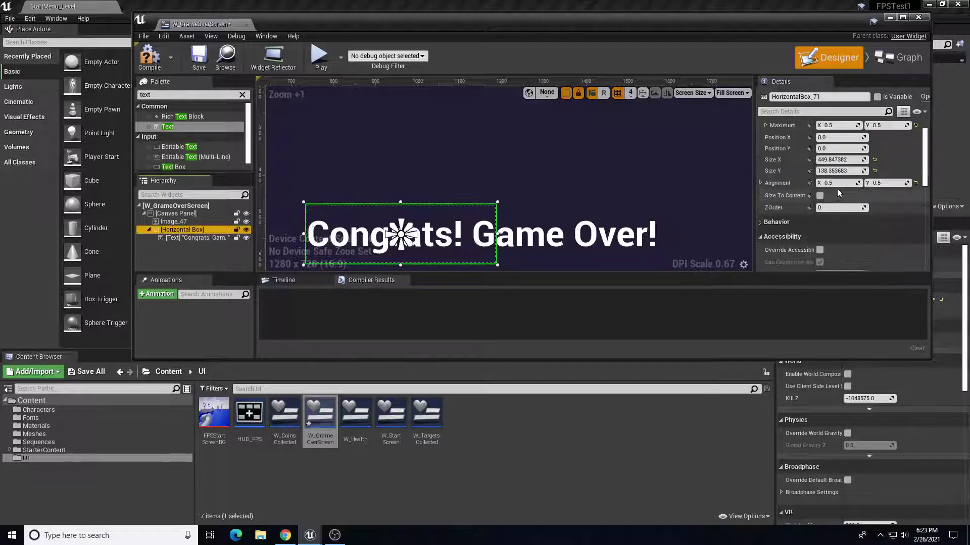
{"action": "scroll", "coordinate": [834, 194], "scroll_direction": "up", "scroll_amount": 1}
{"action": "left_click_drag", "start_coordinate": [840, 187], "coordinate": [939, 175]}
{"action": "scroll", "coordinate": [502, 197], "scroll_direction": "down", "scroll_amount": 4}
{"action": "scroll", "coordinate": [503, 197], "scroll_direction": "down", "scroll_amount": 1}
{"action": "scroll", "coordinate": [492, 201], "scroll_direction": "up", "scroll_amount": 1}
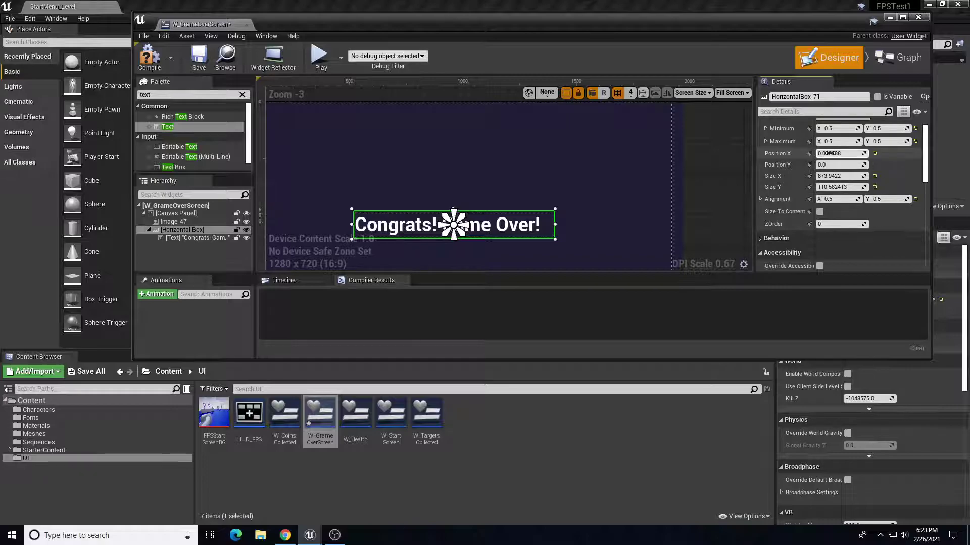
{"action": "left_click_drag", "start_coordinate": [834, 165], "coordinate": [846, 165]}
{"action": "left_click", "coordinate": [197, 231]}
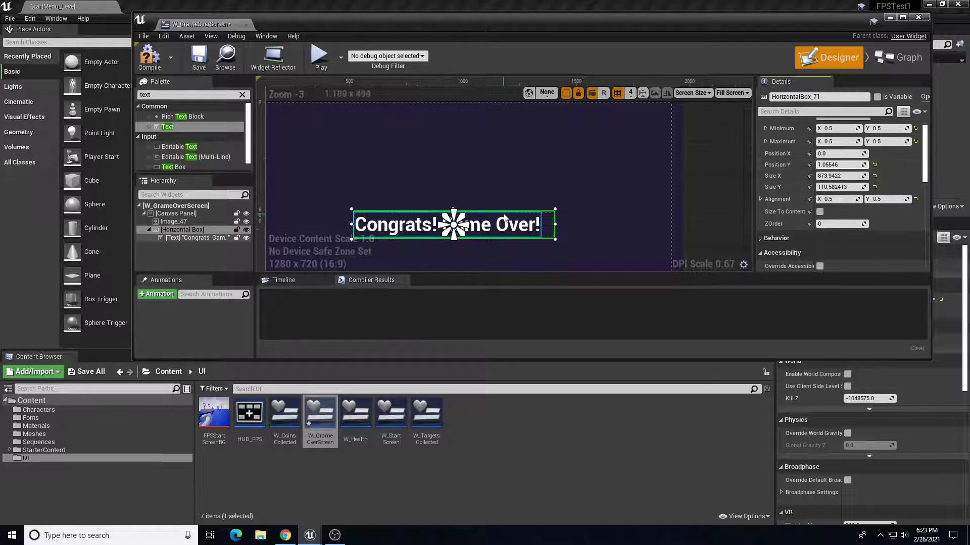
Step: Move the message's horizontal box up to a Y position of about -165 and add a Vertical Box to the canvas panel
{"action": "left_click_drag", "start_coordinate": [552, 220], "coordinate": [540, 178]}
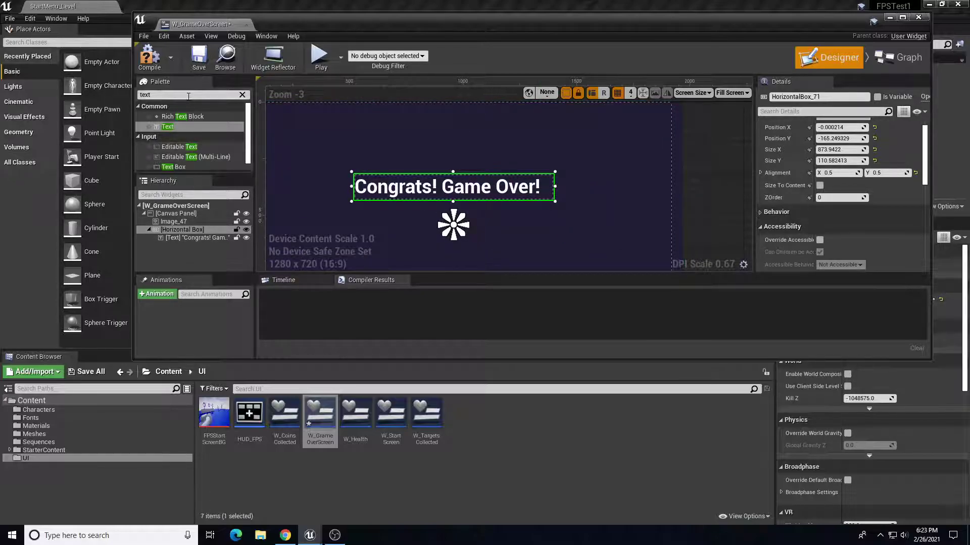
{"action": "type", "text": "verti"}
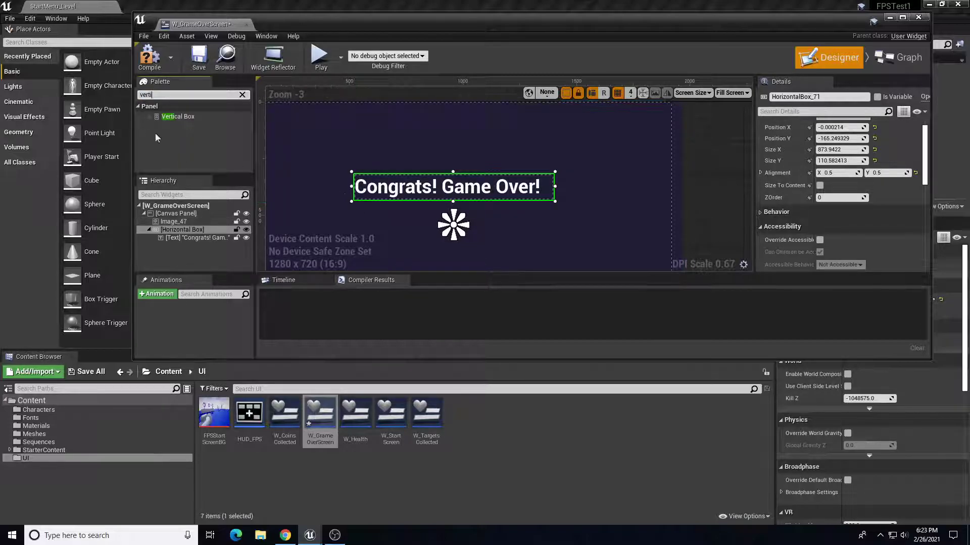
{"action": "left_click_drag", "start_coordinate": [176, 117], "coordinate": [173, 215]}
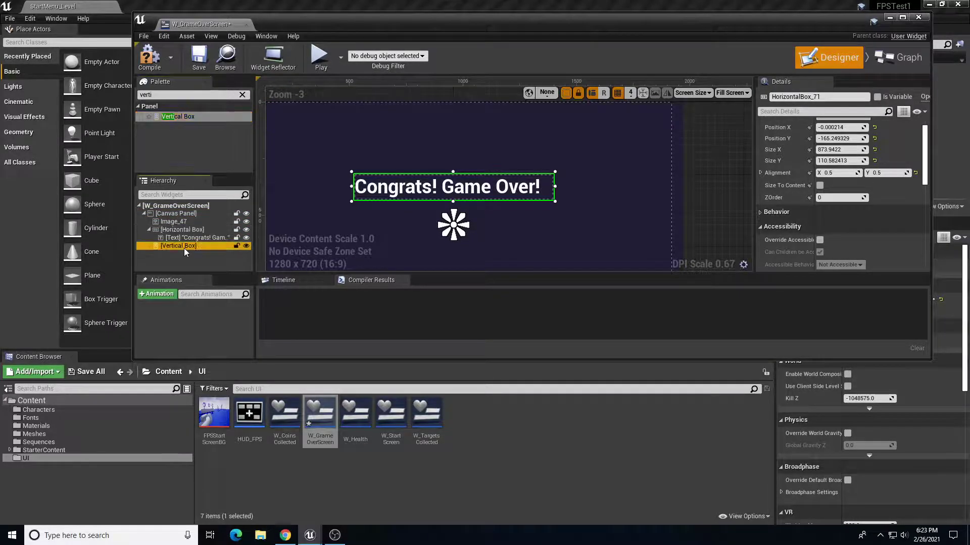
Step: Anchor the vertical box to the canvas centre with its position at 0, 0 and size it to about 591 by 176
{"action": "scroll", "coordinate": [435, 217], "scroll_direction": "down", "scroll_amount": 3}
{"action": "scroll", "coordinate": [435, 217], "scroll_direction": "up", "scroll_amount": 2}
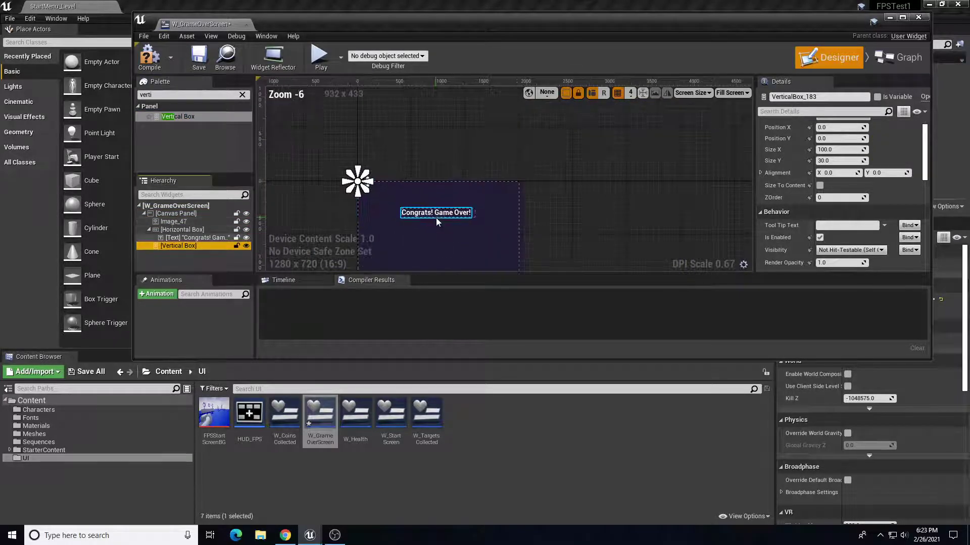
{"action": "scroll", "coordinate": [868, 152], "scroll_direction": "up", "scroll_amount": 2}
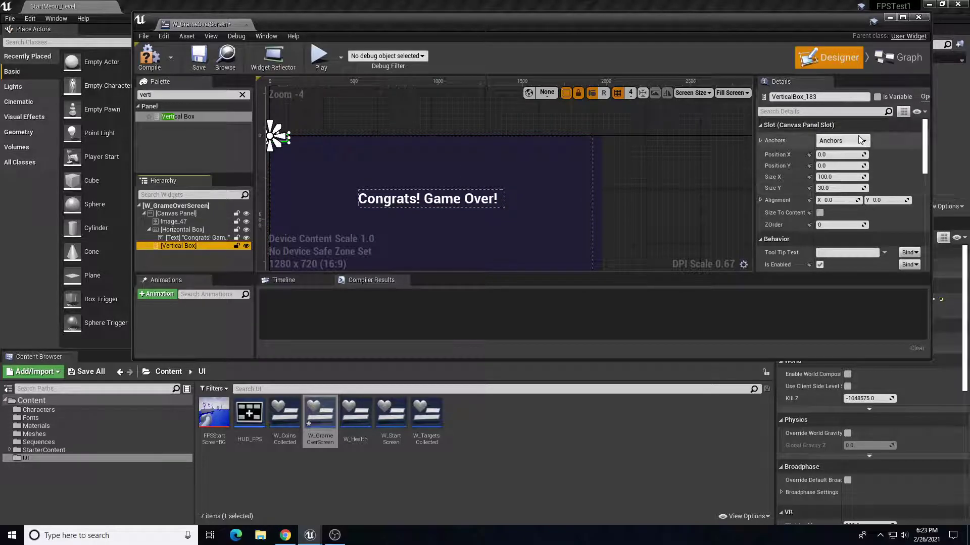
{"action": "left_click", "coordinate": [842, 140]}
{"action": "left_click", "coordinate": [867, 202], "text": "ctrl+shift"}
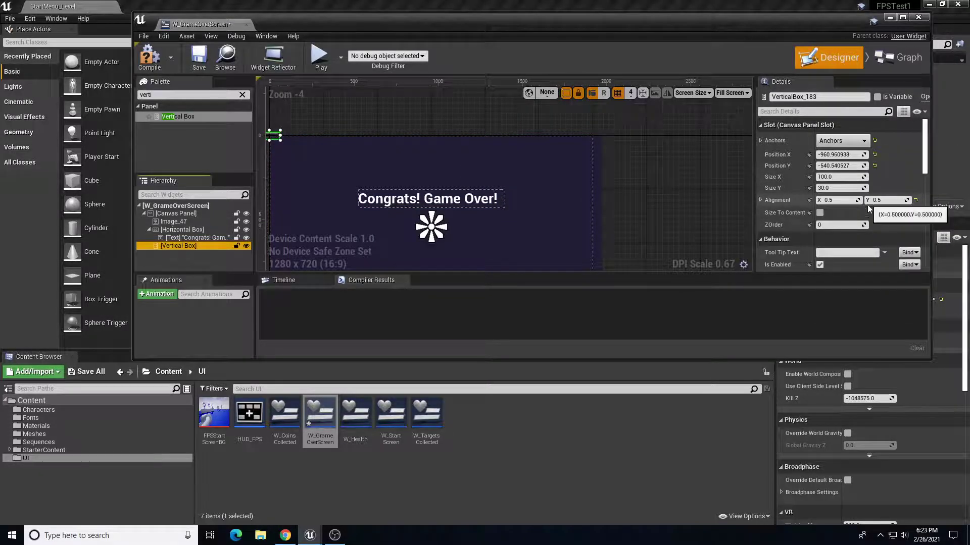
{"action": "left_click", "coordinate": [851, 154]}
{"action": "type", "text": "0"}
{"action": "key", "text": "Tab"}
{"action": "type", "text": "0"}
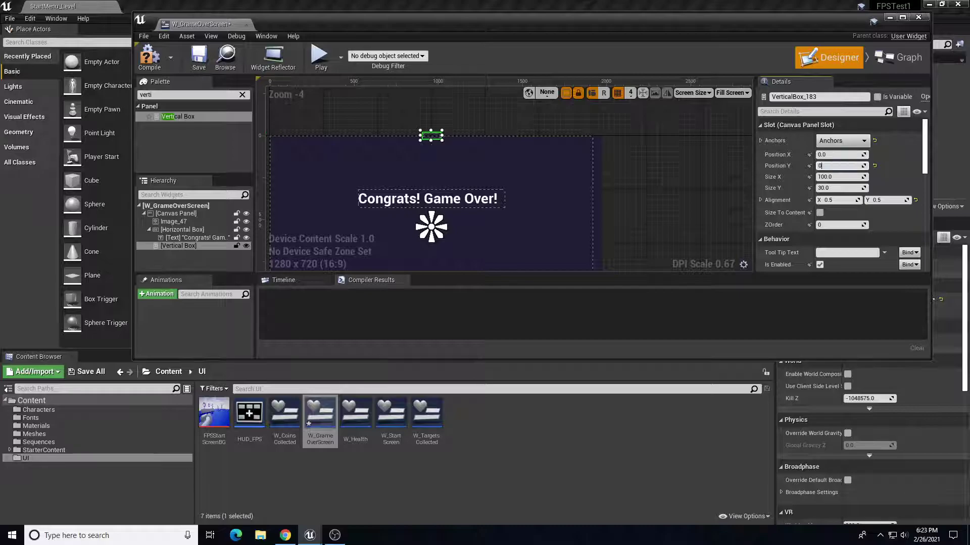
{"action": "left_click_drag", "start_coordinate": [828, 176], "coordinate": [854, 188]}
Step: Add a Button inside the vertical box and rename it RestartB
{"action": "left_click", "coordinate": [242, 95]}
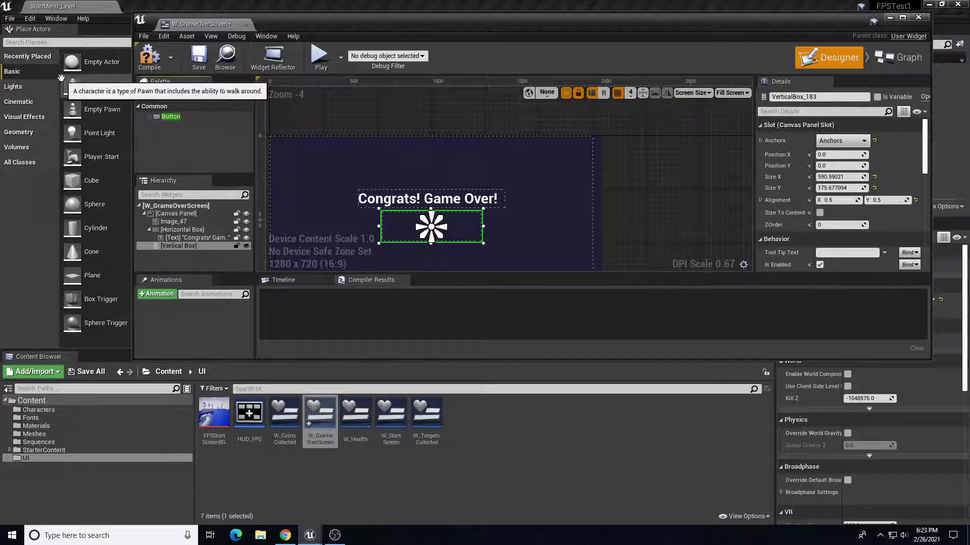
{"action": "left_click_drag", "start_coordinate": [170, 117], "coordinate": [174, 246]}
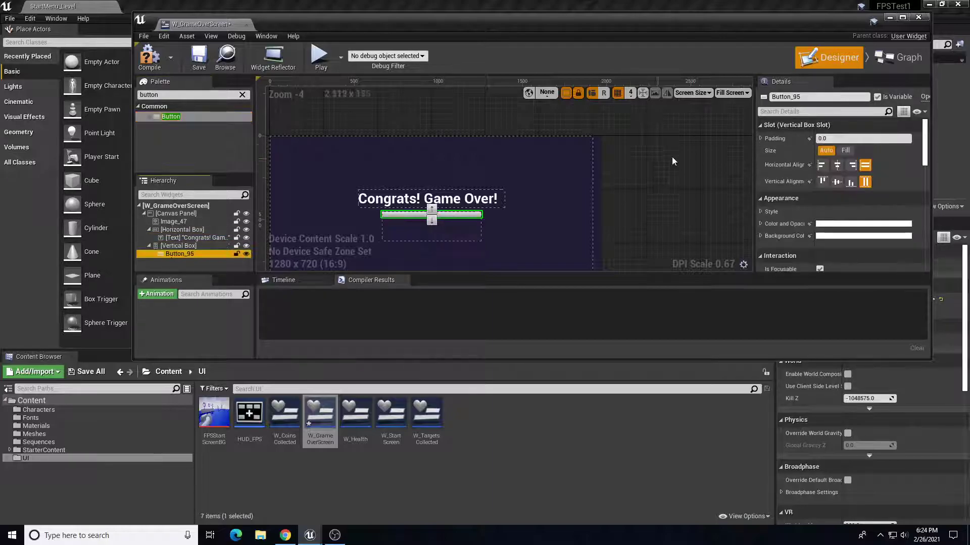
{"action": "left_click", "coordinate": [815, 96]}
{"action": "type", "text": "Rest"}
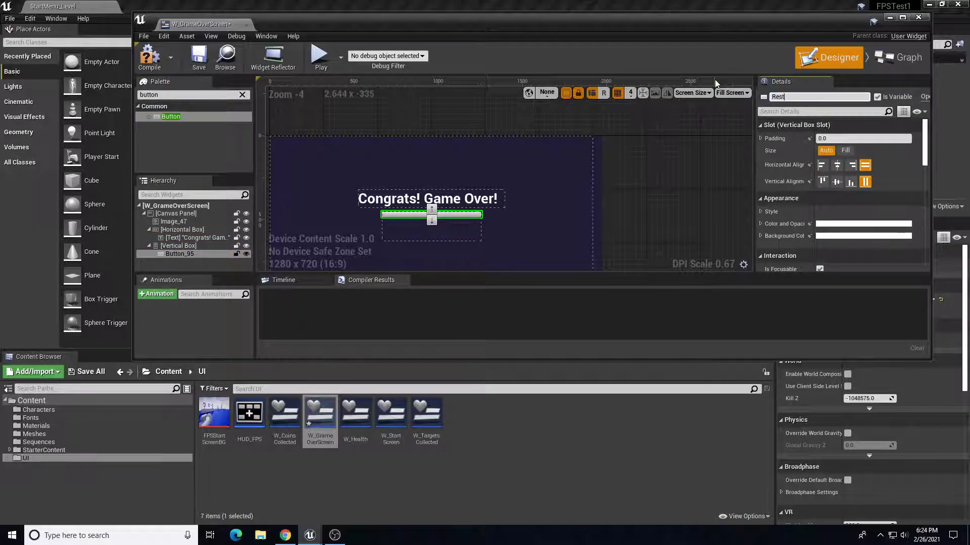
{"action": "type", "text": "artB"}
{"action": "key", "text": "Return"}
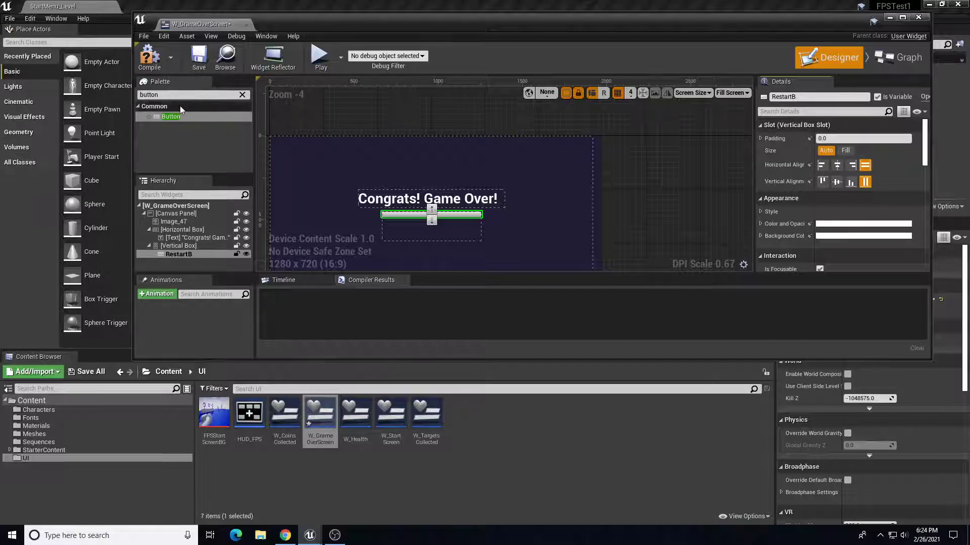
Step: Add a second Button inside the vertical box and rename it QuitB
{"action": "left_click_drag", "start_coordinate": [175, 117], "coordinate": [193, 263]}
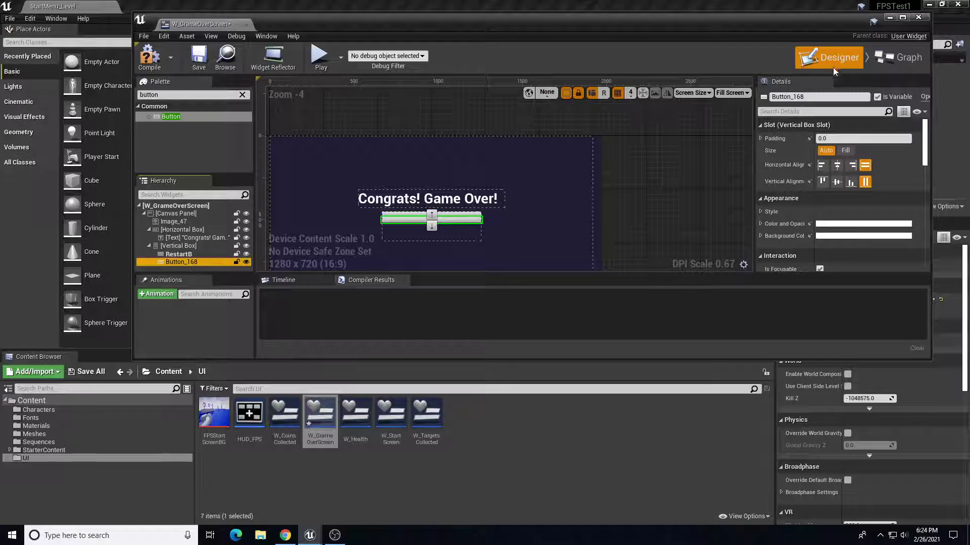
{"action": "left_click", "coordinate": [822, 97]}
{"action": "type", "text": "Quit"}
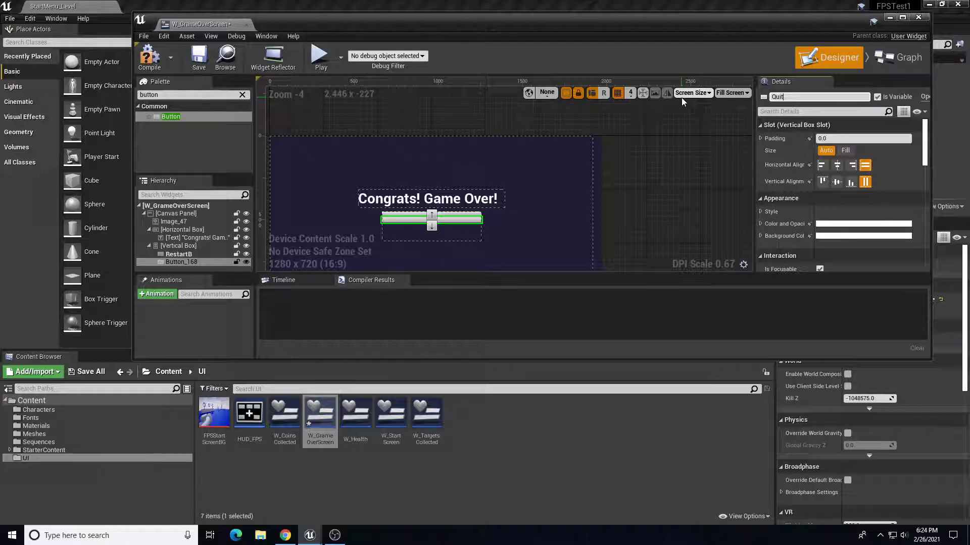
{"action": "type", "text": "B"}
{"action": "key", "text": "Return"}
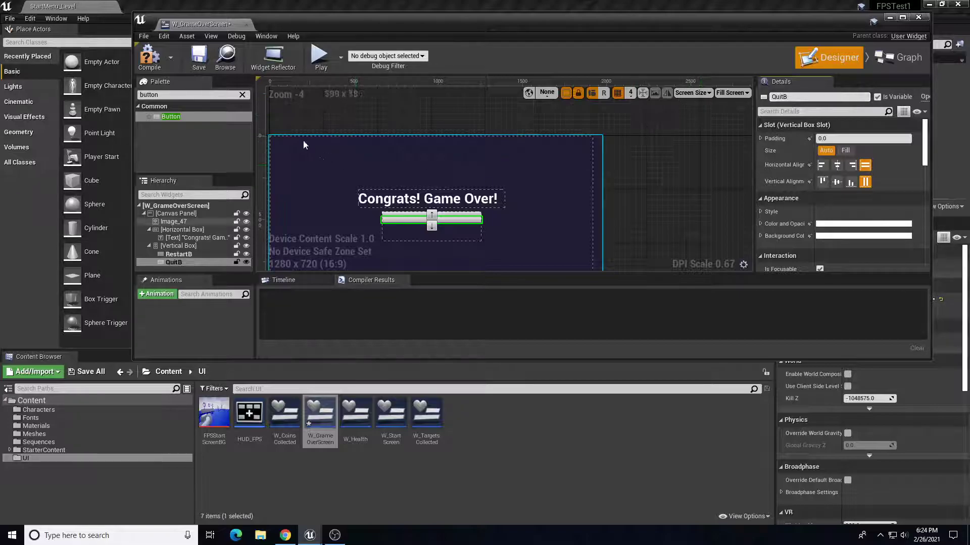
Step: Add a third Button inside the vertical box and rename it StartMenuB
{"action": "left_click_drag", "start_coordinate": [171, 116], "coordinate": [188, 253]}
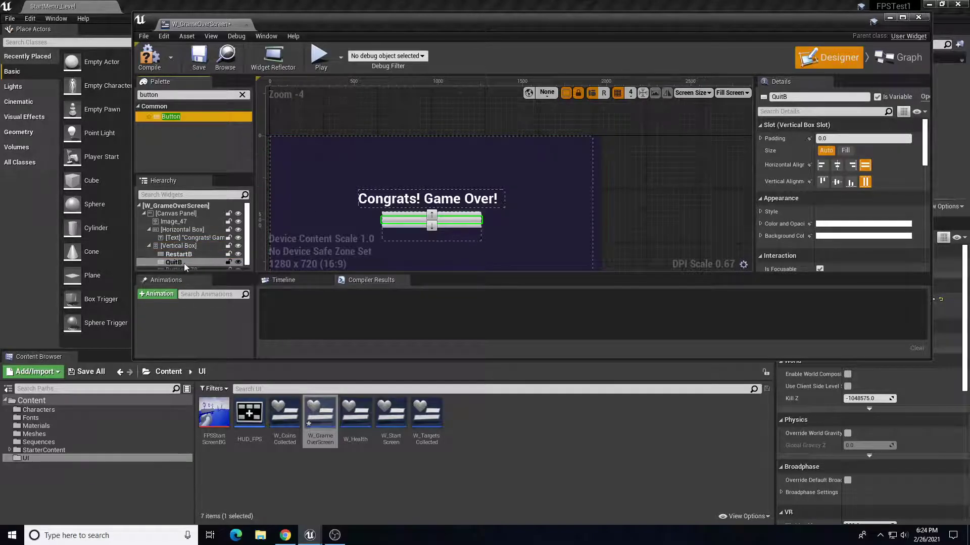
{"action": "type", "text": "StartMenu"}
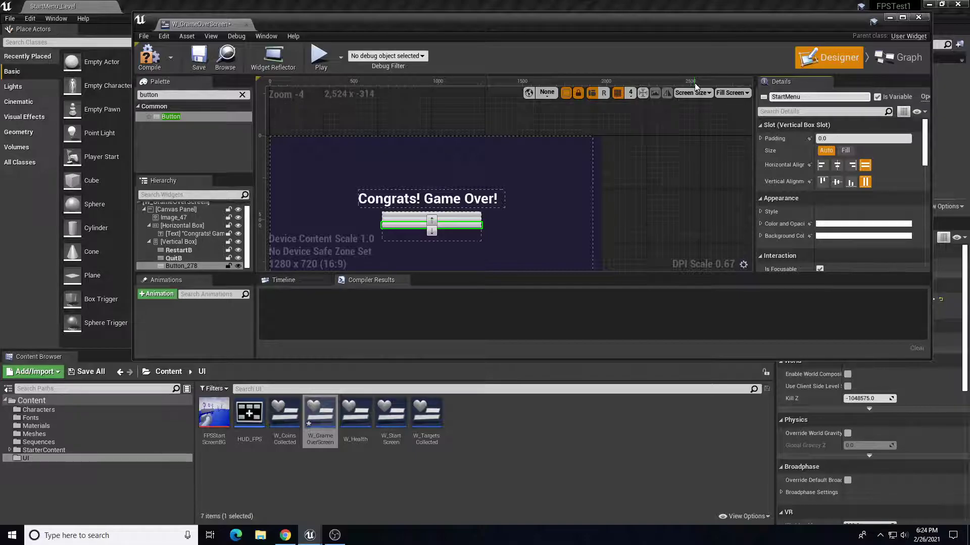
{"action": "type", "text": "B"}
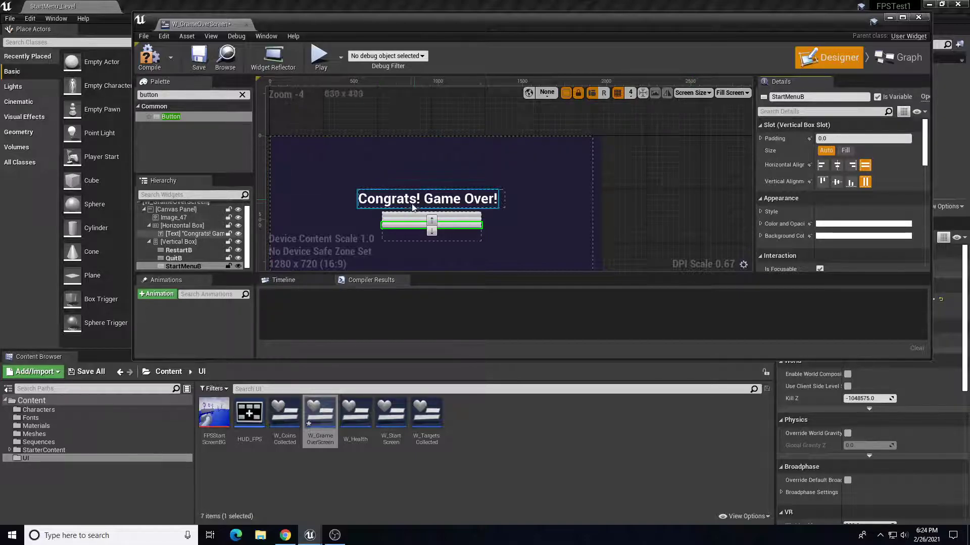
Step: Move the vertical box with the three buttons down below the message to a Y position of about 183
{"action": "scroll", "coordinate": [525, 215], "scroll_direction": "up", "scroll_amount": 3}
{"action": "right_click_drag", "start_coordinate": [490, 190], "coordinate": [607, 127]}
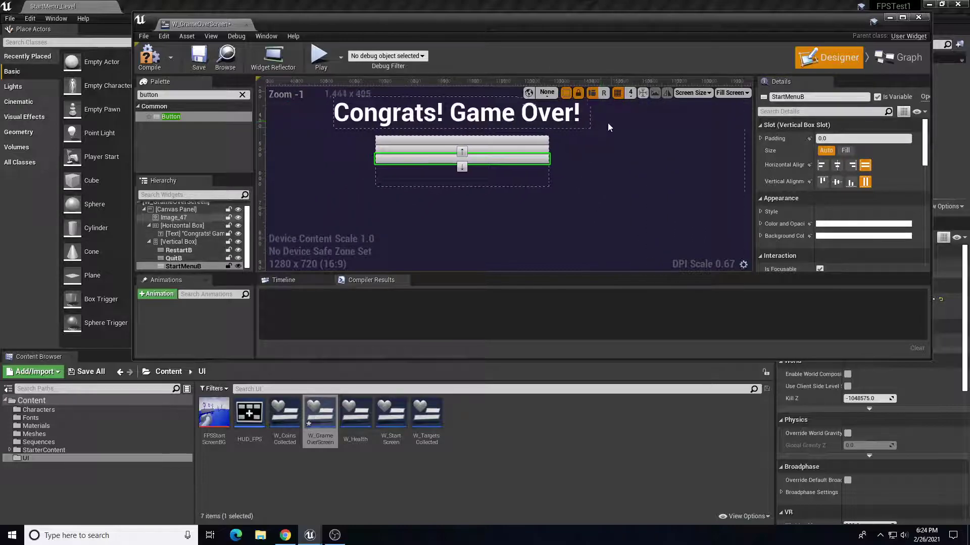
{"action": "left_click", "coordinate": [172, 242]}
{"action": "left_click_drag", "start_coordinate": [525, 185], "coordinate": [519, 238]}
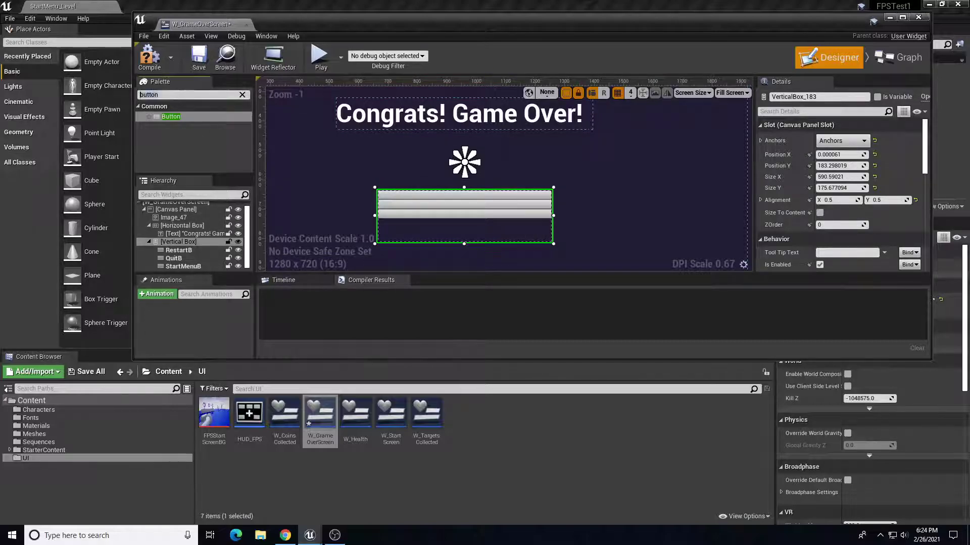
Step: Add a Text block inside each of the RestartB, QuitB and StartMenuB buttons
{"action": "double_click", "coordinate": [155, 94]}
{"action": "type", "text": "text"}
{"action": "left_click_drag", "start_coordinate": [176, 167], "coordinate": [176, 266]}
{"action": "left_click_drag", "start_coordinate": [178, 182], "coordinate": [181, 267]}
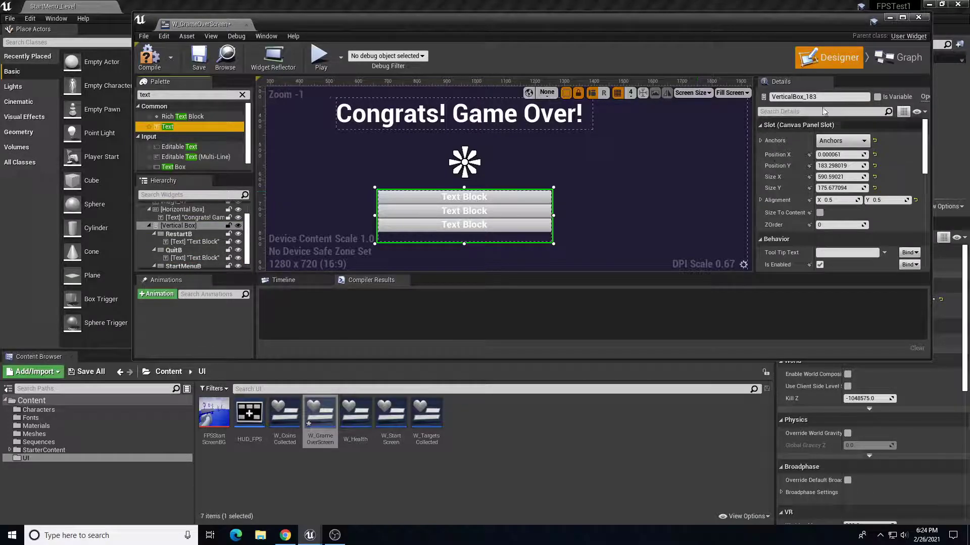
Step: Open the W_StartScreen widget and check the font size of its Start Game button text for reference
{"action": "left_click", "coordinate": [902, 17]}
{"action": "scroll", "coordinate": [547, 336], "scroll_direction": "up", "scroll_amount": 1}
{"action": "scroll", "coordinate": [547, 336], "scroll_direction": "up", "scroll_amount": 2}
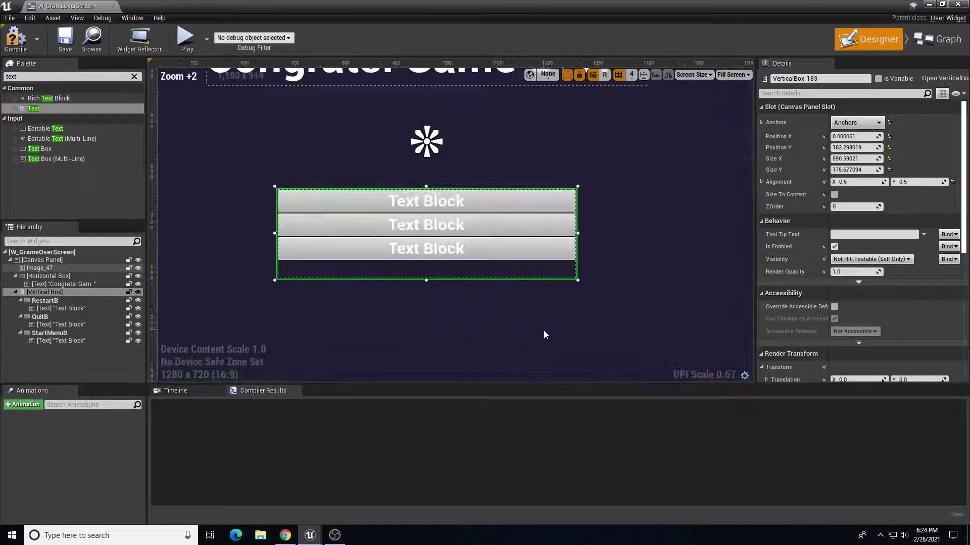
{"action": "double_click", "coordinate": [467, 8]}
{"action": "double_click", "coordinate": [391, 420]}
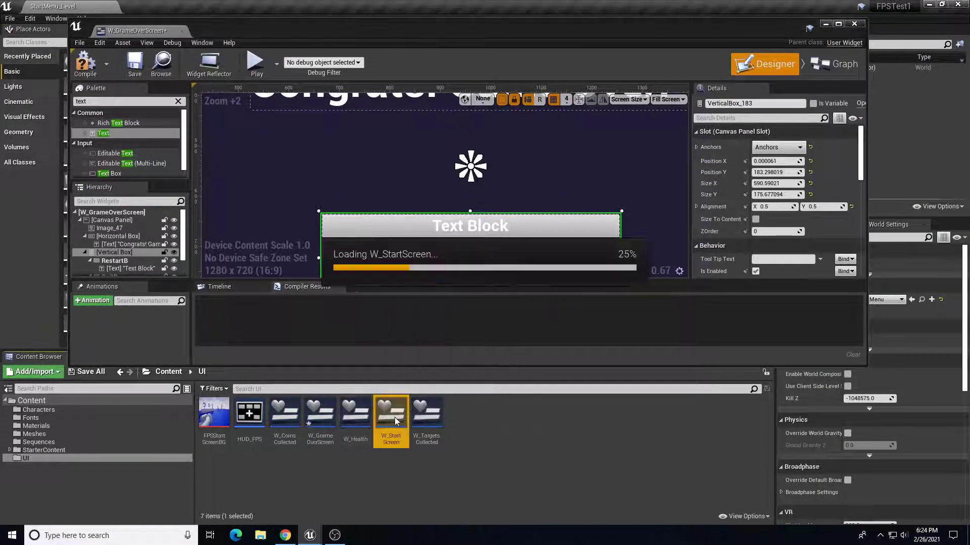
{"action": "double_click", "coordinate": [583, 27]}
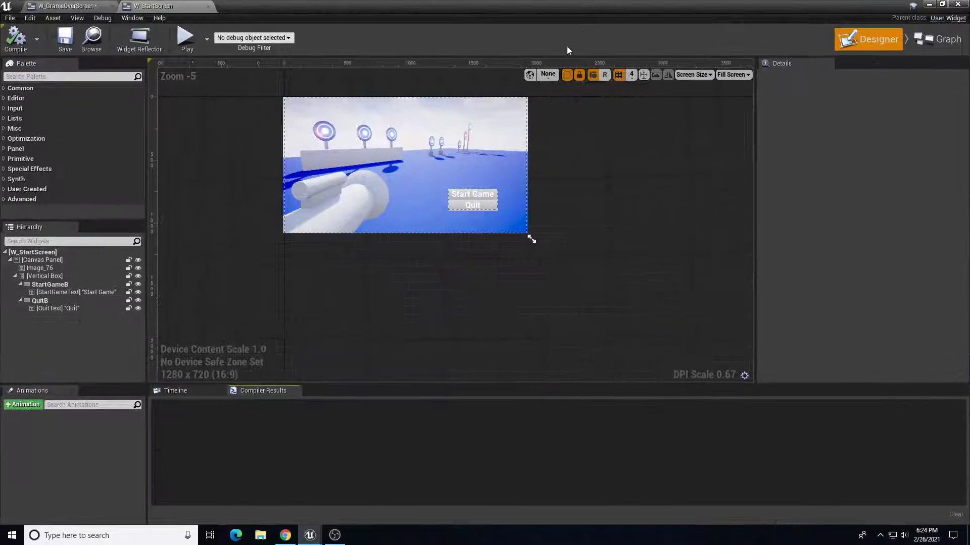
{"action": "left_click", "coordinate": [474, 193]}
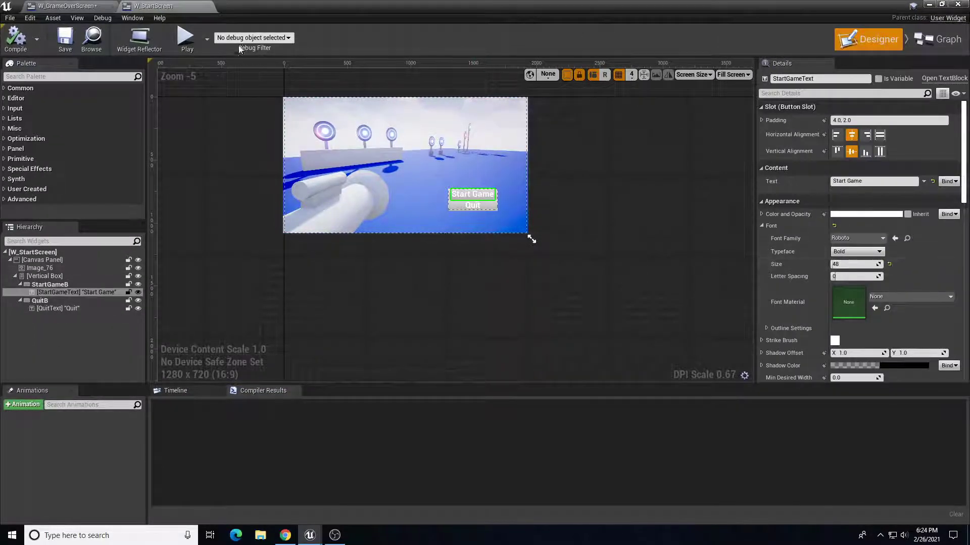
{"action": "left_click", "coordinate": [94, 6]}
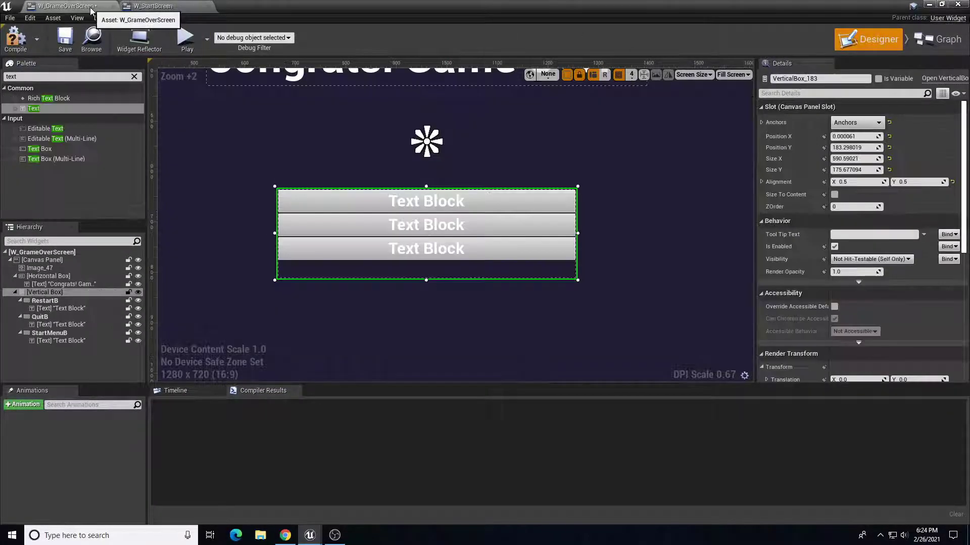
Step: Set the font size of the text blocks in all three game over buttons to 48
{"action": "left_click", "coordinate": [448, 203]}
{"action": "type", "text": "48"}
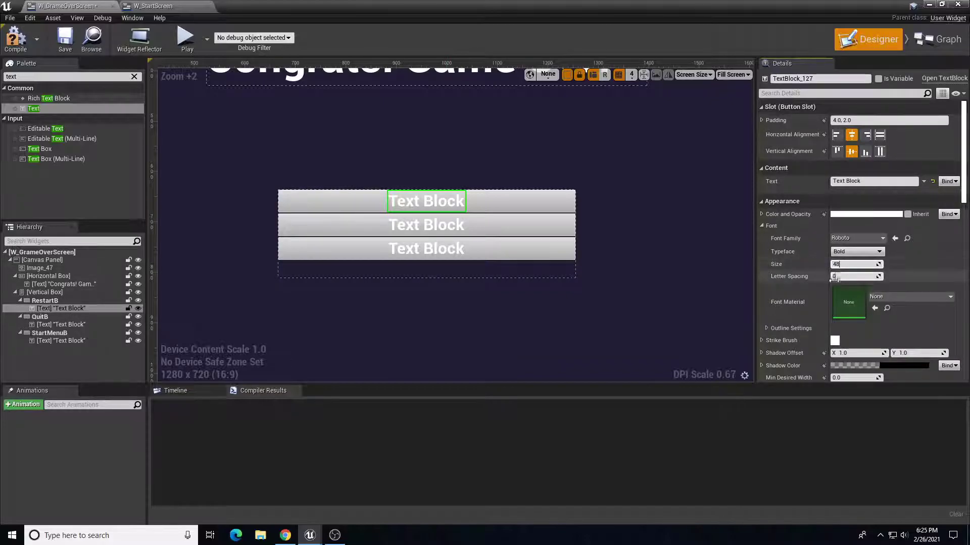
{"action": "key", "text": "Return"}
{"action": "left_click", "coordinate": [427, 244]}
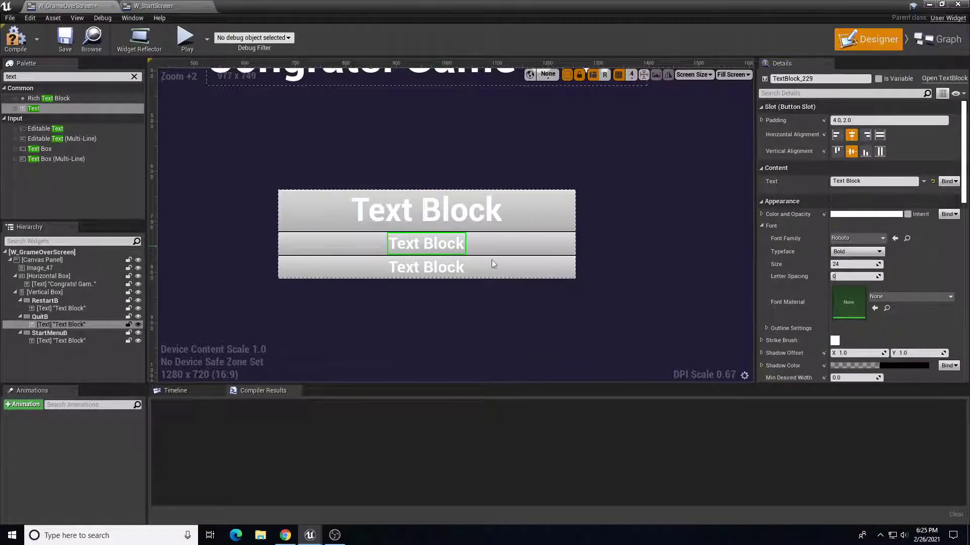
{"action": "left_click", "coordinate": [836, 264]}
{"action": "type", "text": "48"}
{"action": "key", "text": "Return"}
{"action": "left_click", "coordinate": [427, 285]}
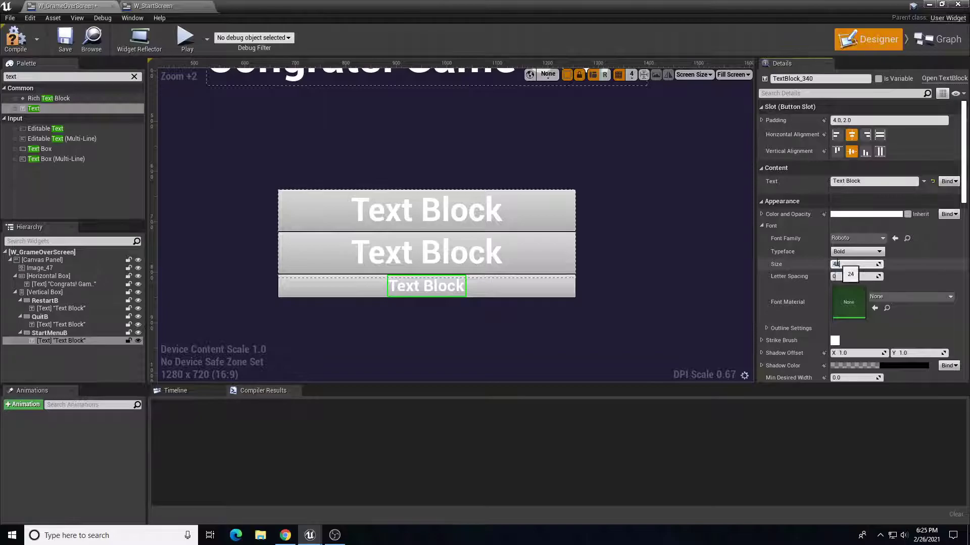
{"action": "left_click", "coordinate": [836, 265]}
{"action": "type", "text": "48"}
{"action": "key", "text": "Return"}
Step: Set the Size X of the vertical box in W_StartScreen to 390, and compile and save that widget
{"action": "left_click", "coordinate": [153, 6]}
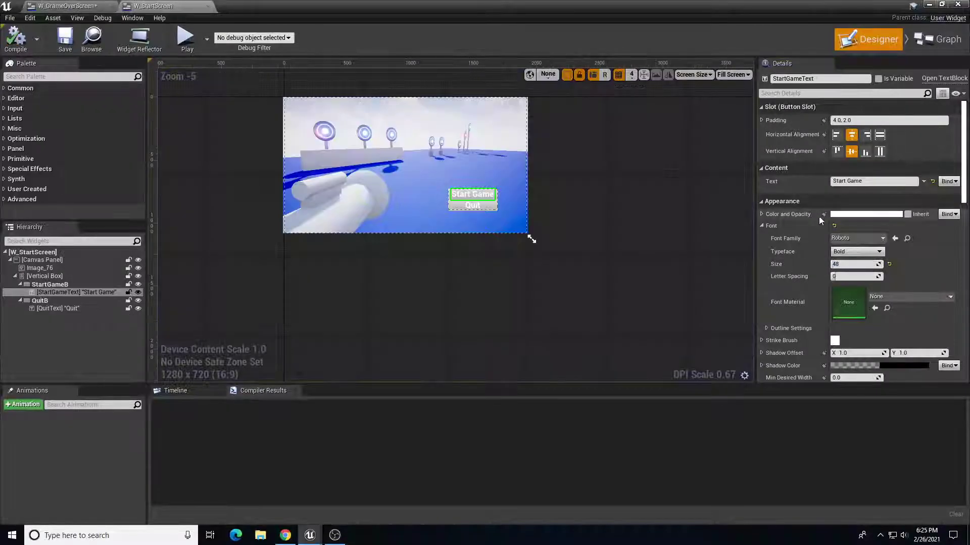
{"action": "left_click", "coordinate": [44, 276]}
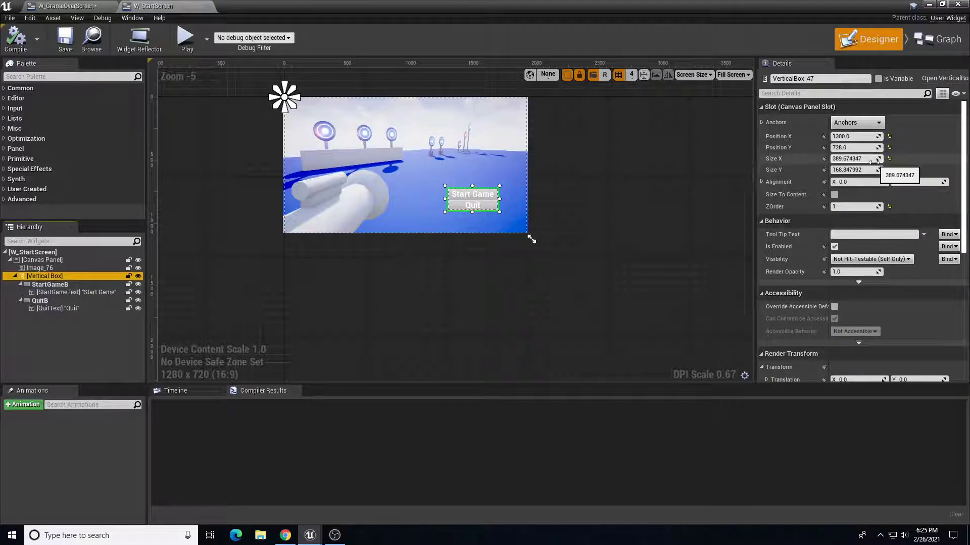
{"action": "left_click", "coordinate": [851, 158]}
{"action": "type", "text": "390.0"}
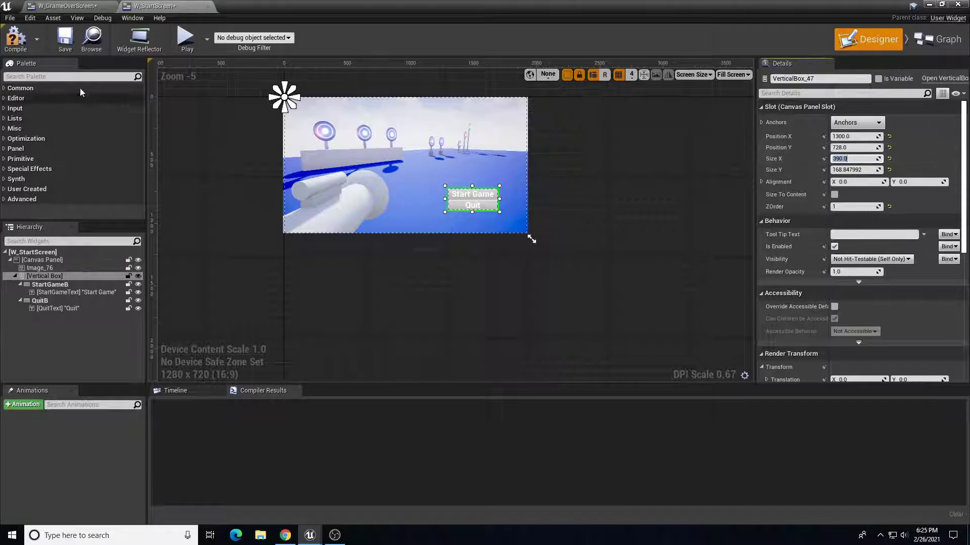
{"action": "left_click", "coordinate": [16, 38]}
{"action": "left_click", "coordinate": [65, 37]}
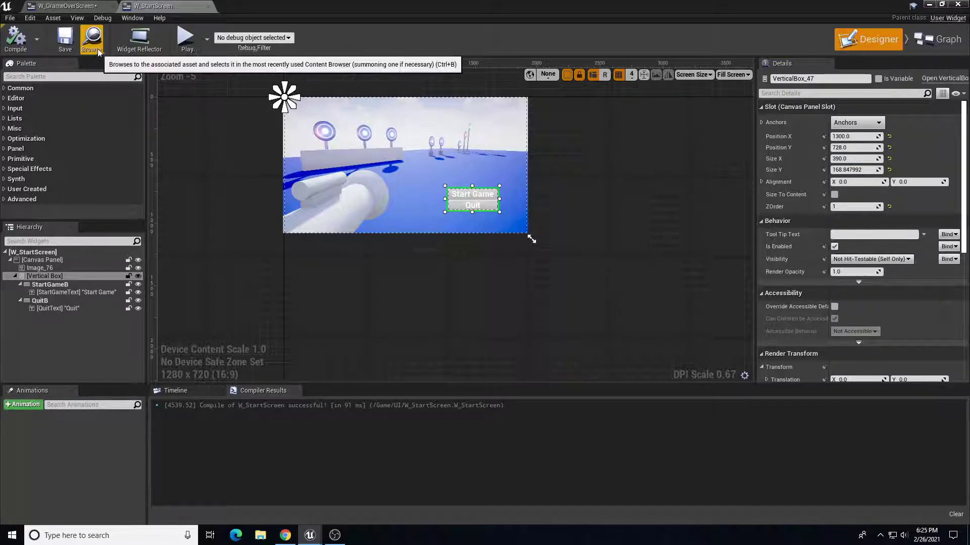
Step: Set the Size X of the vertical box in W_GrameOverScreen to 390, and compile and save the widget
{"action": "left_click", "coordinate": [66, 6]}
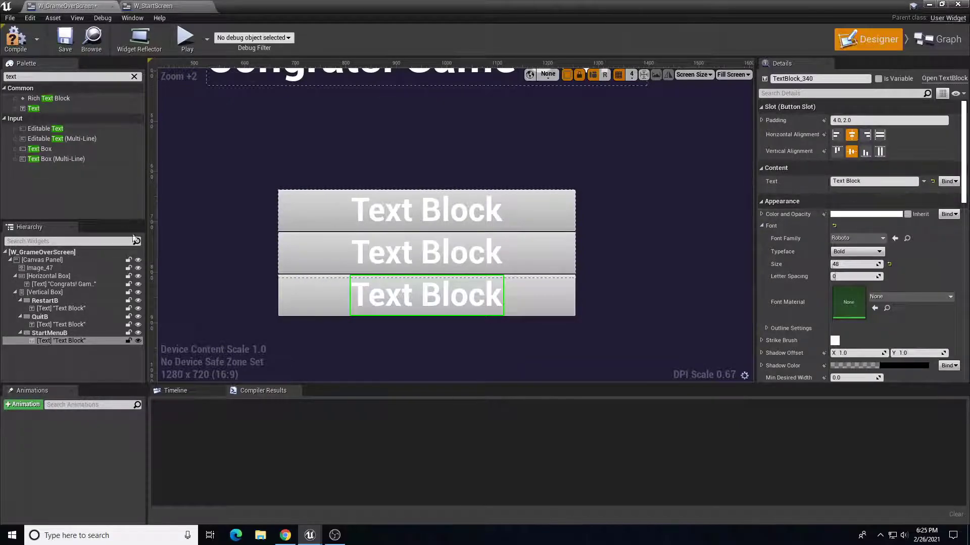
{"action": "left_click", "coordinate": [50, 293]}
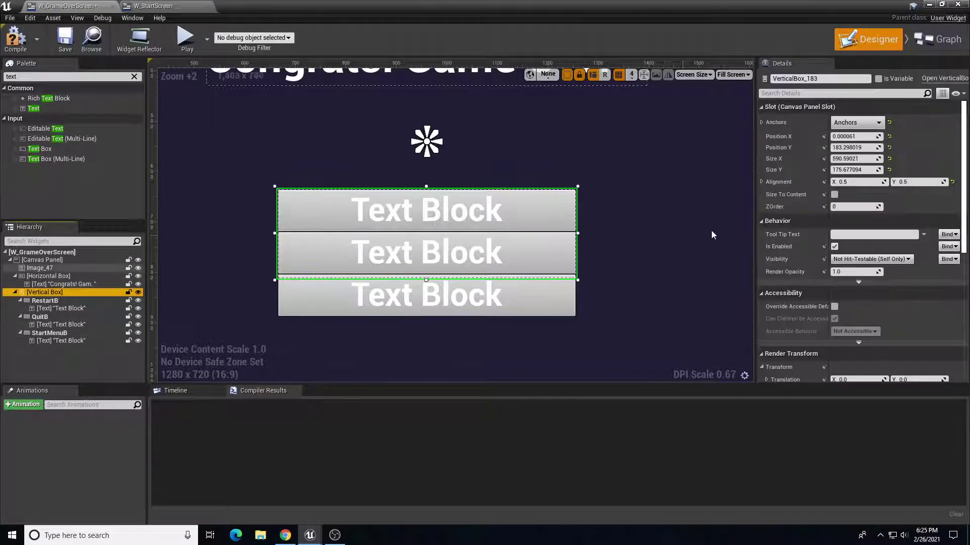
{"action": "left_click", "coordinate": [876, 160]}
{"action": "type", "text": "3"}
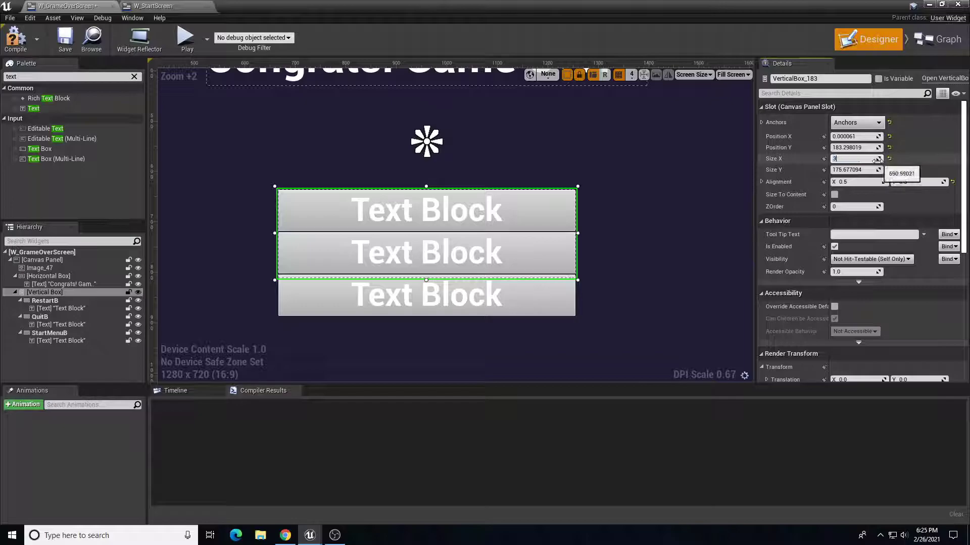
{"action": "type", "text": "90"}
{"action": "key", "text": "Return"}
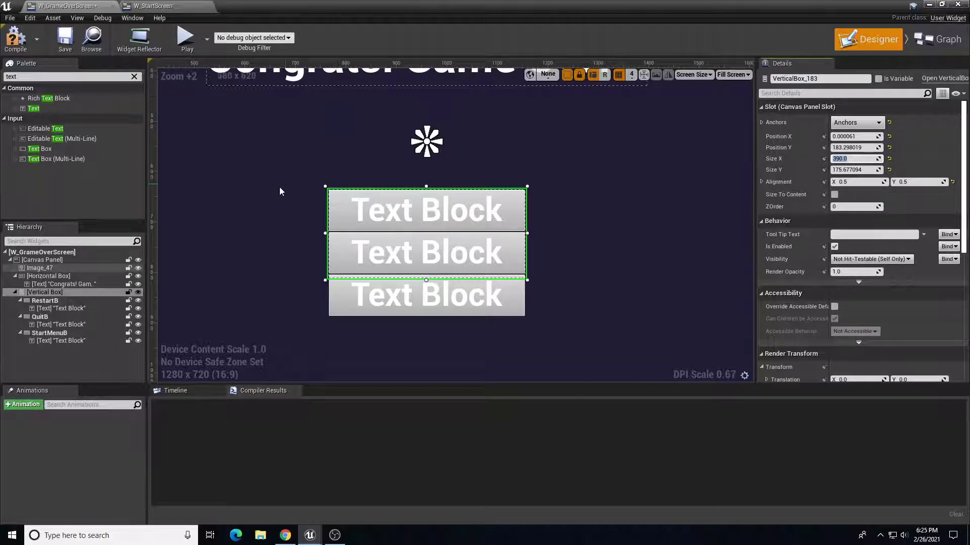
{"action": "left_click", "coordinate": [15, 37]}
{"action": "left_click", "coordinate": [64, 37]}
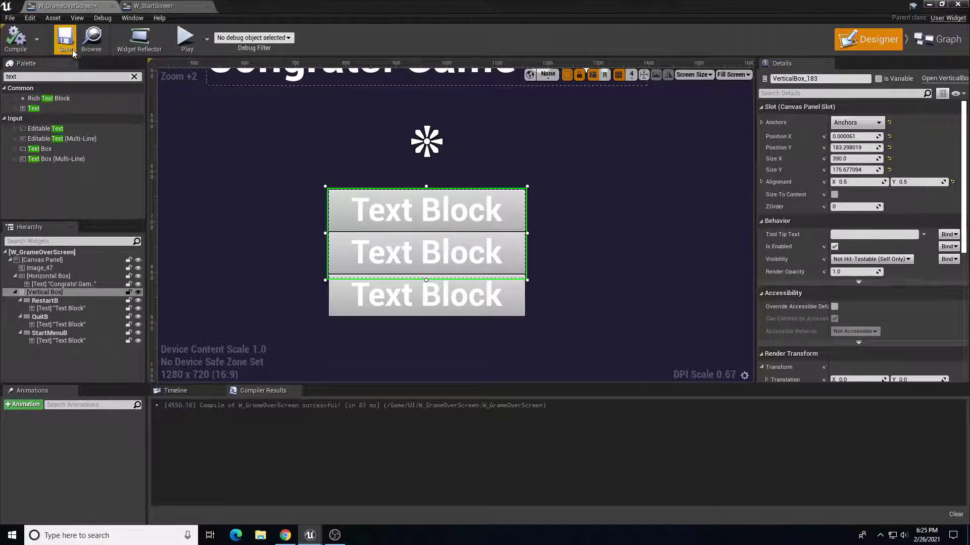
Step: Change the RestartB button's text to "Restart Level?" and rename that text block RestartText
{"action": "left_click", "coordinate": [380, 221]}
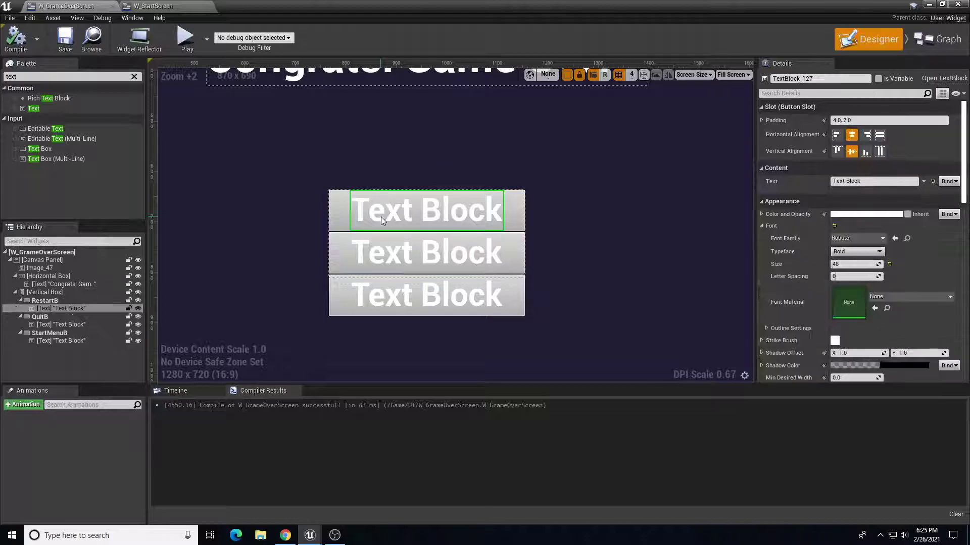
{"action": "left_click", "coordinate": [877, 182]}
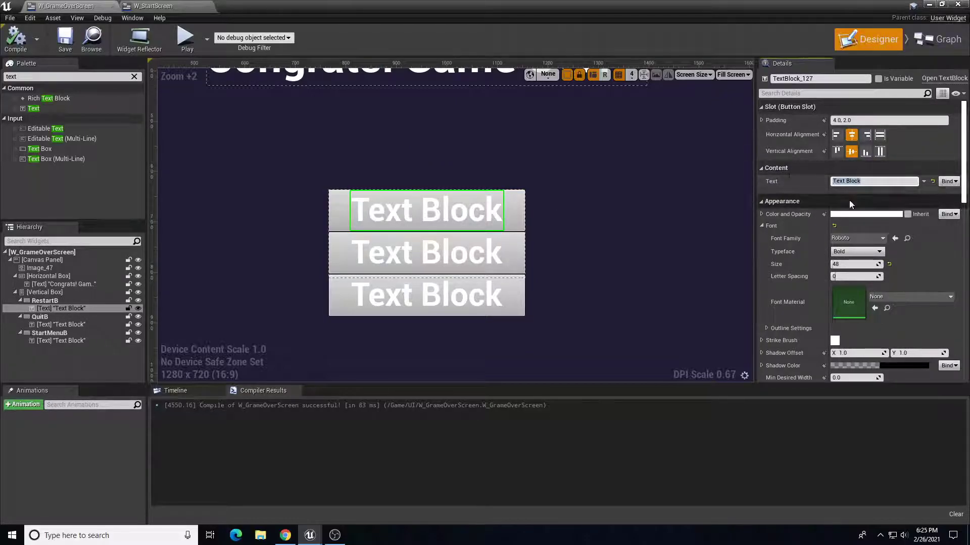
{"action": "type", "text": "Re"}
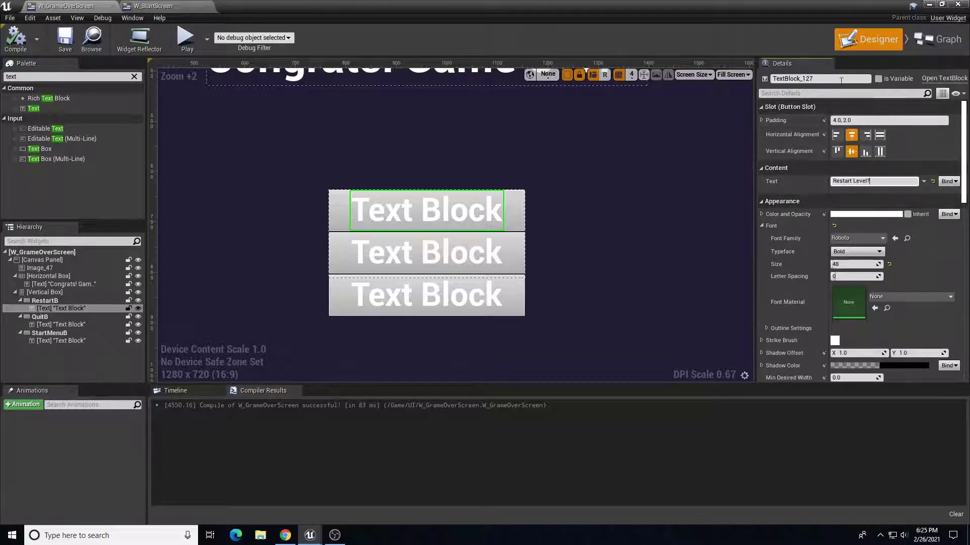
{"action": "left_click", "coordinate": [808, 78]}
{"action": "type", "text": "Restart"}
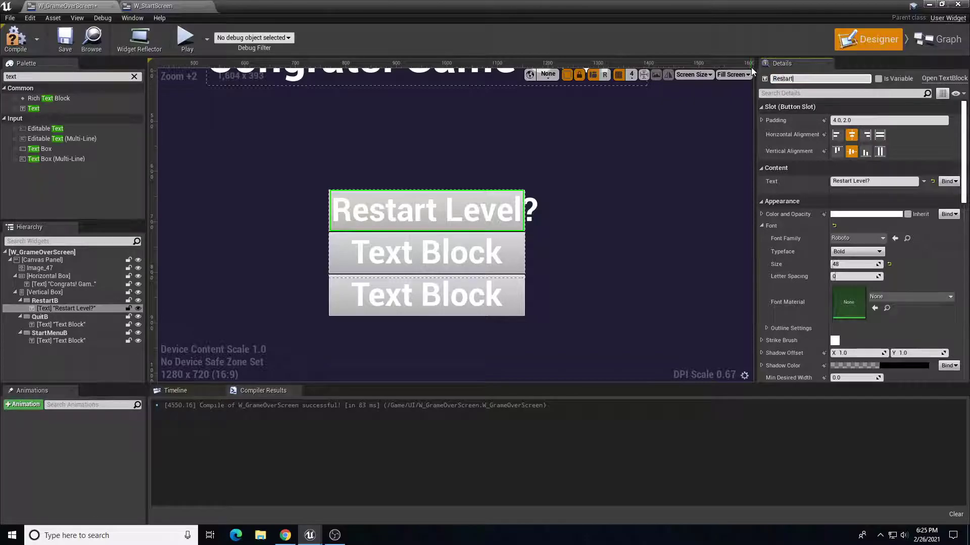
{"action": "type", "text": "Text"}
{"action": "key", "text": "Return"}
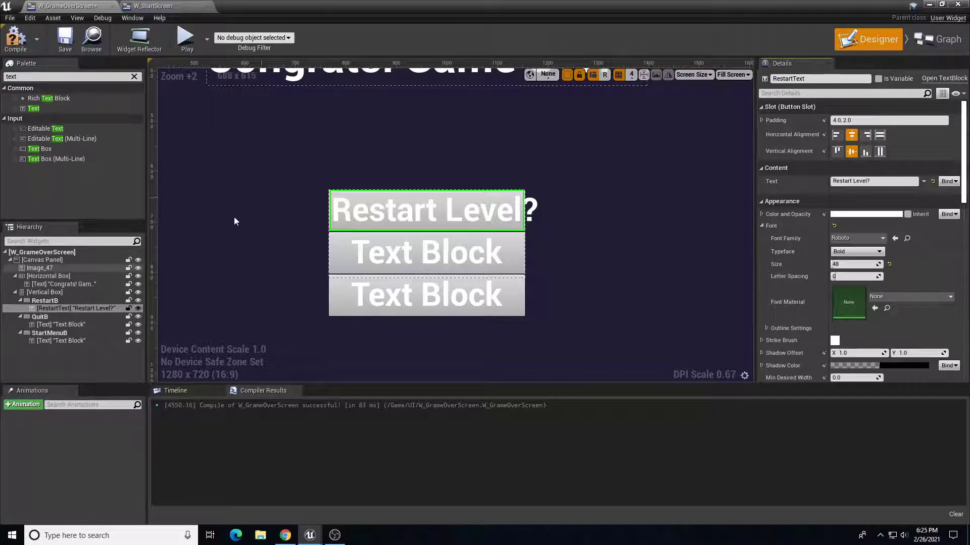
Step: Rename the text block inside QuitB to QuitText and change its text to "Quit?"
{"action": "left_click", "coordinate": [87, 324]}
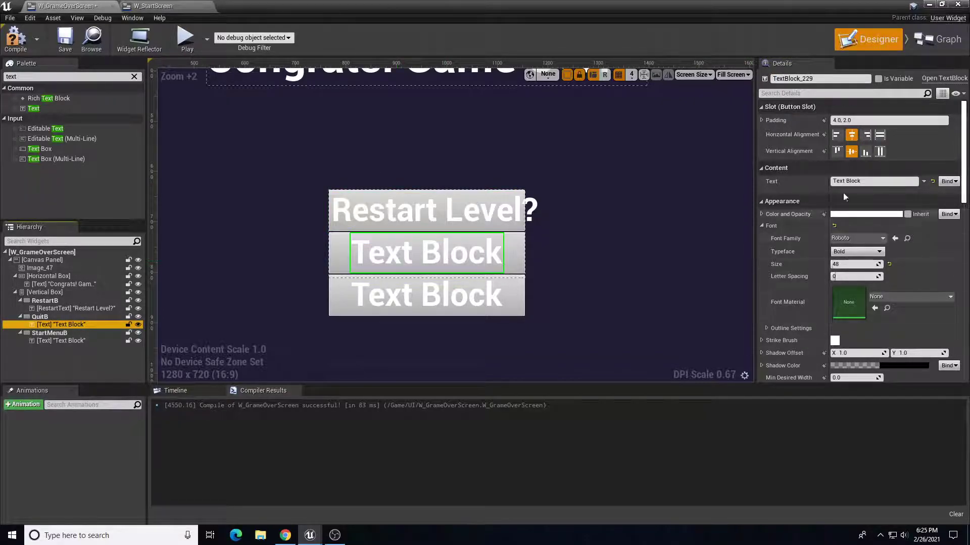
{"action": "left_click", "coordinate": [808, 78]}
{"action": "type", "text": "Q"}
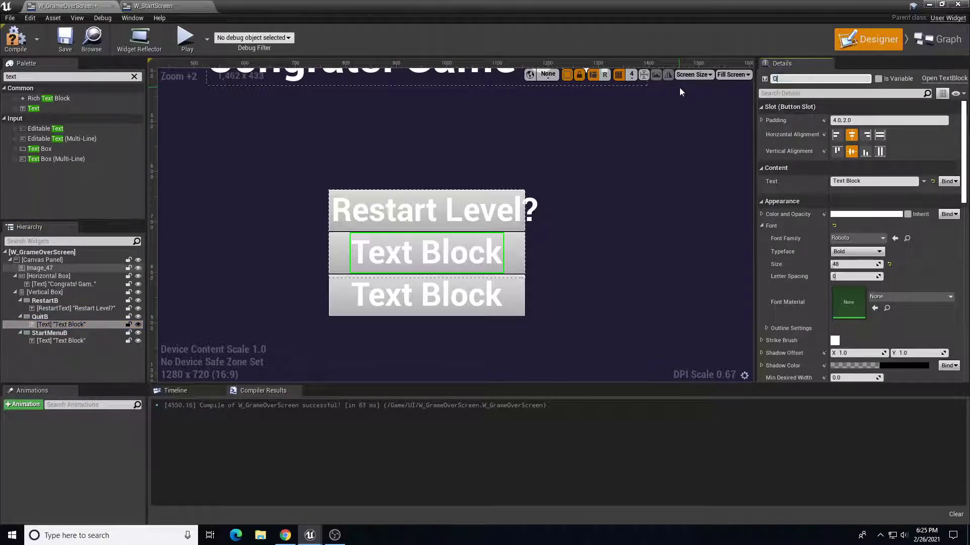
{"action": "type", "text": "uitText"}
{"action": "key", "text": "Return"}
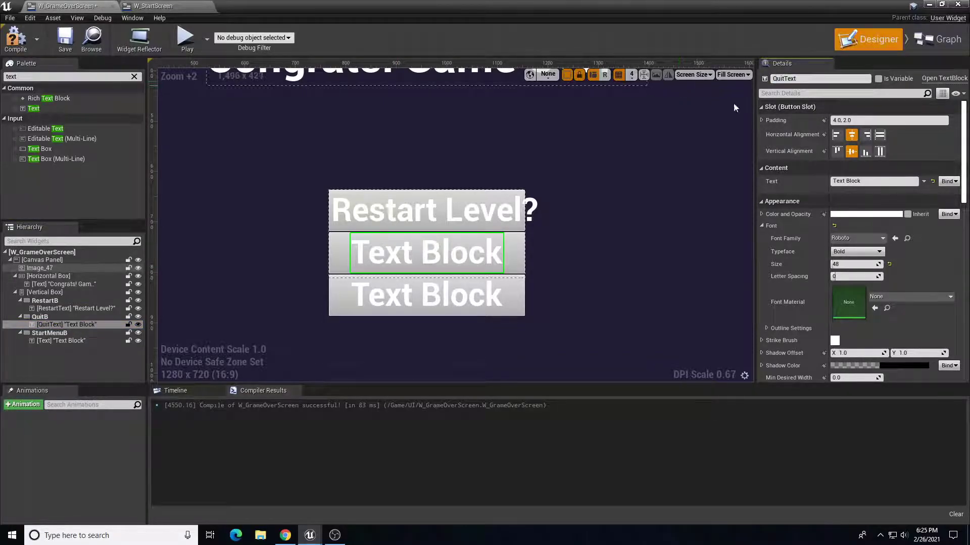
{"action": "left_click", "coordinate": [854, 181]}
{"action": "type", "text": "Quit?"}
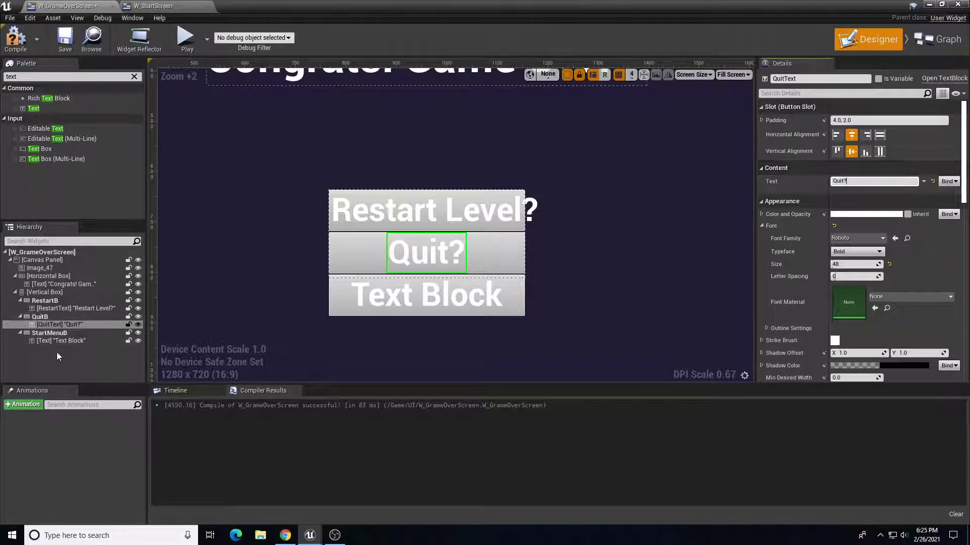
Step: Rename the text block inside StartMenuB to StartmenuText and change its text to "Start Menu?"
{"action": "left_click", "coordinate": [113, 339]}
{"action": "left_click", "coordinate": [808, 78]}
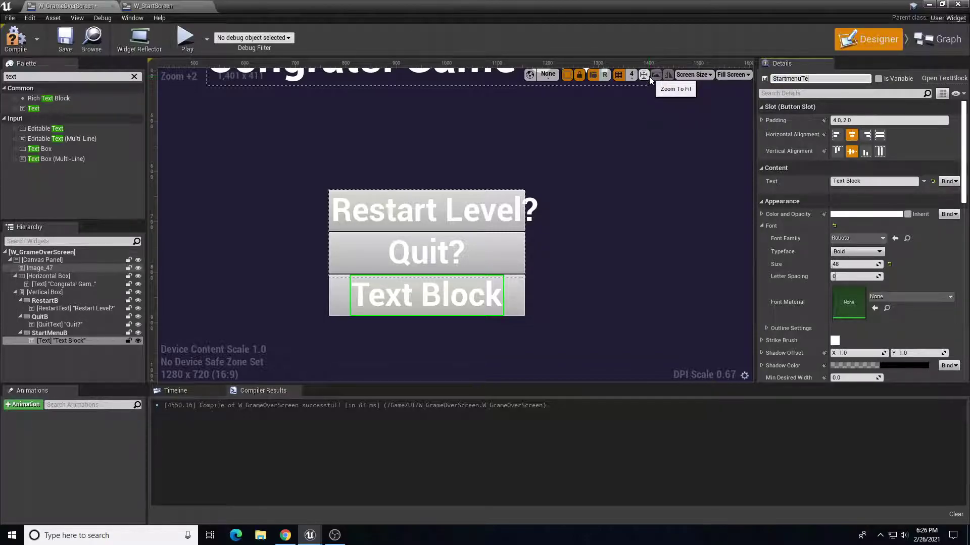
{"action": "key", "text": "Return"}
{"action": "left_click", "coordinate": [858, 181]}
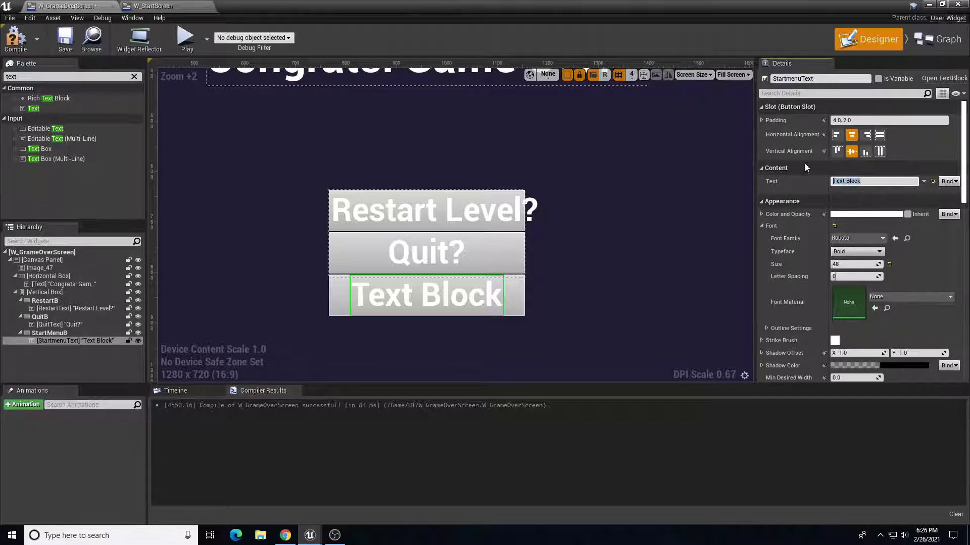
{"action": "type", "text": "Start Menu"}
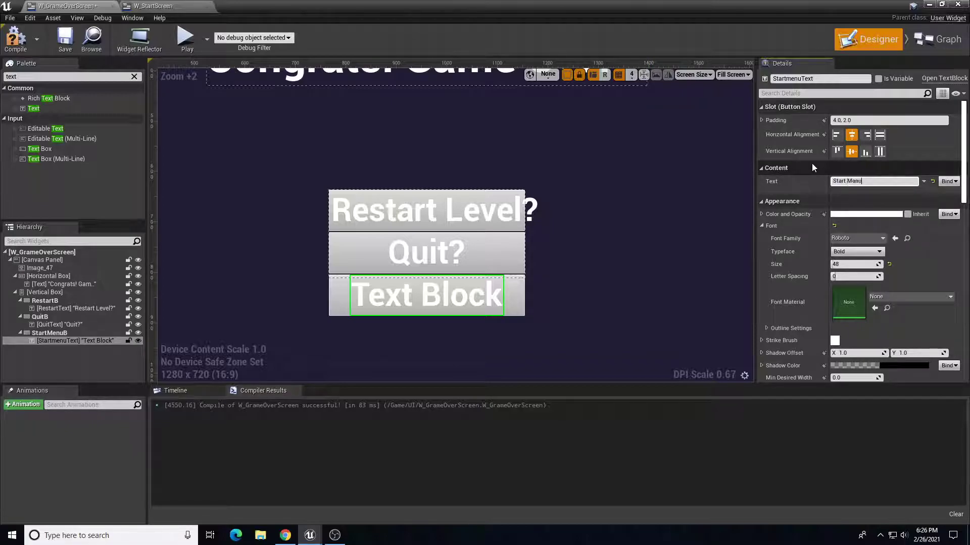
{"action": "type", "text": "?"}
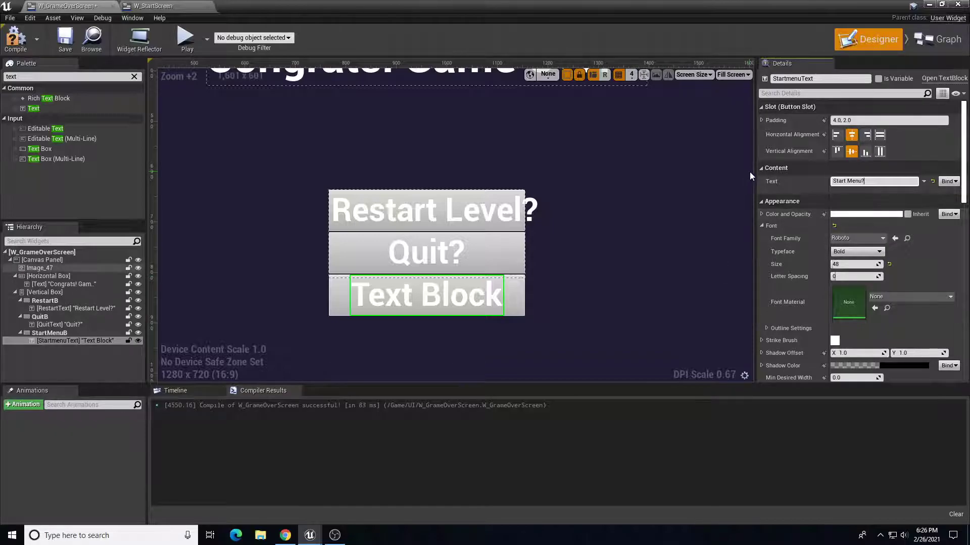
{"action": "key", "text": "Return"}
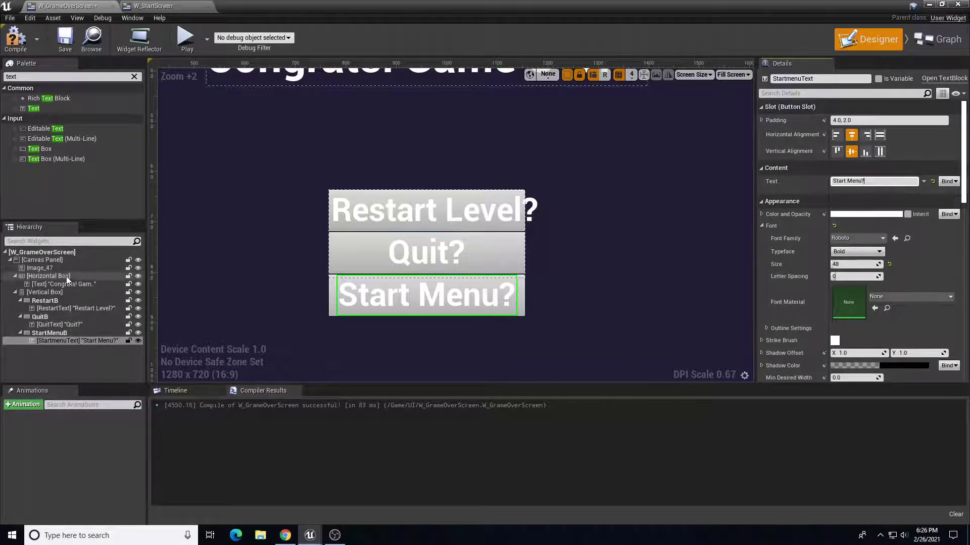
Step: Widen the game over vertical box, trying Size X 400 and 420 before settling on 500, and compile and save the widget
{"action": "left_click", "coordinate": [46, 292]}
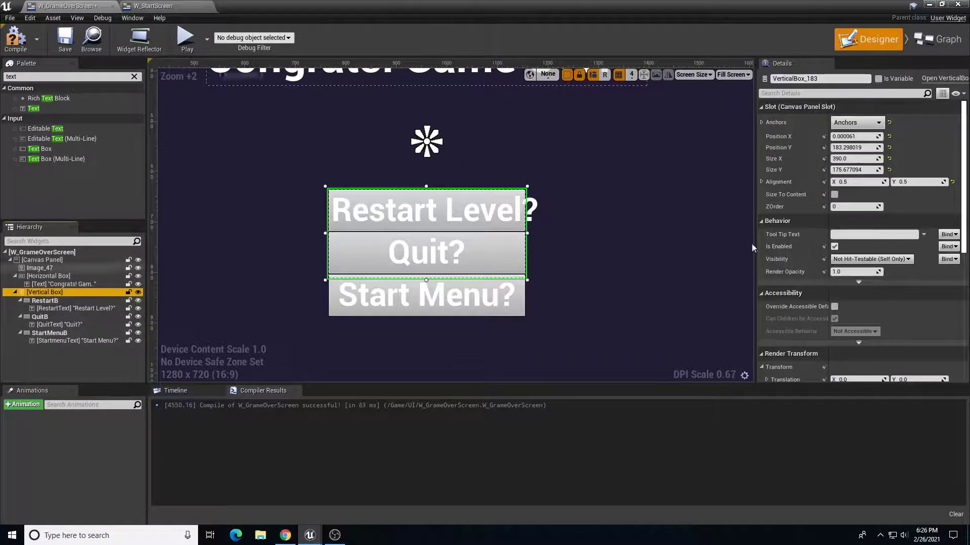
{"action": "left_click", "coordinate": [848, 158]}
{"action": "type", "text": "400"}
{"action": "key", "text": "Return"}
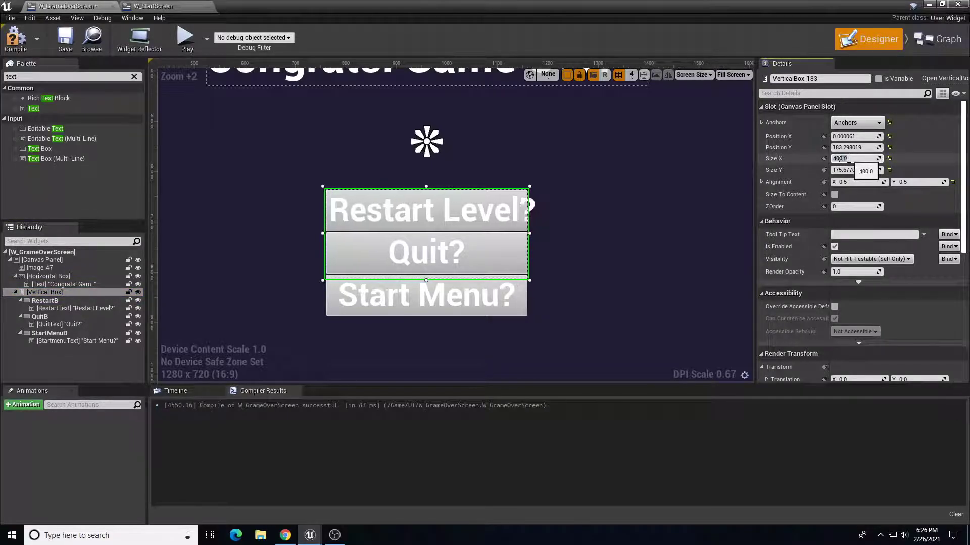
{"action": "key", "text": "Return"}
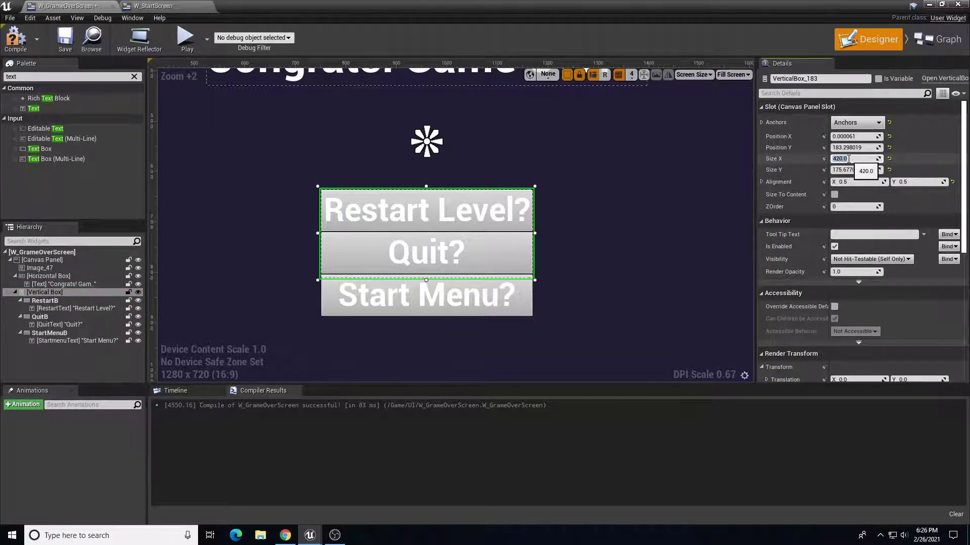
{"action": "type", "text": "500"}
{"action": "key", "text": "Return"}
{"action": "left_click", "coordinate": [154, 6]}
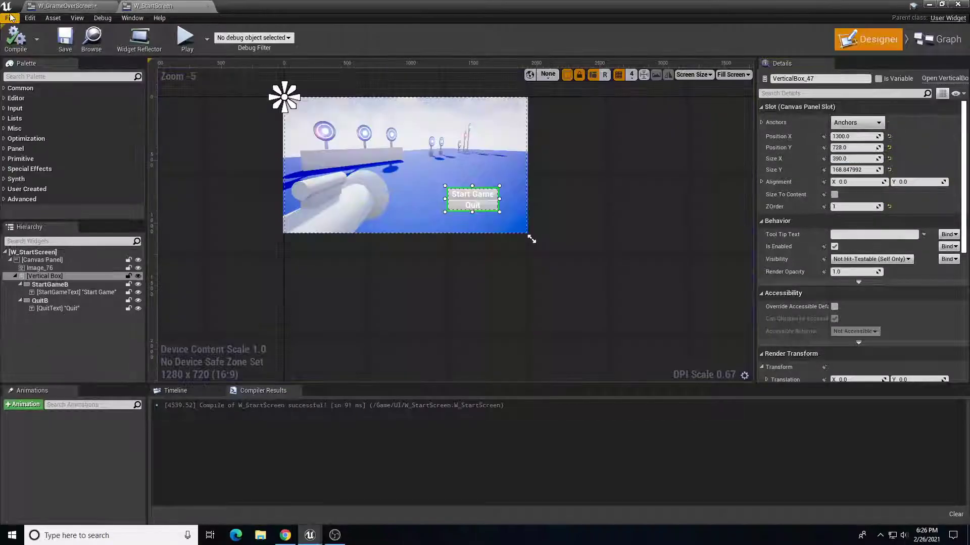
{"action": "left_click", "coordinate": [66, 6]}
Step: Set the Size X of the vertical box in W_StartScreen to 500, and compile and save that widget
{"action": "left_click", "coordinate": [147, 7]}
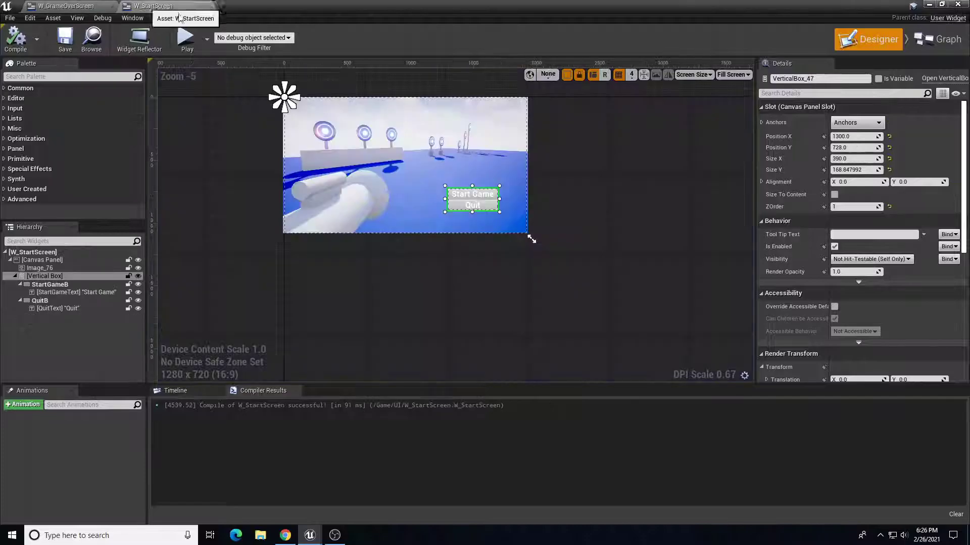
{"action": "left_click", "coordinate": [853, 162]}
{"action": "type", "text": "500"}
{"action": "key", "text": "Return"}
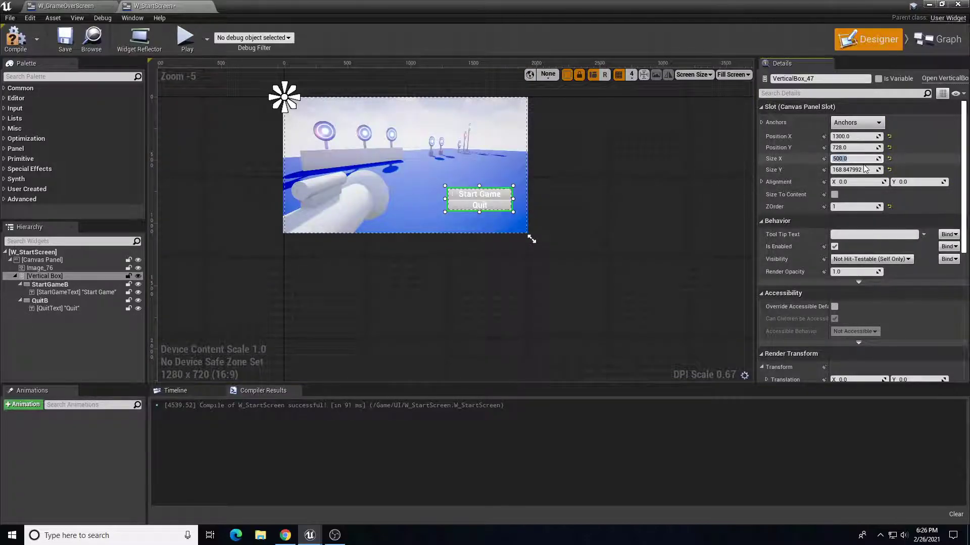
{"action": "left_click", "coordinate": [16, 37]}
{"action": "left_click", "coordinate": [65, 38]}
Step: In W_GrameOverScreen's event graph, add an On Clicked event for RestartB and connect it to Open Level (by Name) with level name FPS_Level
{"action": "left_click", "coordinate": [71, 6]}
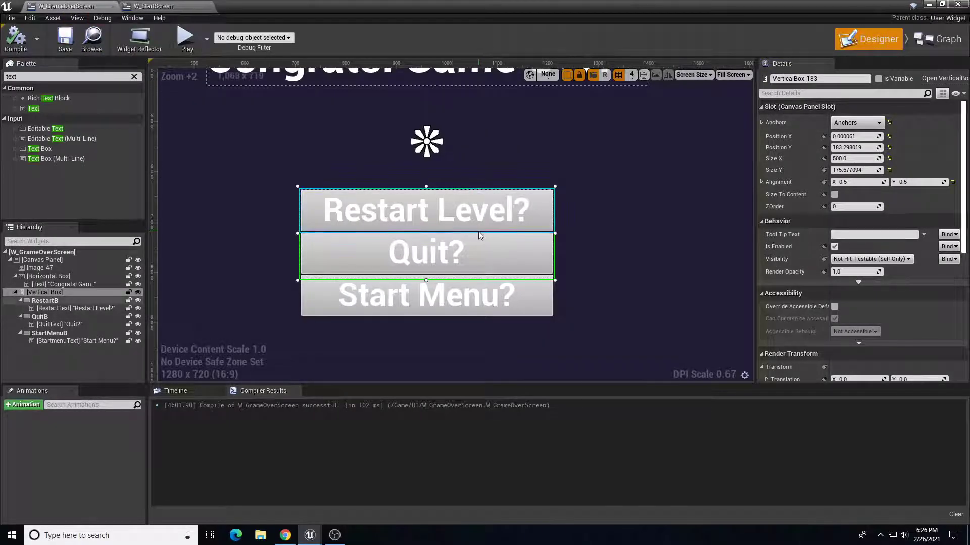
{"action": "left_click", "coordinate": [946, 44]}
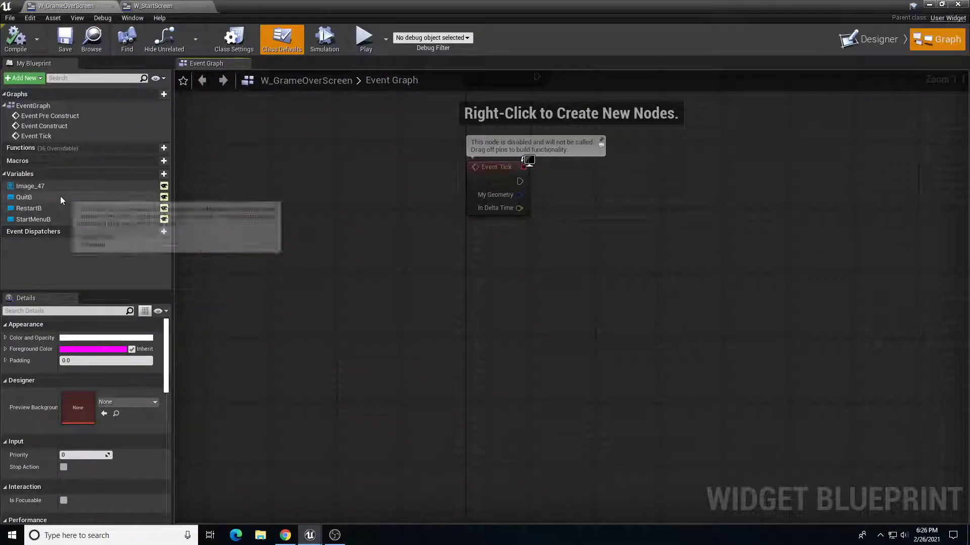
{"action": "left_click", "coordinate": [48, 211]}
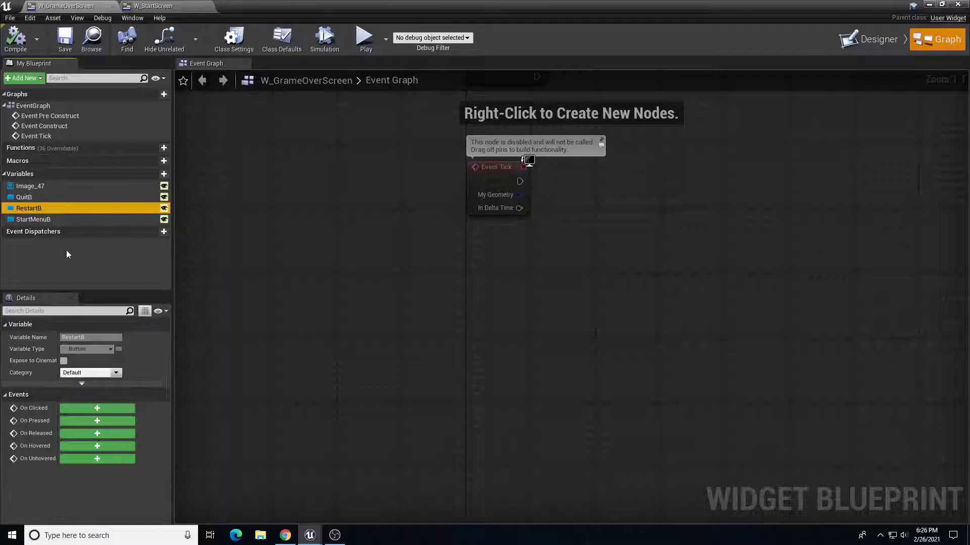
{"action": "left_click", "coordinate": [98, 405]}
{"action": "left_click_drag", "start_coordinate": [611, 302], "coordinate": [723, 299]}
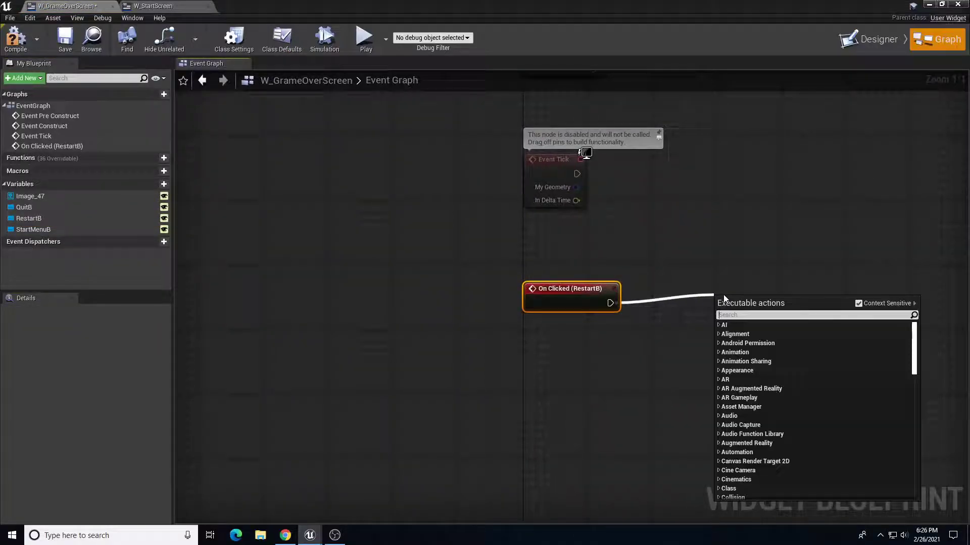
{"action": "type", "text": "open level"}
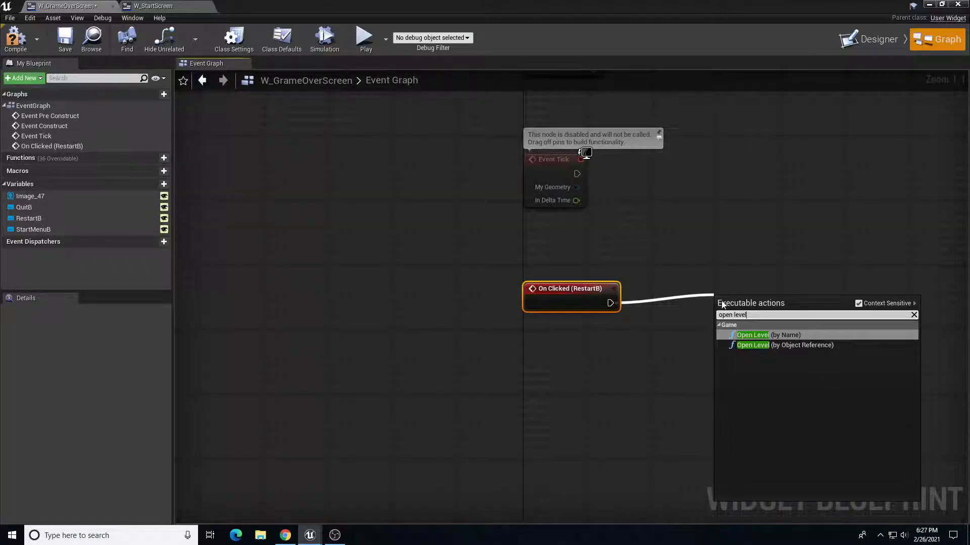
{"action": "left_click", "coordinate": [757, 335]}
{"action": "left_click", "coordinate": [769, 317]}
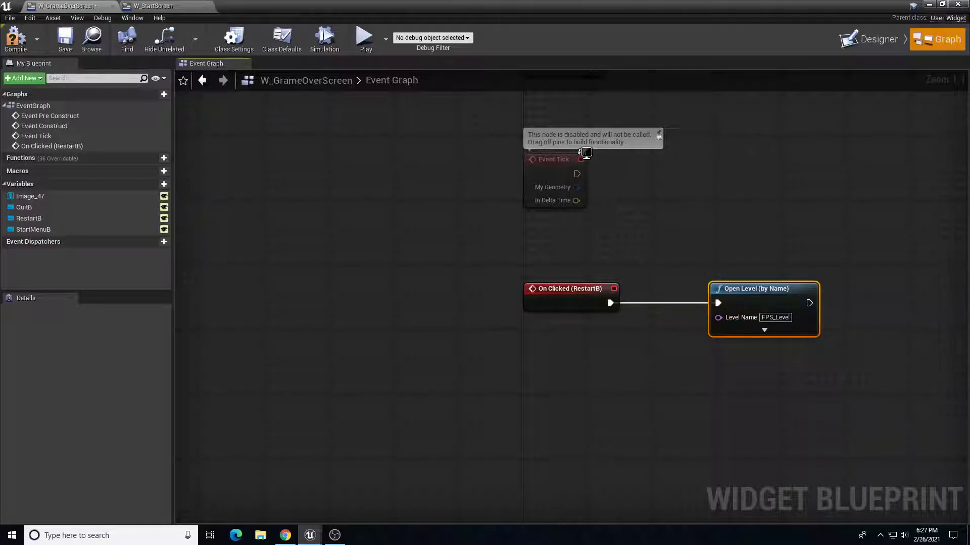
Step: Add an On Clicked event for QuitB and connect it to a Quit Game node
{"action": "right_click_drag", "start_coordinate": [624, 314], "coordinate": [579, 279]}
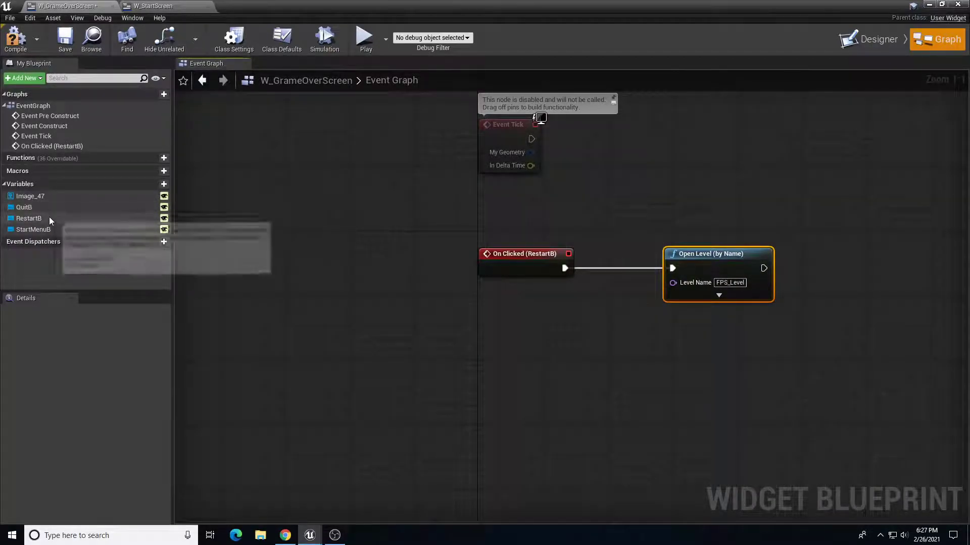
{"action": "left_click", "coordinate": [52, 209]}
{"action": "left_click", "coordinate": [75, 395]}
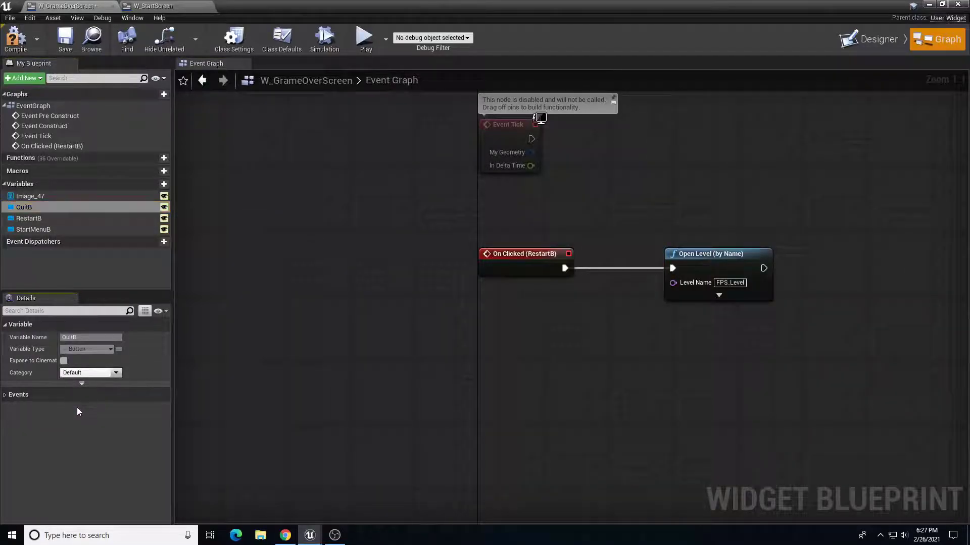
{"action": "left_click", "coordinate": [28, 393]}
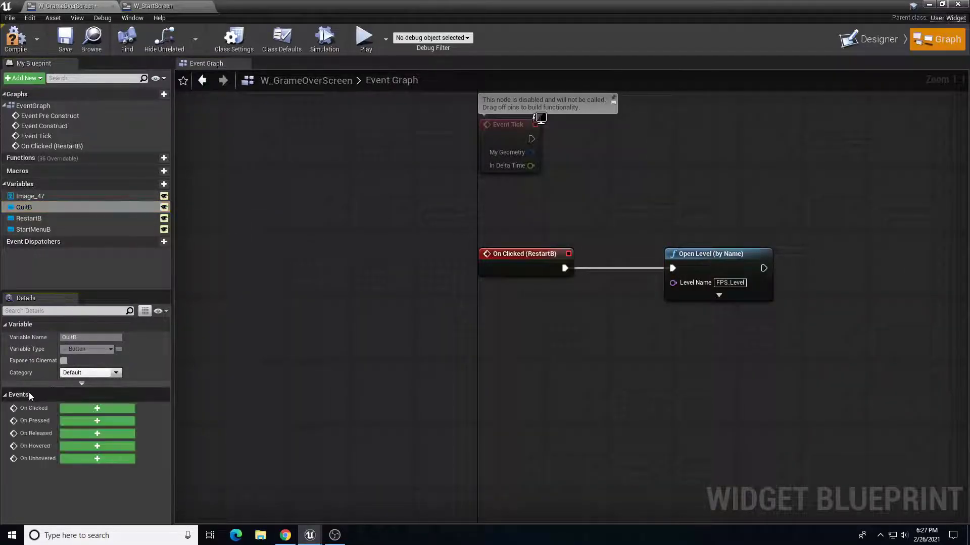
{"action": "left_click", "coordinate": [65, 410]}
{"action": "left_click_drag", "start_coordinate": [604, 303], "coordinate": [737, 306]}
{"action": "type", "text": "quit"}
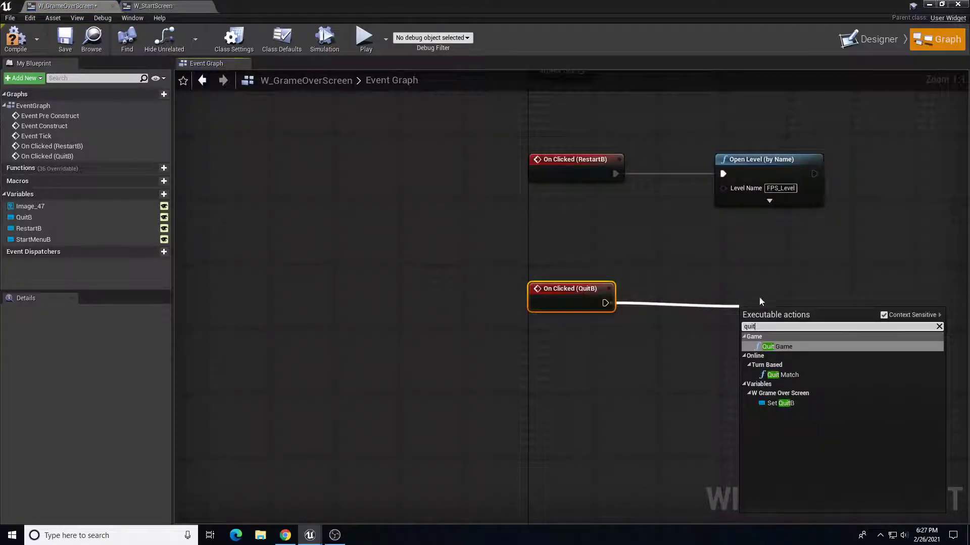
{"action": "left_click", "coordinate": [776, 347]}
{"action": "left_click_drag", "start_coordinate": [774, 307], "coordinate": [757, 299]}
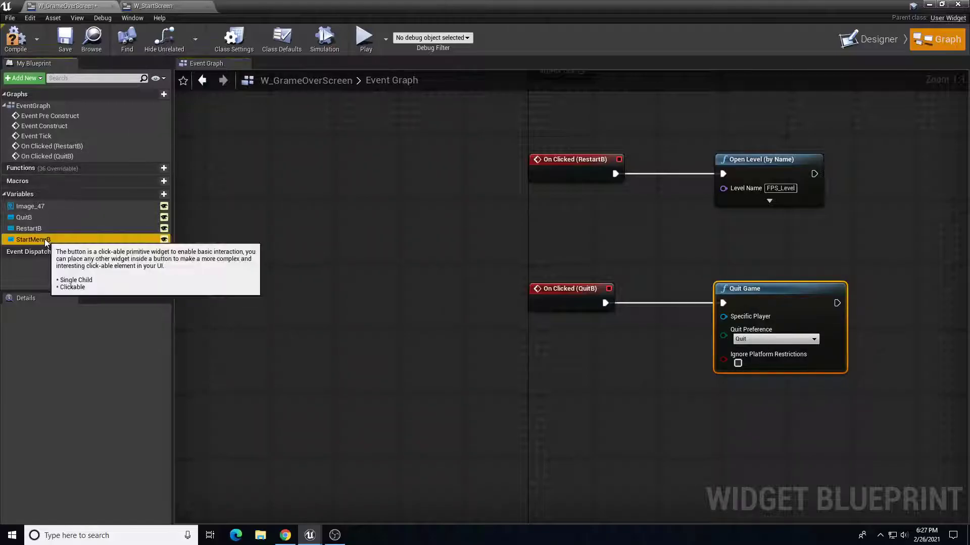
Step: Add an On Clicked event for StartMenuB and connect it to an Open Level (by Name) node aligned beside it
{"action": "left_click", "coordinate": [44, 239]}
{"action": "left_click", "coordinate": [113, 414]}
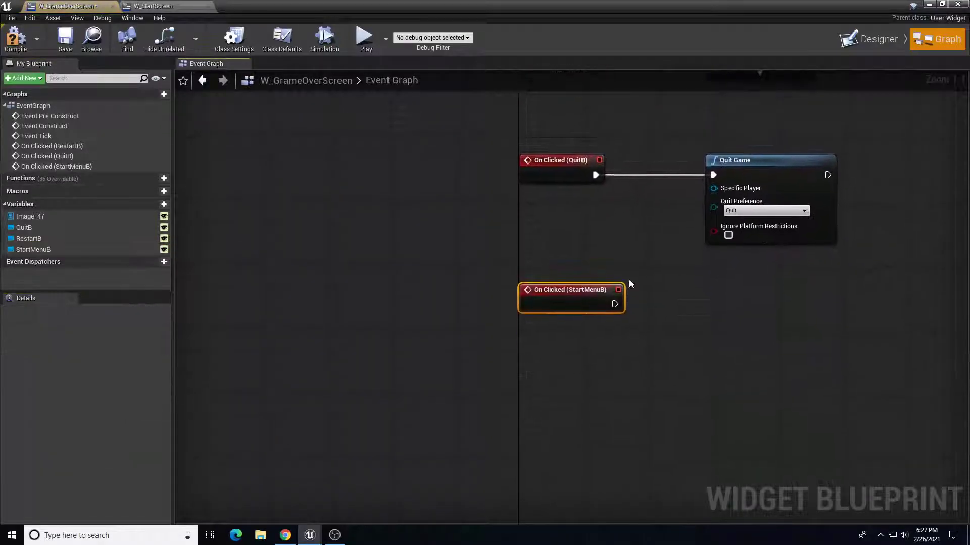
{"action": "left_click_drag", "start_coordinate": [614, 303], "coordinate": [727, 301]}
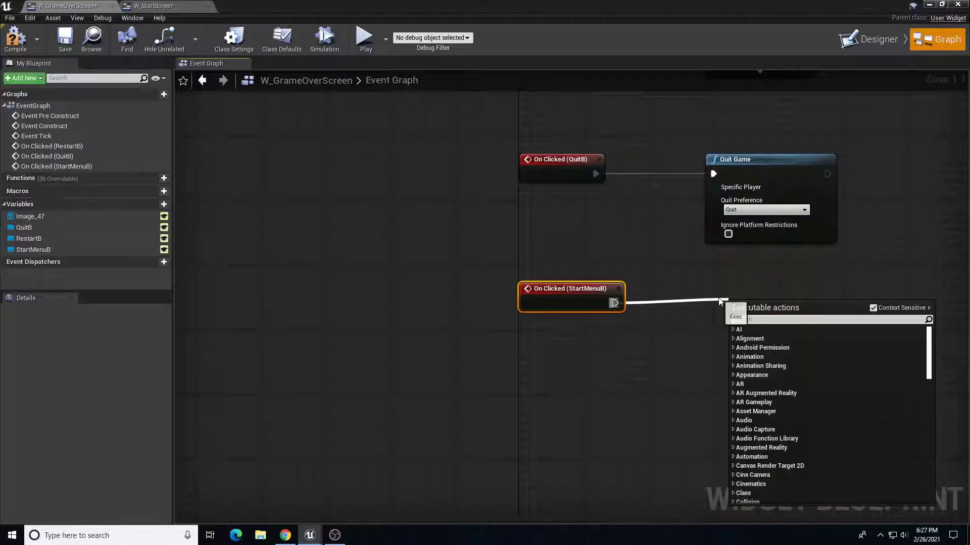
{"action": "type", "text": "open"}
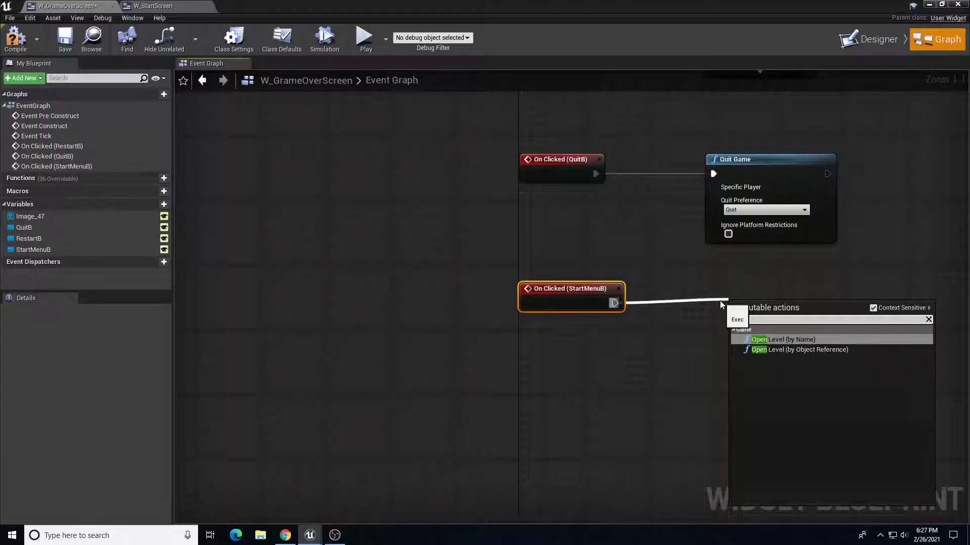
{"action": "left_click", "coordinate": [793, 343]}
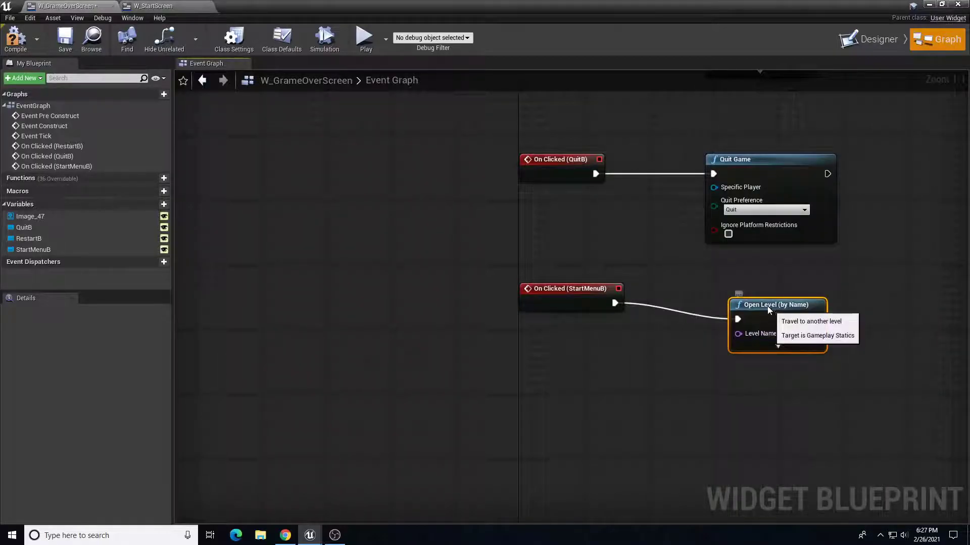
{"action": "left_click_drag", "start_coordinate": [772, 309], "coordinate": [747, 292]}
Step: Set the level name of StartMenuB's Open Level node to StartMenu_Level, then compile, save and close the widget
{"action": "mouse_move", "coordinate": [513, 20]}
{"action": "left_mouse_down"}
{"action": "mouse_move", "coordinate": [524, 24]}
{"action": "mouse_move", "coordinate": [512, 37]}
{"action": "left_mouse_up"}
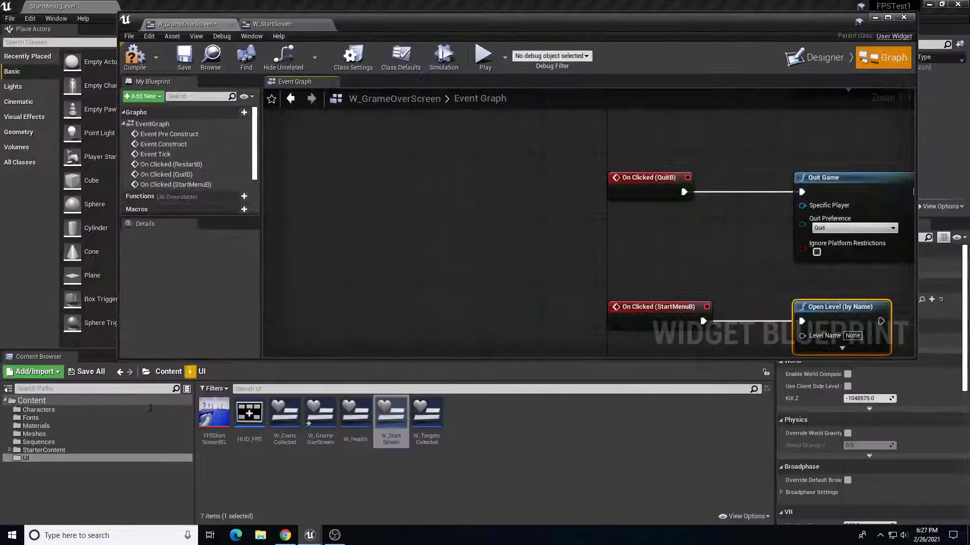
{"action": "left_click", "coordinate": [32, 401]}
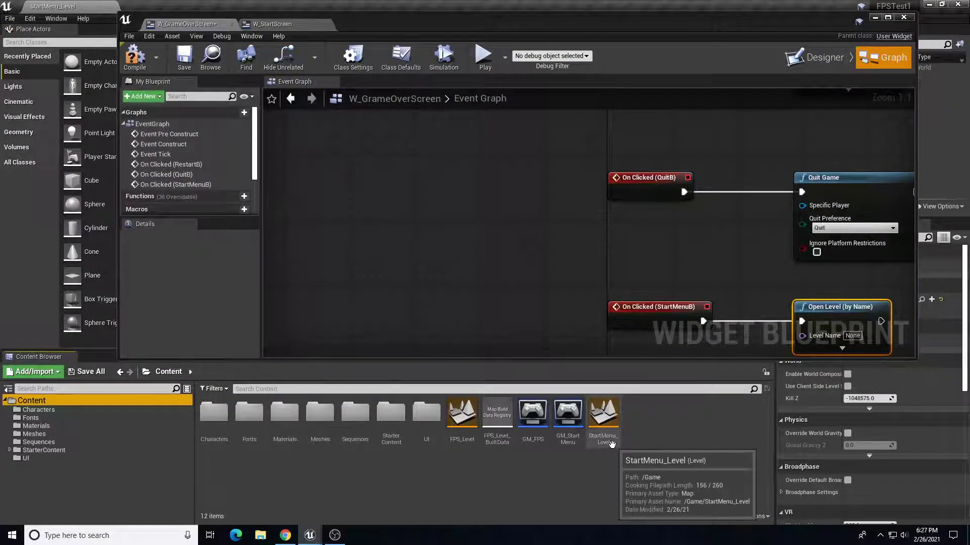
{"action": "left_click", "coordinate": [853, 335]}
{"action": "type", "text": "StartMenu_Level"}
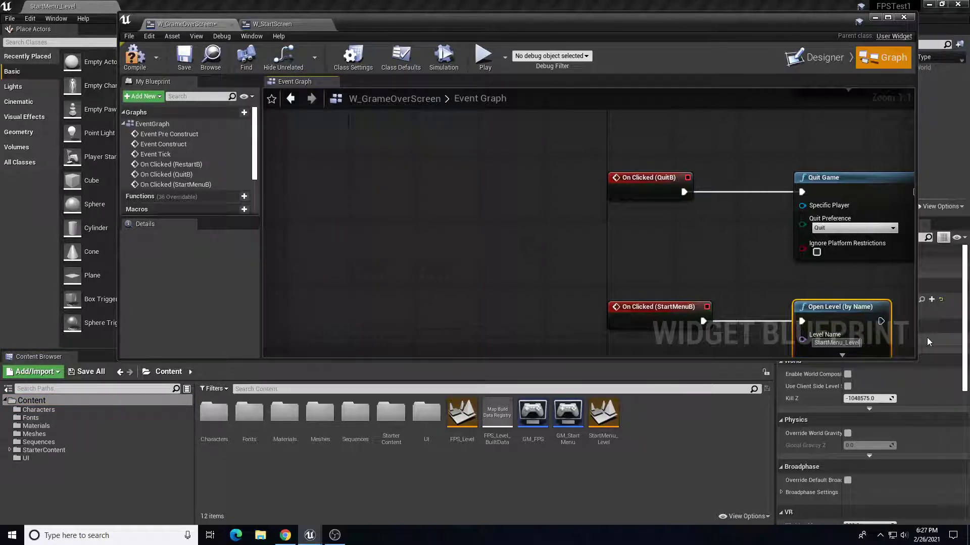
{"action": "key", "text": "Return"}
{"action": "left_click", "coordinate": [185, 55]}
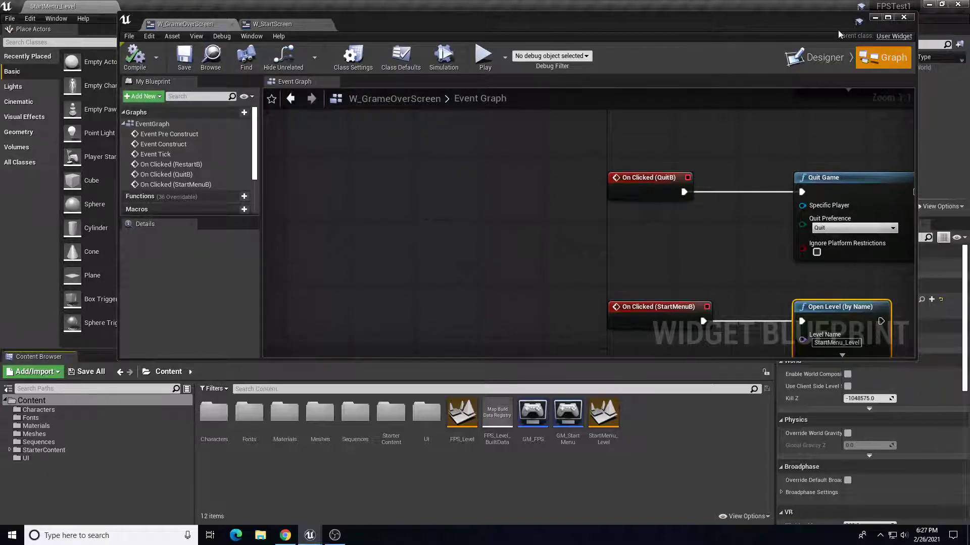
{"action": "left_click", "coordinate": [903, 18]}
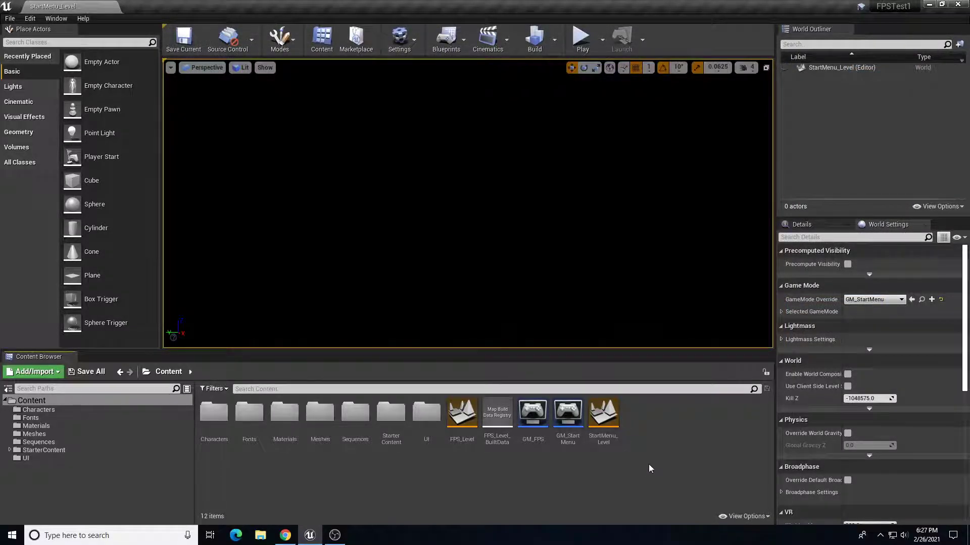
Step: Create a new level named GameOver_Level in the Content folder, and open it, saving it when asked
{"action": "right_click", "coordinate": [659, 434]}
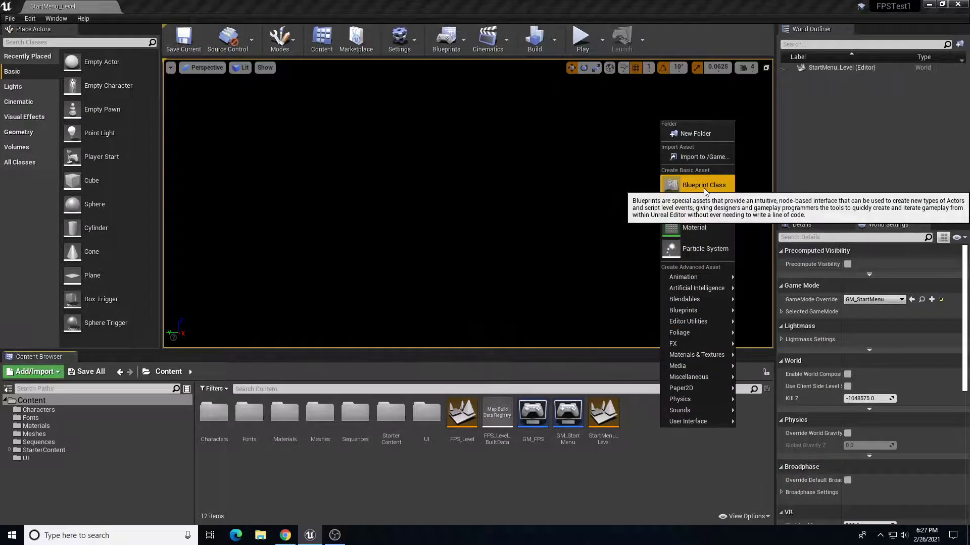
{"action": "left_click", "coordinate": [697, 206]}
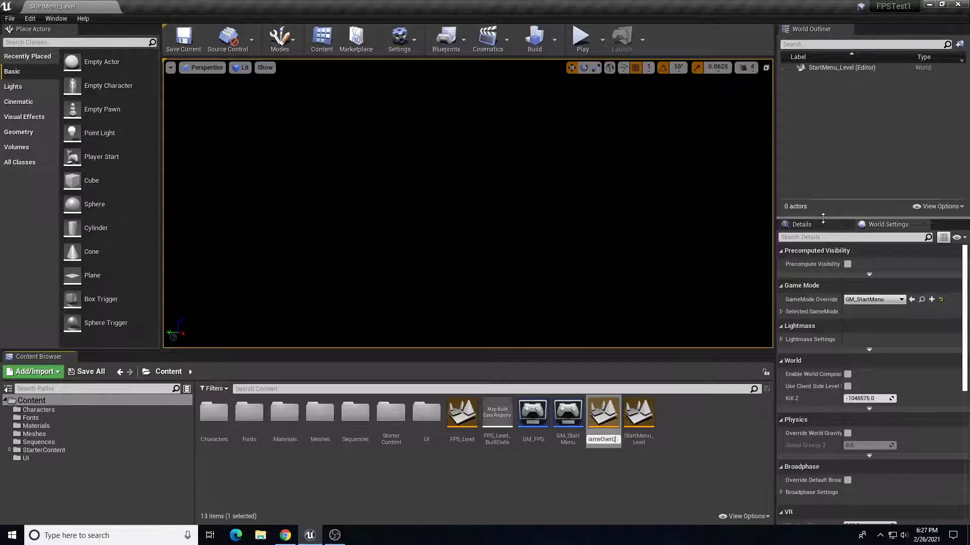
{"action": "type", "text": "GameOver_Level"}
{"action": "key", "text": "Return"}
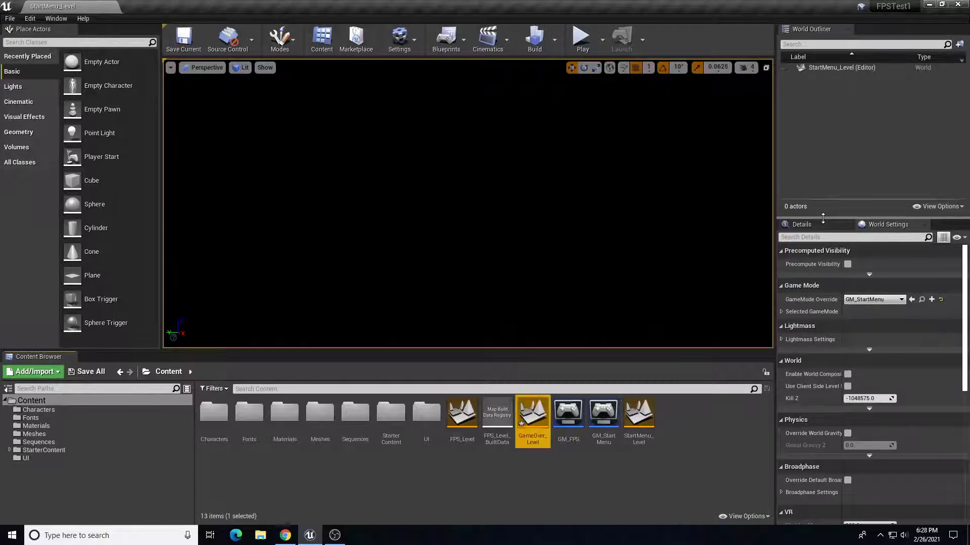
{"action": "double_click", "coordinate": [539, 415]}
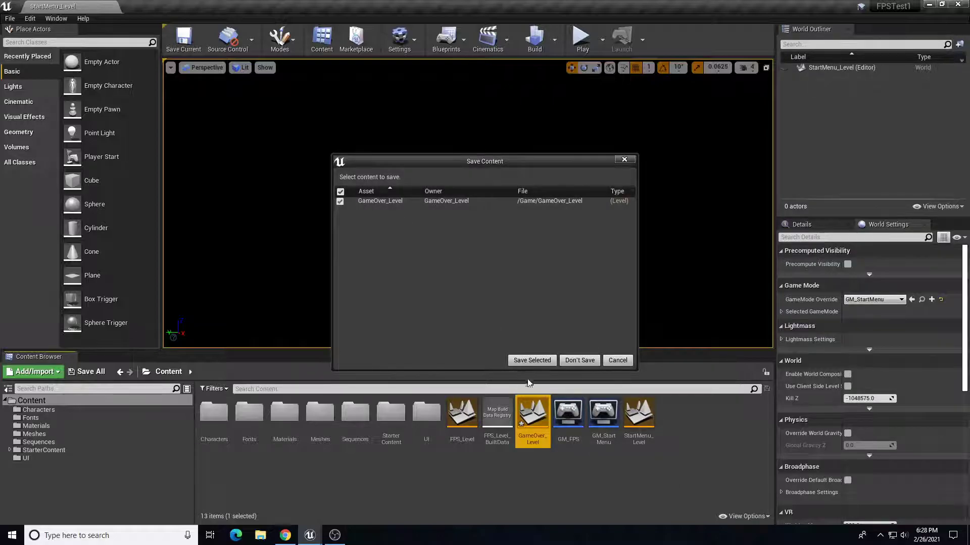
{"action": "left_click", "coordinate": [531, 360]}
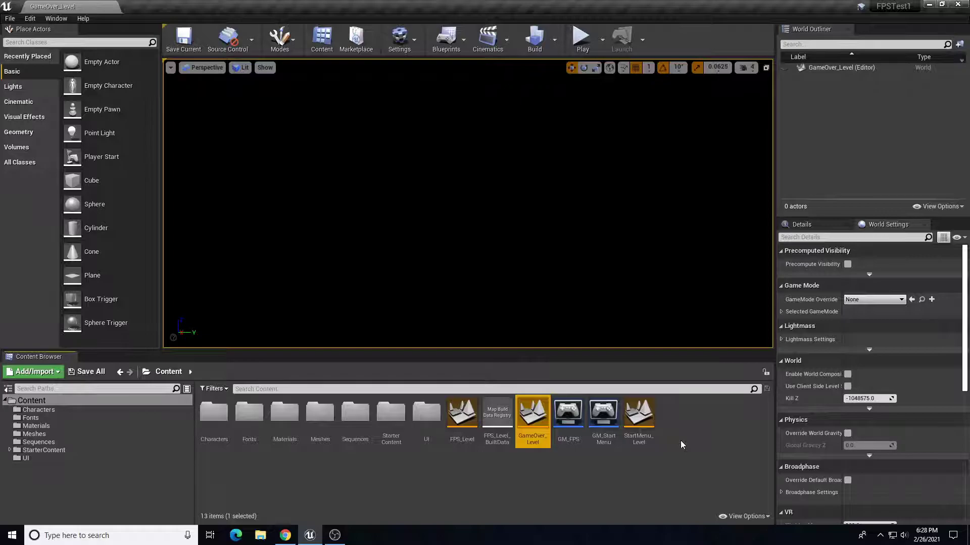
Step: Create a game mode blueprint class named GM_GameOver in the Content folder
{"action": "right_click", "coordinate": [677, 421]}
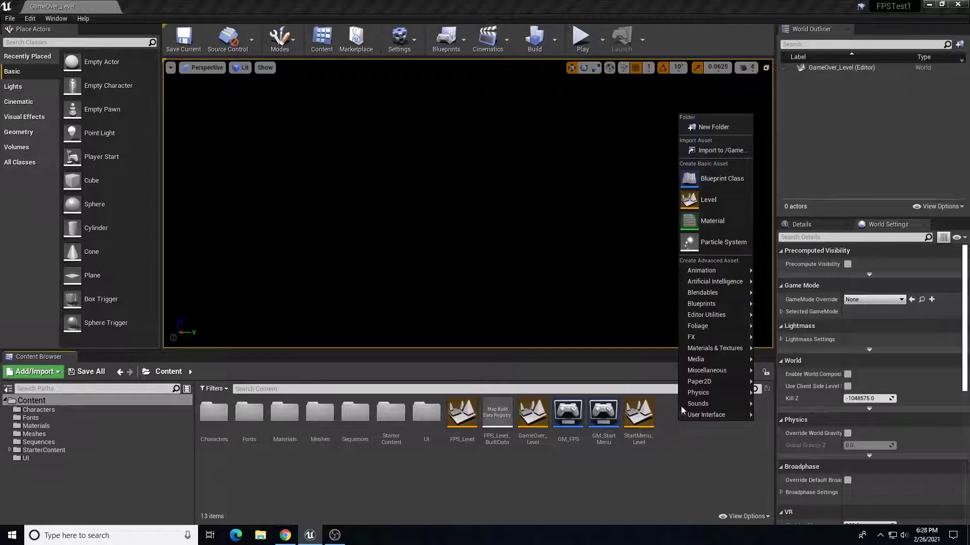
{"action": "left_click", "coordinate": [717, 188]}
{"action": "left_click", "coordinate": [405, 246]}
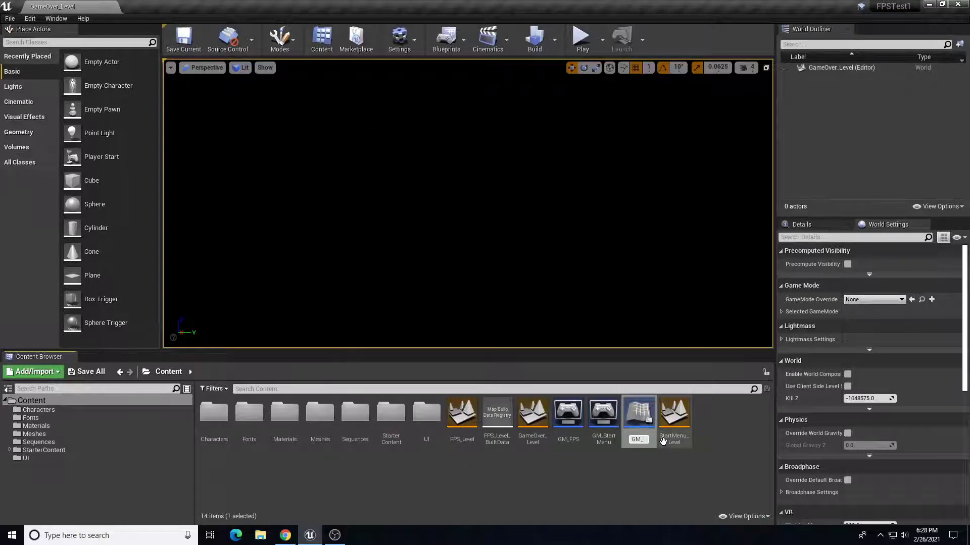
{"action": "type", "text": "GM_GameOver"}
{"action": "key", "text": "Return"}
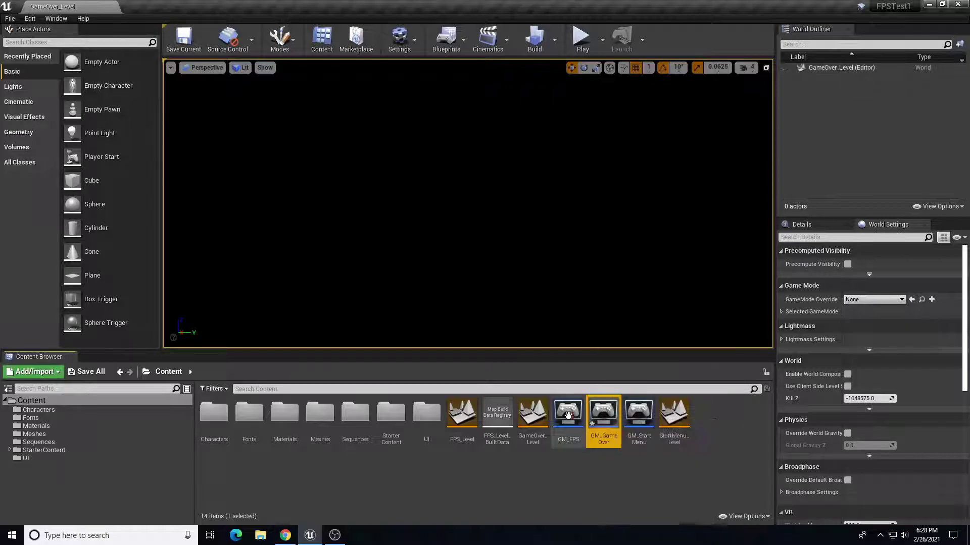
Step: Set the GameMode Override of GameOver_Level to GM_GameOver
{"action": "left_click", "coordinate": [532, 414]}
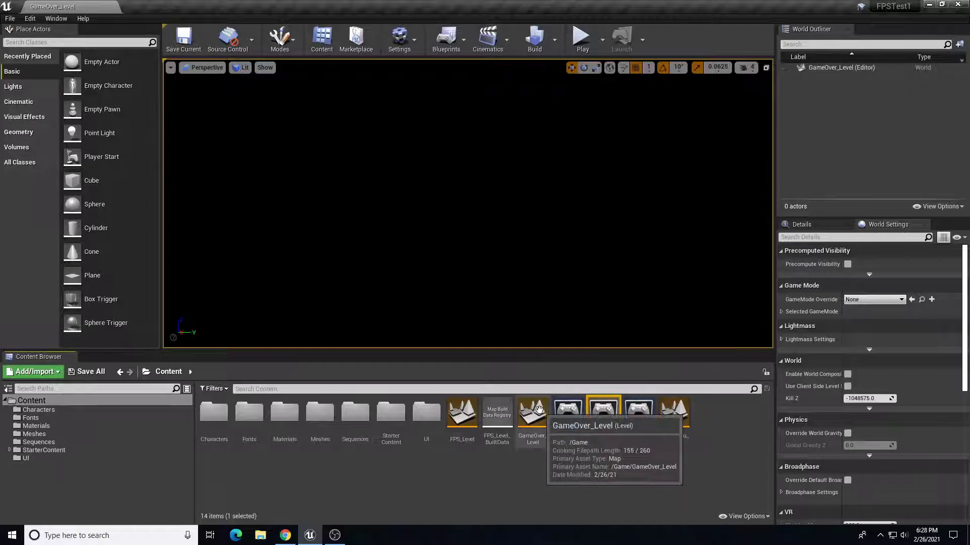
{"action": "left_click", "coordinate": [872, 300]}
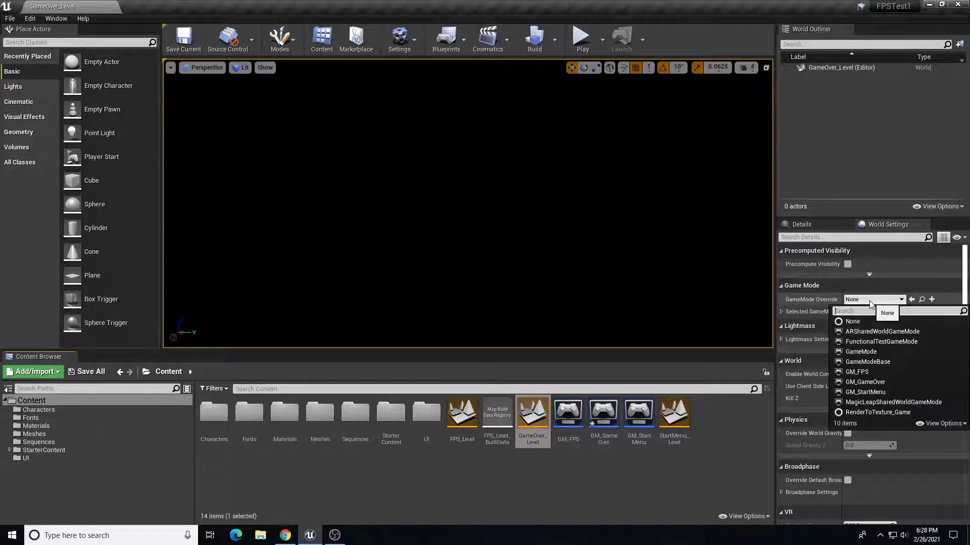
{"action": "left_click", "coordinate": [883, 383]}
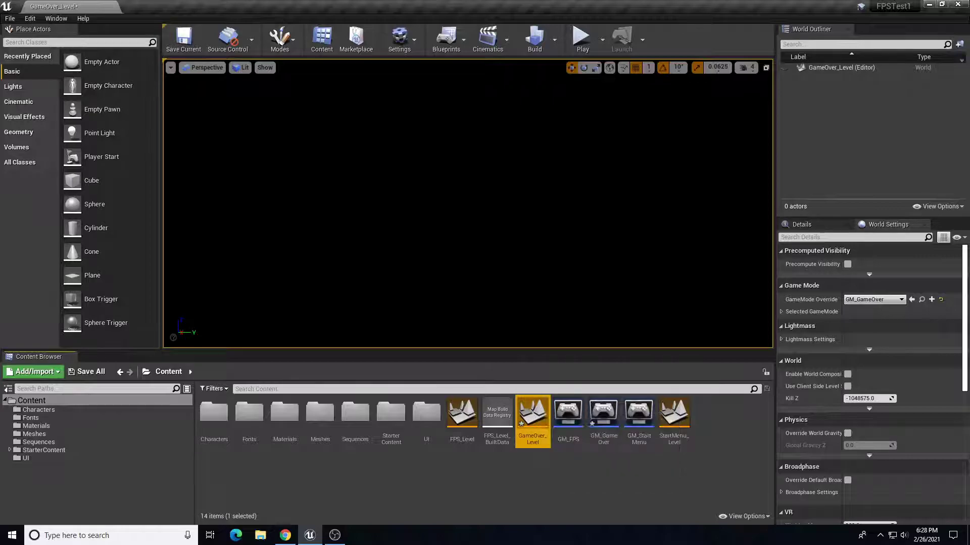
Step: In GameOver_Level's level blueprint, connect Event BeginPlay to a Create Widget node with its class set to W_GrameOverScreen
{"action": "left_click", "coordinate": [466, 39]}
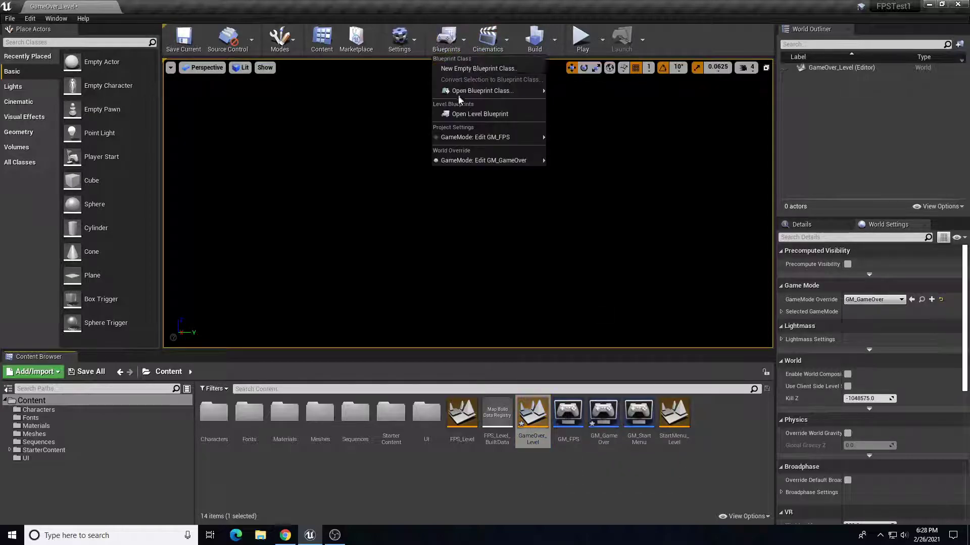
{"action": "left_click", "coordinate": [477, 116]}
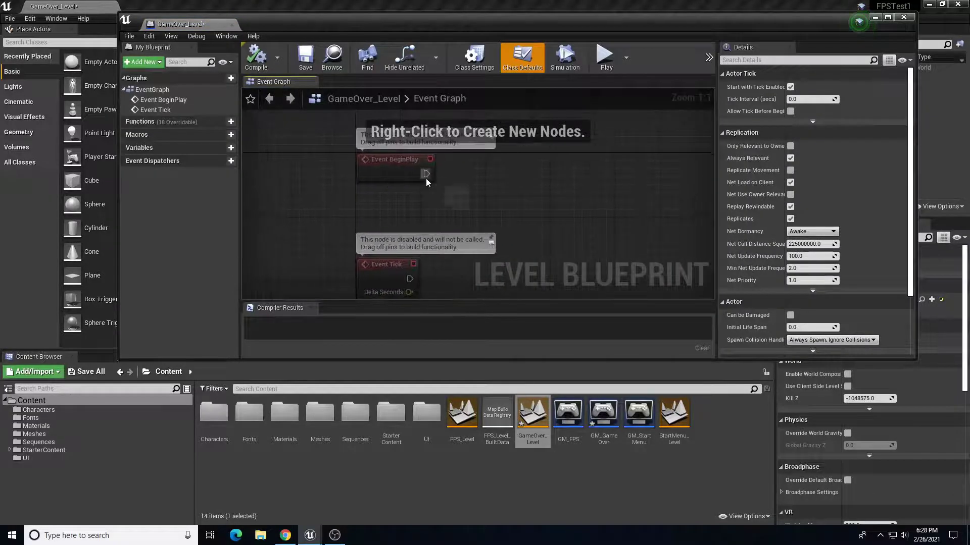
{"action": "left_click_drag", "start_coordinate": [476, 180], "coordinate": [551, 182]}
{"action": "type", "text": "cre"}
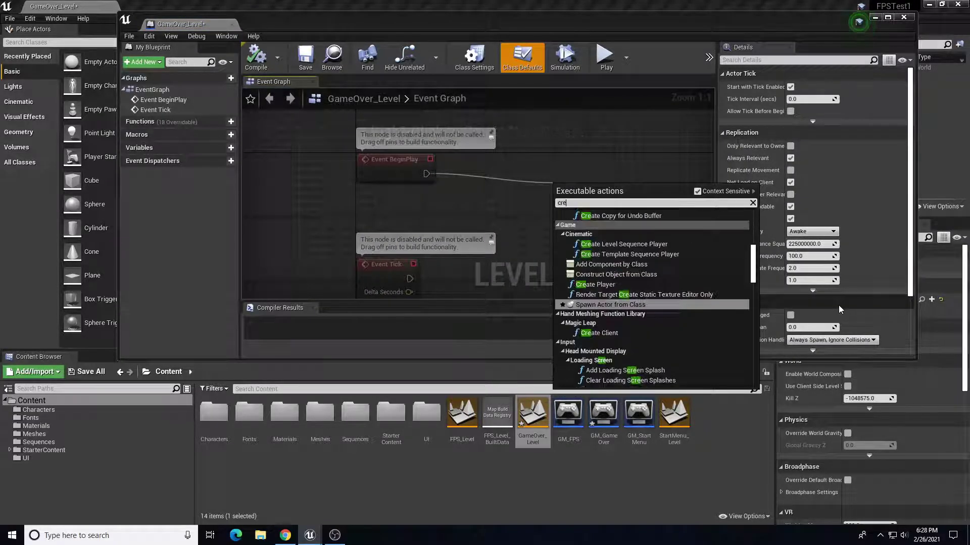
{"action": "type", "text": "ate wid"}
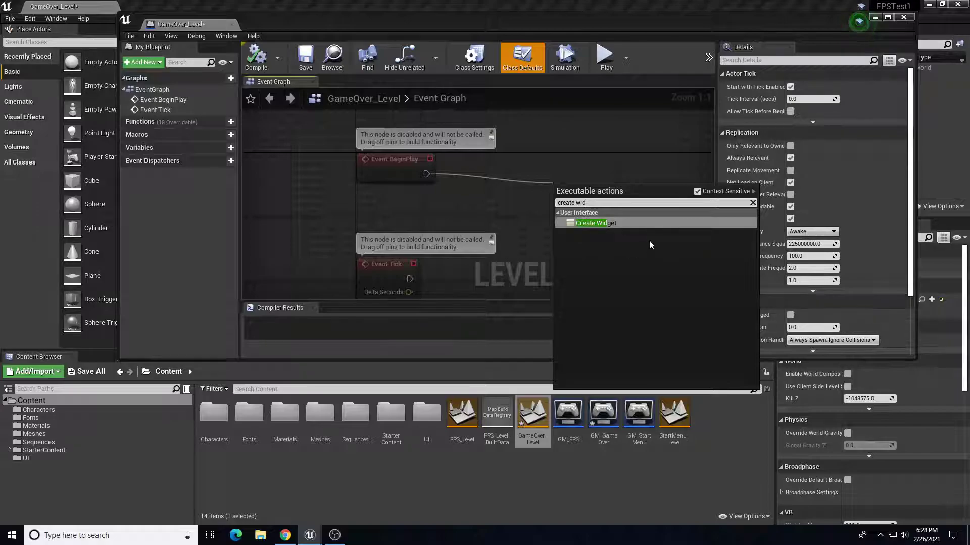
{"action": "left_click", "coordinate": [656, 224]}
{"action": "left_click_drag", "start_coordinate": [631, 203], "coordinate": [599, 166]}
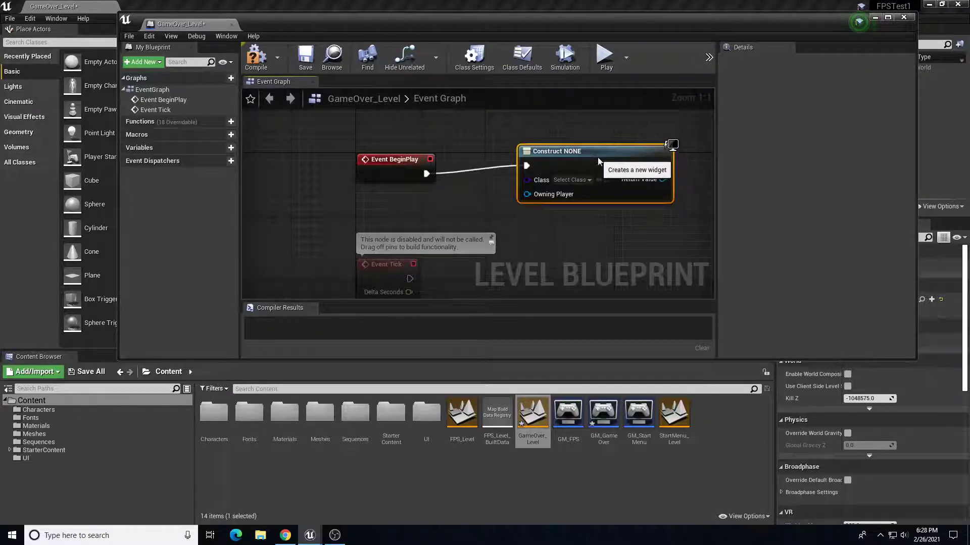
{"action": "left_click", "coordinate": [580, 188]}
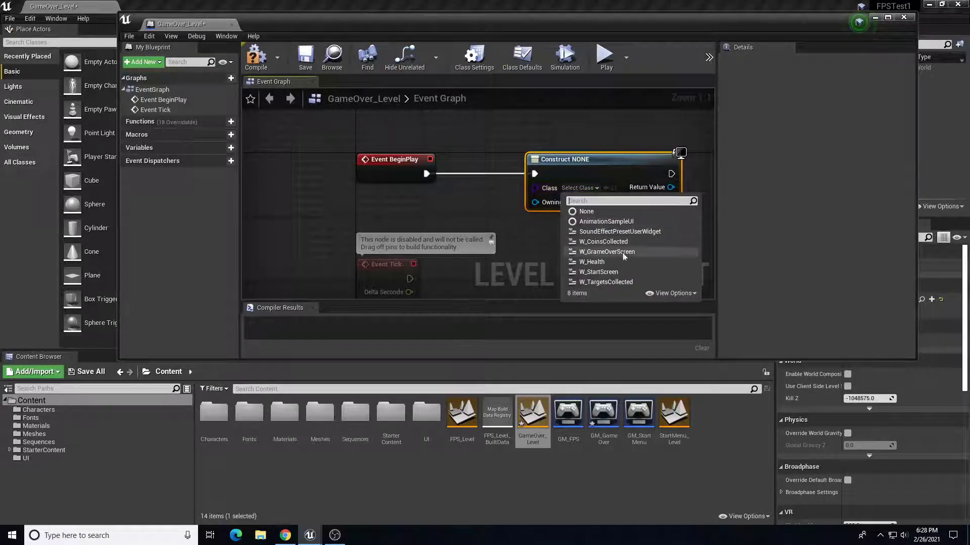
{"action": "left_click", "coordinate": [606, 252]}
Step: Add an Add to Viewport node on the execution output of the Create Widget node and align it
{"action": "right_click_drag", "start_coordinate": [681, 208], "coordinate": [492, 198]}
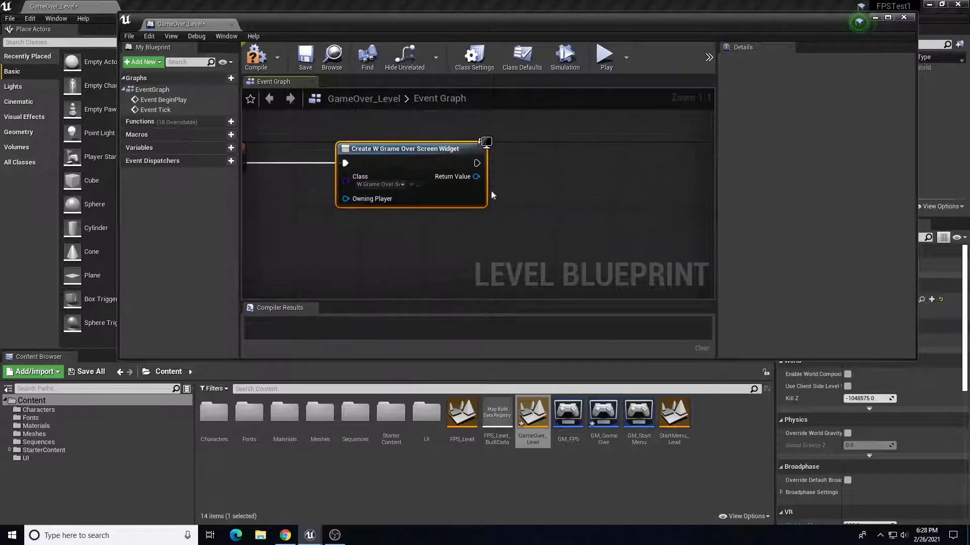
{"action": "left_click_drag", "start_coordinate": [476, 163], "coordinate": [639, 166]}
{"action": "type", "text": "a"}
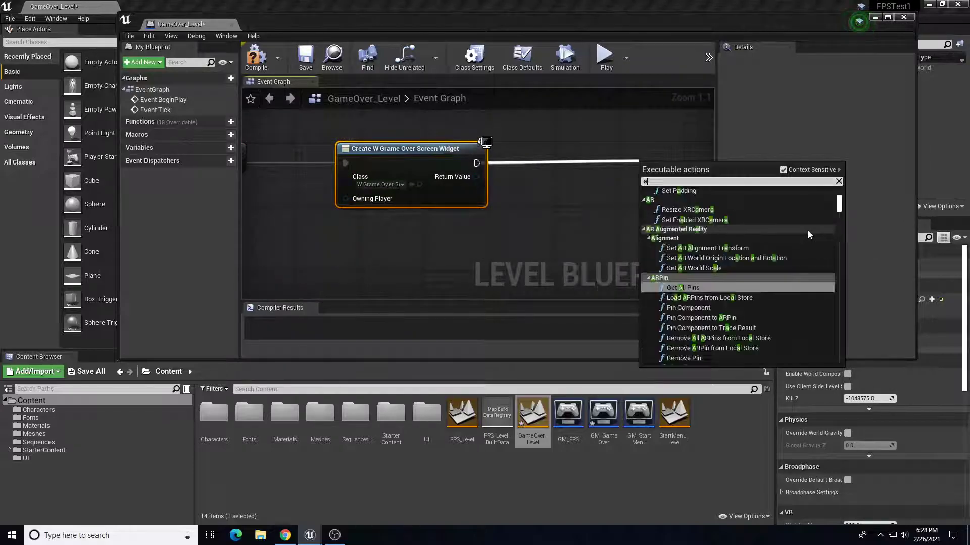
{"action": "type", "text": "dd to view"}
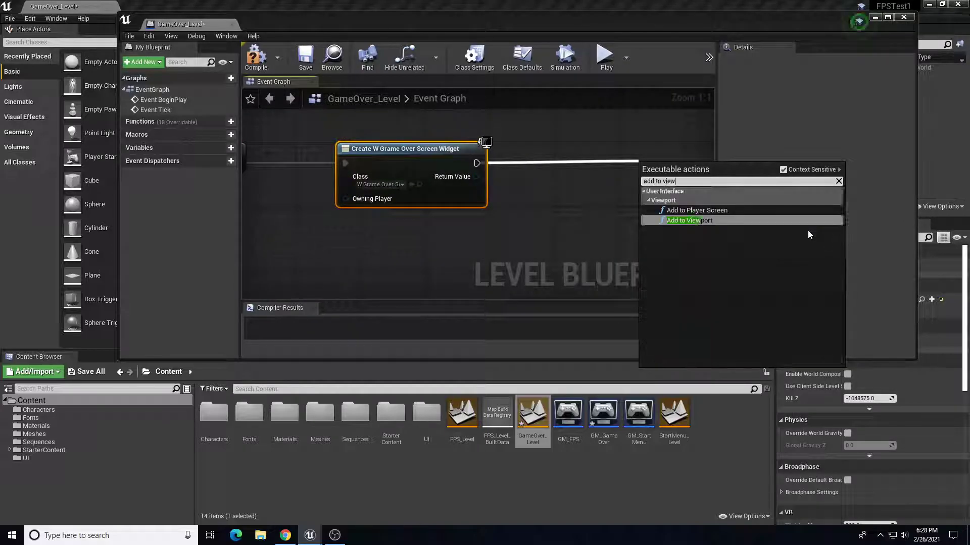
{"action": "left_click", "coordinate": [755, 212]}
{"action": "left_click_drag", "start_coordinate": [708, 183], "coordinate": [667, 159]}
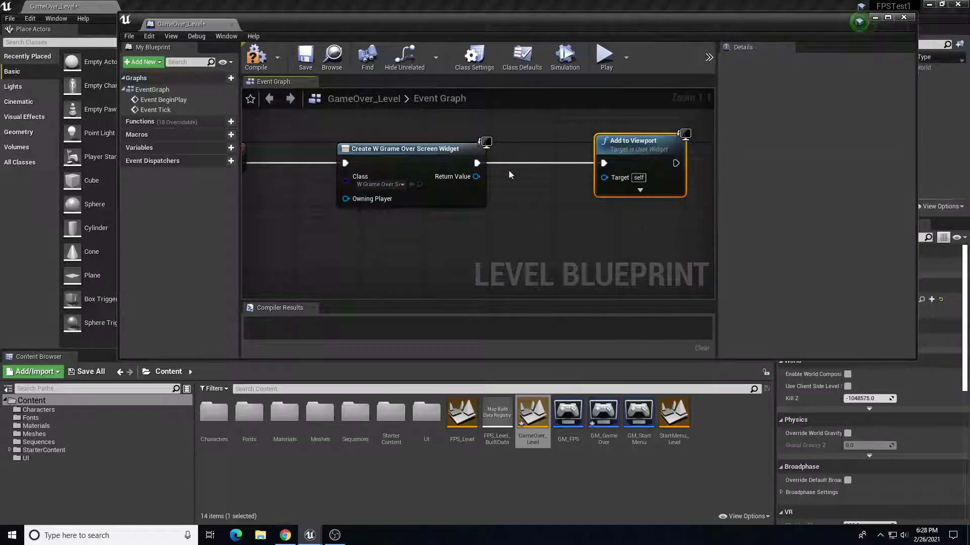
Step: Connect the Create Widget node's Return Value to the Target input of the Add to Viewport node
{"action": "left_click_drag", "start_coordinate": [476, 177], "coordinate": [604, 178]}
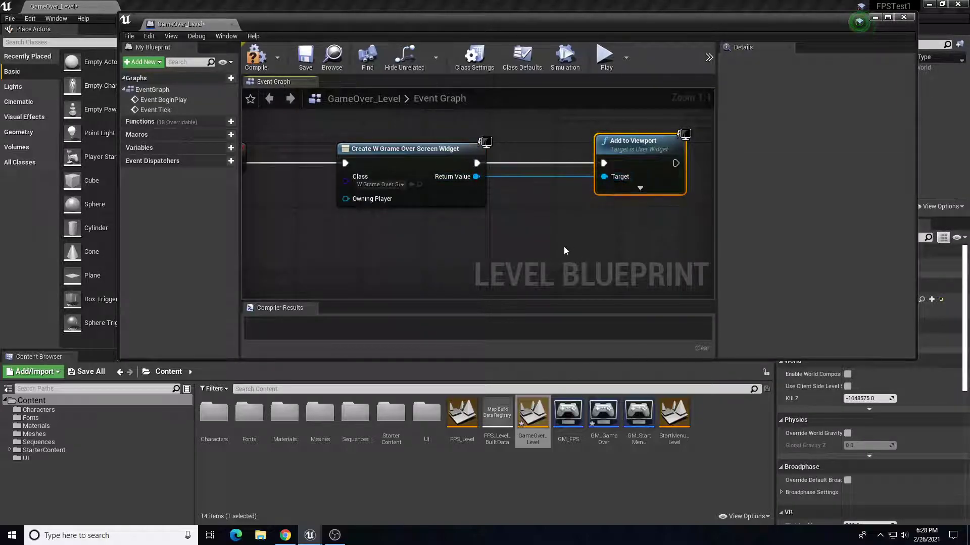
{"action": "right_click_drag", "start_coordinate": [565, 246], "coordinate": [442, 262]}
{"action": "right_click_drag", "start_coordinate": [531, 191], "coordinate": [452, 170]}
{"action": "left_click_drag", "start_coordinate": [472, 150], "coordinate": [435, 137]}
{"action": "left_click", "coordinate": [422, 220]}
Step: Add a Get Player Controller node to the graph below the Add to Viewport node
{"action": "right_click", "coordinate": [414, 235]}
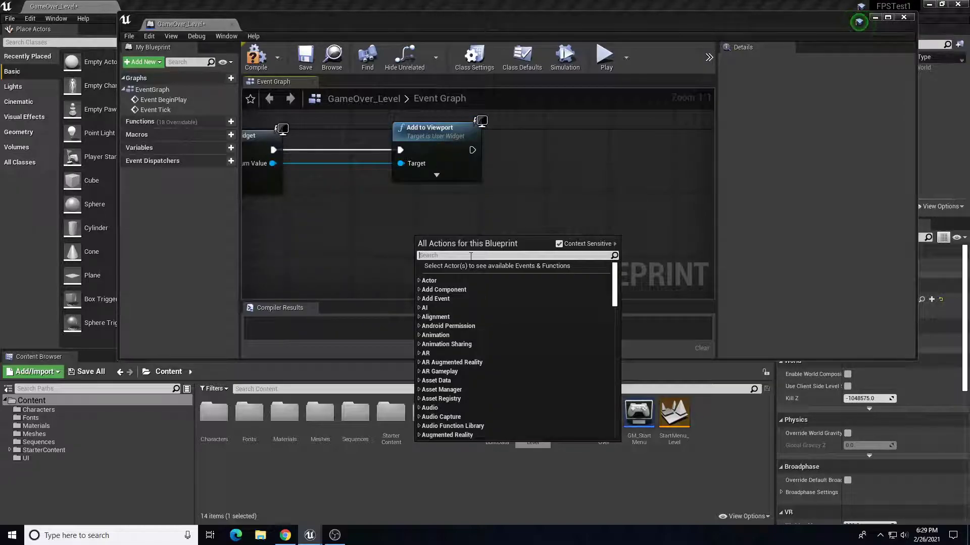
{"action": "type", "text": "get player co"}
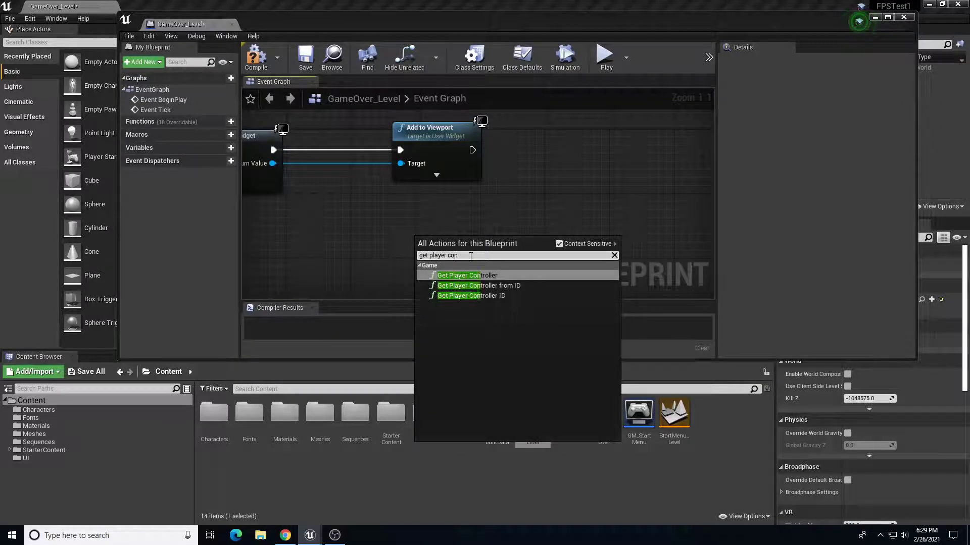
{"action": "type", "text": "n"}
{"action": "left_click", "coordinate": [487, 277]}
Step: From the player controller, add a Set Show Mouse Cursor node with the cursor enabled and run it after Add to Viewport
{"action": "left_click_drag", "start_coordinate": [510, 253], "coordinate": [576, 186]}
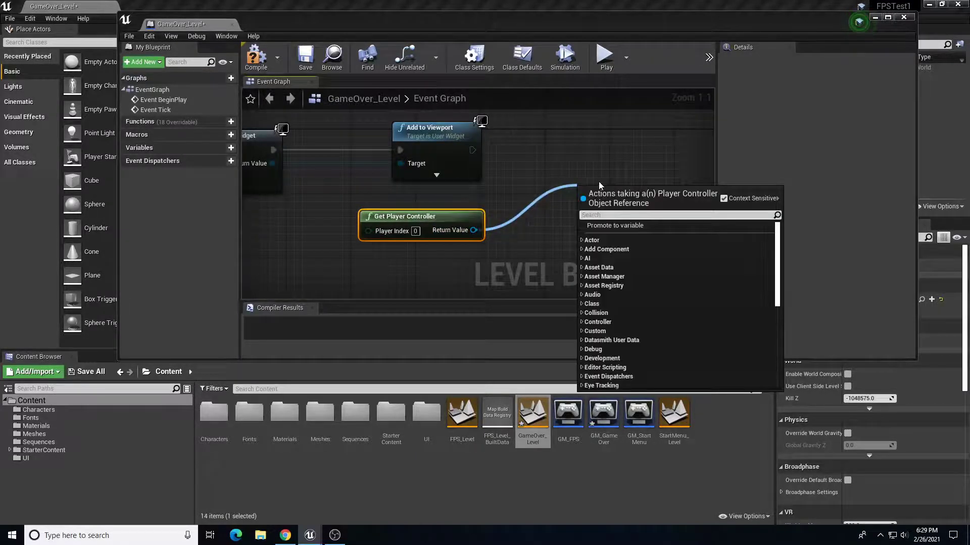
{"action": "type", "text": "set show mouse"}
{"action": "key", "text": "Return"}
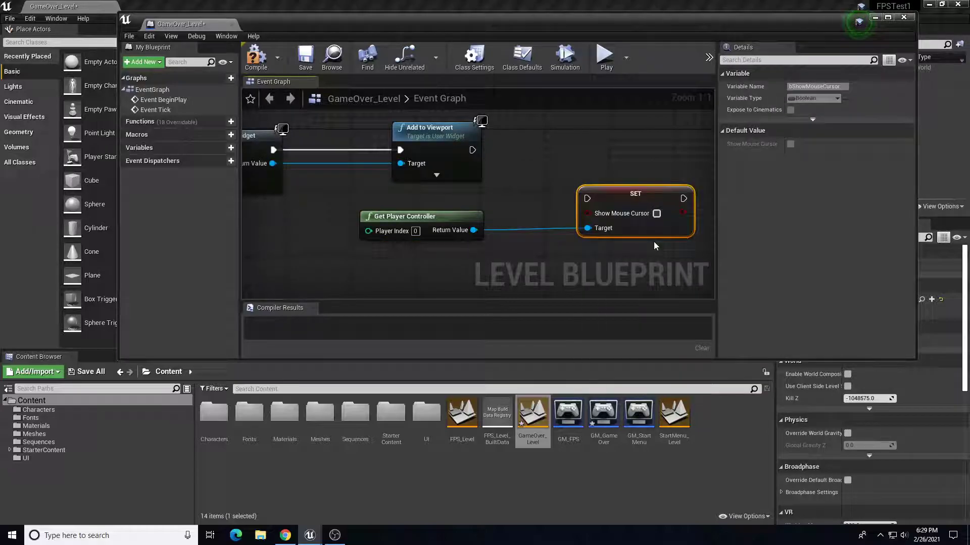
{"action": "left_click", "coordinate": [656, 213]}
{"action": "left_click_drag", "start_coordinate": [663, 189], "coordinate": [655, 139]}
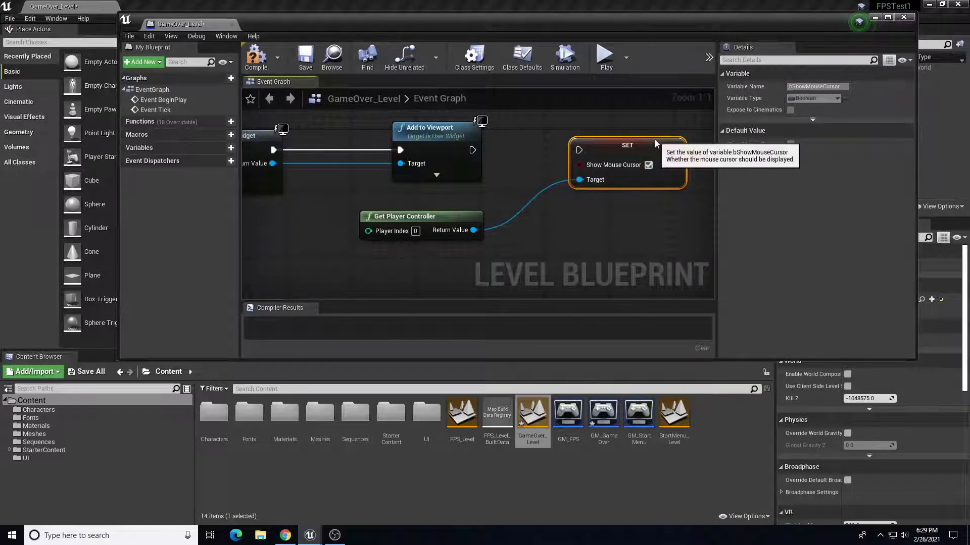
{"action": "left_click_drag", "start_coordinate": [472, 150], "coordinate": [580, 152]}
Step: Compile, save and close the level blueprint, and play-test GameOver_Level, exiting through the screen's Quit option
{"action": "left_click", "coordinate": [255, 60]}
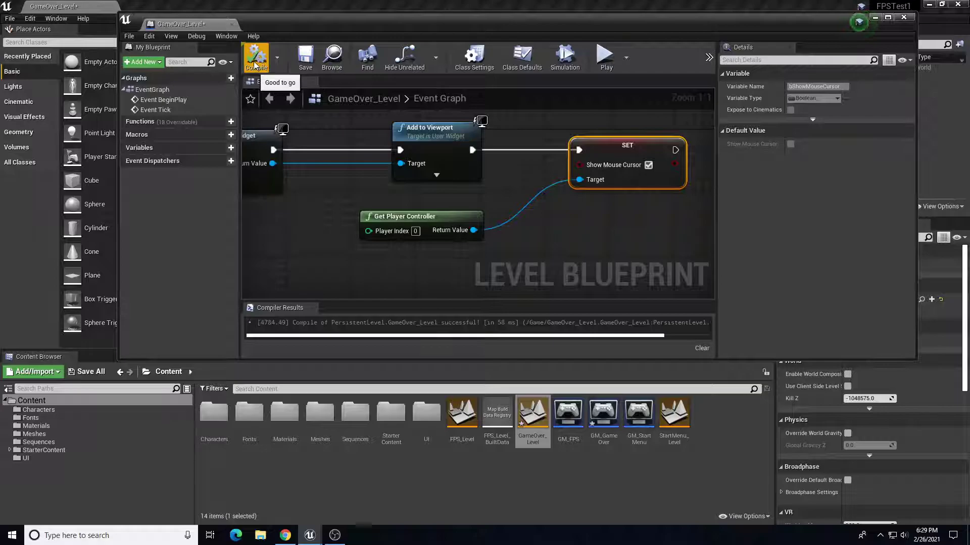
{"action": "left_click", "coordinate": [305, 55]}
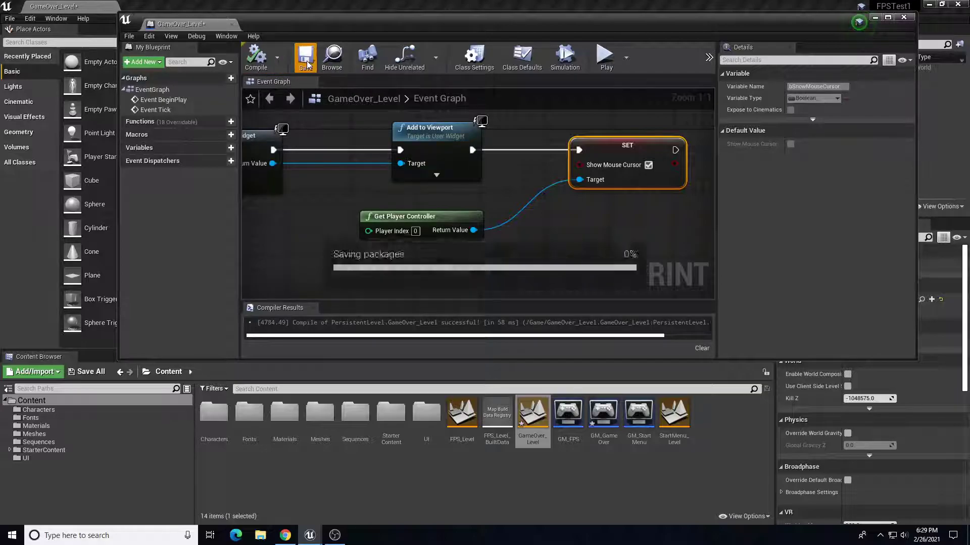
{"action": "left_click", "coordinate": [903, 18]}
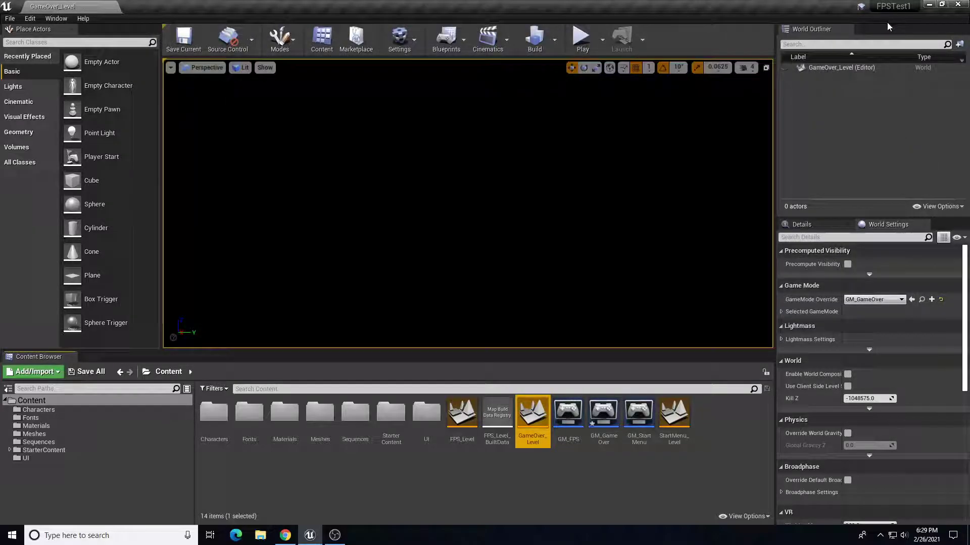
{"action": "left_click", "coordinate": [579, 40]}
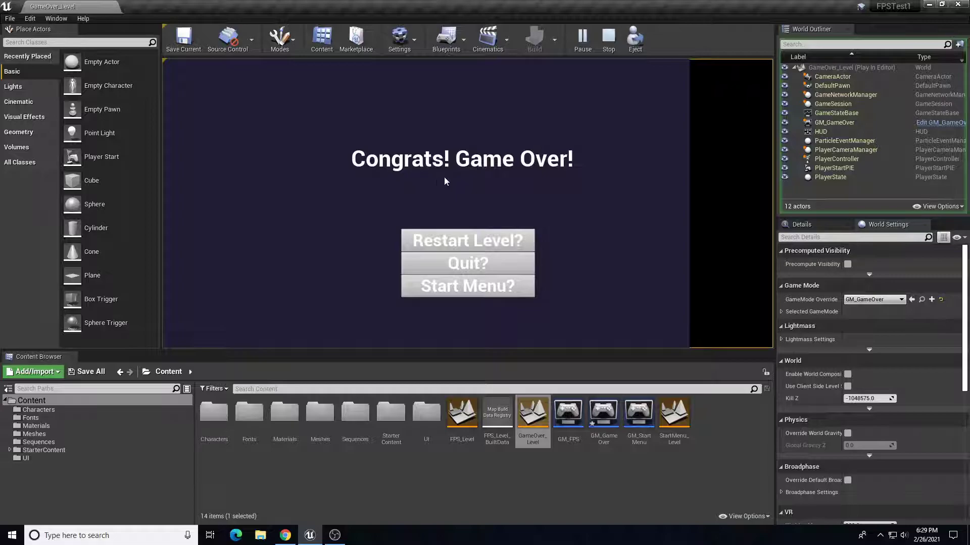
{"action": "left_click", "coordinate": [483, 260]}
Step: Open the W_GrameOverScreen widget from the UI folder and set its background image's anchor and alignment to the centre
{"action": "left_click", "coordinate": [21, 459]}
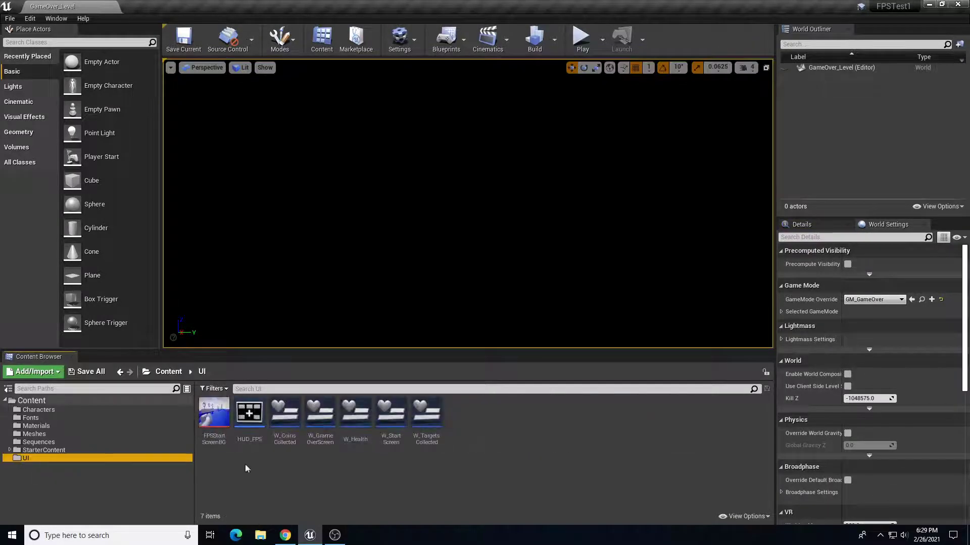
{"action": "double_click", "coordinate": [321, 414]}
{"action": "left_click", "coordinate": [557, 190]}
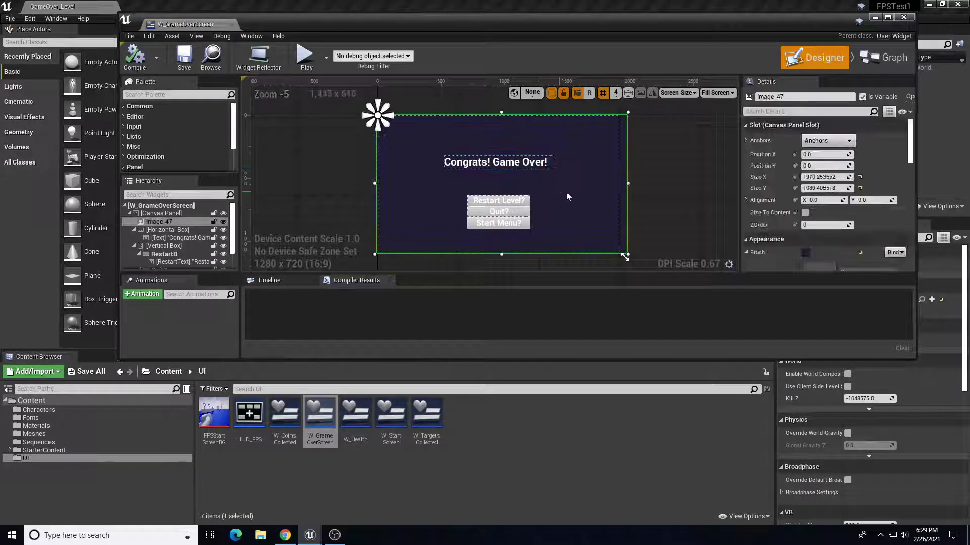
{"action": "left_click", "coordinate": [825, 141]}
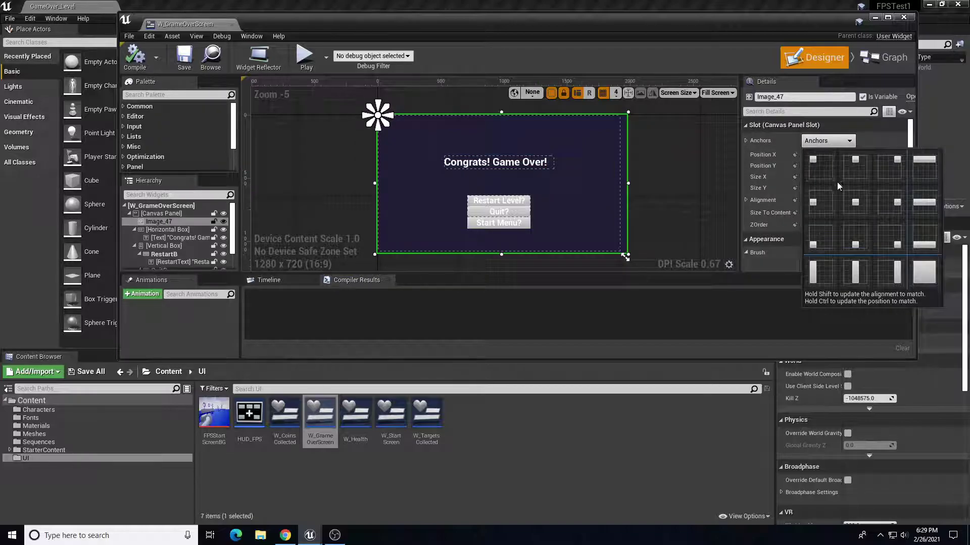
{"action": "left_click", "coordinate": [859, 205], "text": "shift"}
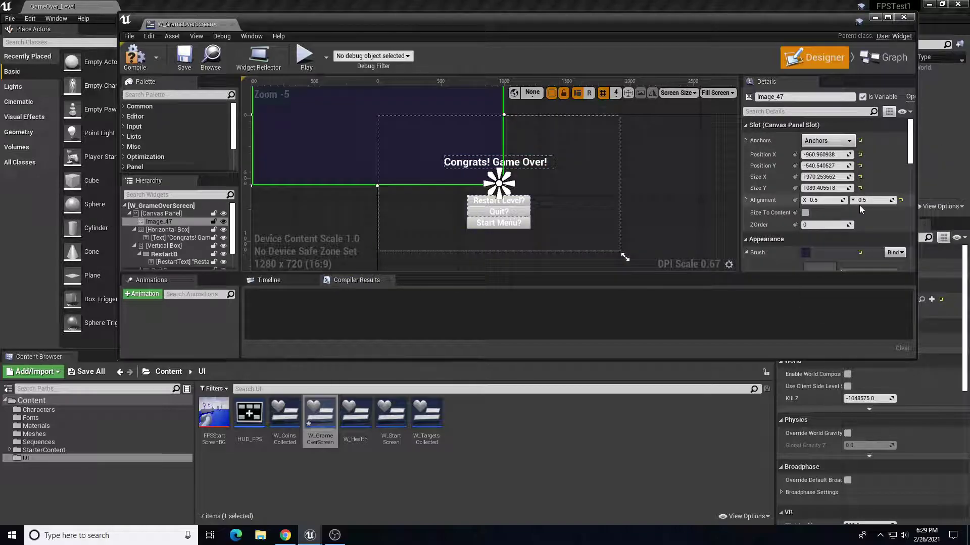
Step: Set the background image's Position X and Position Y to 0, and compile, save and close the widget
{"action": "left_click", "coordinate": [831, 155]}
{"action": "type", "text": "0"}
{"action": "key", "text": "Tab"}
{"action": "type", "text": "0"}
{"action": "key", "text": "Return"}
{"action": "left_click", "coordinate": [135, 58]}
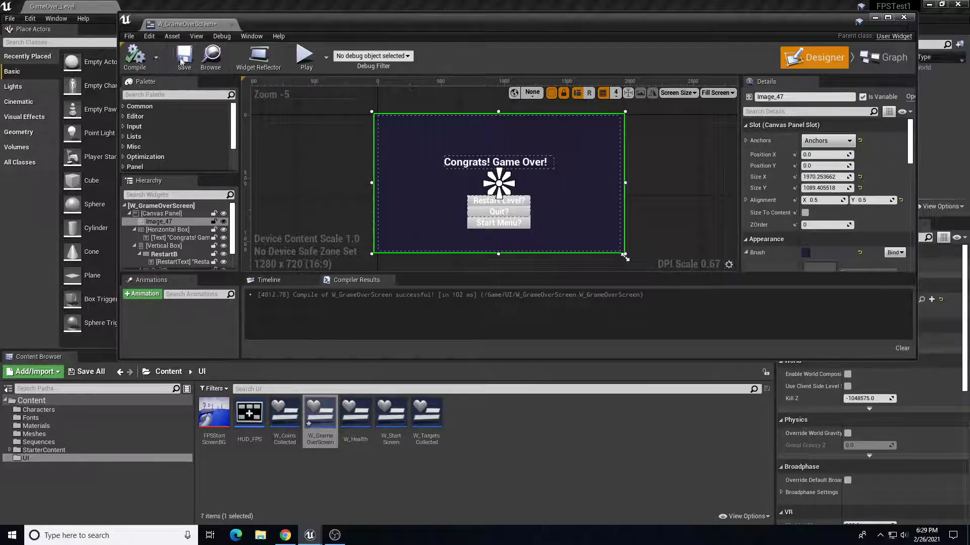
{"action": "left_click", "coordinate": [184, 56]}
{"action": "left_click", "coordinate": [903, 17]}
Step: Play-test GameOver_Level three times to check the Restart Level, Quit and Start Menu options of the game over screen
{"action": "left_click", "coordinate": [582, 38]}
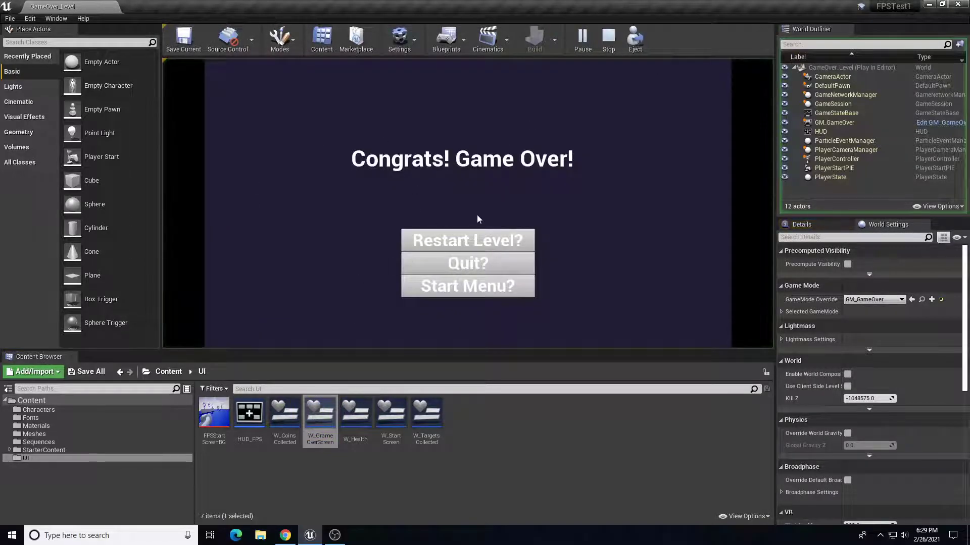
{"action": "left_click", "coordinate": [489, 240]}
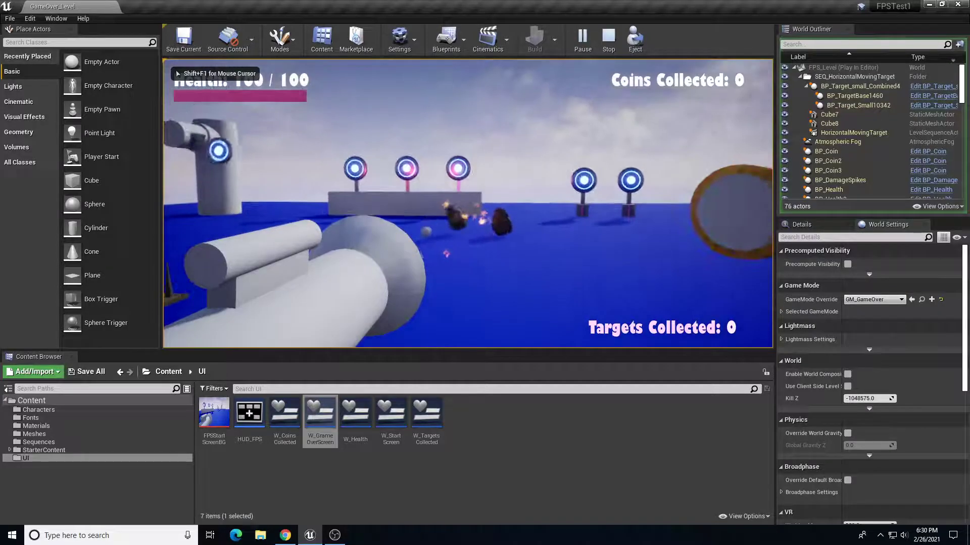
{"action": "key", "text": "Escape"}
{"action": "left_click", "coordinate": [582, 39]}
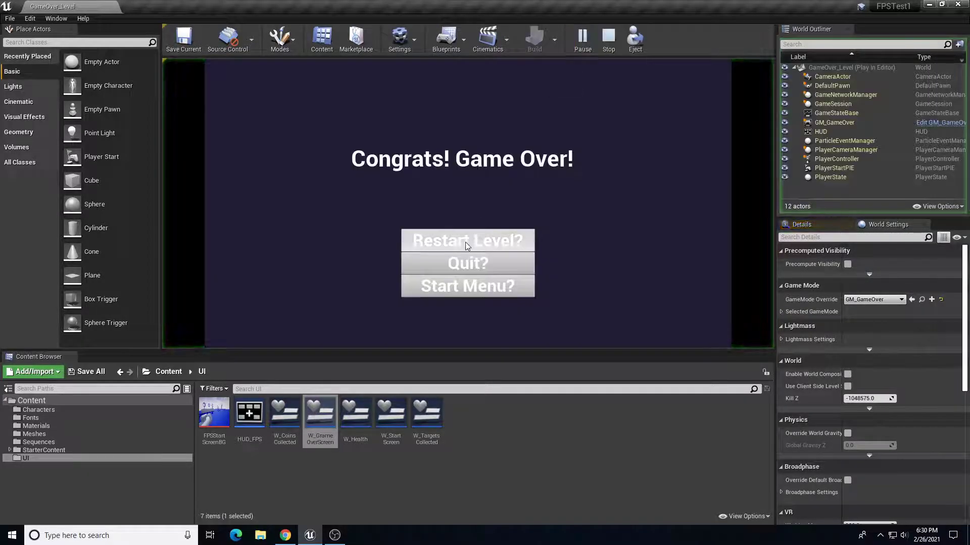
{"action": "left_click", "coordinate": [465, 266]}
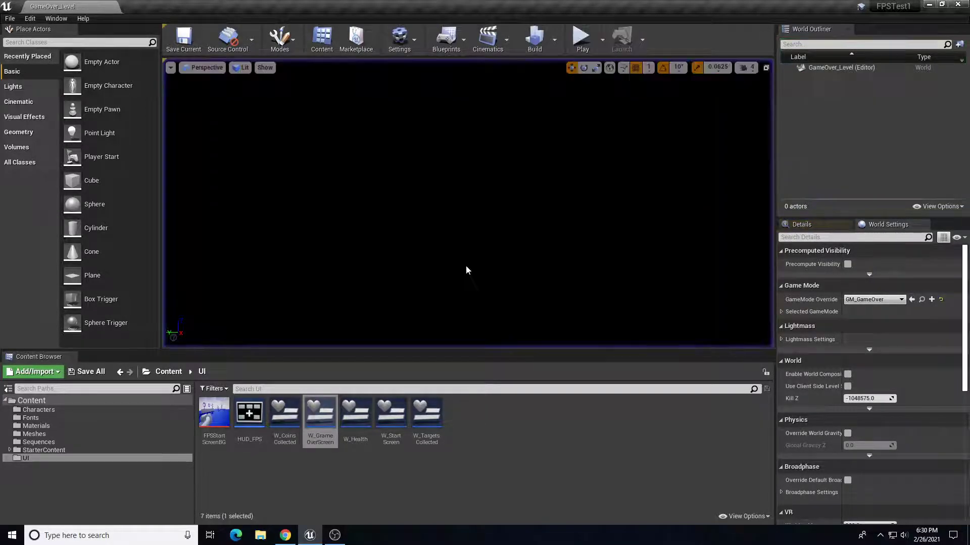
{"action": "left_click", "coordinate": [579, 38]}
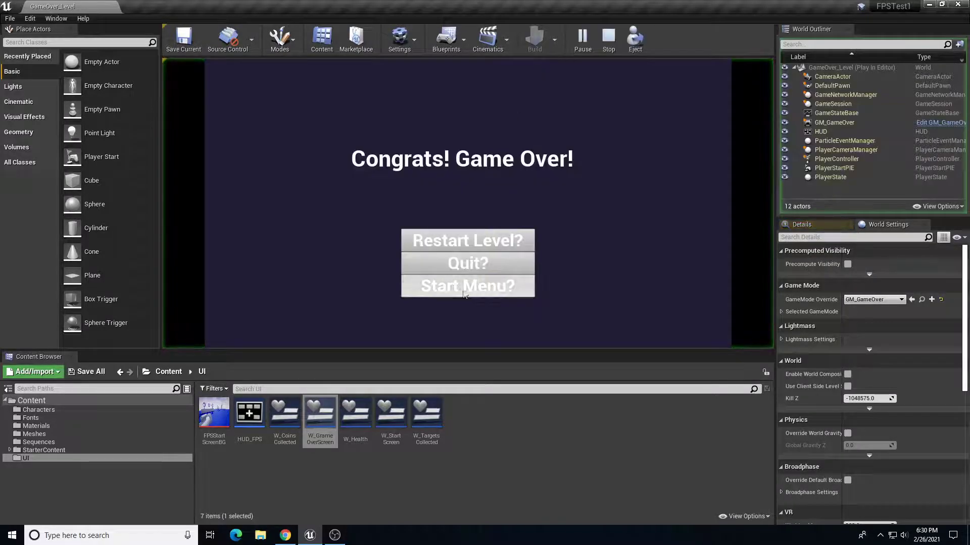
{"action": "left_click", "coordinate": [460, 290]}
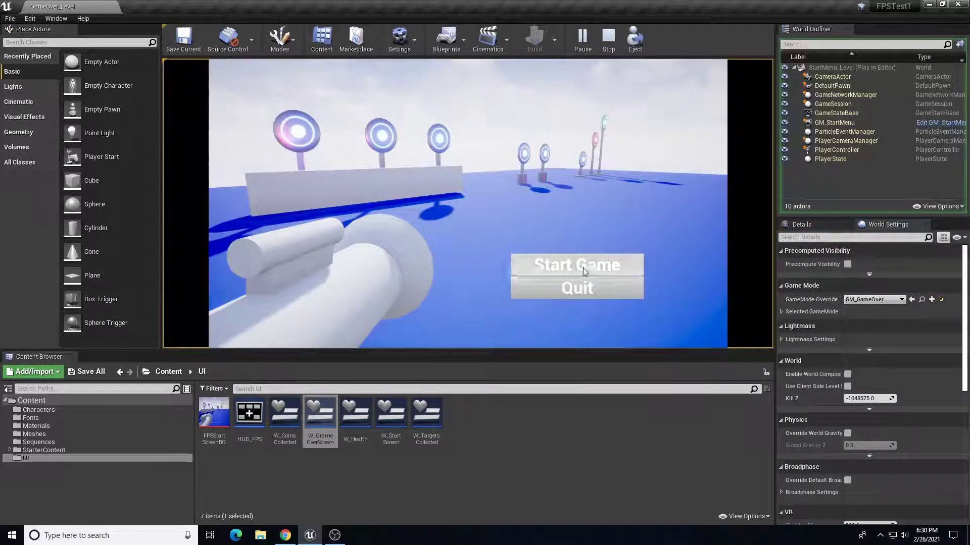
{"action": "left_click", "coordinate": [609, 38]}
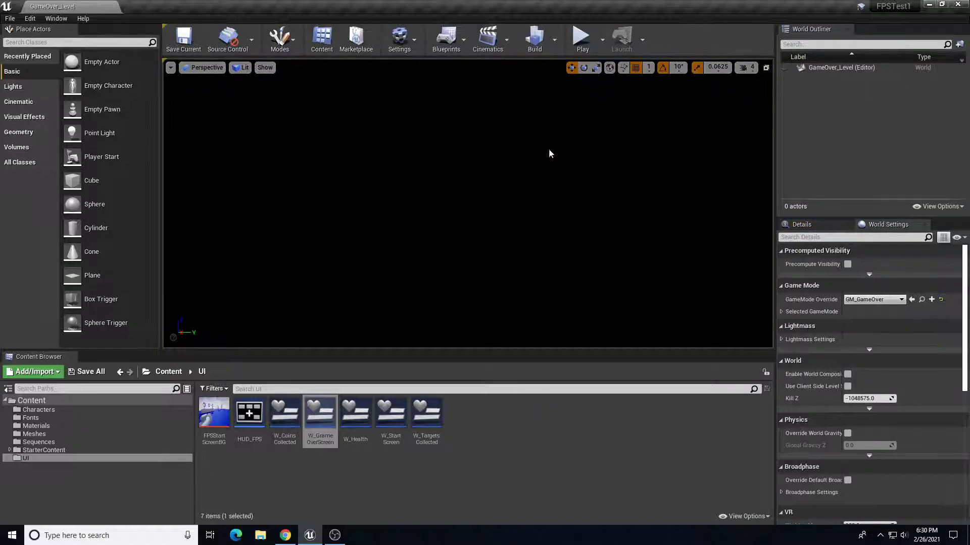
Step: Open FPS_Level from the Content folder and bring the play area into view
{"action": "left_click", "coordinate": [35, 451]}
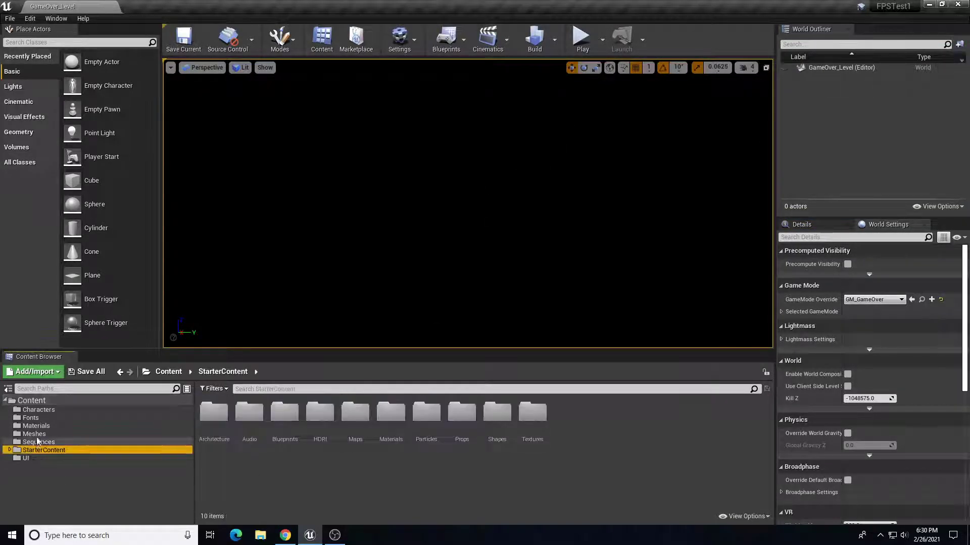
{"action": "left_click", "coordinate": [39, 402]}
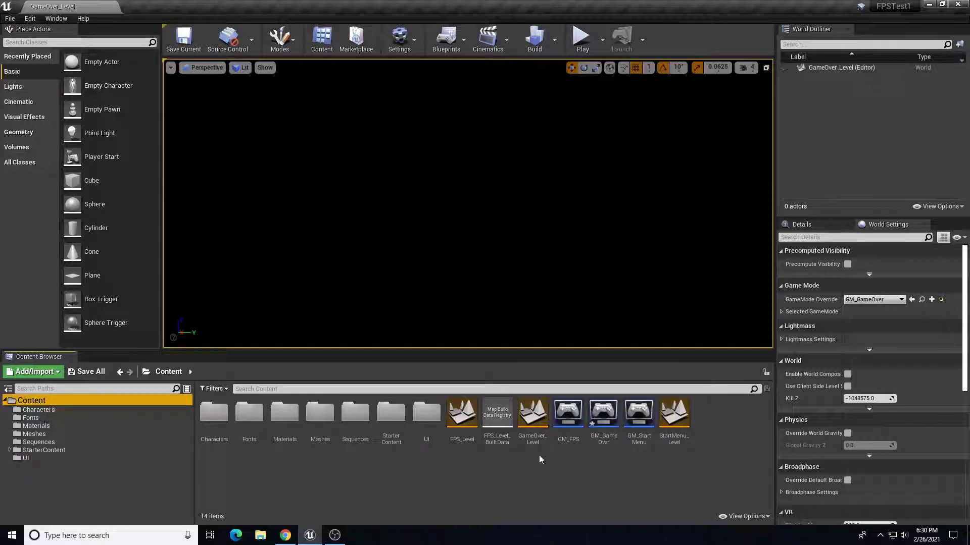
{"action": "left_click", "coordinate": [567, 481]}
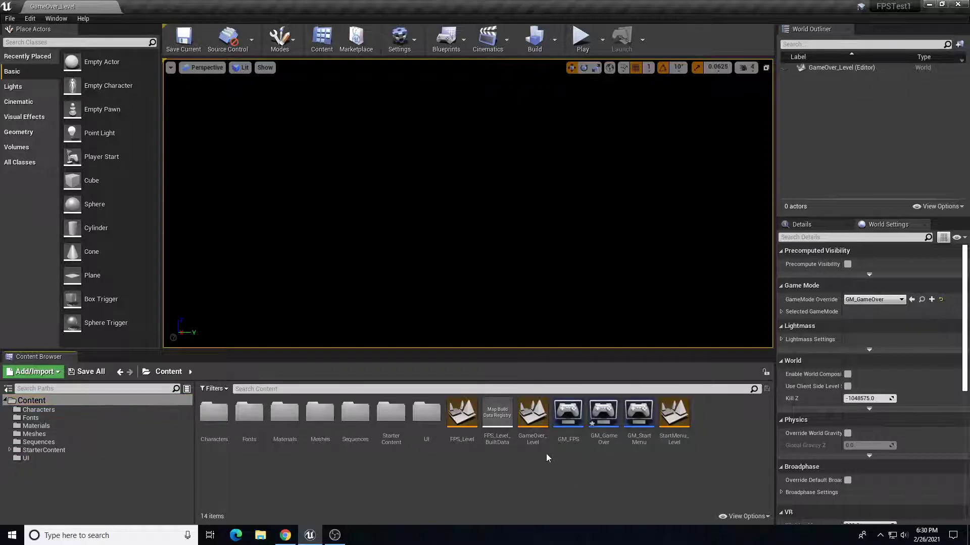
{"action": "left_click", "coordinate": [461, 419]}
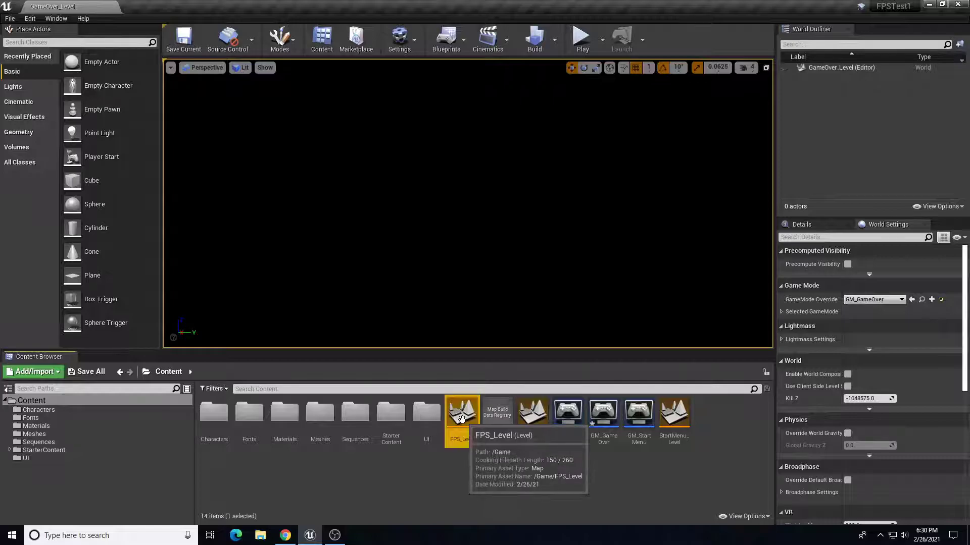
{"action": "double_click", "coordinate": [462, 419]}
{"action": "left_click", "coordinate": [532, 360]}
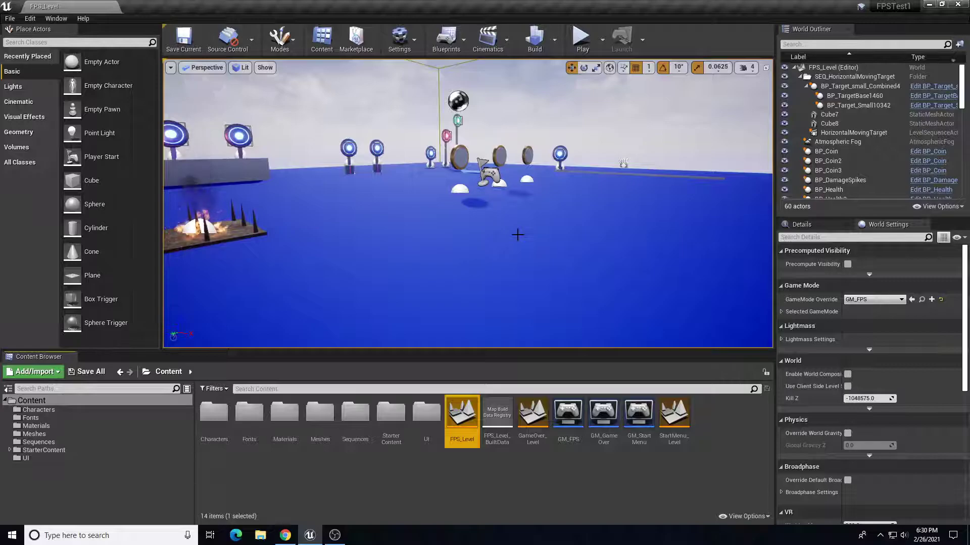
{"action": "mouse_move", "coordinate": [347, 203]}
{"action": "left_mouse_down"}
{"action": "mouse_move", "coordinate": [277, 146]}
{"action": "mouse_move", "coordinate": [167, 149]}
{"action": "mouse_move", "coordinate": [166, 227]}
{"action": "mouse_move", "coordinate": [347, 205]}
{"action": "left_mouse_up"}
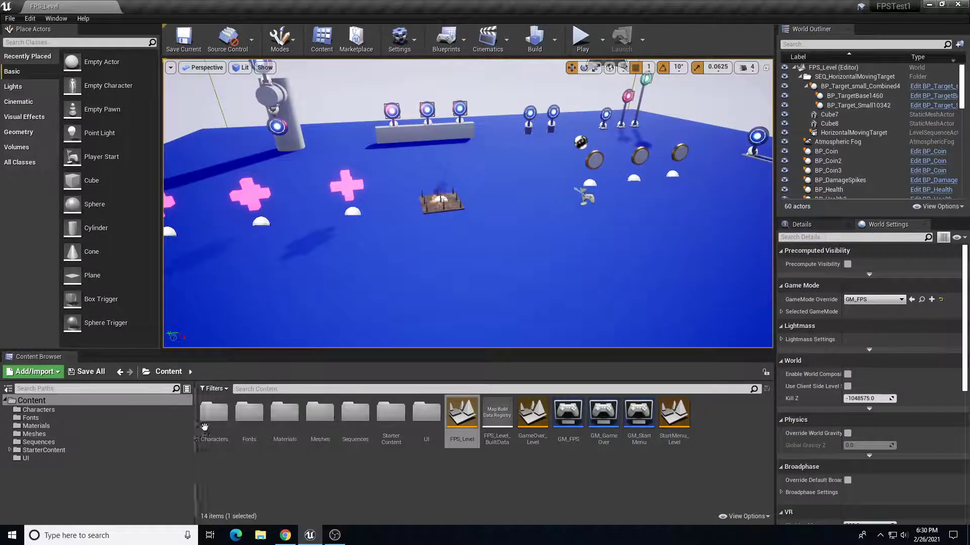
Step: Create an Actor blueprint class named BP_GameOverObject in the Meshes folder
{"action": "double_click", "coordinate": [320, 415]}
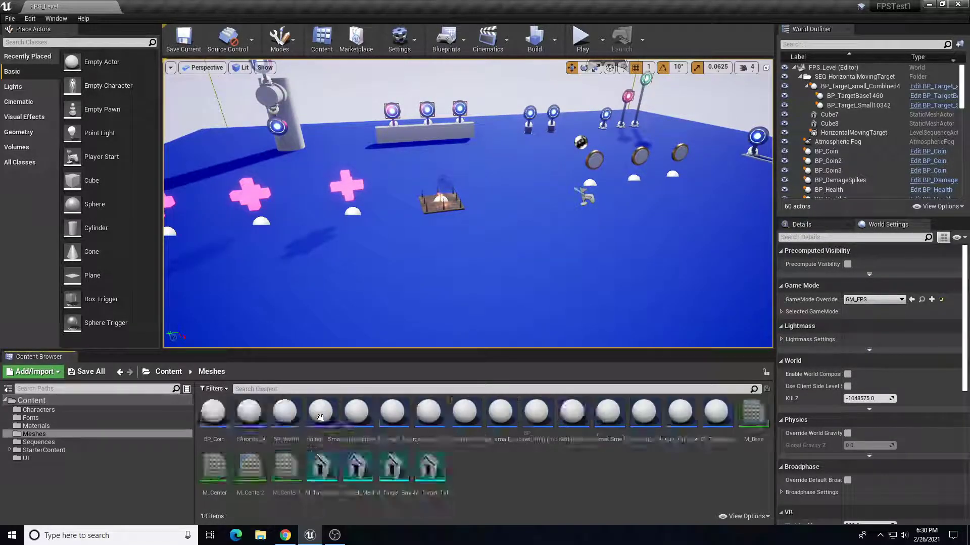
{"action": "right_click", "coordinate": [556, 475]}
{"action": "left_click", "coordinate": [631, 235]}
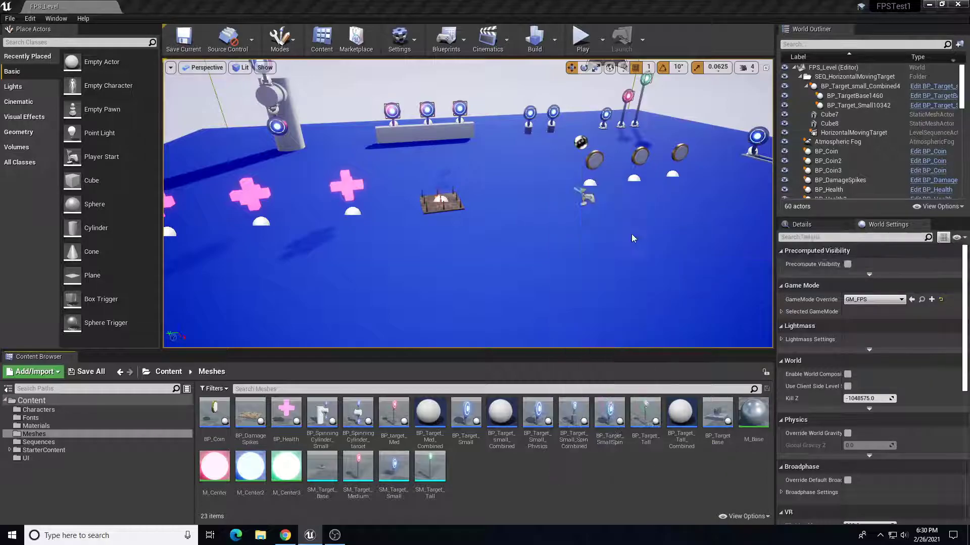
{"action": "left_click", "coordinate": [393, 168]}
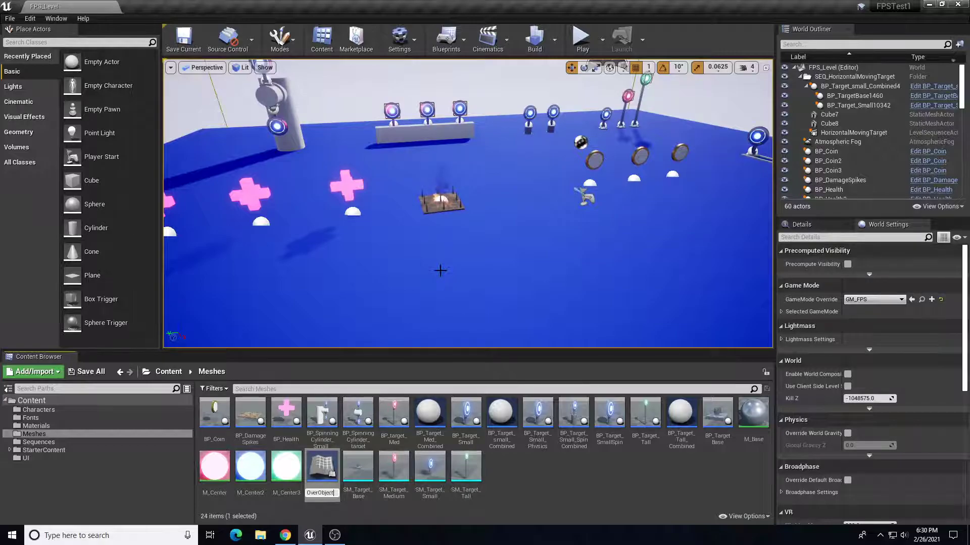
{"action": "key", "text": "Return"}
Step: Open BP_GameOverObject and add a Cylinder component under its default scene root
{"action": "double_click", "coordinate": [286, 412]}
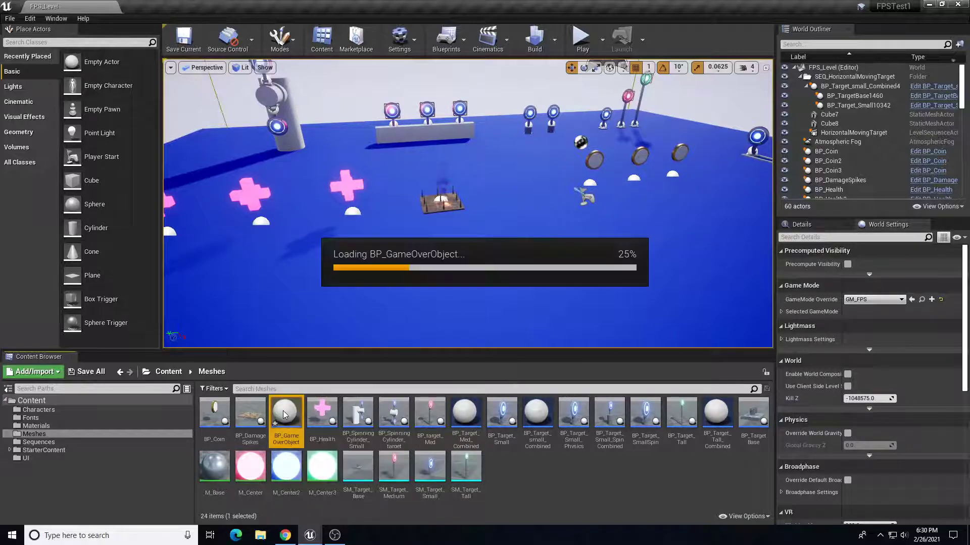
{"action": "left_click", "coordinate": [160, 61]}
{"action": "type", "text": "cylinder"}
{"action": "left_click", "coordinate": [217, 91]}
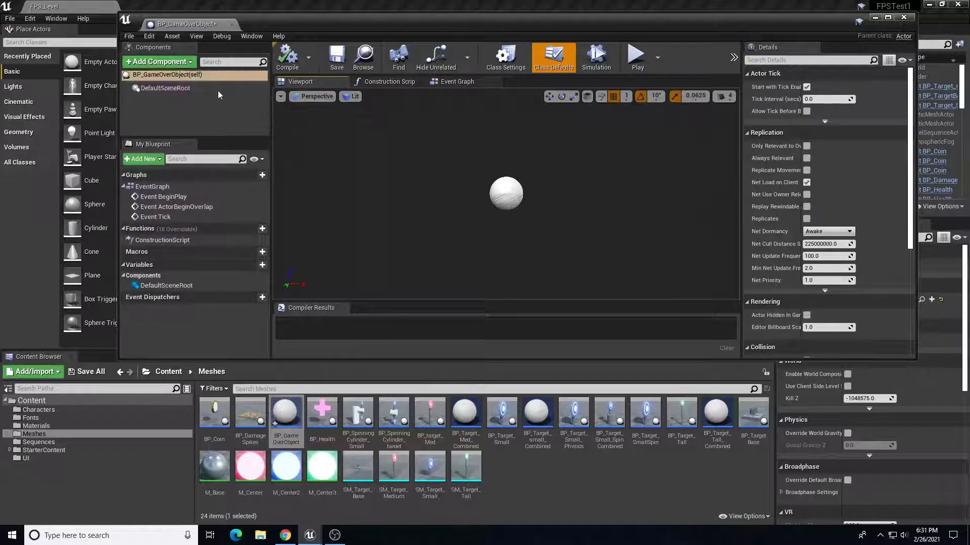
Step: Flatten the cylinder into a disc by setting its Z scale to 0.1
{"action": "left_click", "coordinate": [867, 180]}
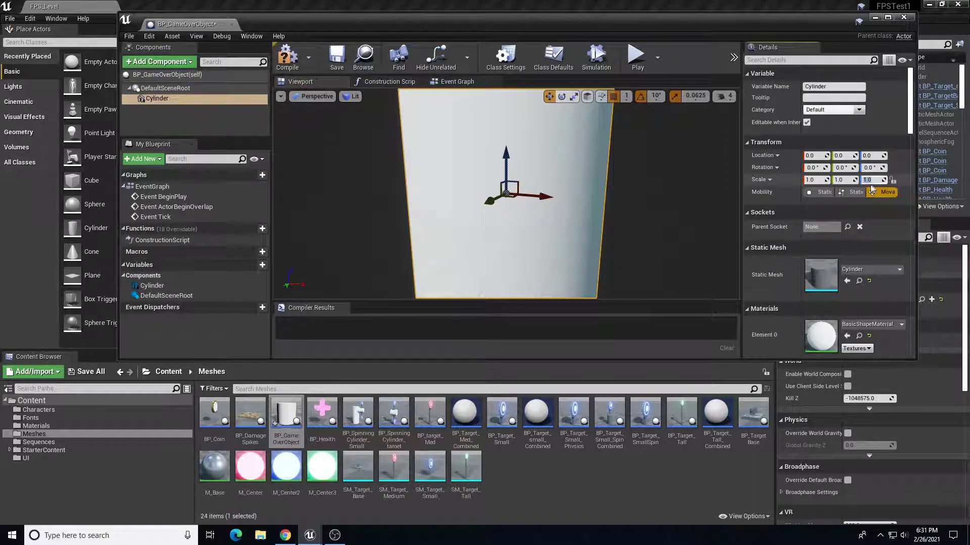
{"action": "type", "text": "0.1"}
{"action": "key", "text": "Return"}
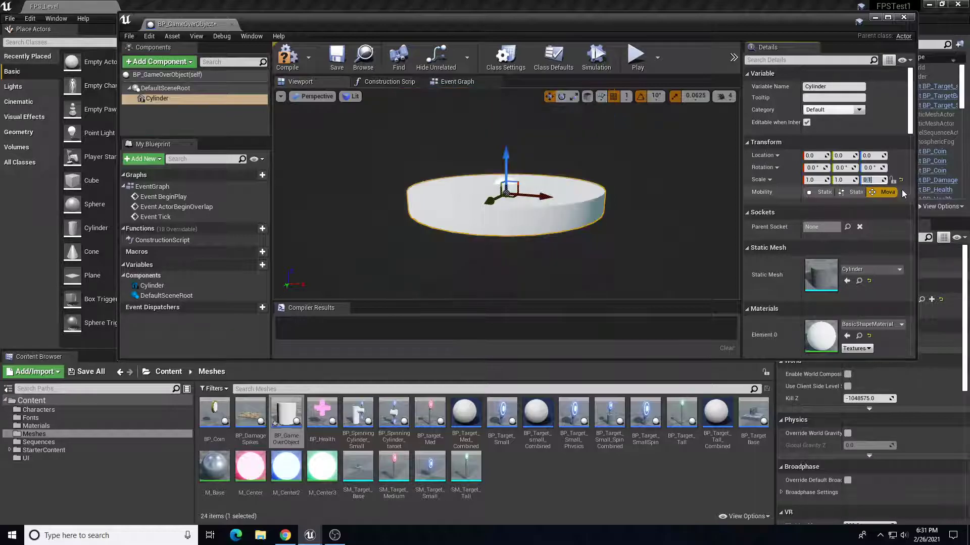
Step: Thin and widen the cylinder by setting its scale to X 3, Y 3 and Z 0.01
{"action": "left_click", "coordinate": [879, 181]}
{"action": "type", "text": "0"}
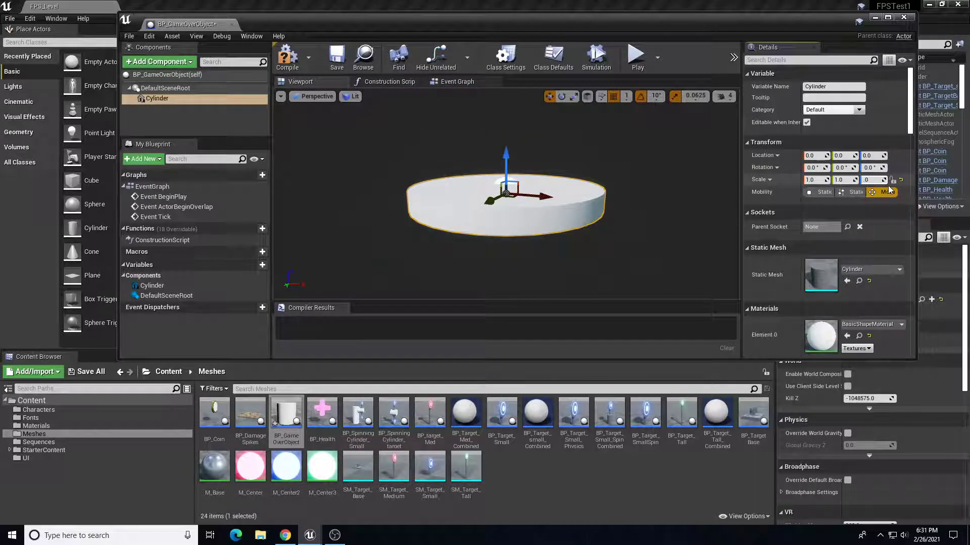
{"action": "type", "text": ".01"}
{"action": "key", "text": "Return"}
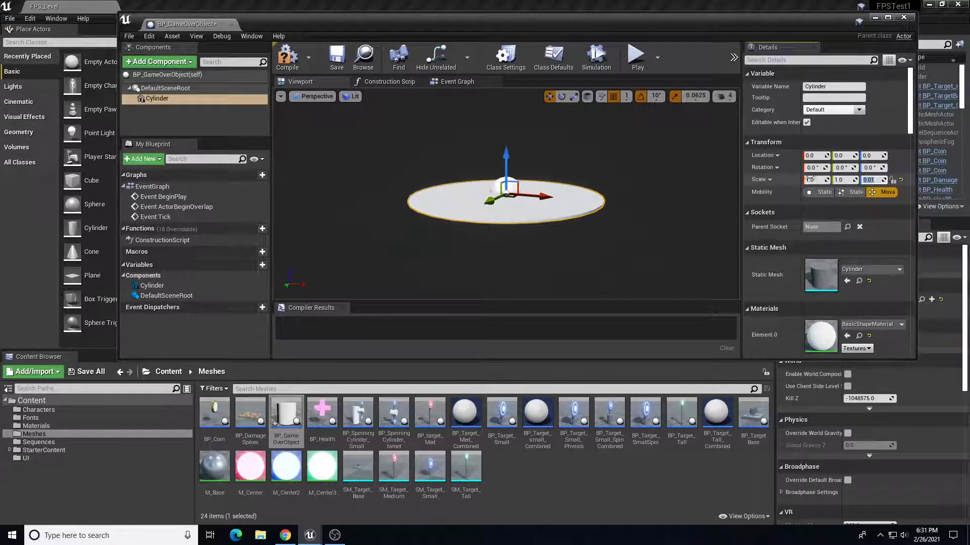
{"action": "type", "text": "3"}
{"action": "key", "text": "Tab"}
{"action": "type", "text": "3"}
{"action": "key", "text": "Return"}
{"action": "scroll", "coordinate": [472, 214], "scroll_direction": "down", "scroll_amount": 3}
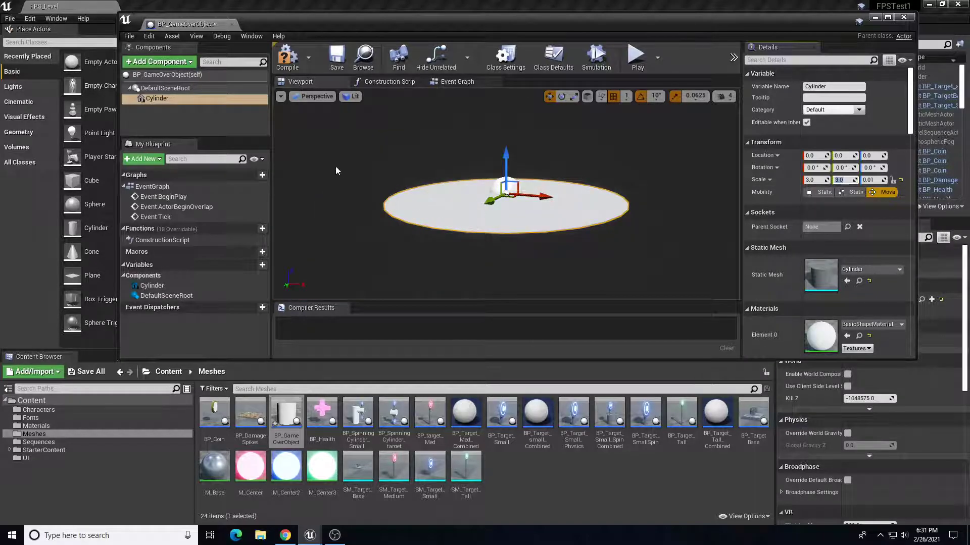
Step: Add a Particle System component under the cylinder and assign P_Sparks as its template
{"action": "left_click", "coordinate": [159, 62]}
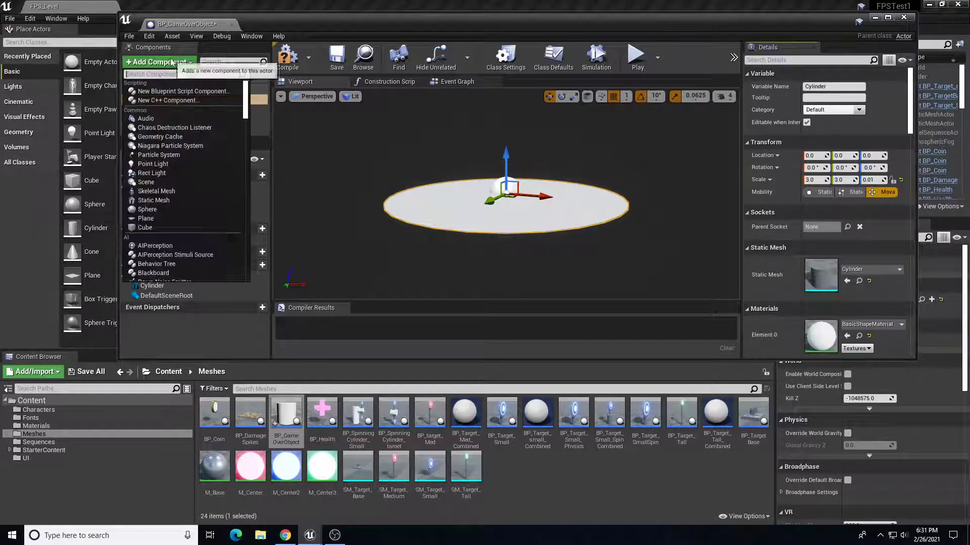
{"action": "type", "text": "parti"}
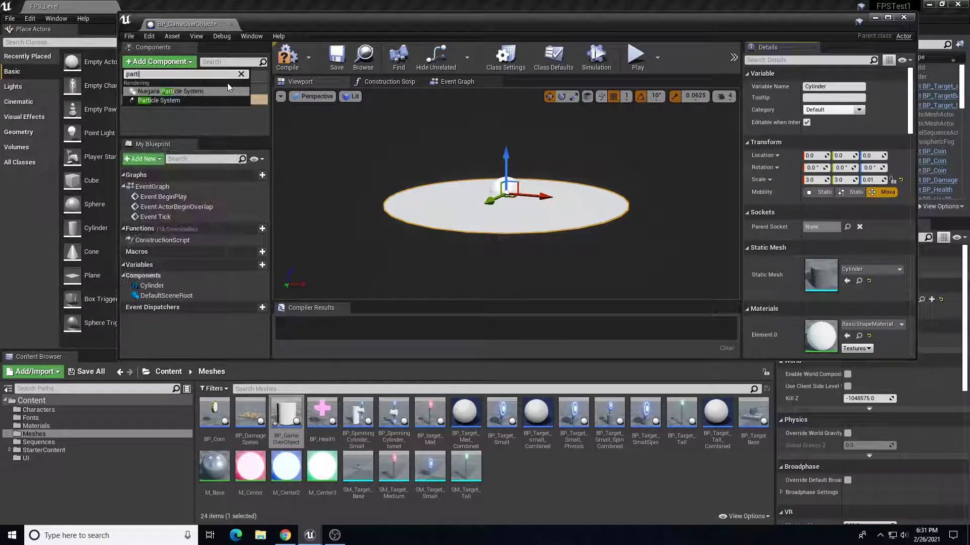
{"action": "left_click", "coordinate": [197, 99]}
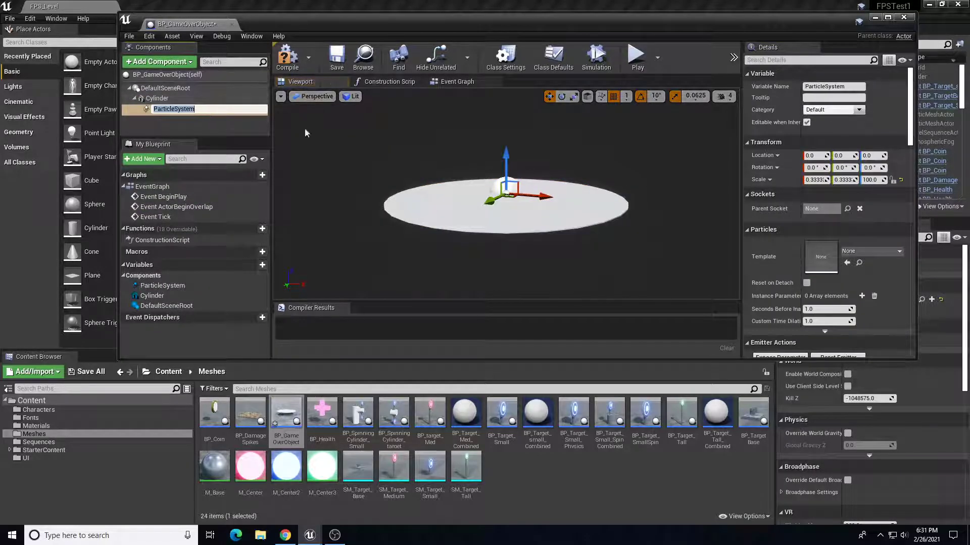
{"action": "left_click", "coordinate": [870, 251]}
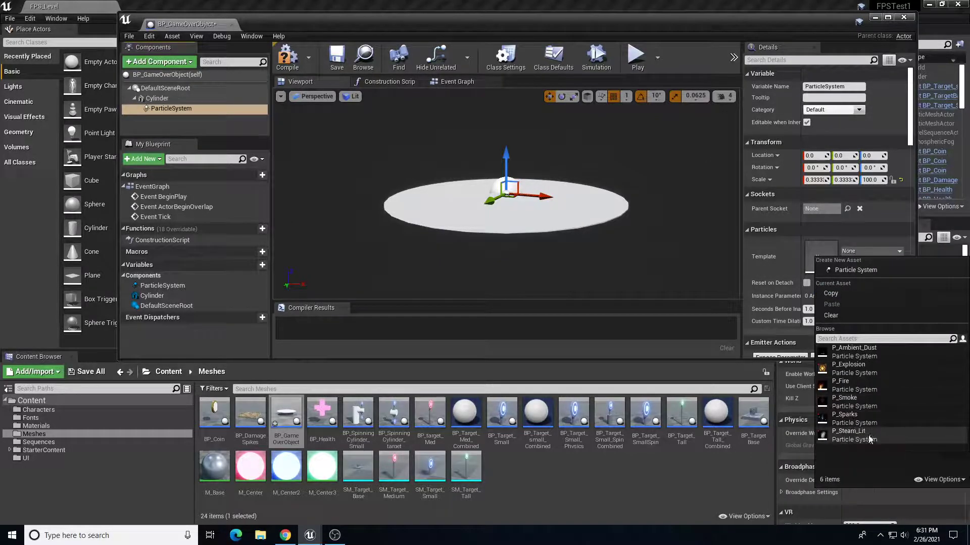
{"action": "left_click", "coordinate": [859, 423]}
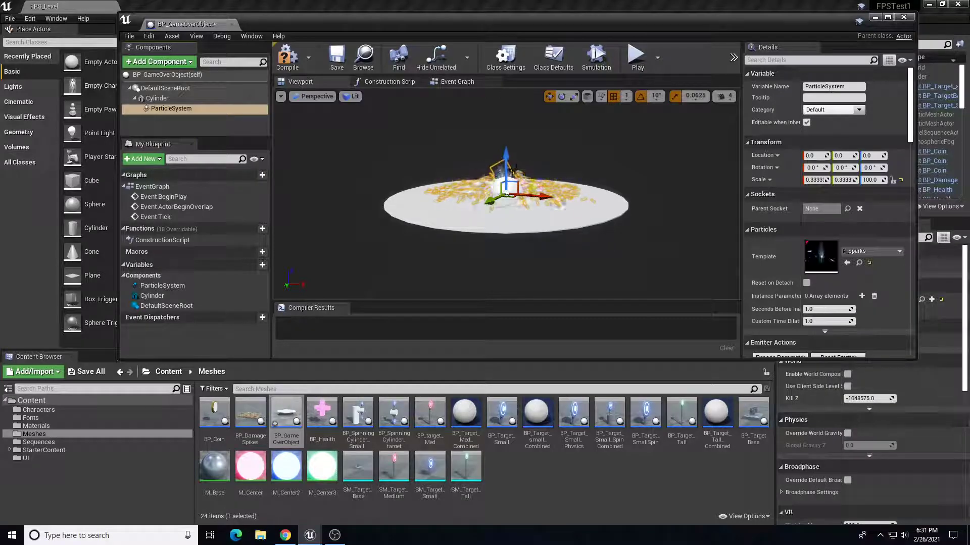
Step: Raise the particle system above the disc to a Z location of about 18400
{"action": "left_click_drag", "start_coordinate": [873, 156], "coordinate": [879, 156]}
{"action": "scroll", "coordinate": [526, 178], "scroll_direction": "down", "scroll_amount": 5}
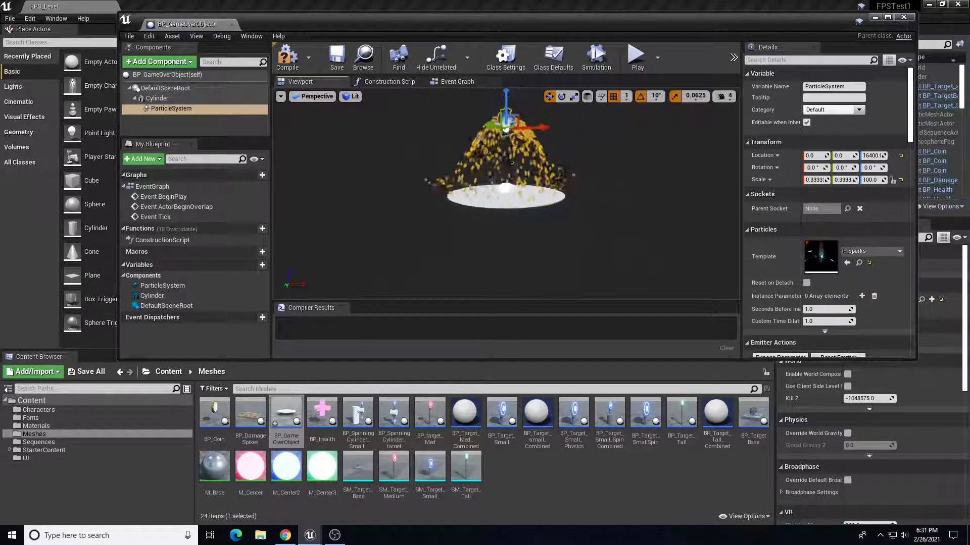
{"action": "mouse_move", "coordinate": [507, 107]}
{"action": "left_mouse_down"}
{"action": "mouse_move", "coordinate": [505, 96]}
{"action": "mouse_move", "coordinate": [505, 108]}
{"action": "left_mouse_up"}
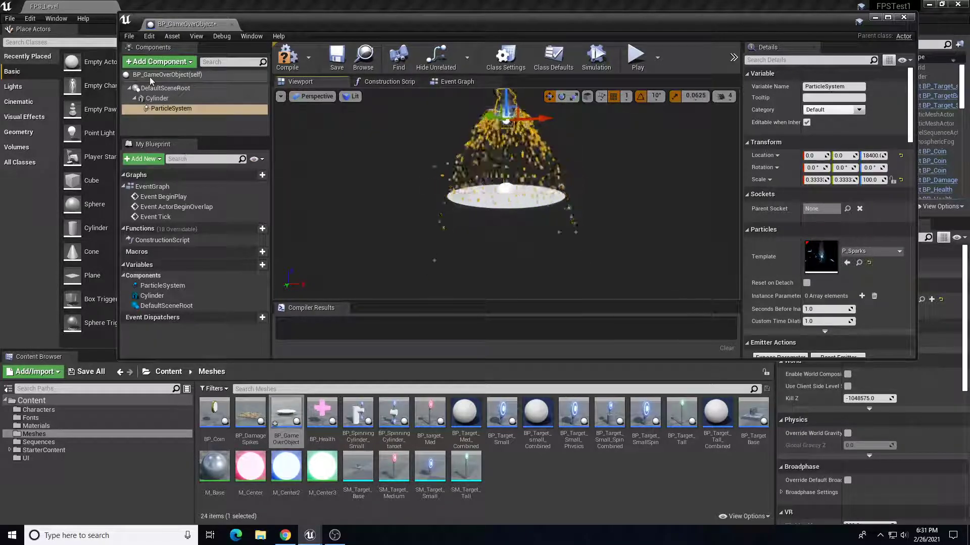
Step: Add a Box Collision component and raise it above the disc to a Z location of about -128
{"action": "left_click", "coordinate": [160, 61]}
{"action": "type", "text": "box"}
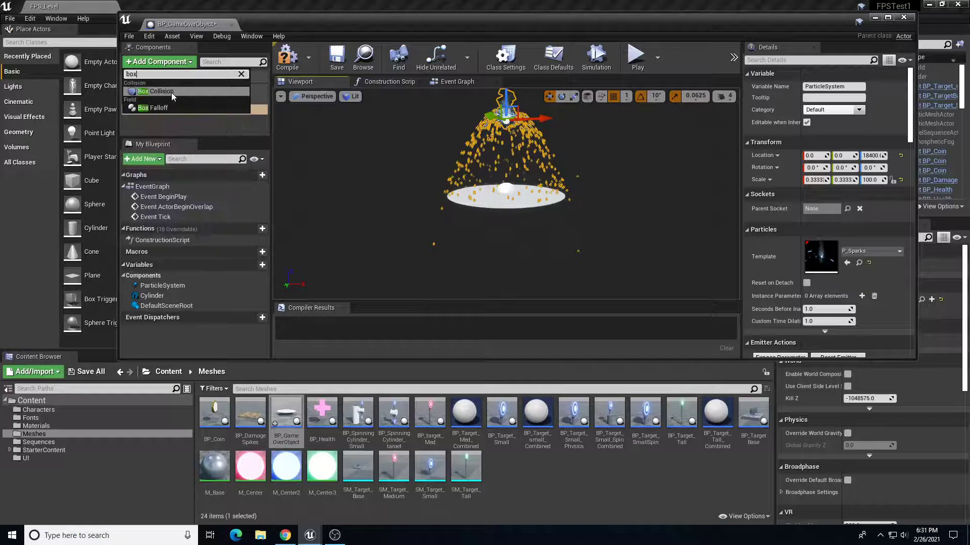
{"action": "left_click", "coordinate": [171, 93]}
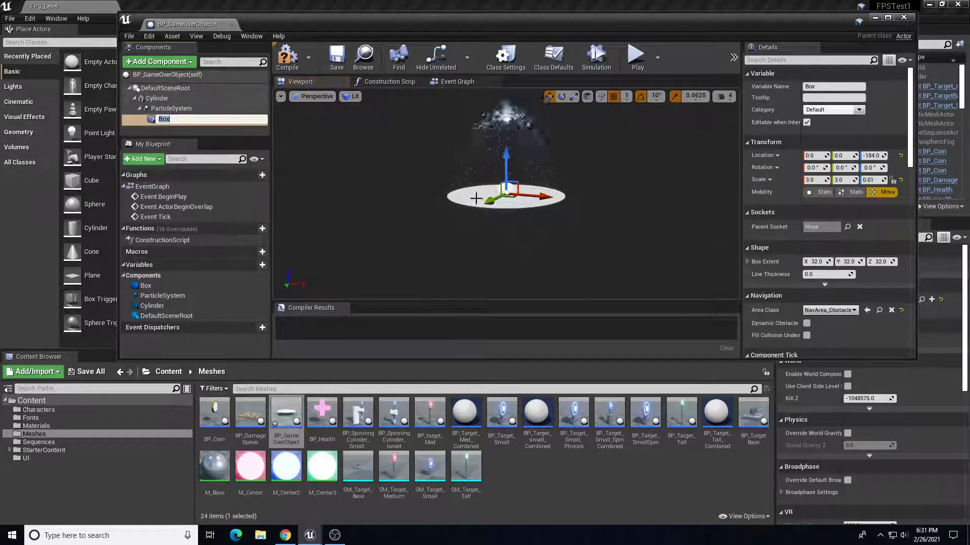
{"action": "left_click_drag", "start_coordinate": [503, 166], "coordinate": [503, 147]}
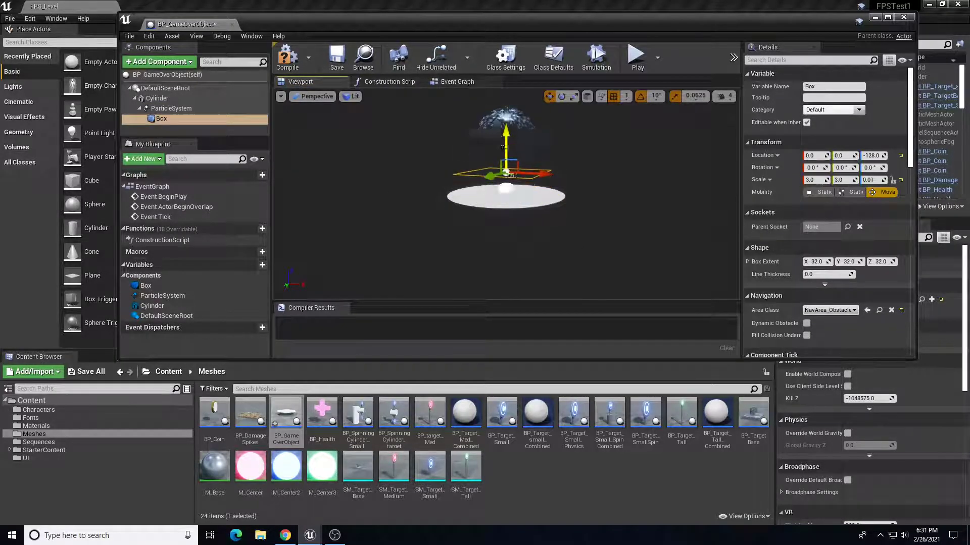
Step: Attach the collision box directly to DefaultSceneRoot and set its Z scale to 3
{"action": "left_click_drag", "start_coordinate": [161, 118], "coordinate": [163, 88]}
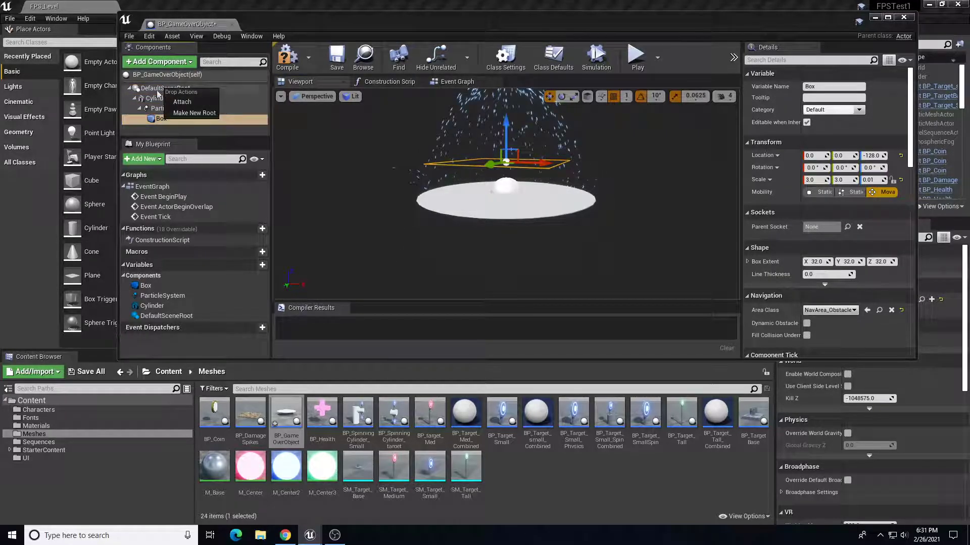
{"action": "left_click", "coordinate": [175, 101]}
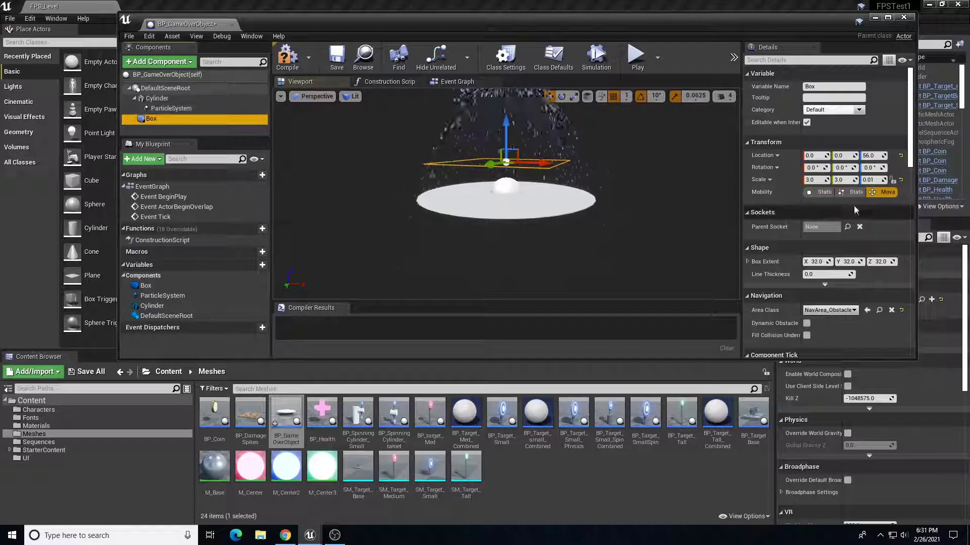
{"action": "left_click", "coordinate": [867, 180]}
{"action": "type", "text": "3"}
{"action": "key", "text": "Return"}
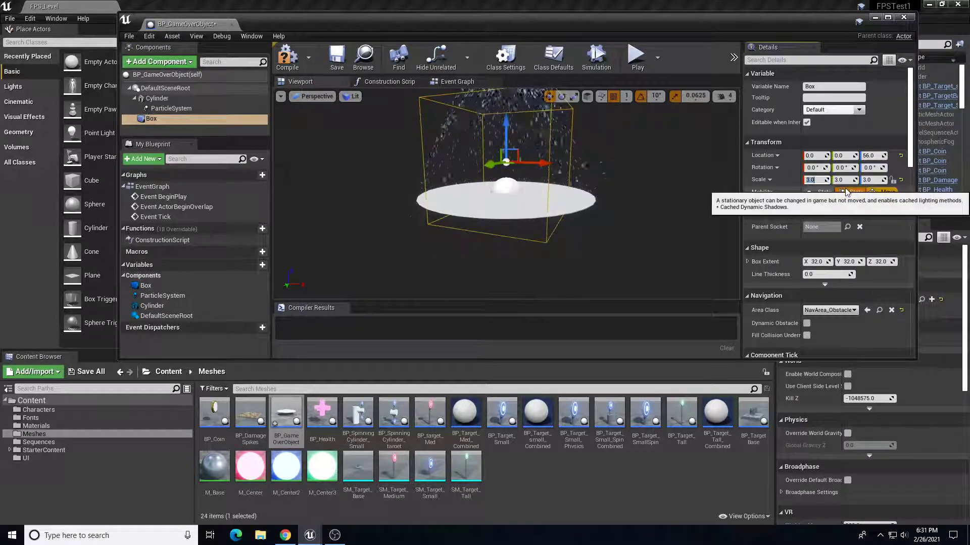
Step: Narrow the collision box by setting its X and Y scale to 0.5
{"action": "type", "text": ".5"}
{"action": "key", "text": "Tab"}
{"action": "type", "text": ".5"}
{"action": "key", "text": "Tab"}
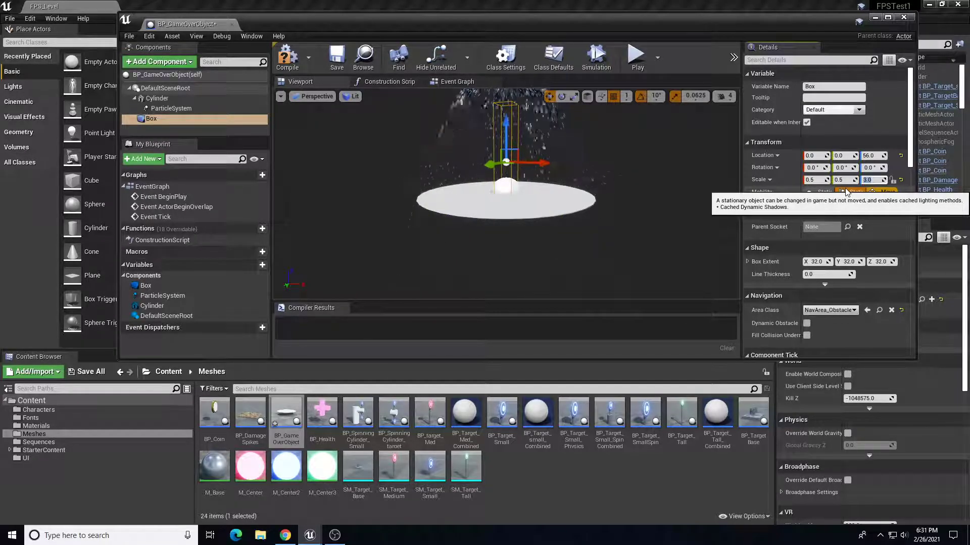
{"action": "key", "text": "Return"}
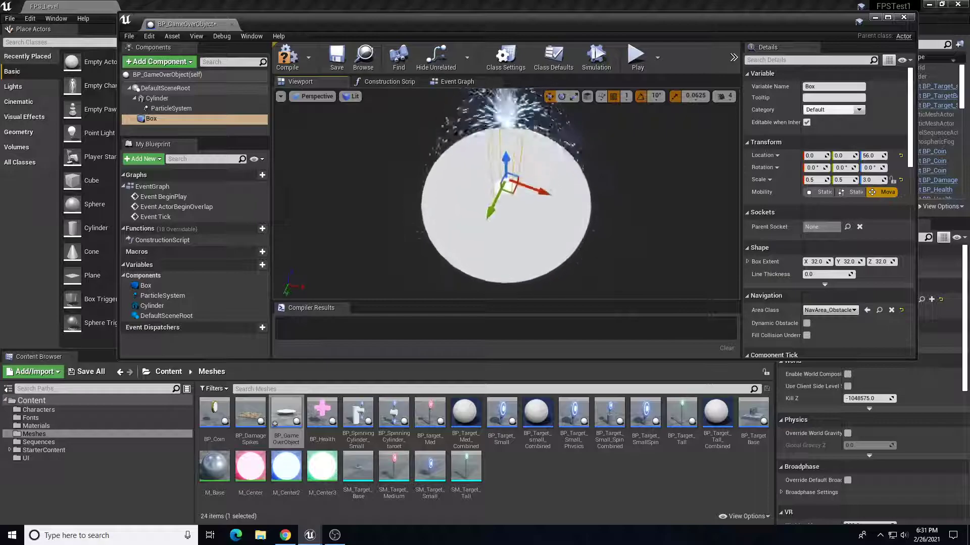
Step: Set the collision box's X and Y scale to 1, and compile and save the blueprint
{"action": "left_click", "coordinate": [813, 180]}
{"action": "type", "text": "1"}
{"action": "key", "text": "Tab"}
{"action": "type", "text": "1"}
{"action": "left_click_drag", "start_coordinate": [707, 236], "coordinate": [634, 254]}
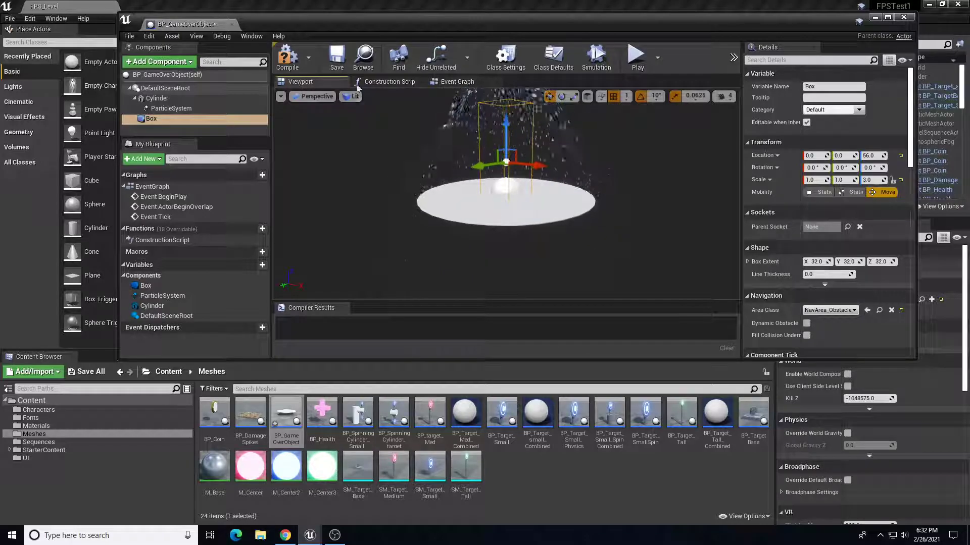
{"action": "left_click", "coordinate": [289, 59]}
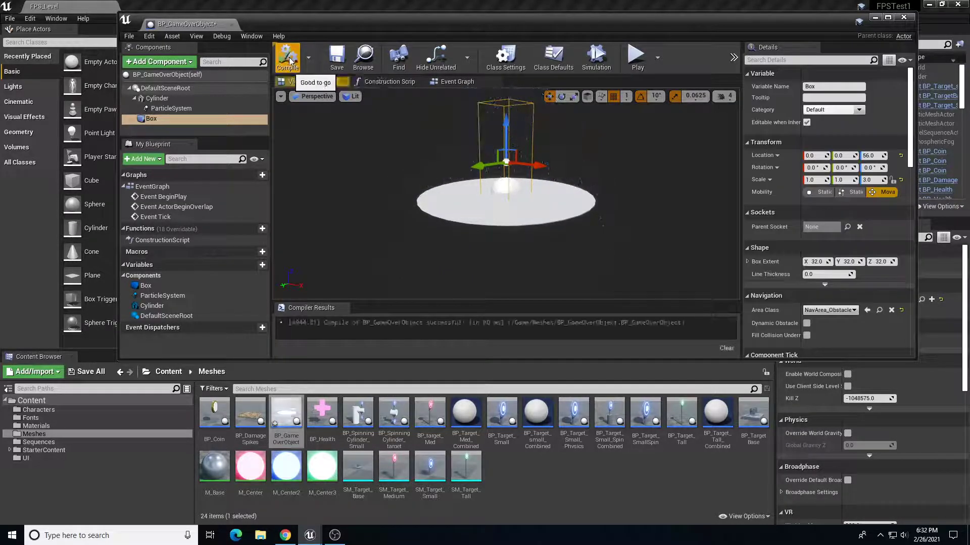
{"action": "left_click", "coordinate": [336, 56]}
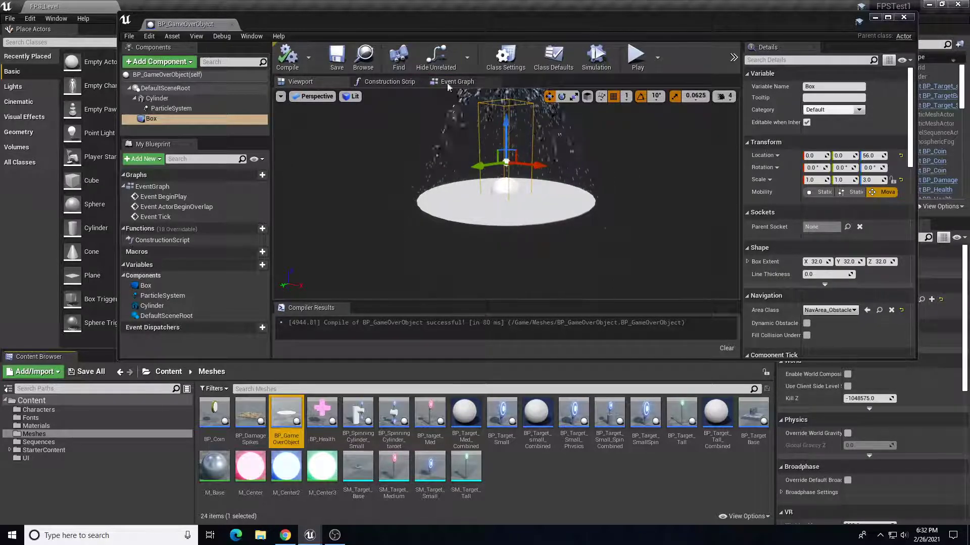
Step: Add an On Component Begin Overlap event for the Box in the blueprint's Event Graph
{"action": "left_click", "coordinate": [455, 82]}
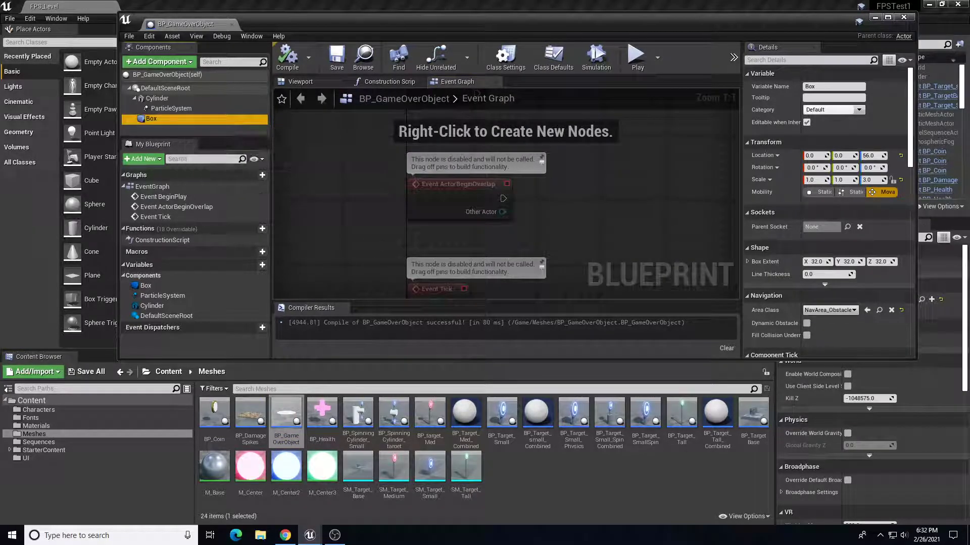
{"action": "right_click_drag", "start_coordinate": [596, 198], "coordinate": [400, 194]}
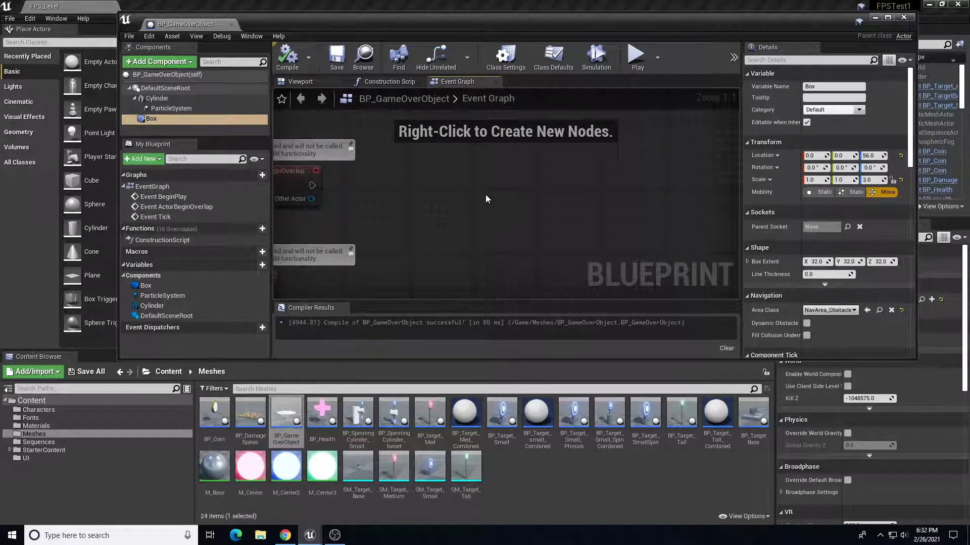
{"action": "right_click", "coordinate": [486, 195]}
{"action": "type", "text": "on c"}
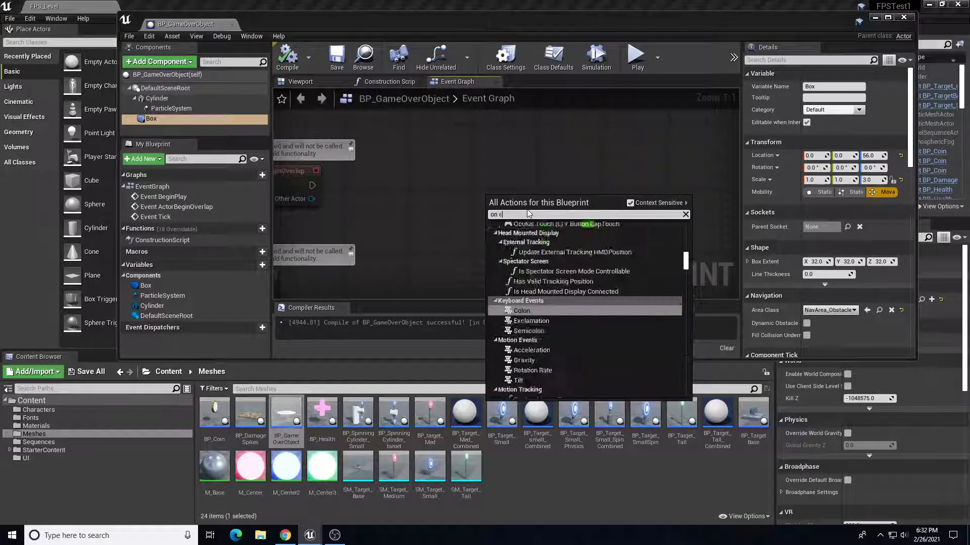
{"action": "type", "text": "omponent begin"}
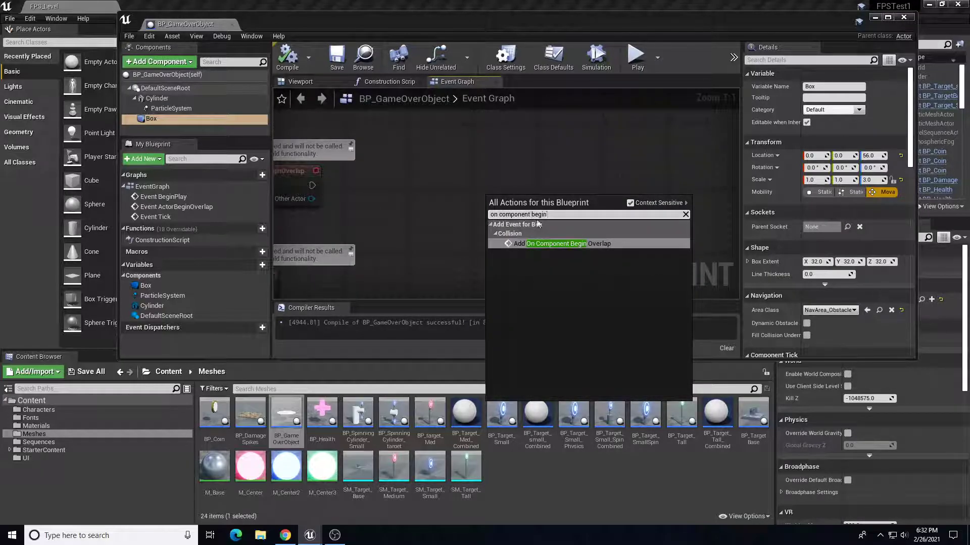
{"action": "left_click", "coordinate": [560, 244]}
{"action": "left_click_drag", "start_coordinate": [550, 198], "coordinate": [513, 133]}
Step: Add an Open Level (by Name) node executed by the box's begin overlap event
{"action": "right_click_drag", "start_coordinate": [568, 153], "coordinate": [476, 163]}
{"action": "left_click_drag", "start_coordinate": [618, 158], "coordinate": [626, 162]}
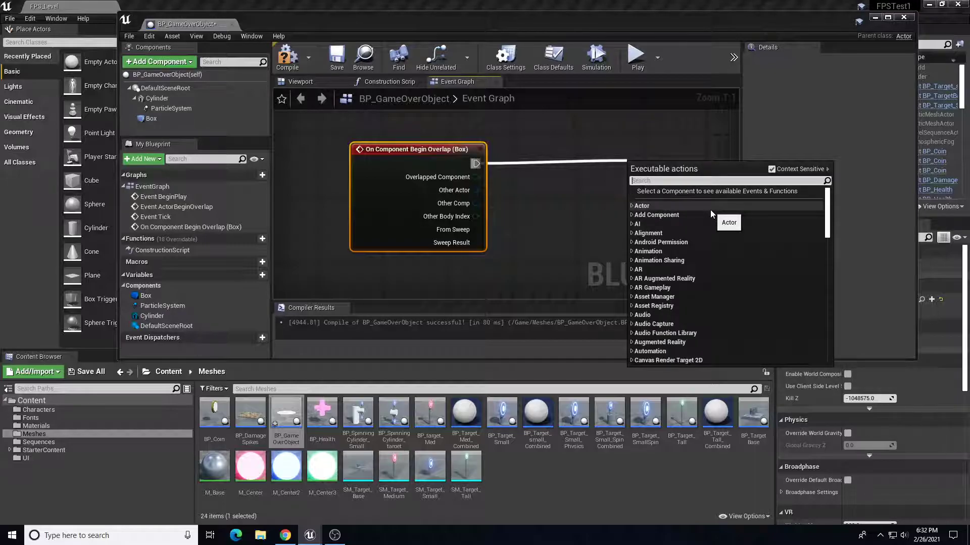
{"action": "type", "text": "open level"}
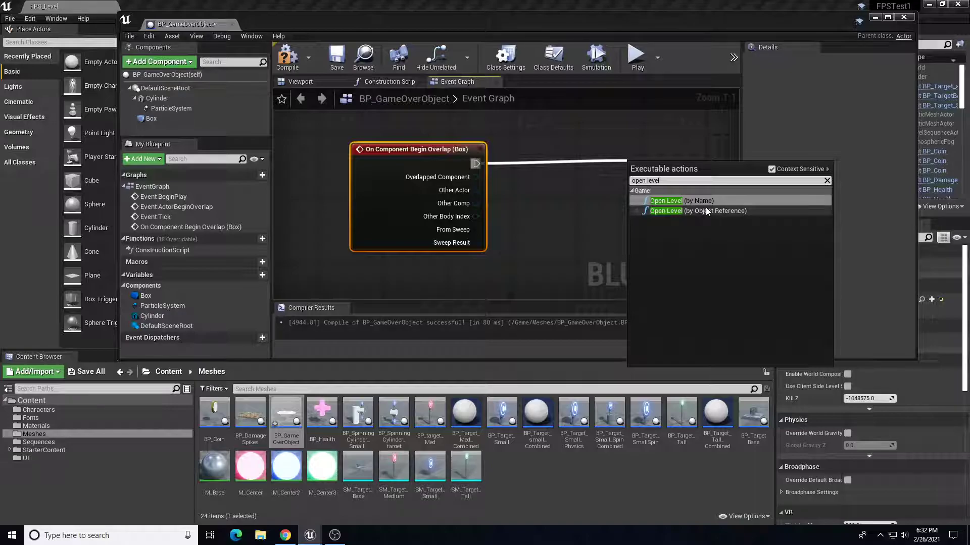
{"action": "left_click", "coordinate": [699, 201]}
{"action": "left_click_drag", "start_coordinate": [679, 169], "coordinate": [638, 153]}
Step: Set the Open Level node's Level Name to GameOver_Level, matching the level asset in the Content folder
{"action": "left_click", "coordinate": [52, 402]}
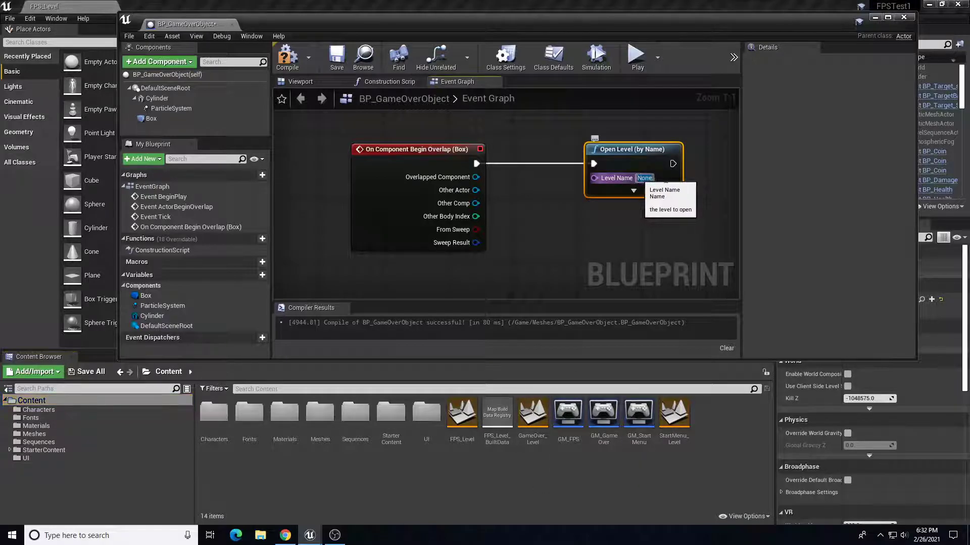
{"action": "left_click", "coordinate": [641, 178]}
{"action": "type", "text": "GameOver_Level"}
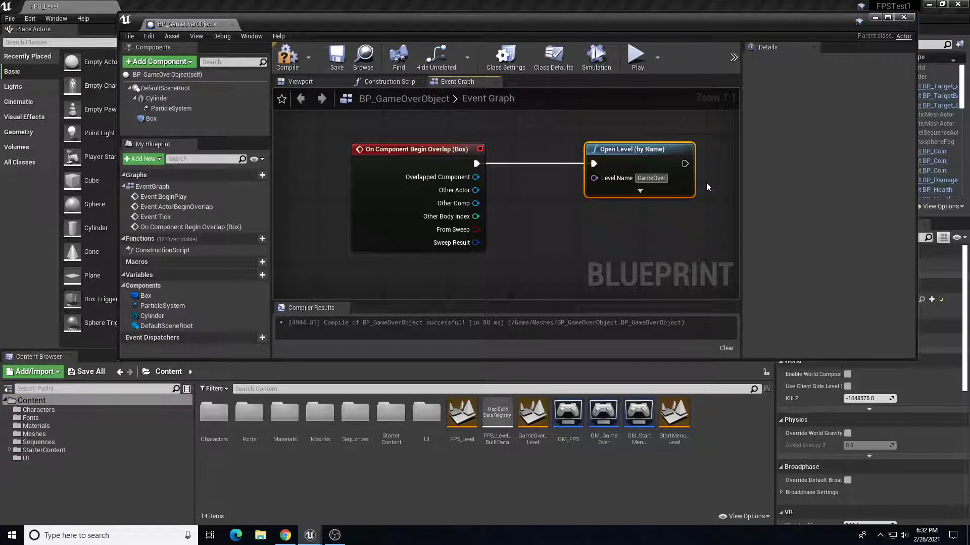
{"action": "key", "text": "Return"}
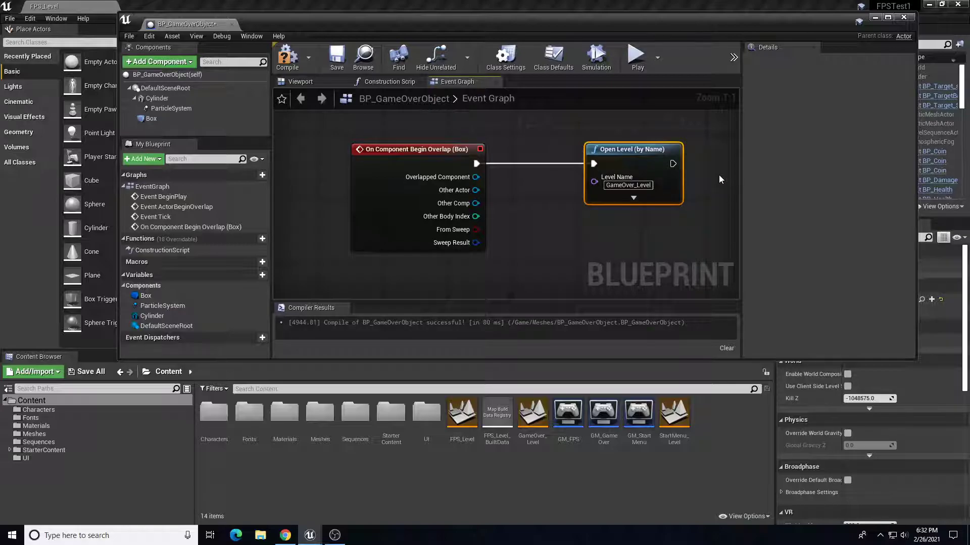
Step: Compile and save BP_GameOverObject, and close its blueprint editor
{"action": "key", "text": "alt+Tab"}
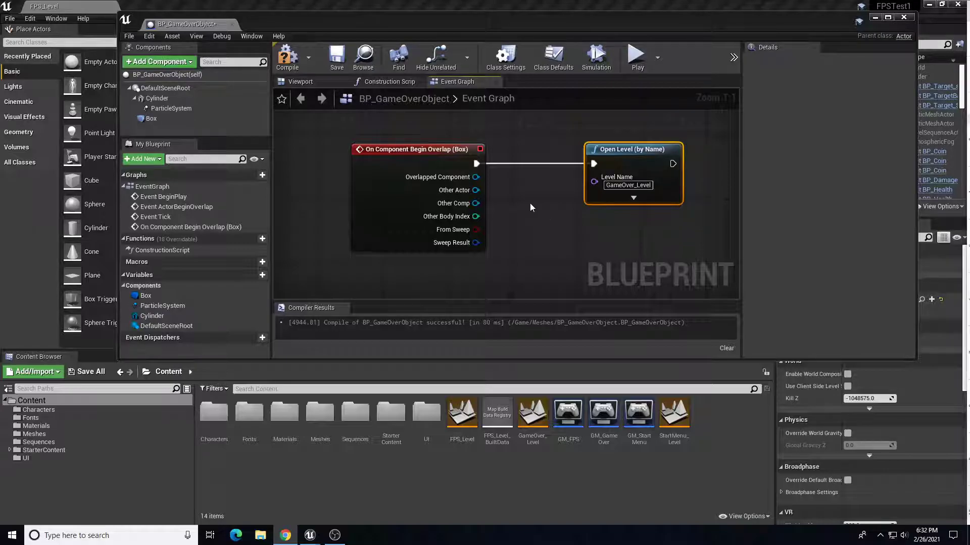
{"action": "left_click", "coordinate": [287, 56]}
{"action": "left_click", "coordinate": [337, 55]}
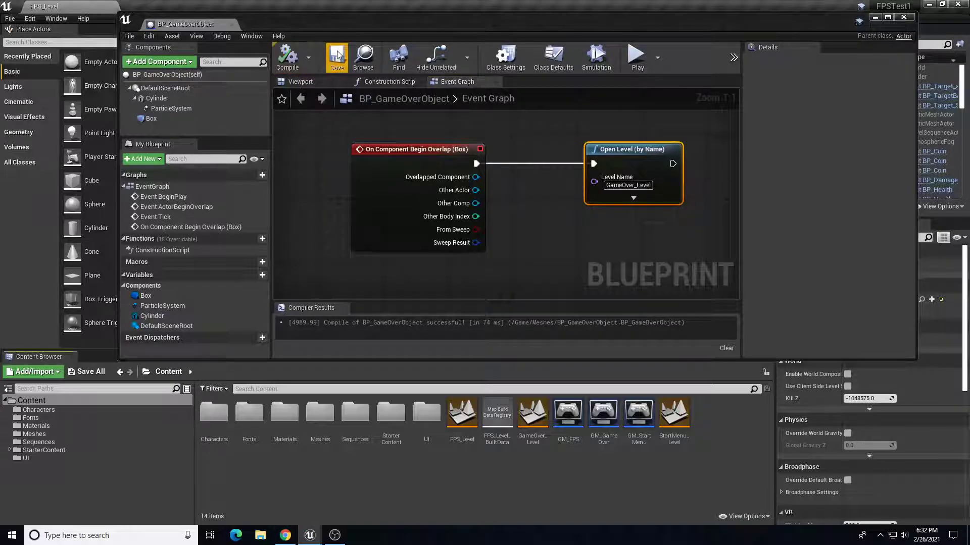
{"action": "left_click", "coordinate": [904, 18]}
Step: Place BP_GameOverObject from the Meshes folder on the blue floor of FPS_Level, in front of the pink health crosses
{"action": "left_click", "coordinate": [35, 434]}
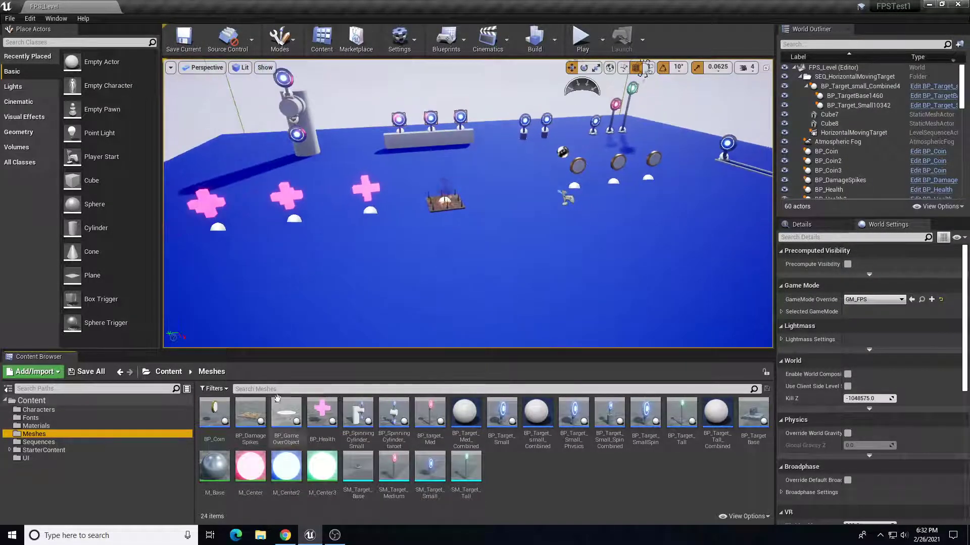
{"action": "left_click_drag", "start_coordinate": [286, 412], "coordinate": [324, 276]}
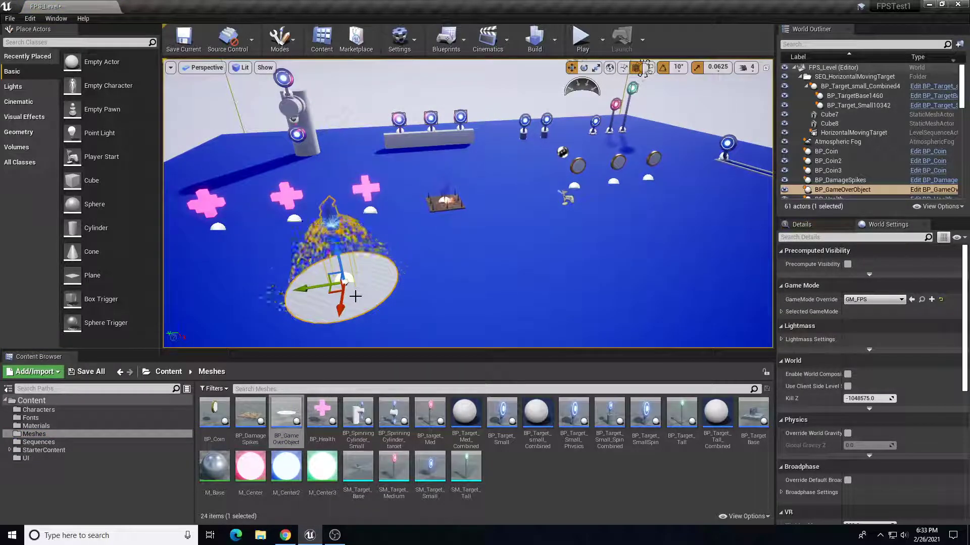
{"action": "right_click_drag", "start_coordinate": [355, 296], "coordinate": [639, 227]}
{"action": "key", "text": "f"}
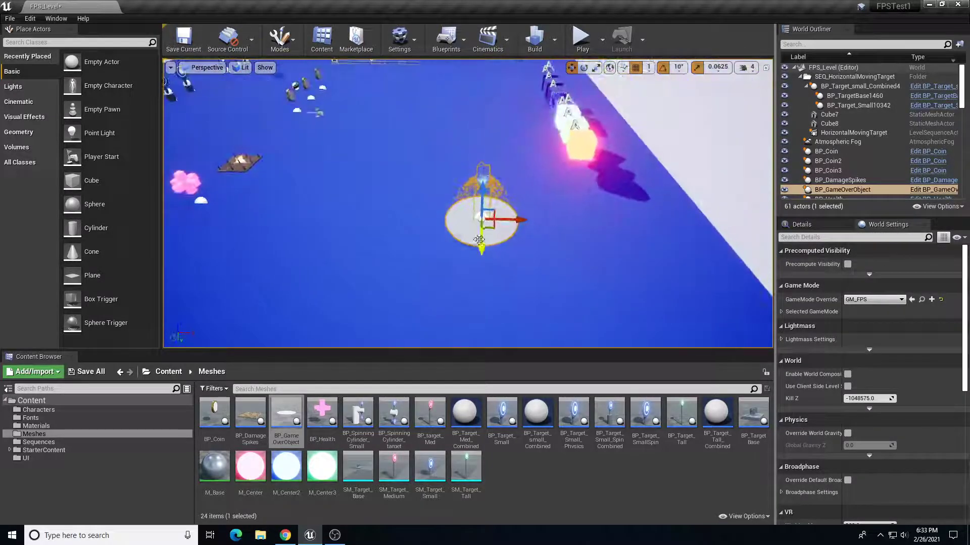
Step: Save FPS_Level and play-test it by walking the player onto the white BP_GameOverObject disc
{"action": "mouse_move", "coordinate": [429, 249]}
{"action": "right_mouse_down"}
{"action": "mouse_move", "coordinate": [404, 237]}
{"action": "mouse_move", "coordinate": [441, 245]}
{"action": "right_mouse_up"}
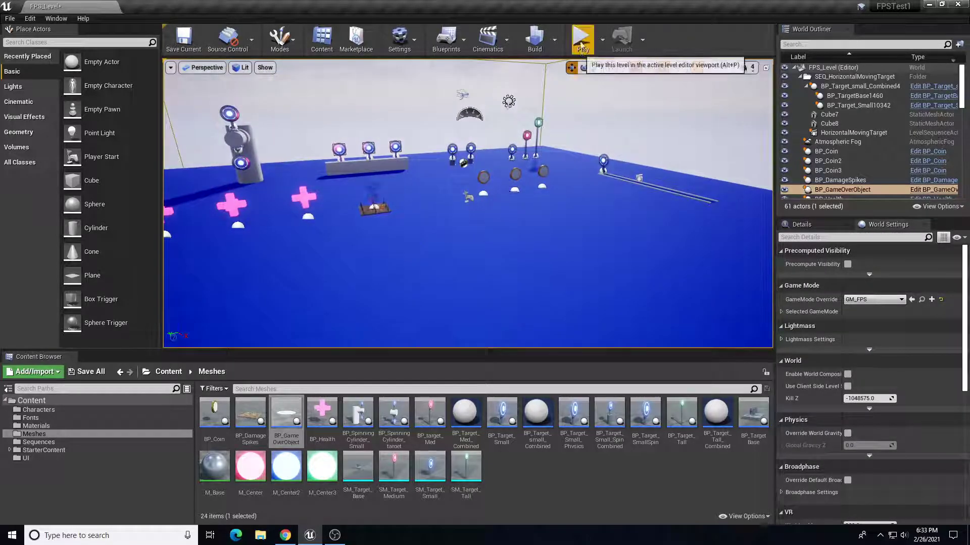
{"action": "key", "text": "ctrl+s"}
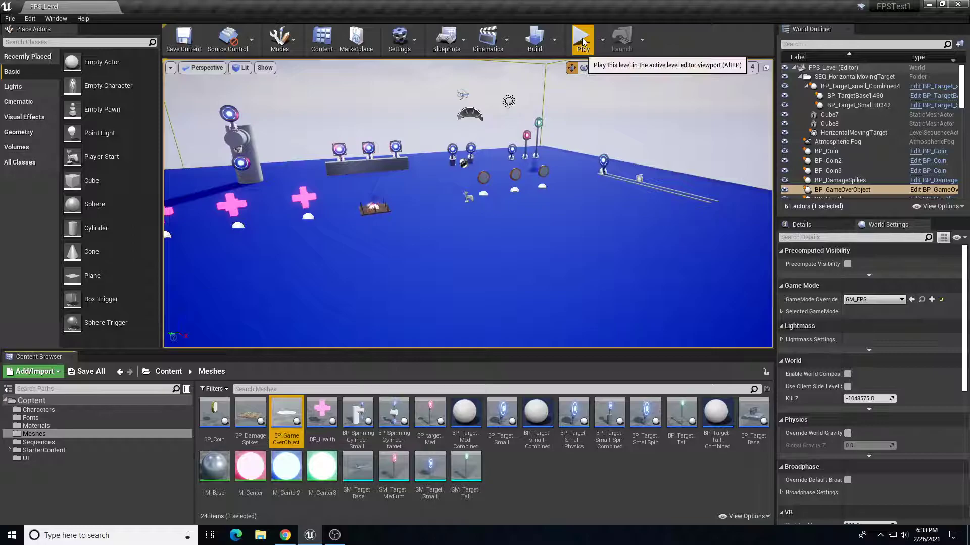
{"action": "left_click", "coordinate": [583, 42]}
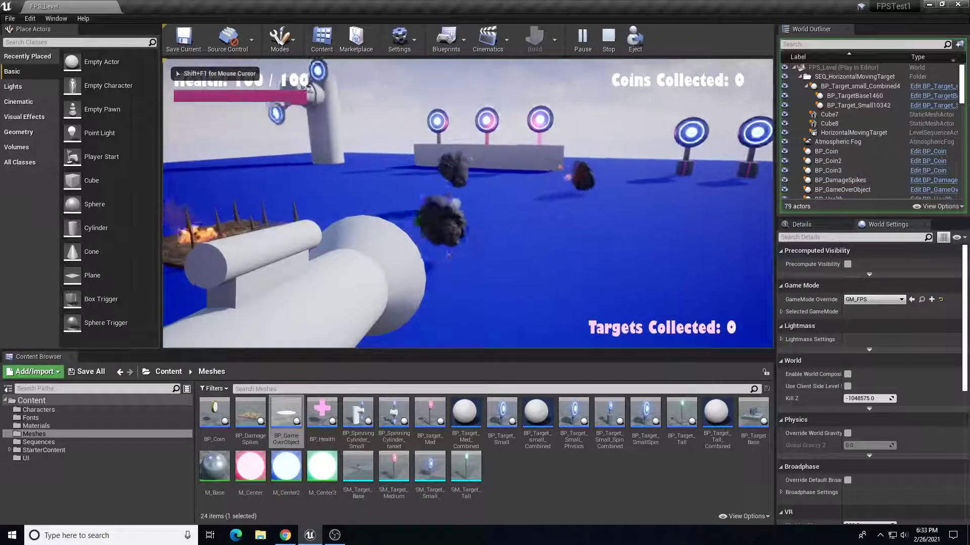
{"action": "key", "text": "w"}
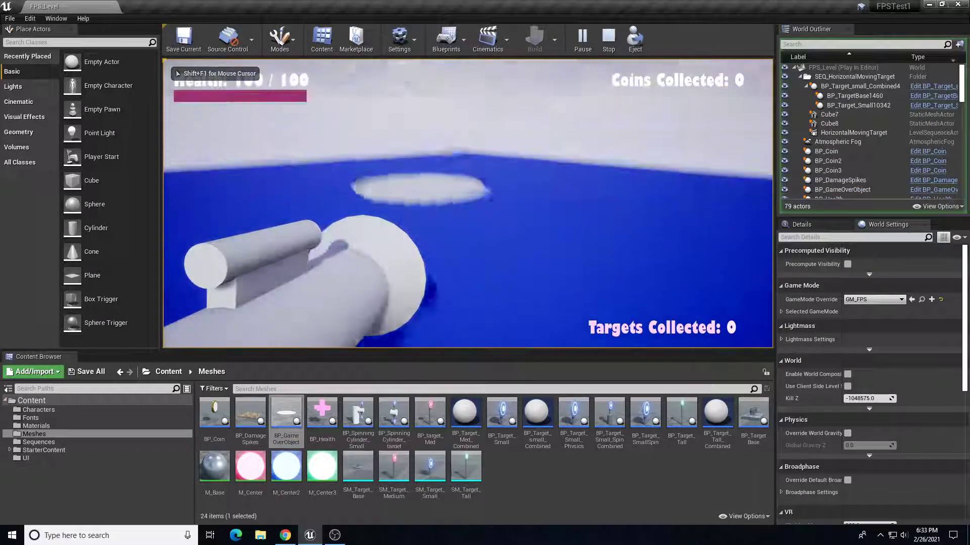
{"action": "key", "text": "w"}
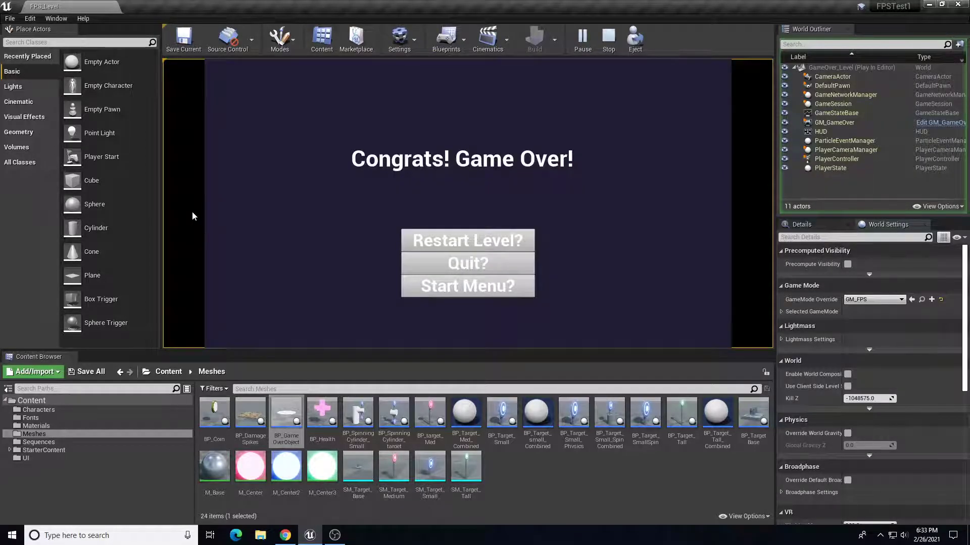
Step: Test the game over screen's Start Menu? option, and start the game from there to walk onto the disc again
{"action": "left_click", "coordinate": [463, 286]}
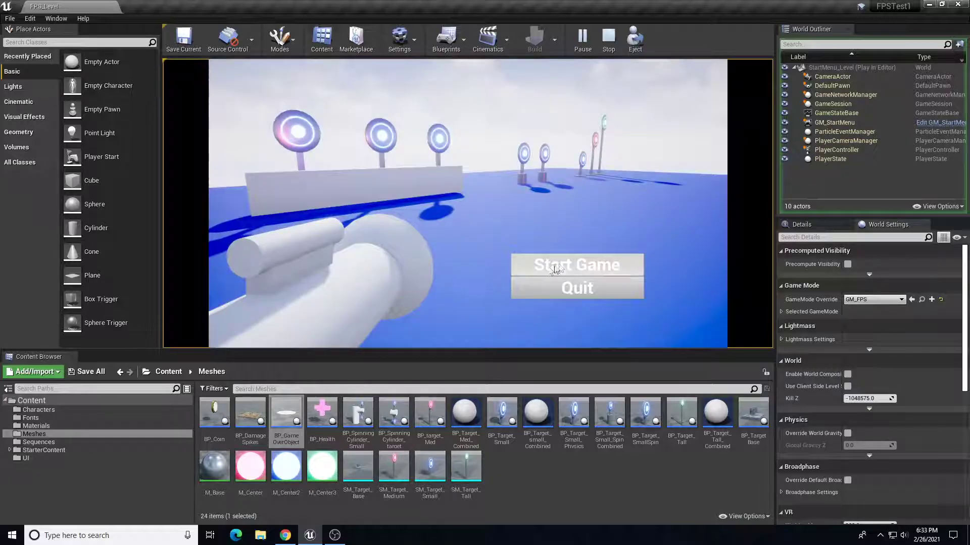
{"action": "left_click", "coordinate": [591, 267]}
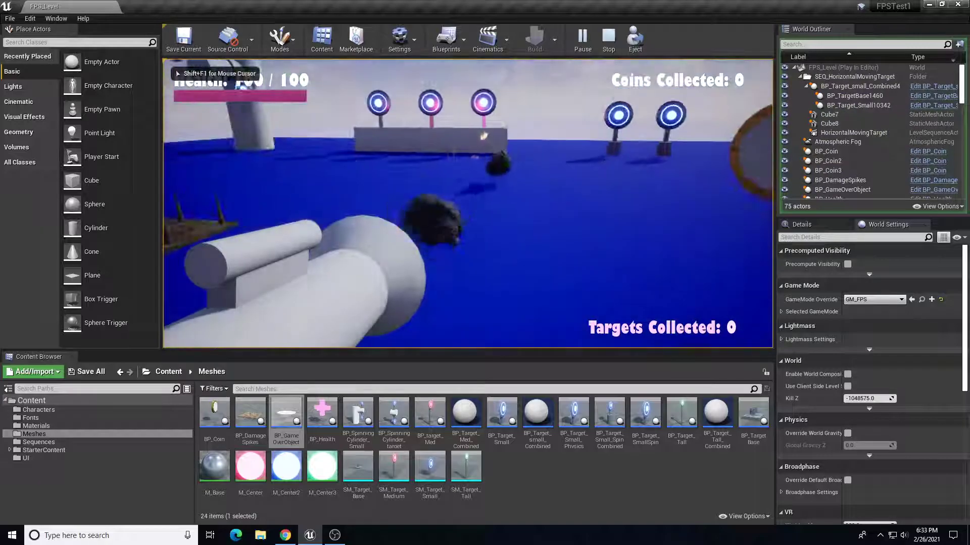
{"action": "key", "text": "w"}
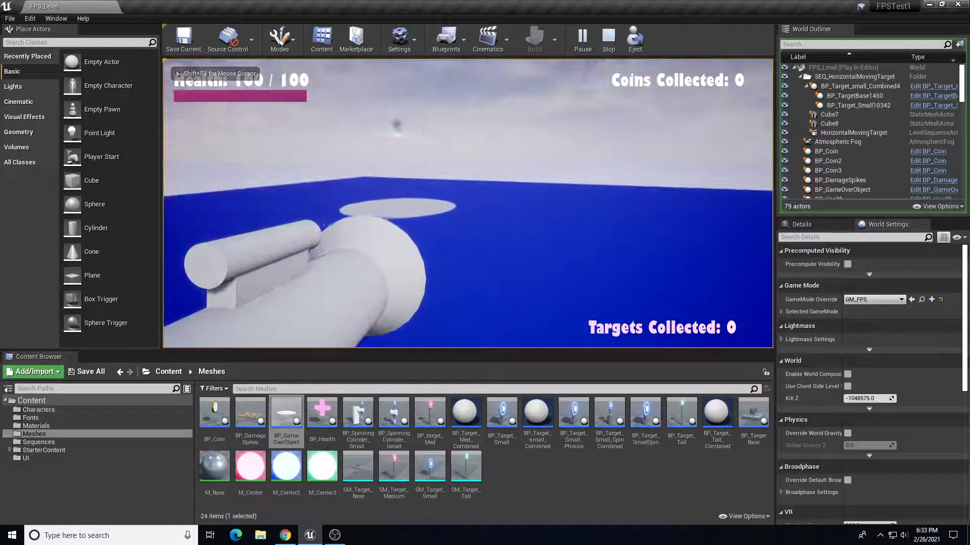
{"action": "key", "text": "w"}
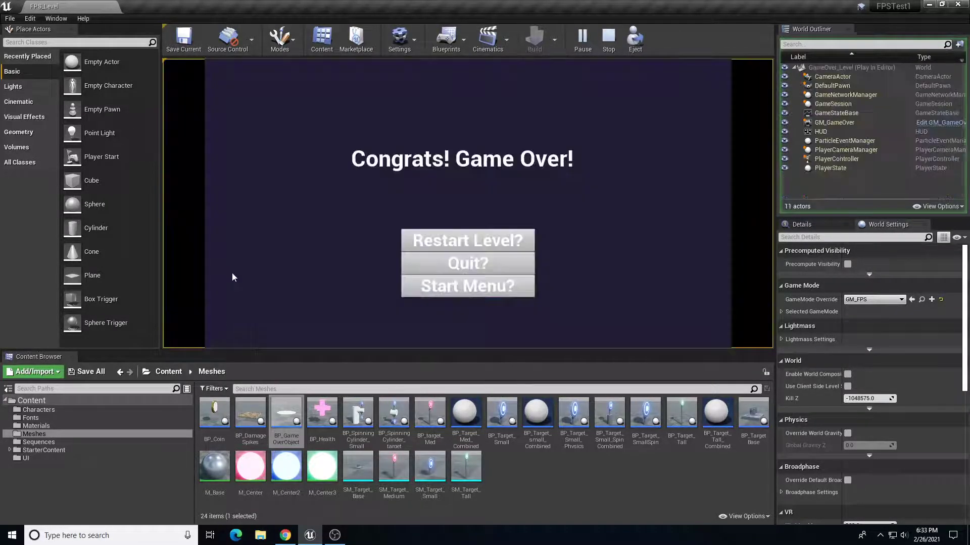
Step: Test the Restart Level? option on the game over screen, and end the play session
{"action": "left_click", "coordinate": [450, 238]}
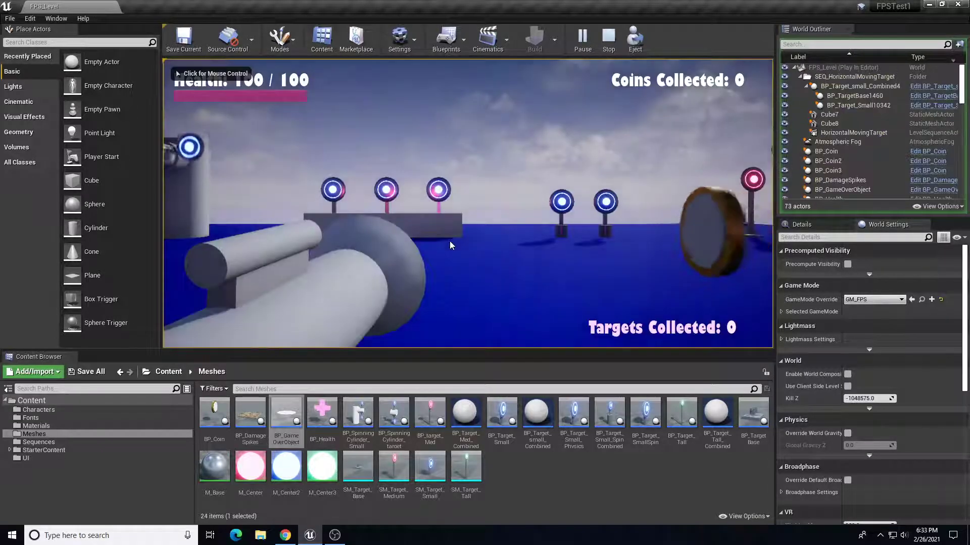
{"action": "left_click", "coordinate": [441, 245]}
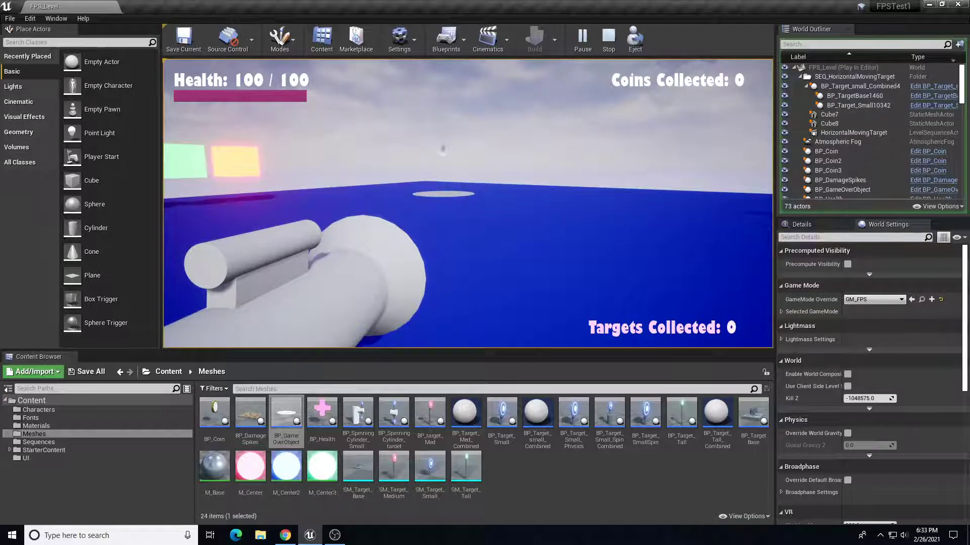
{"action": "key", "text": "Escape"}
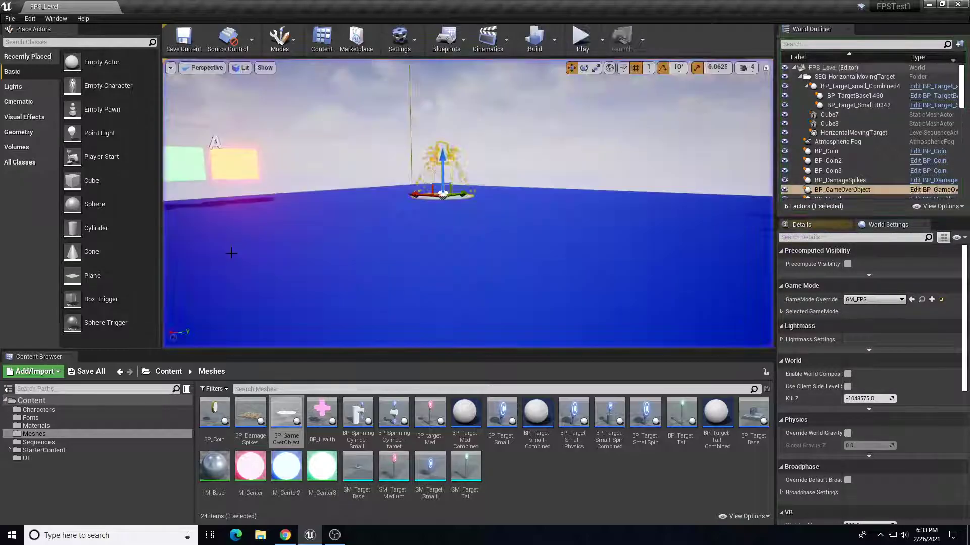
{"action": "right_click_drag", "start_coordinate": [468, 202], "coordinate": [444, 203]}
{"action": "scroll", "coordinate": [249, 282], "scroll_direction": "up", "scroll_amount": 4}
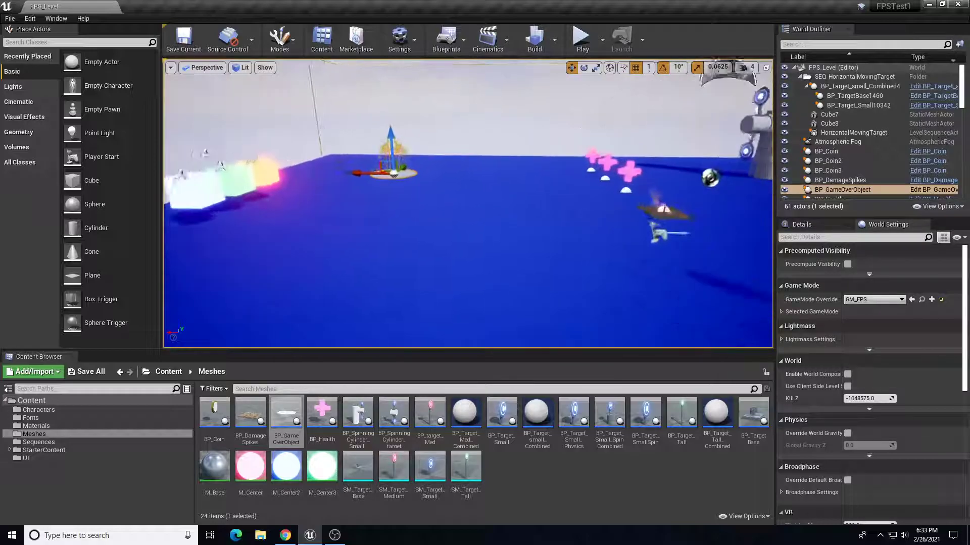